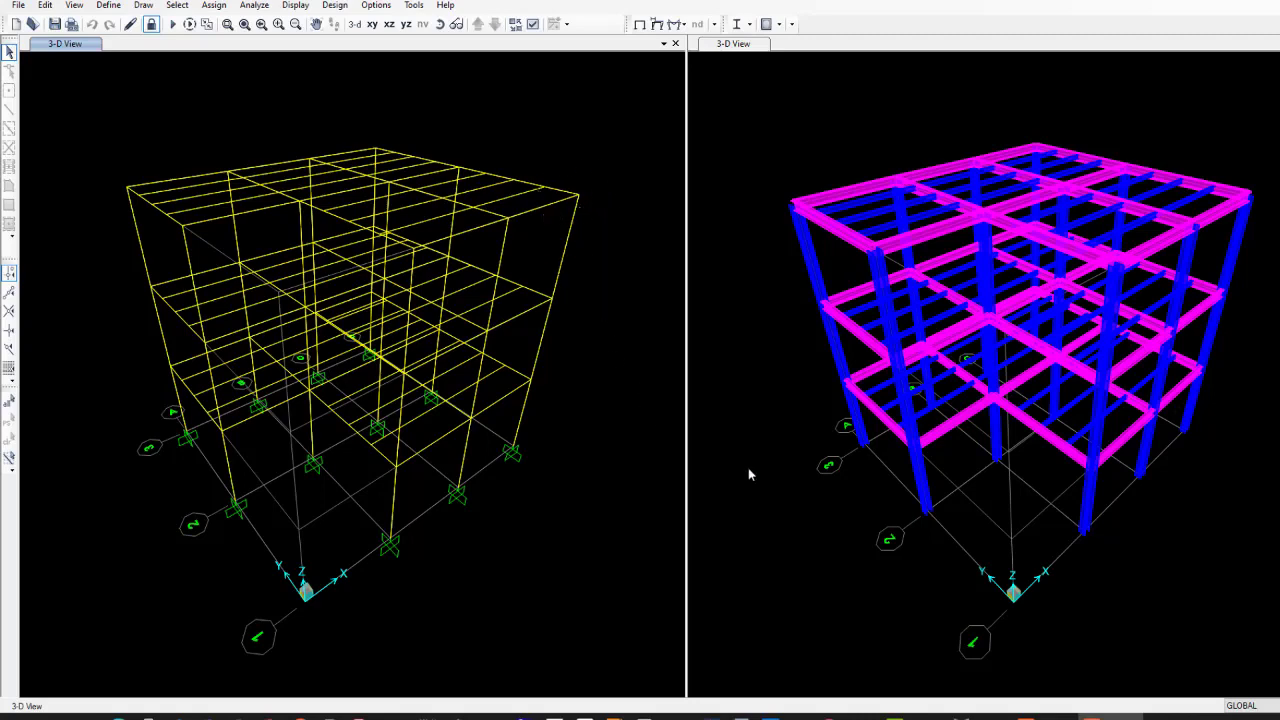
- Switch to IDEA StatiCa and start its Connection application
click(1030, 717)
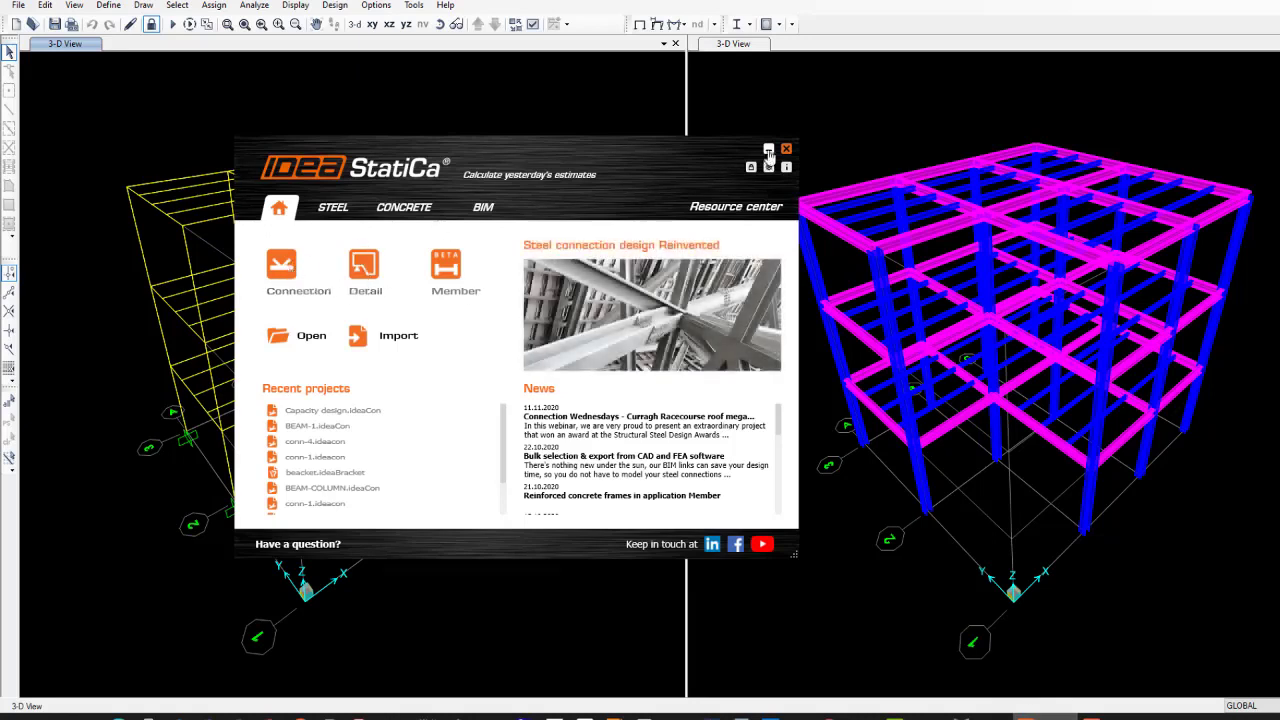
click(280, 268)
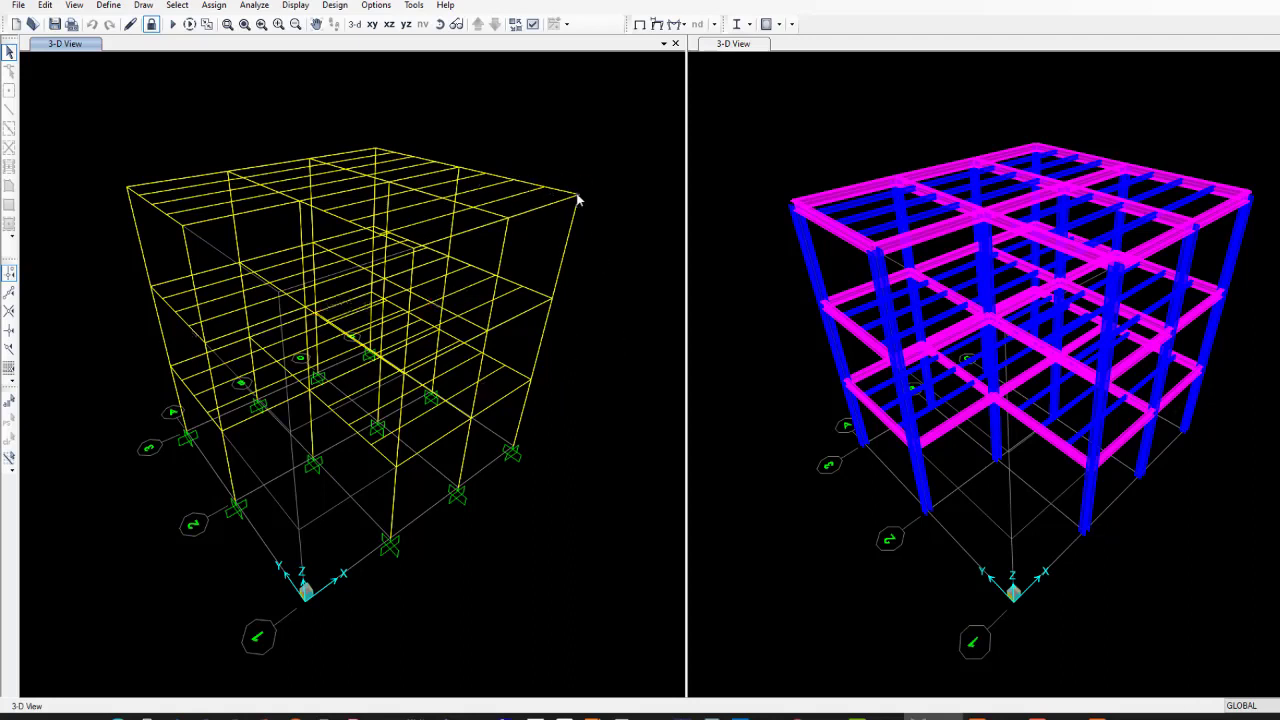
- Display the axial force diagram on the frame members for load combination UDSTL3
scroll(560, 185, up, 4)
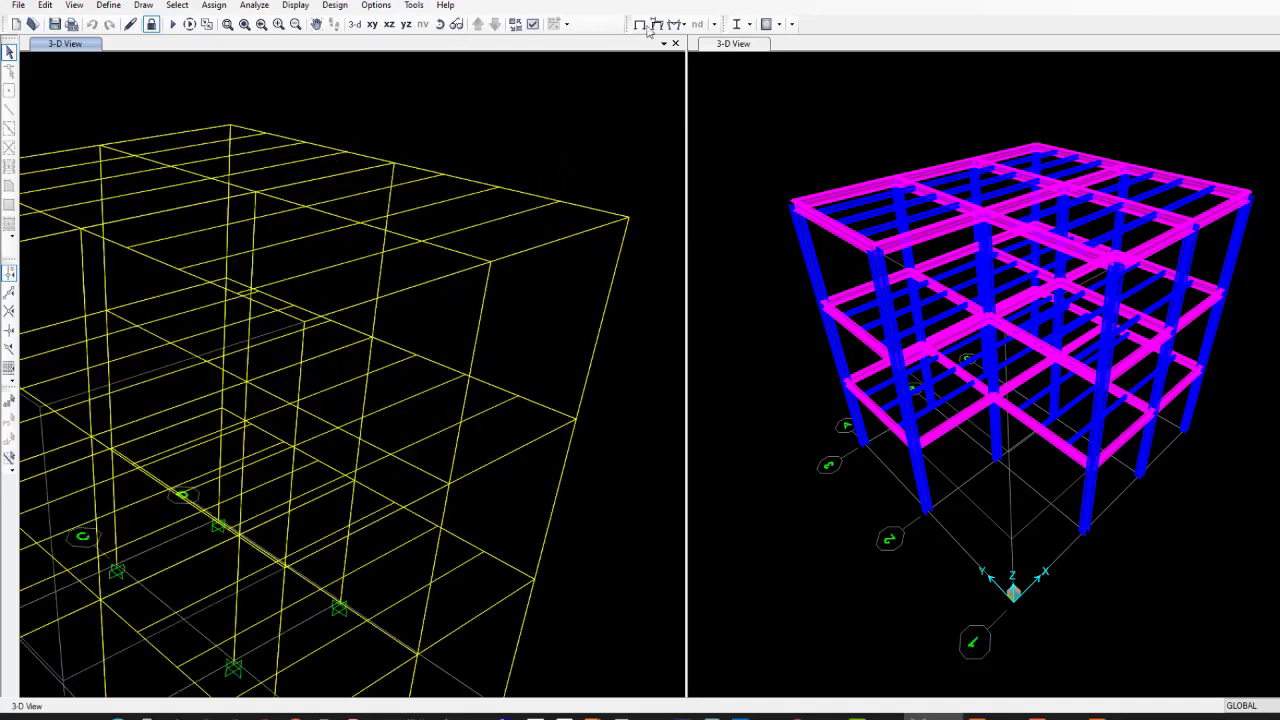
click(678, 25)
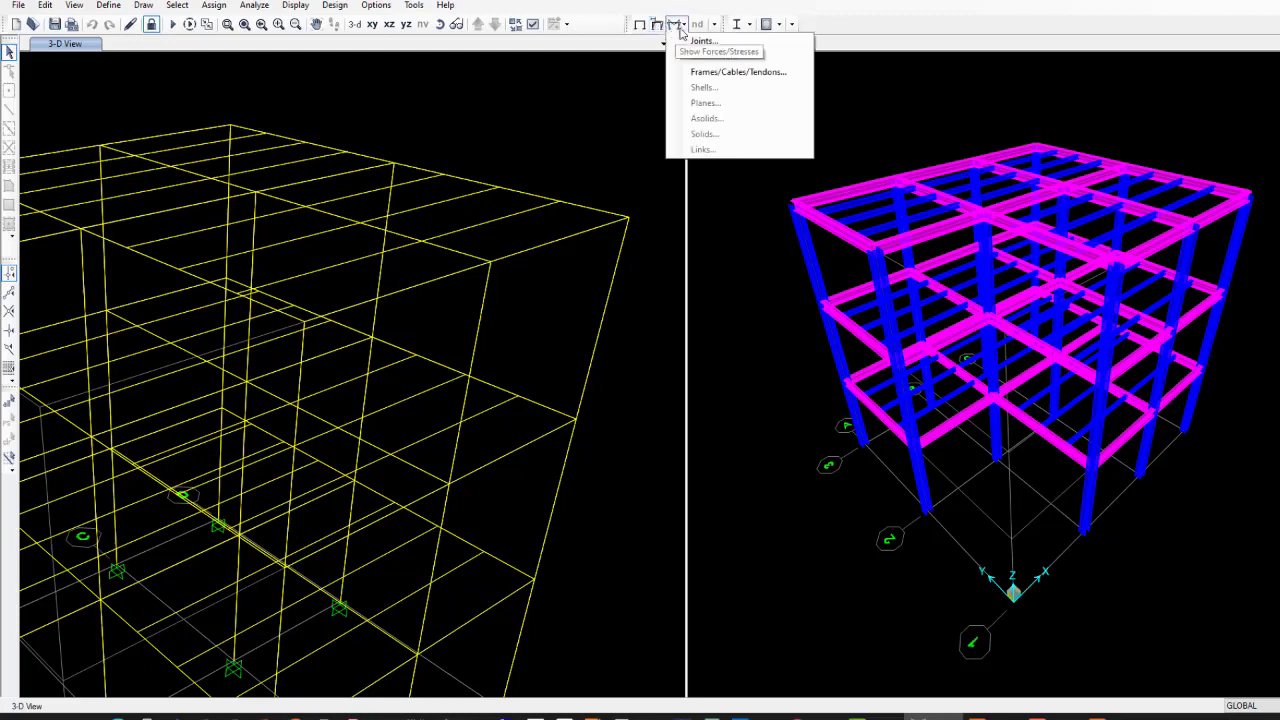
click(737, 75)
click(698, 160)
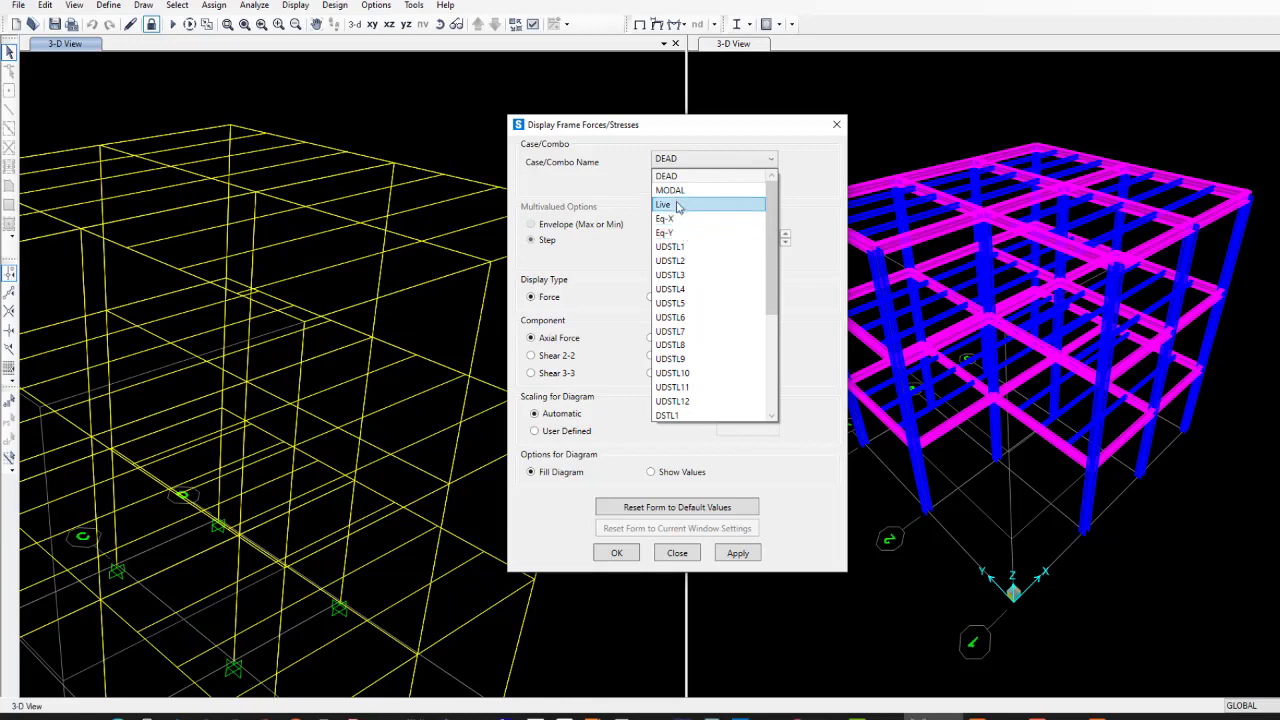
click(688, 280)
click(747, 553)
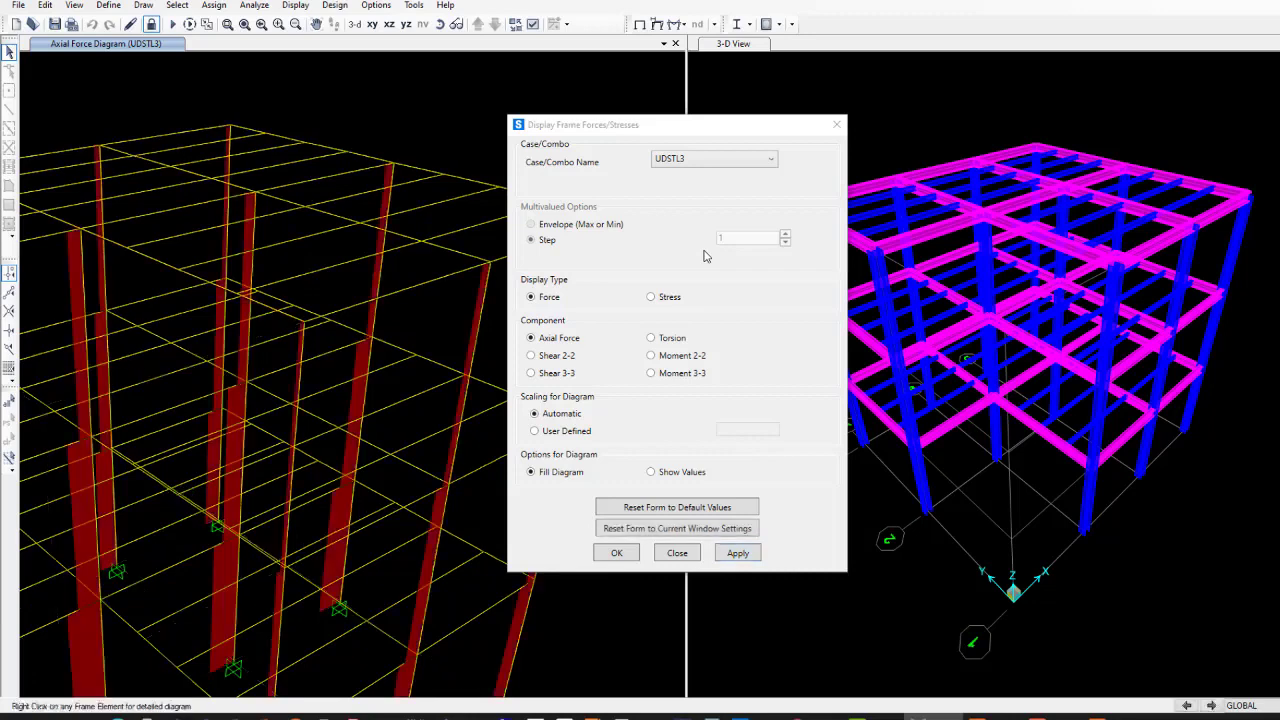
click(630, 556)
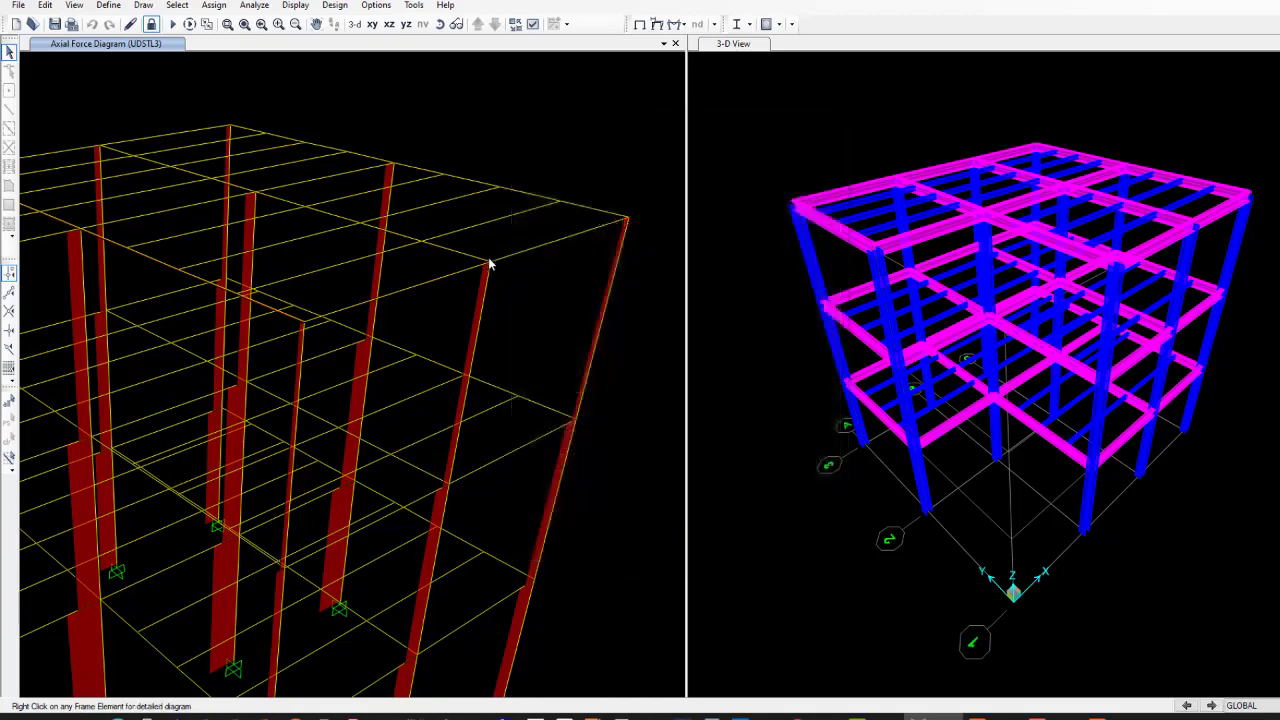
- Select the four beams that meet at the interior column joint on the first floor level
mouse_move(490, 268)
scroll(544, 271, down, 3)
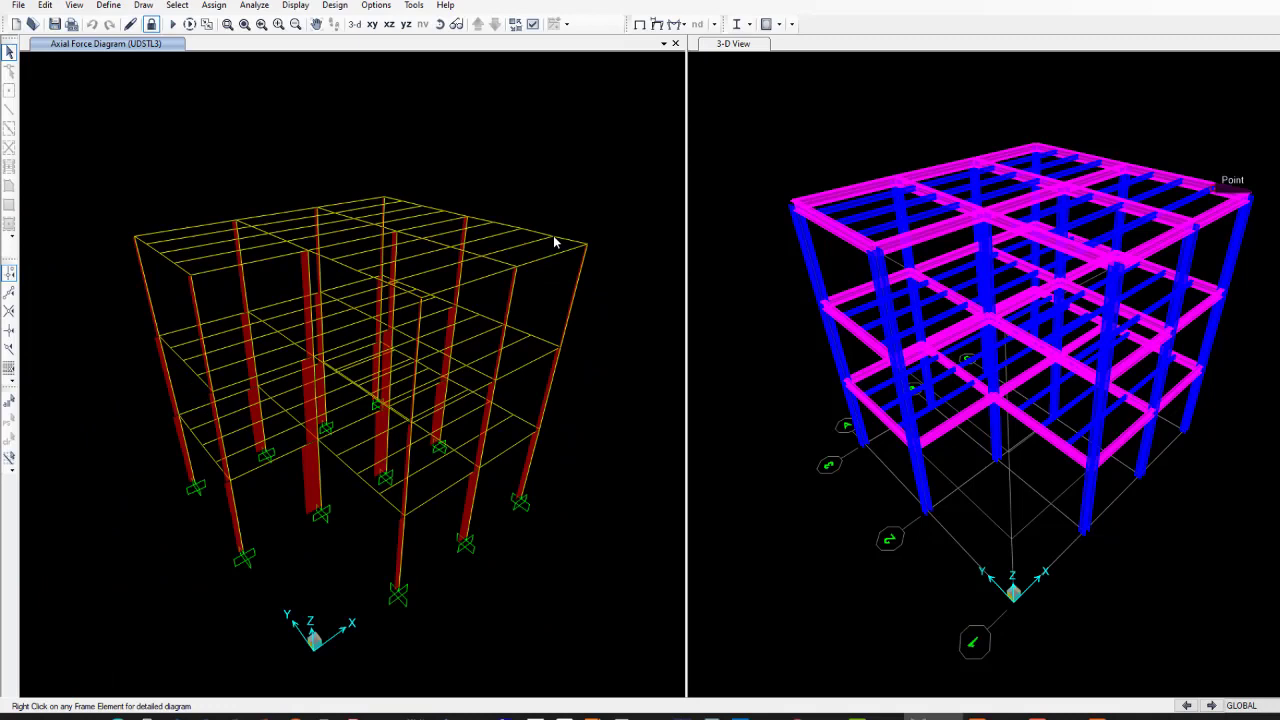
mouse_move(548, 240)
mouse_move(232, 487)
scroll(231, 487, up, 5)
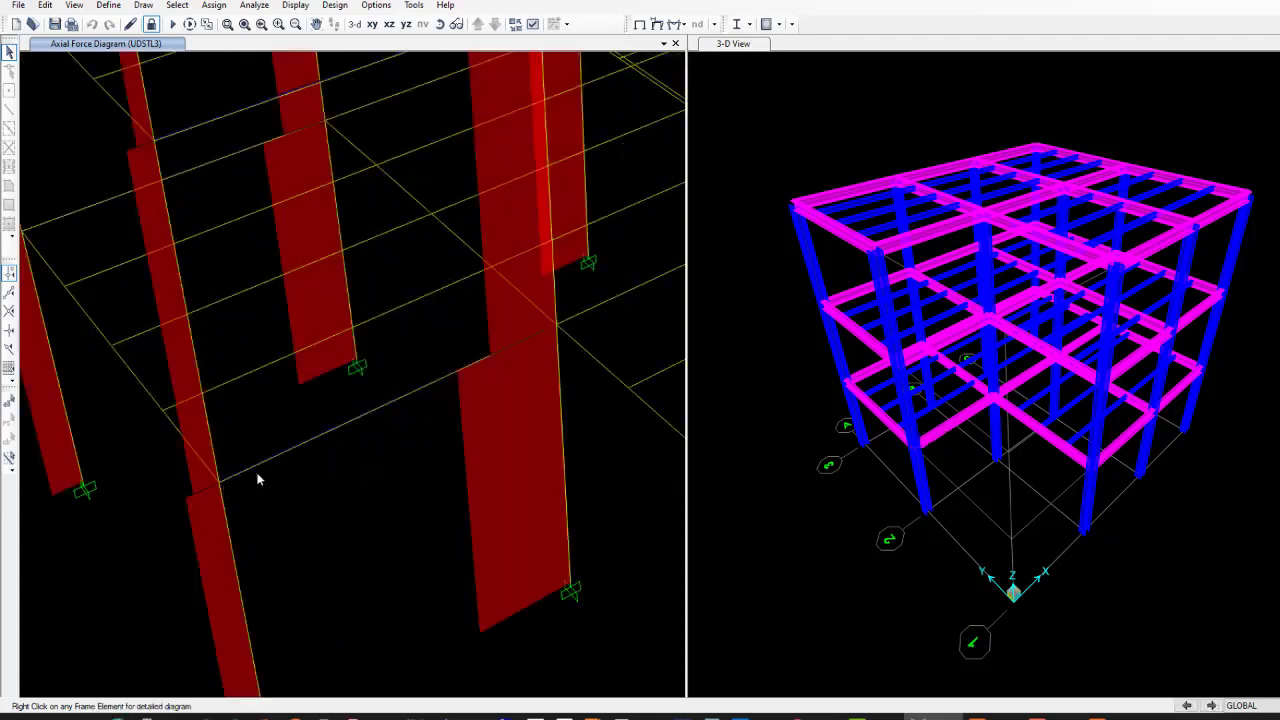
click(558, 331)
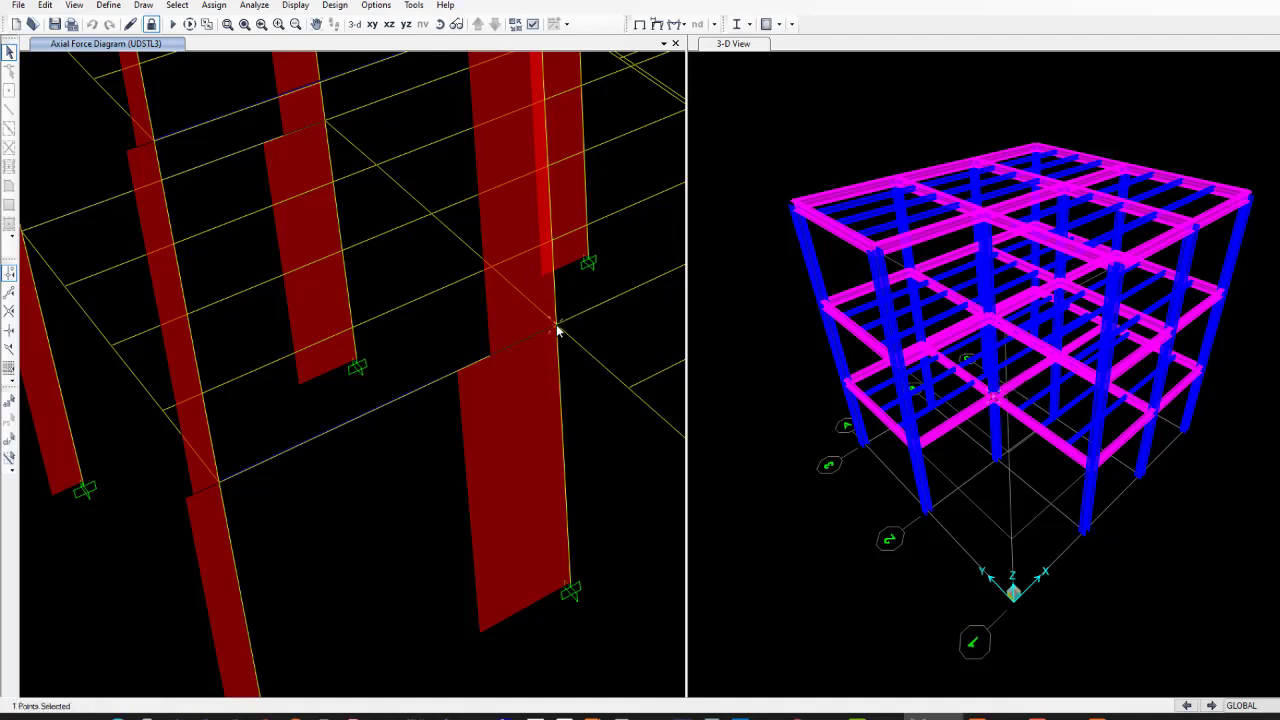
right_click(558, 331)
click(558, 331)
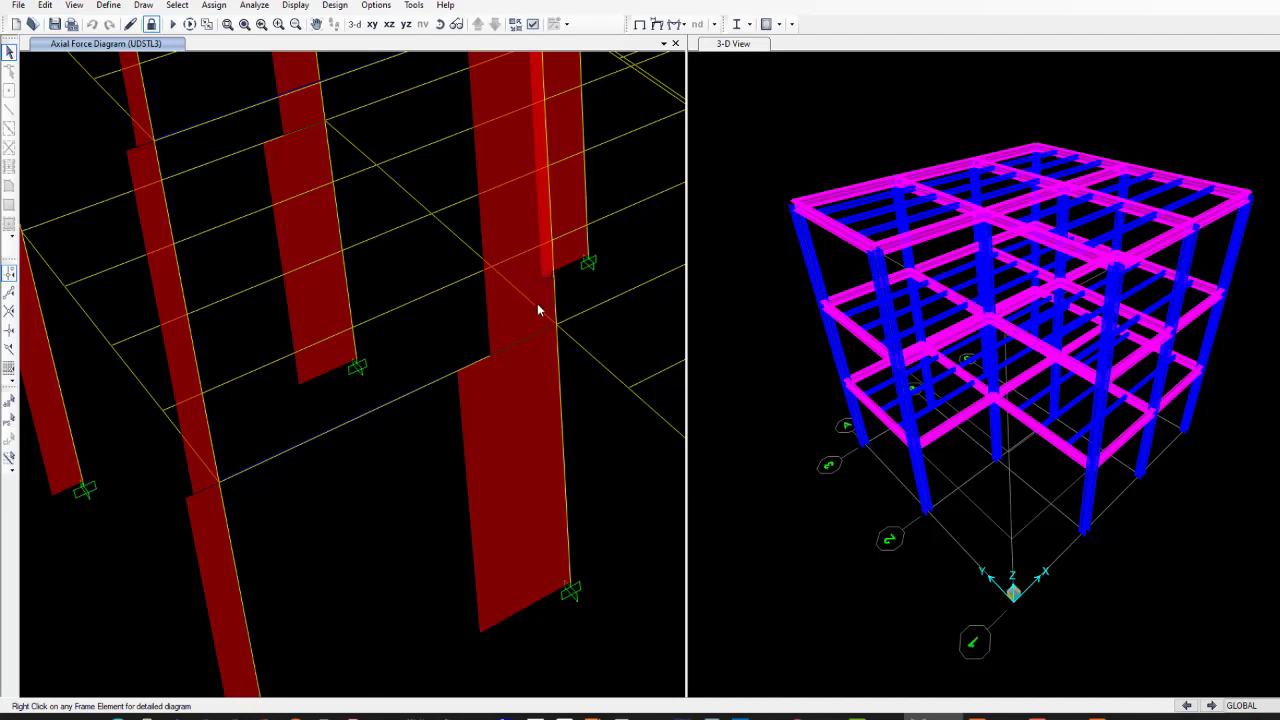
click(530, 302)
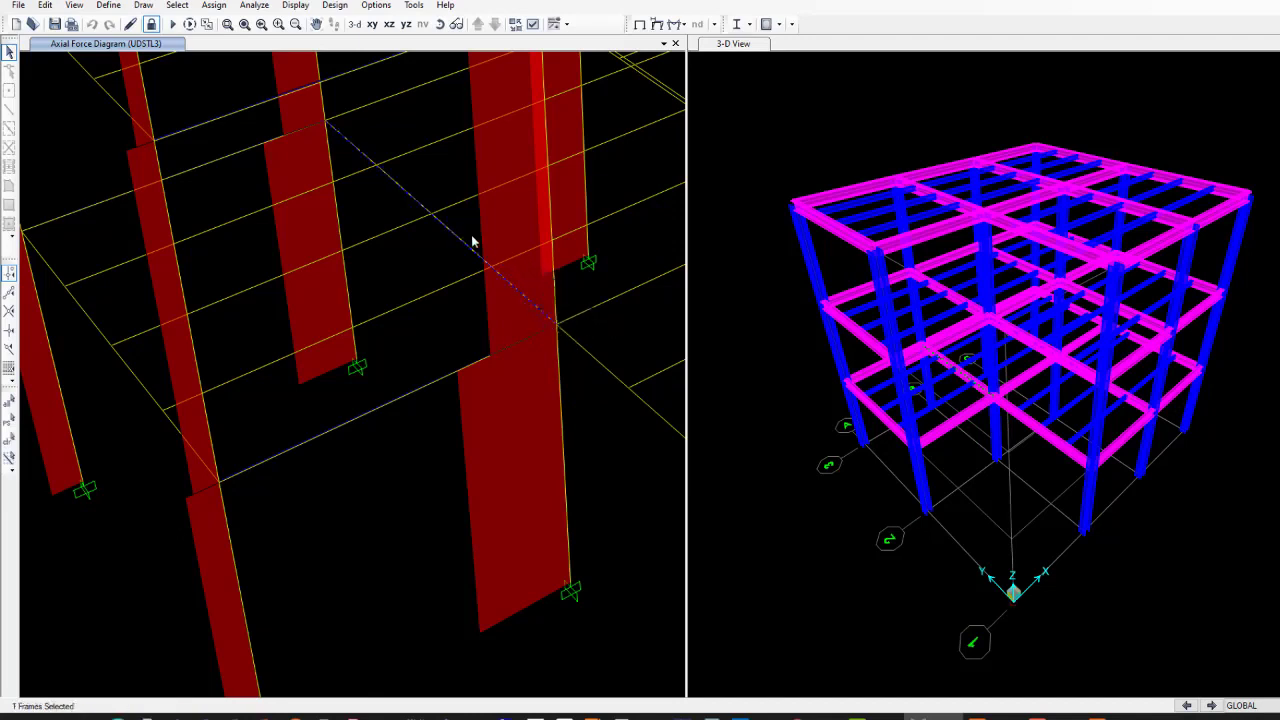
click(586, 351)
click(585, 313)
click(537, 338)
- Switch to IDEA StatiCa and choose the beam-to-column class, I-section column with beams on both sides, and the plain design without connecting plates
click(1108, 717)
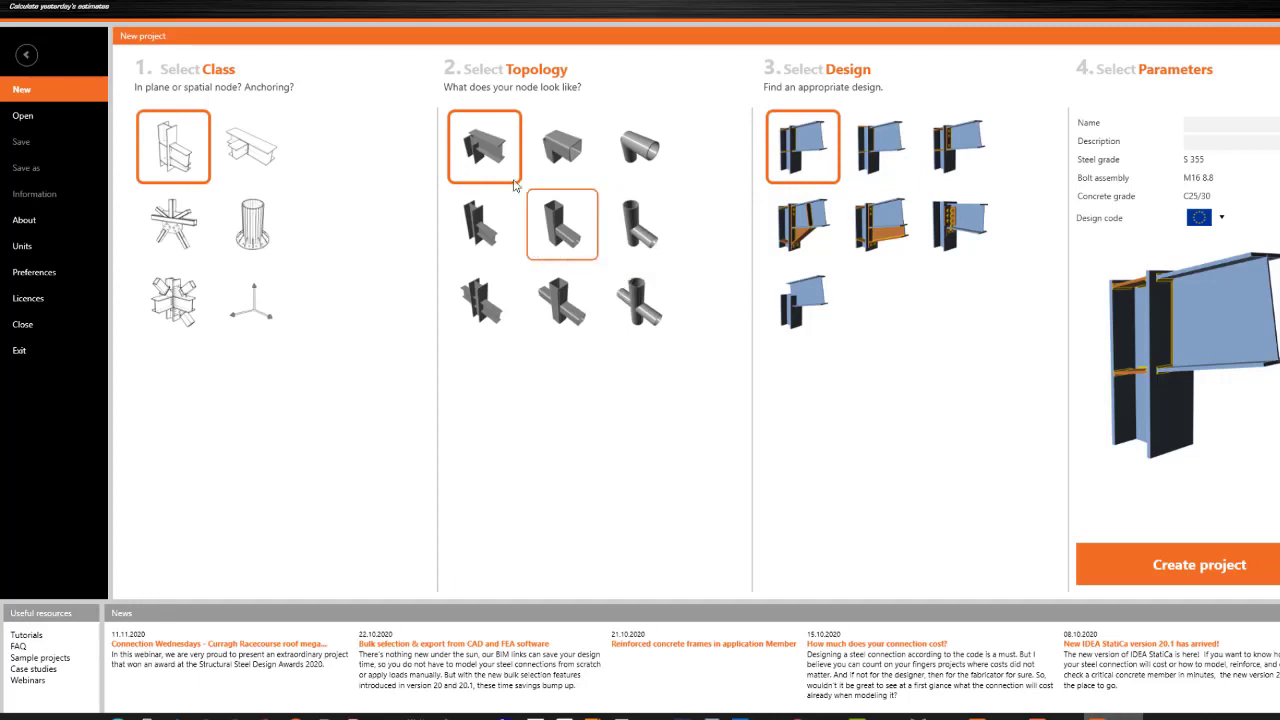
click(220, 177)
click(190, 222)
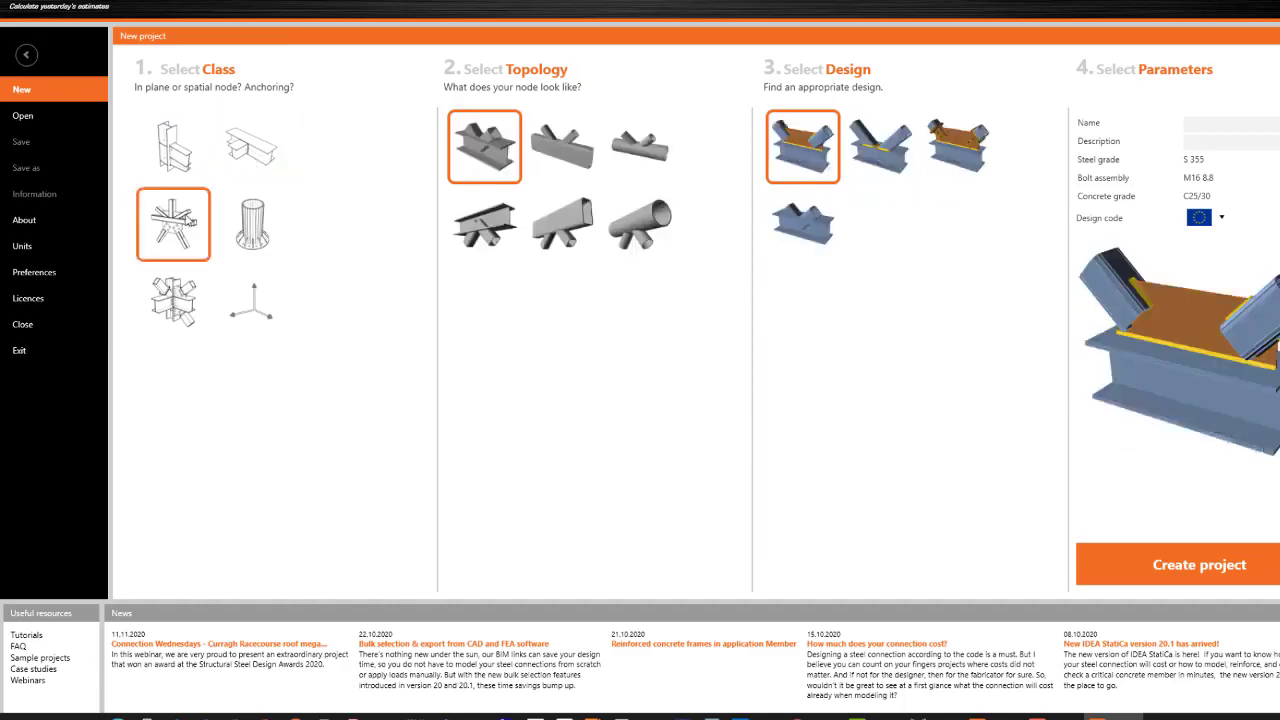
click(246, 157)
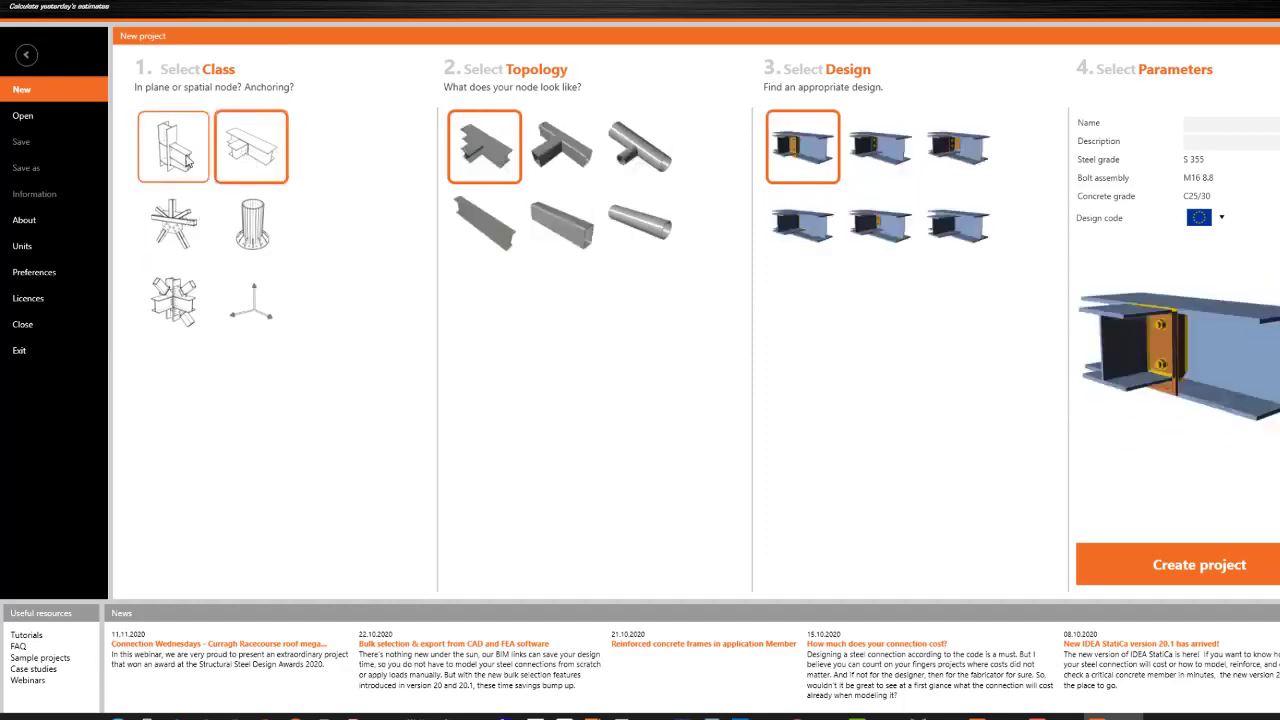
click(178, 150)
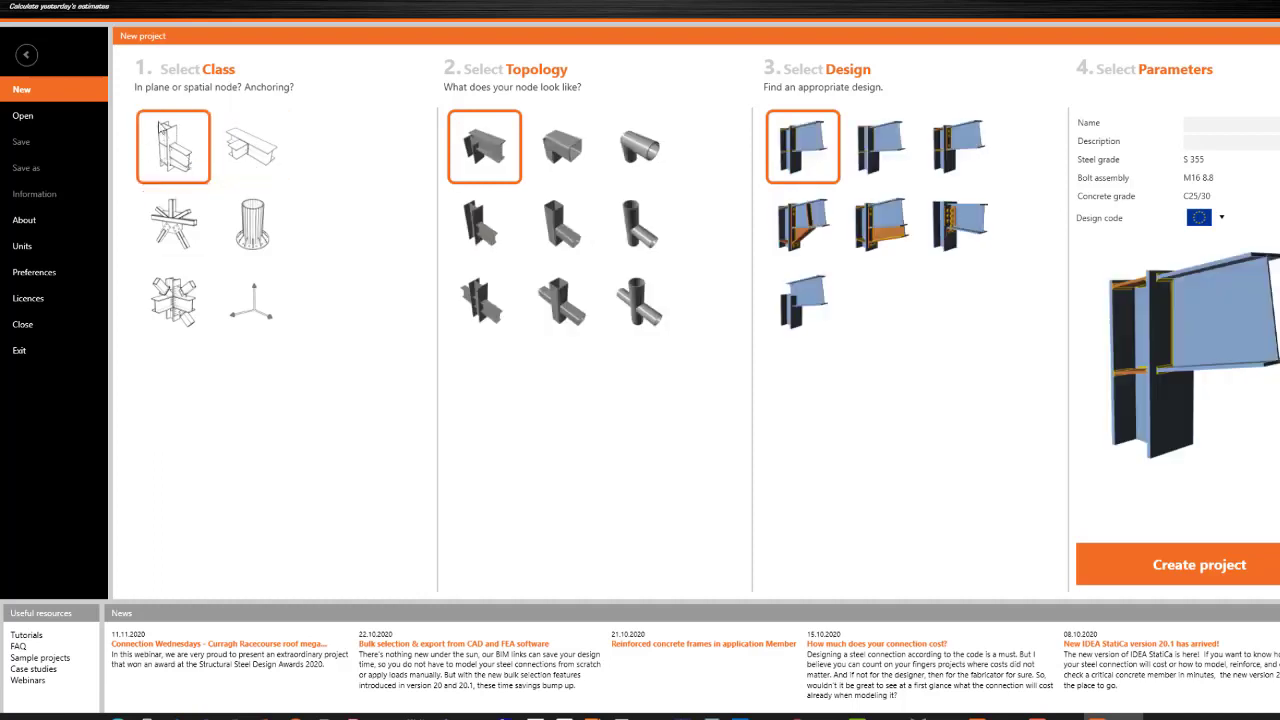
click(481, 310)
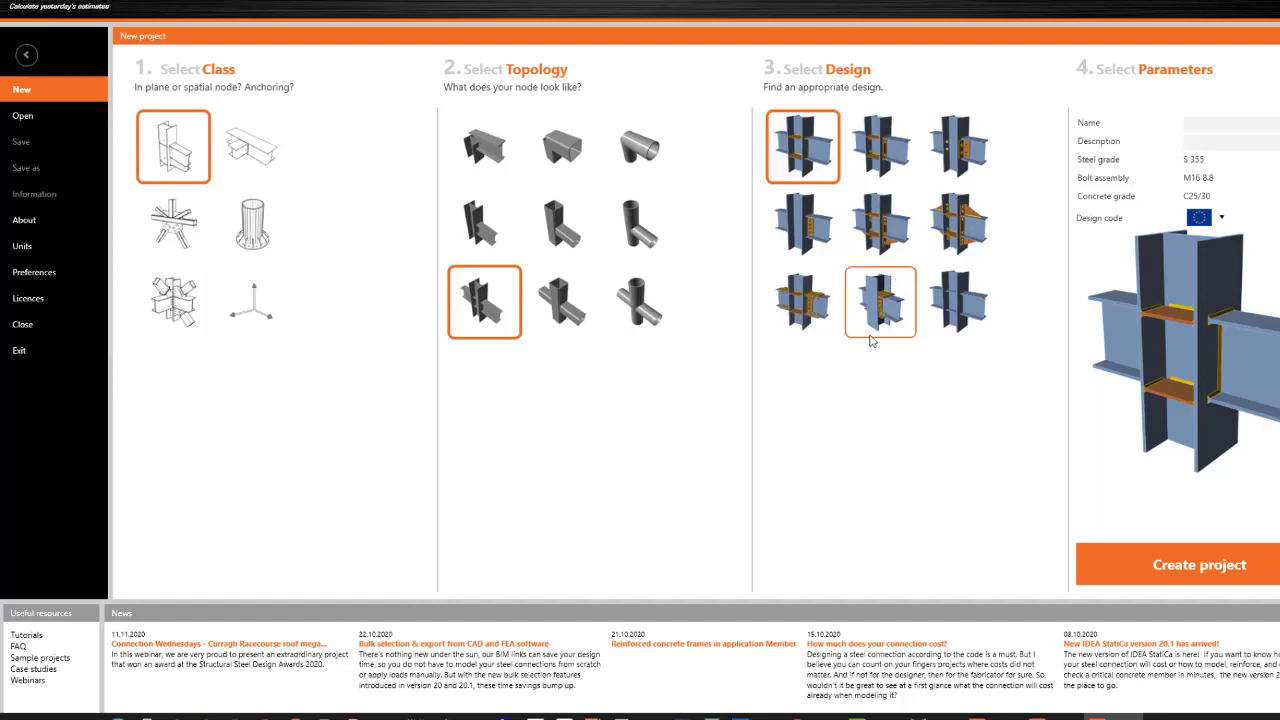
click(956, 308)
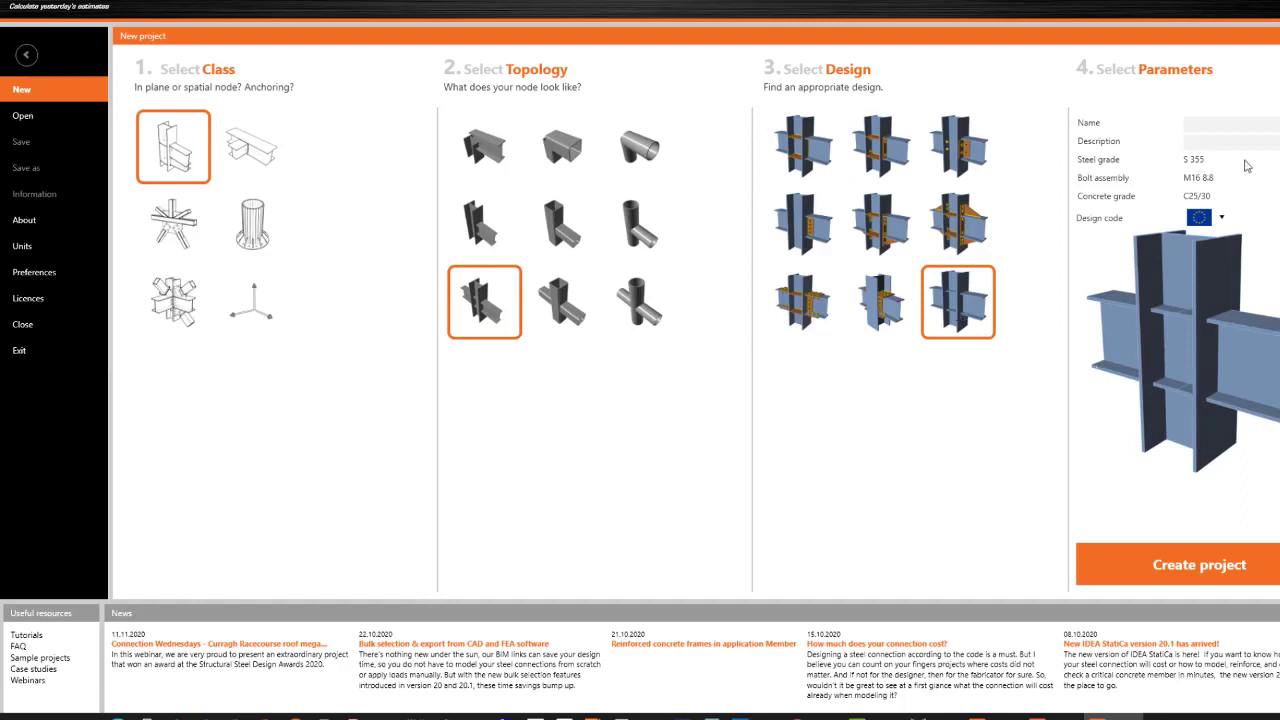
- Set the design code to the American standard and create the connection project
click(1221, 219)
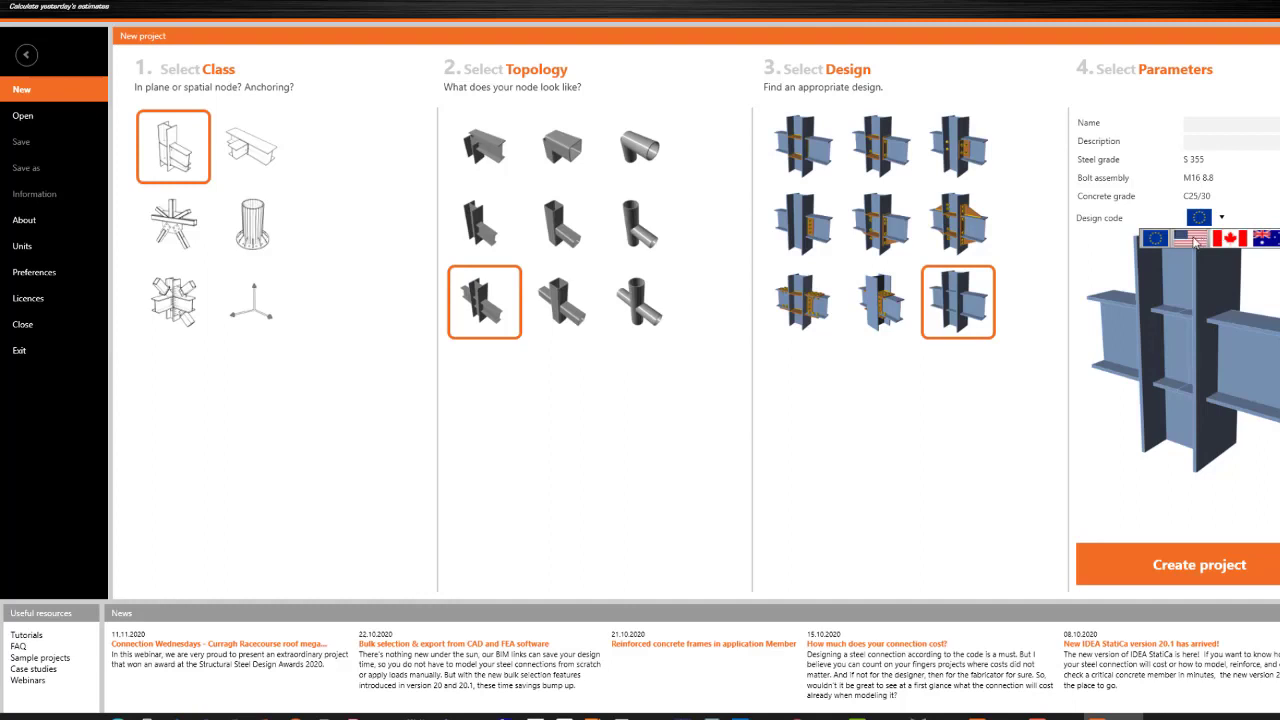
click(1193, 240)
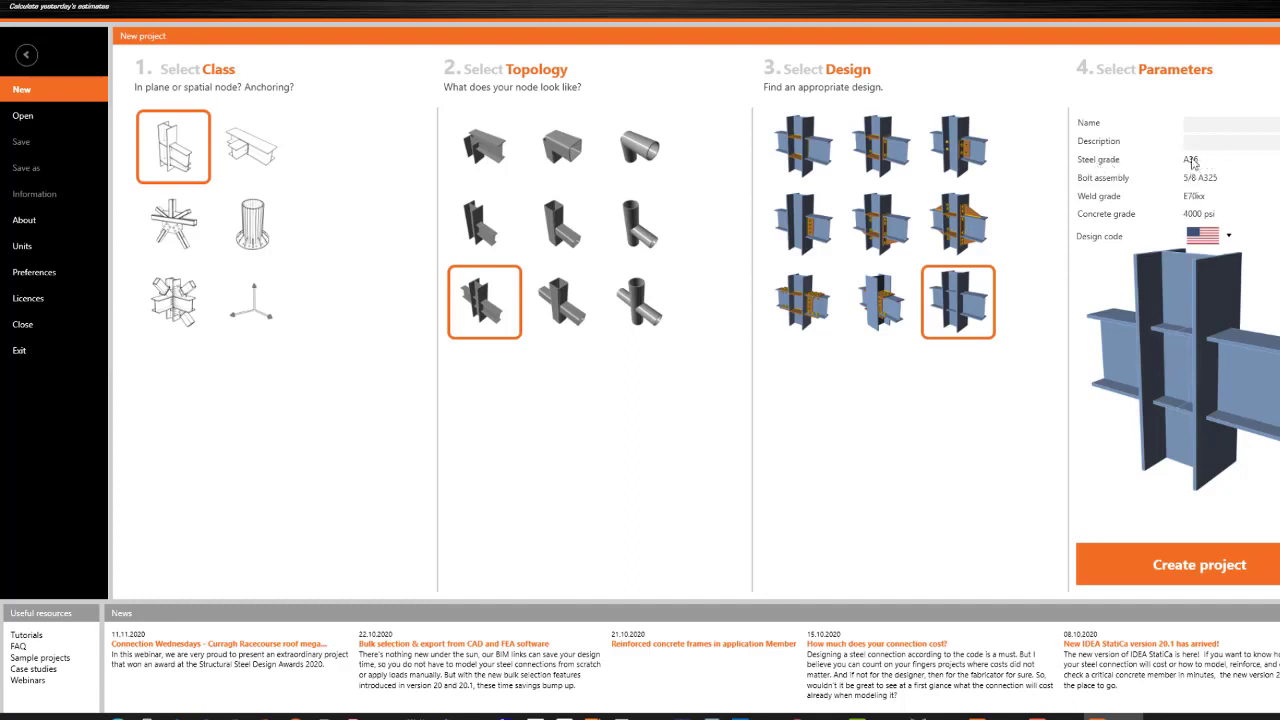
click(1183, 566)
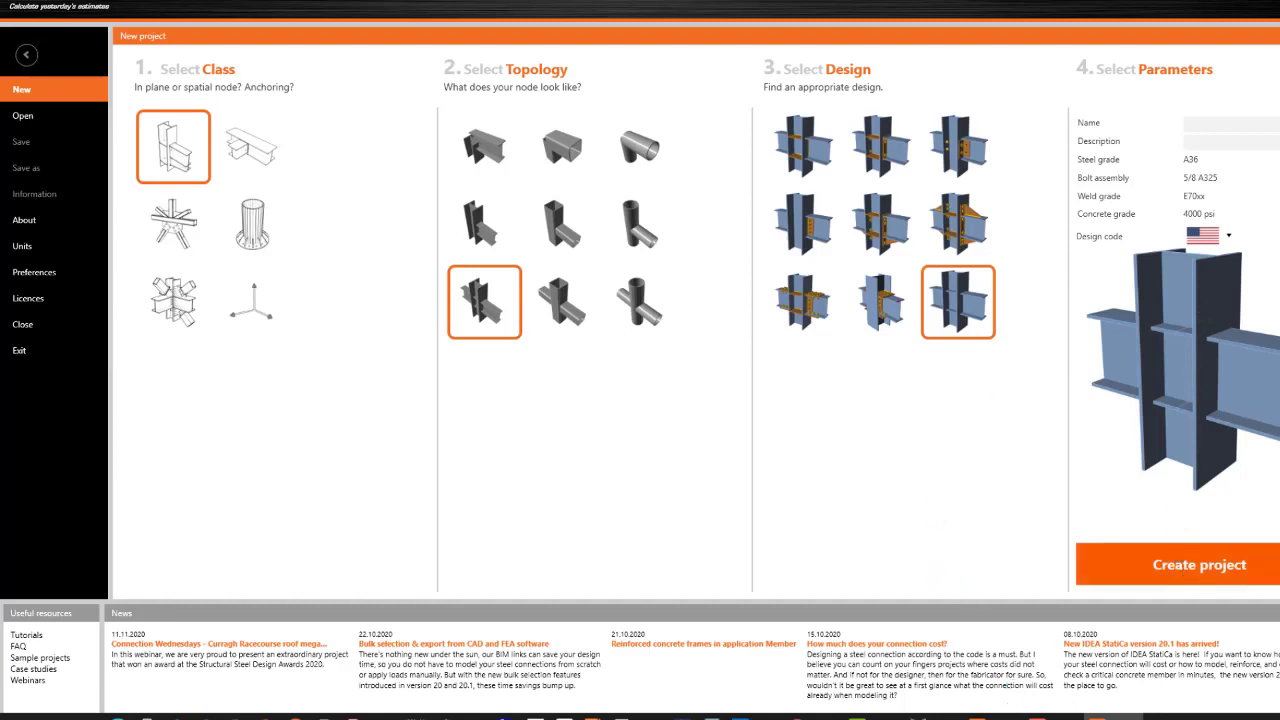
- Switch to SAP2000 and examine the axial force and torsion along Frame Object 34 for UDSTL3, including its 16 ft end
mouse_move(1020, 716)
click(934, 716)
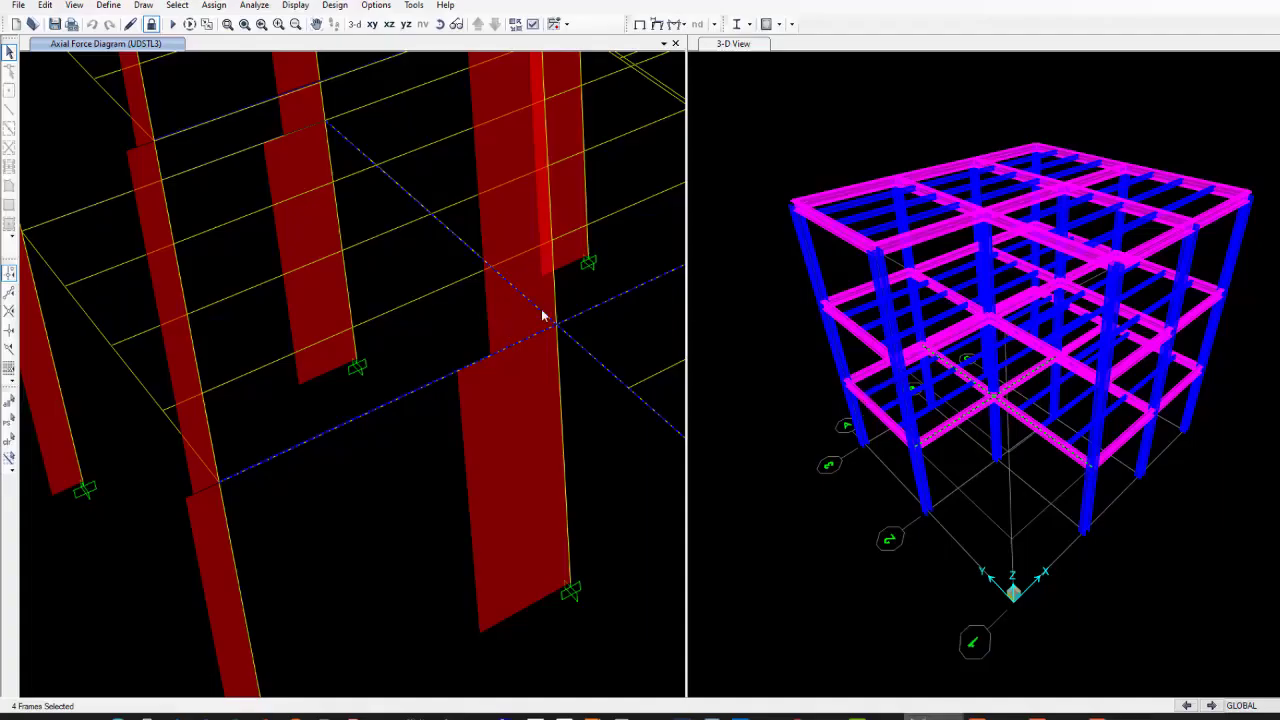
mouse_move(572, 345)
right_click(571, 344)
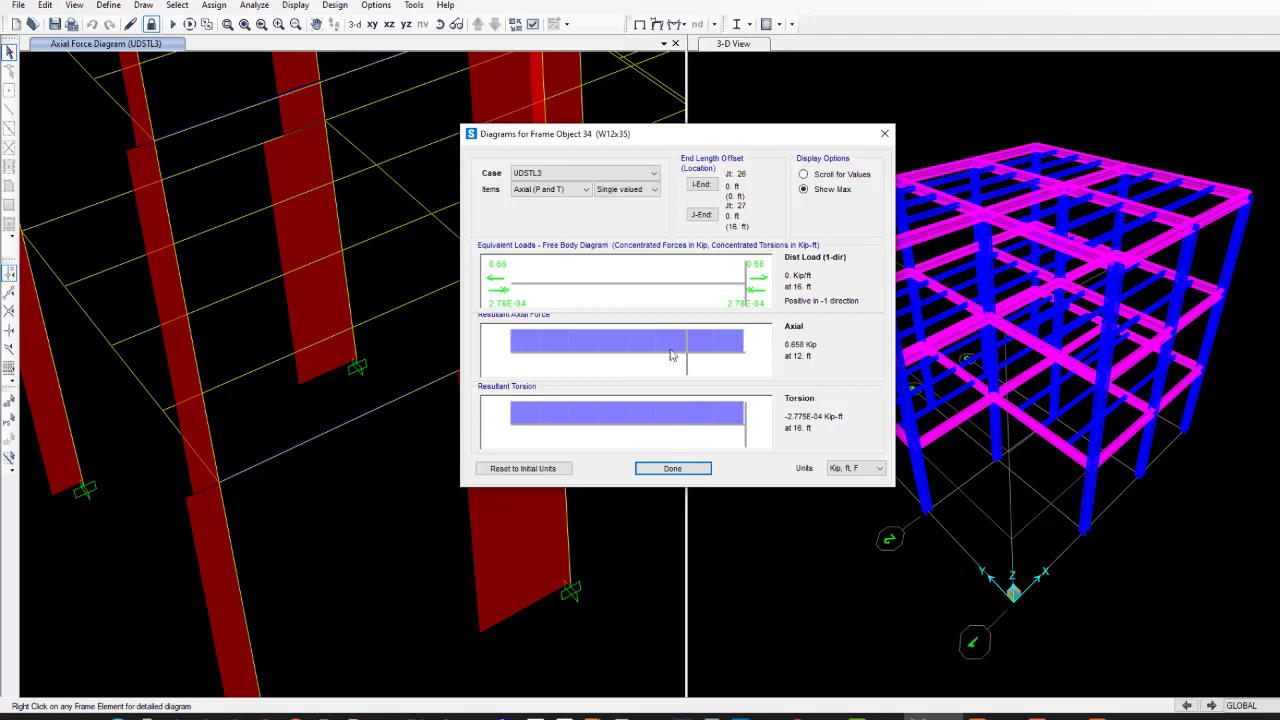
drag(672, 285, 744, 357)
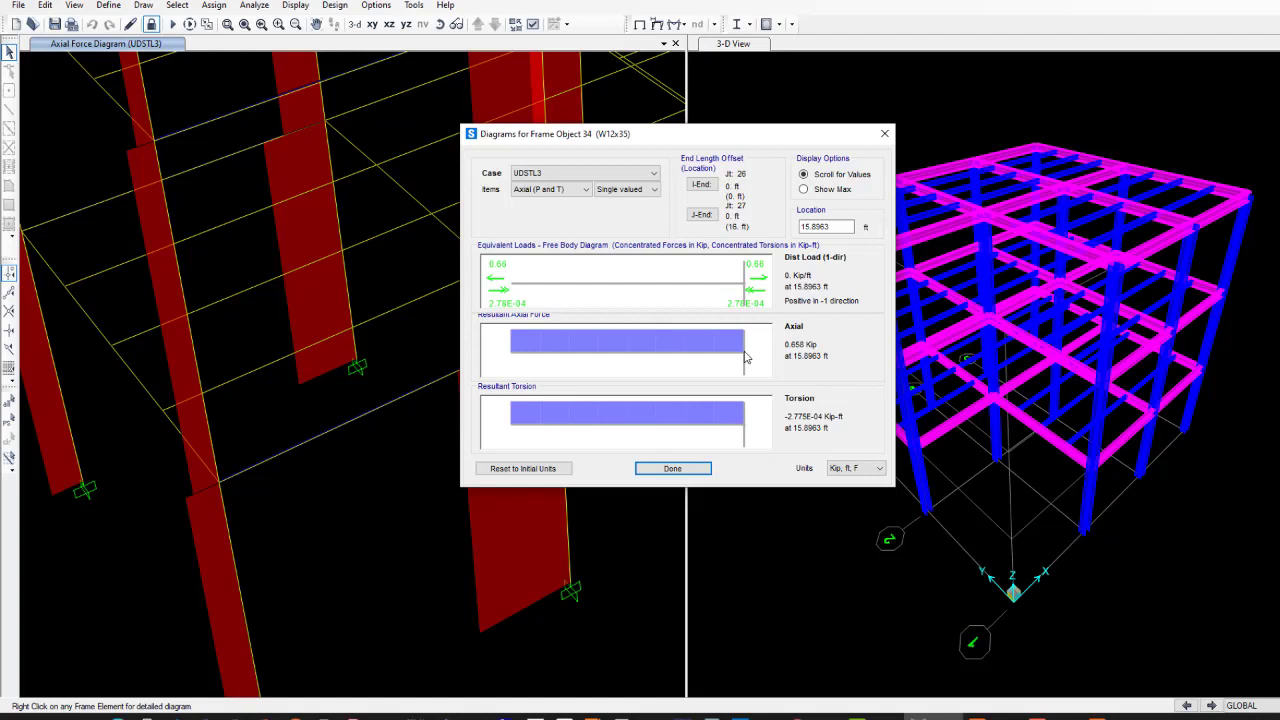
click(716, 426)
click(746, 423)
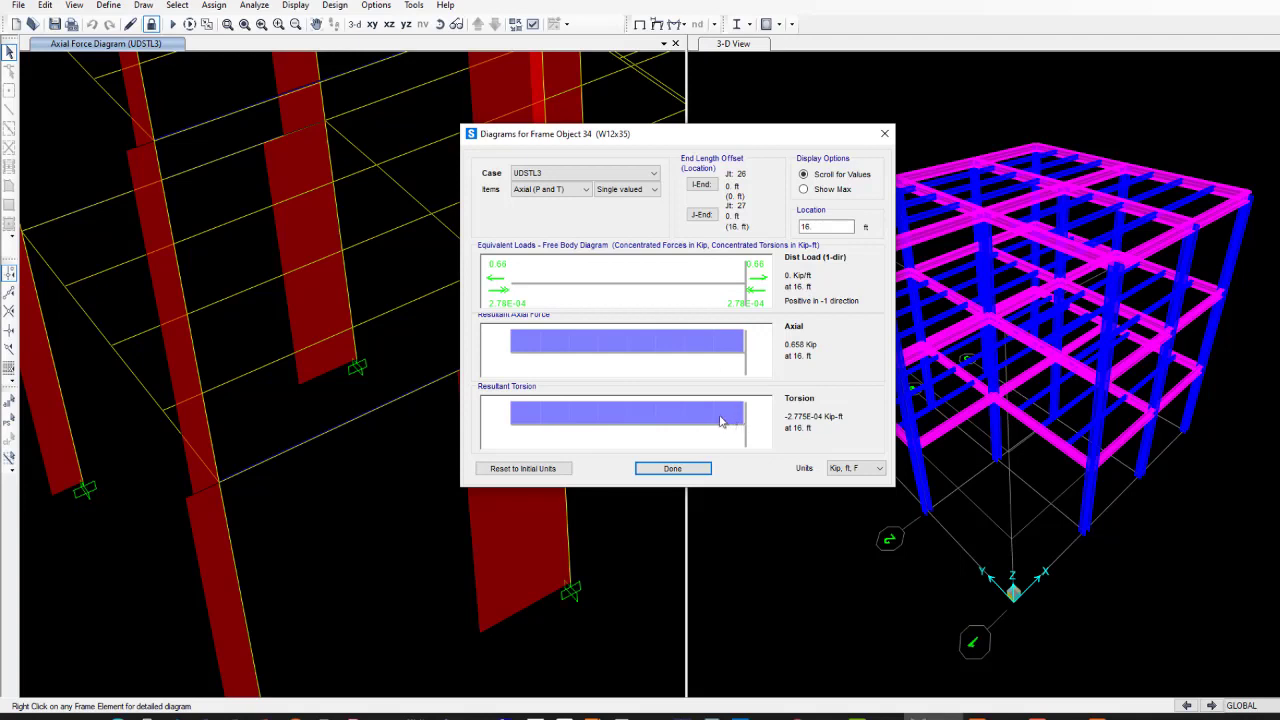
drag(748, 421, 688, 424)
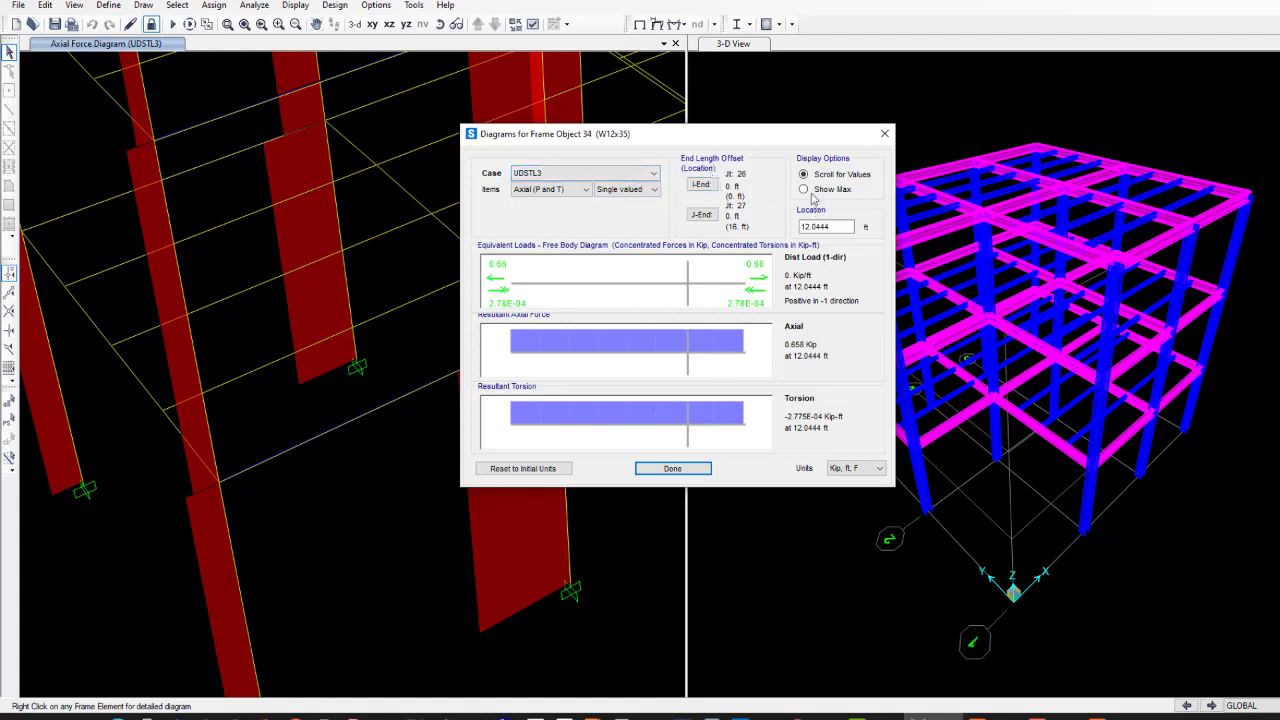
- Examine the Major (V2 and M3) shear and moment of Frame Object 34 at its far end and close the diagrams
click(555, 189)
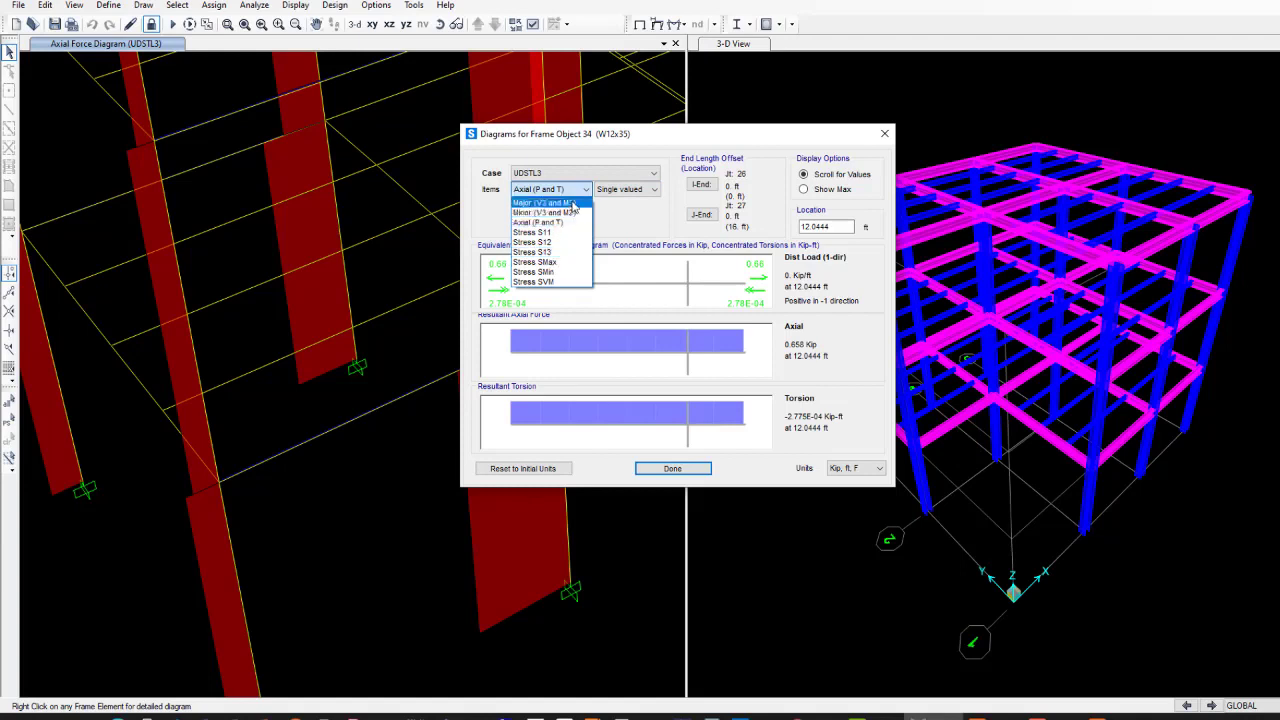
click(545, 203)
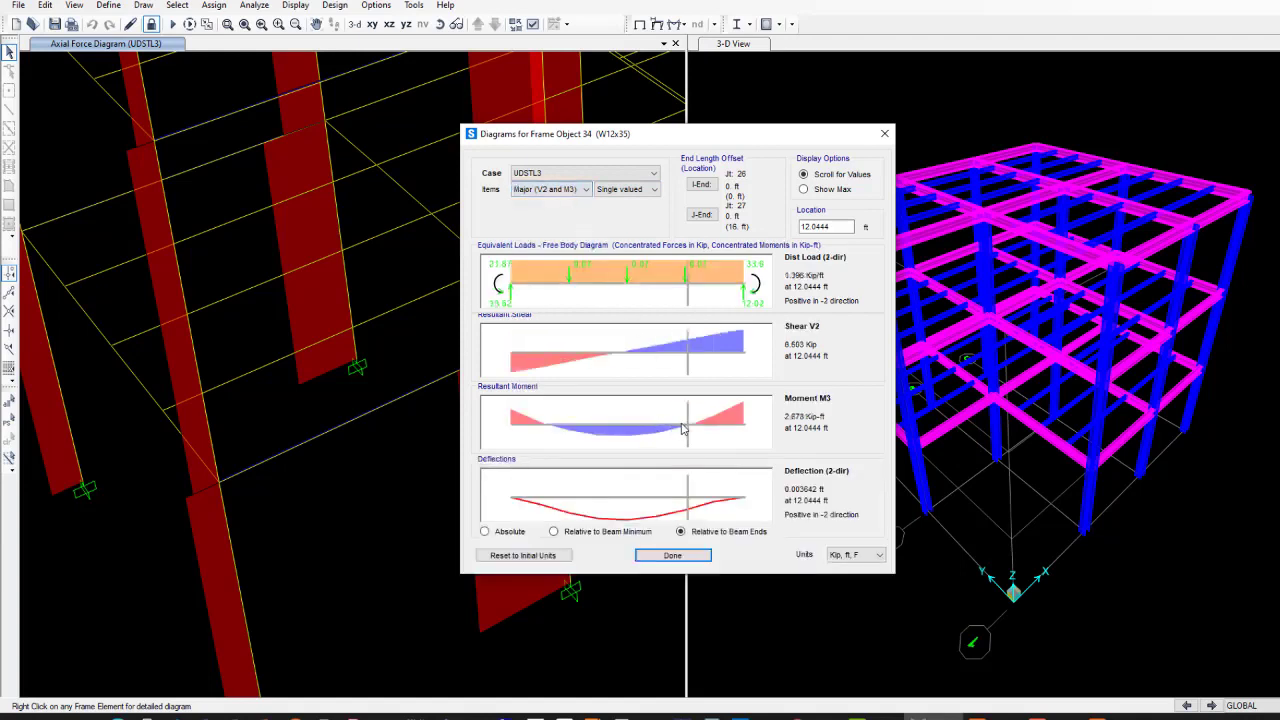
drag(684, 426, 744, 411)
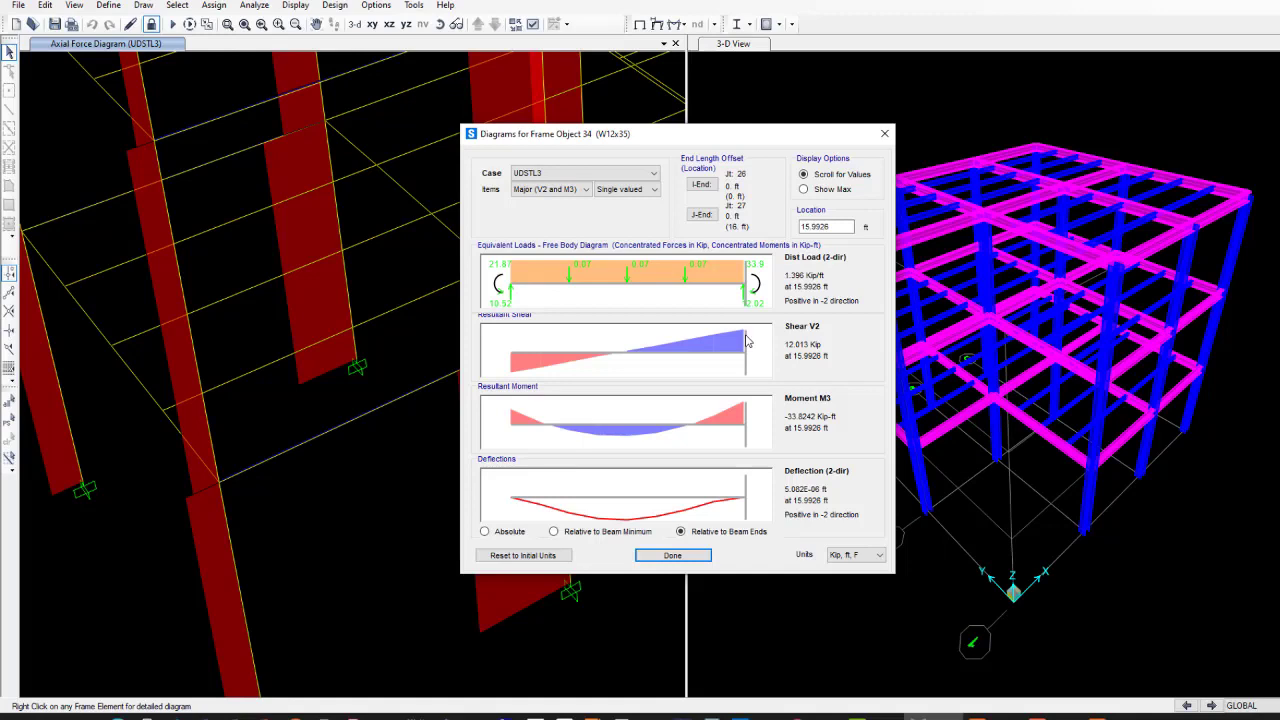
click(884, 133)
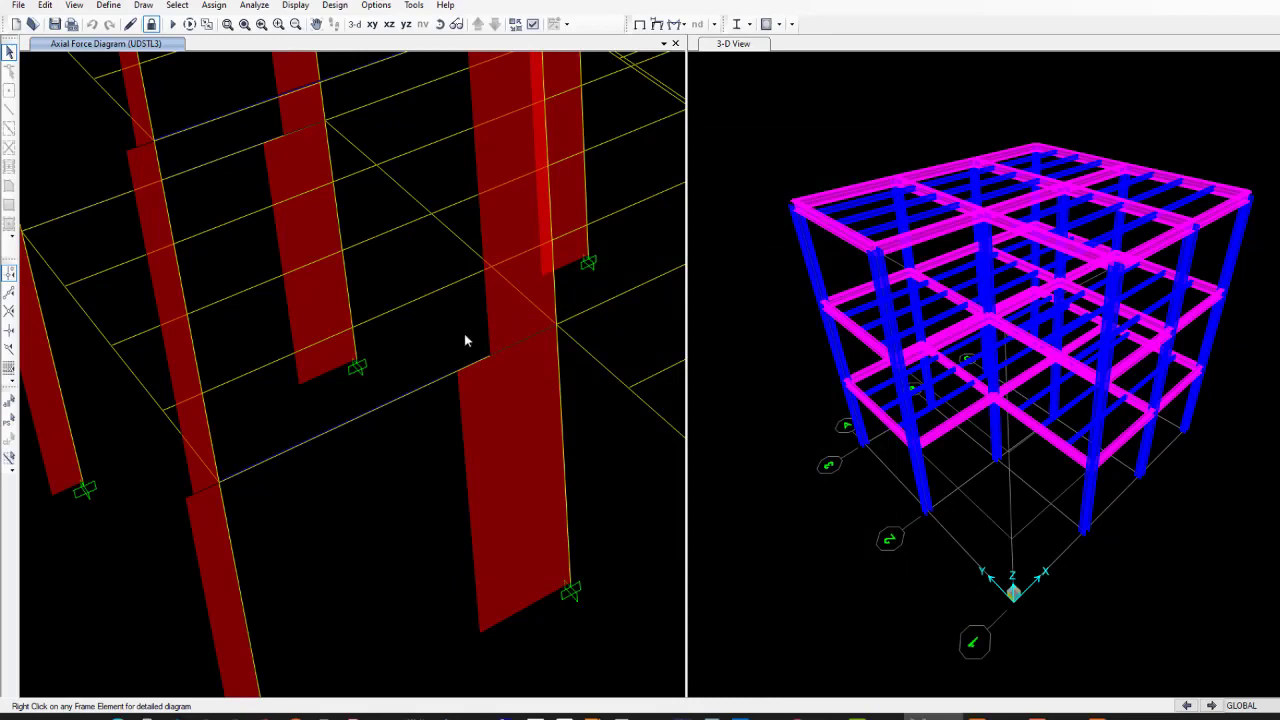
- Open the diagrams for Frame Object 35 and examine the Minor (V3 and M2) shear and moment near its 16 ft end
right_click(538, 308)
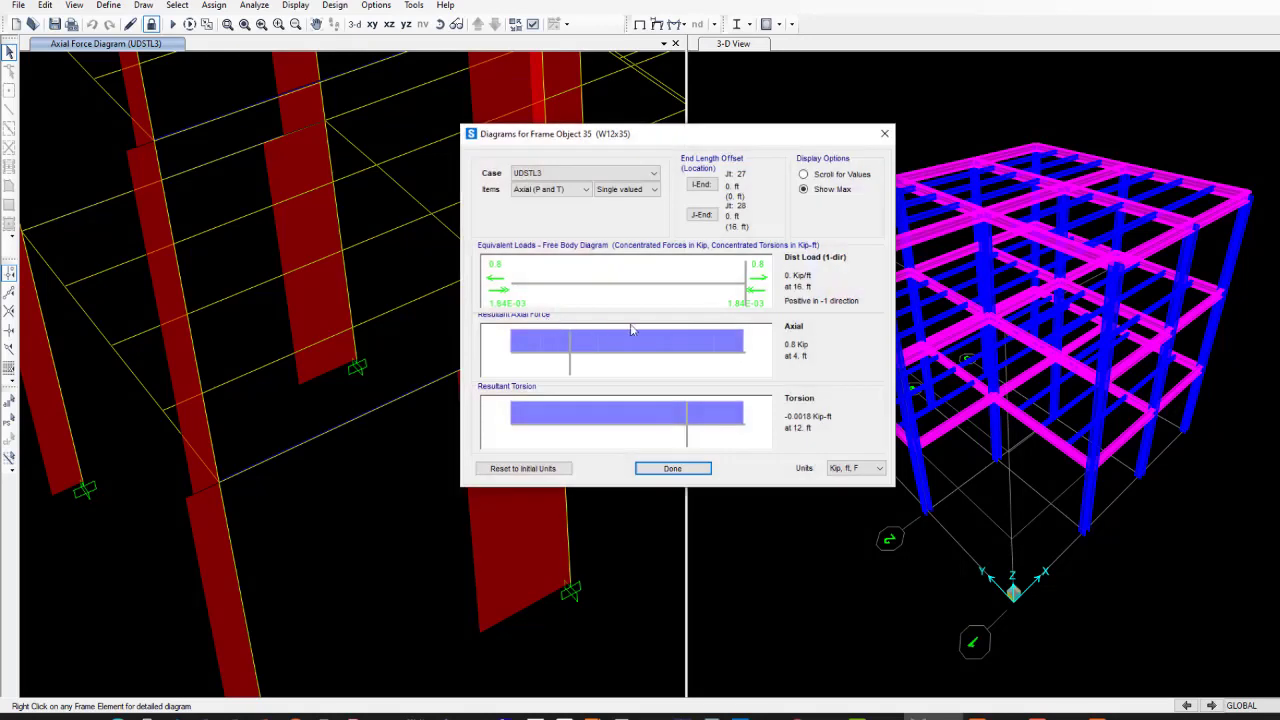
click(570, 190)
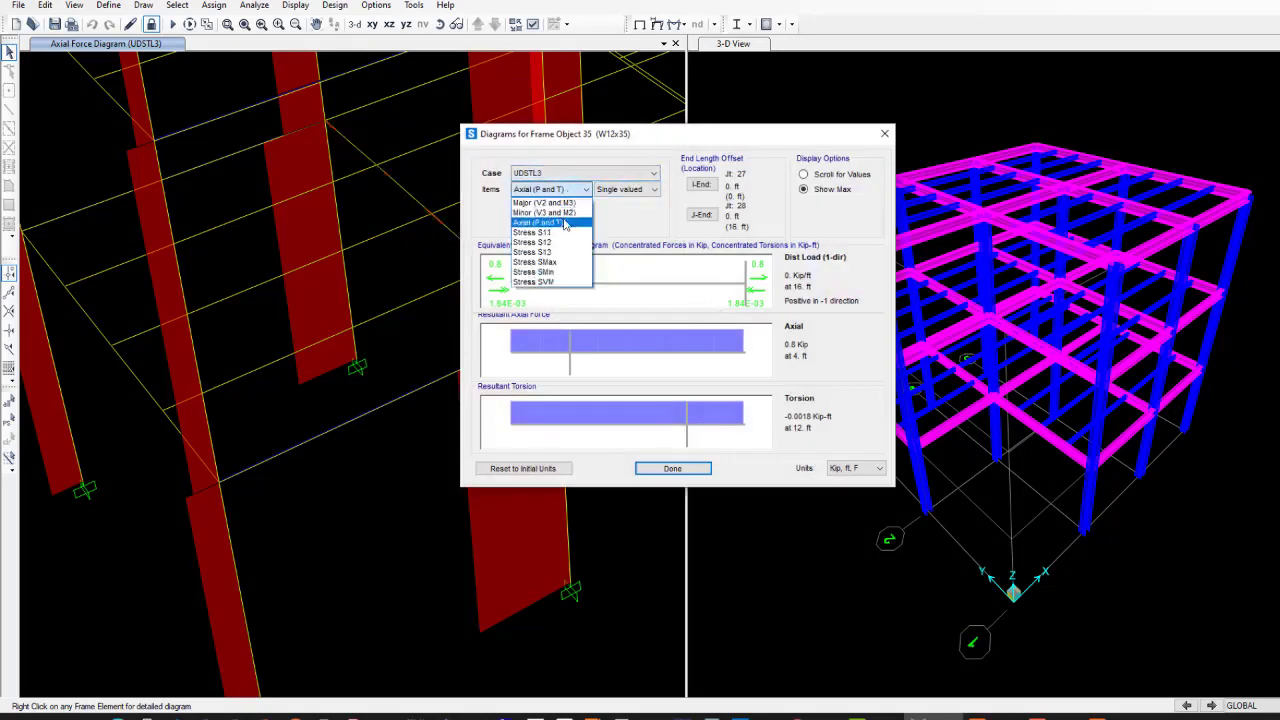
click(570, 214)
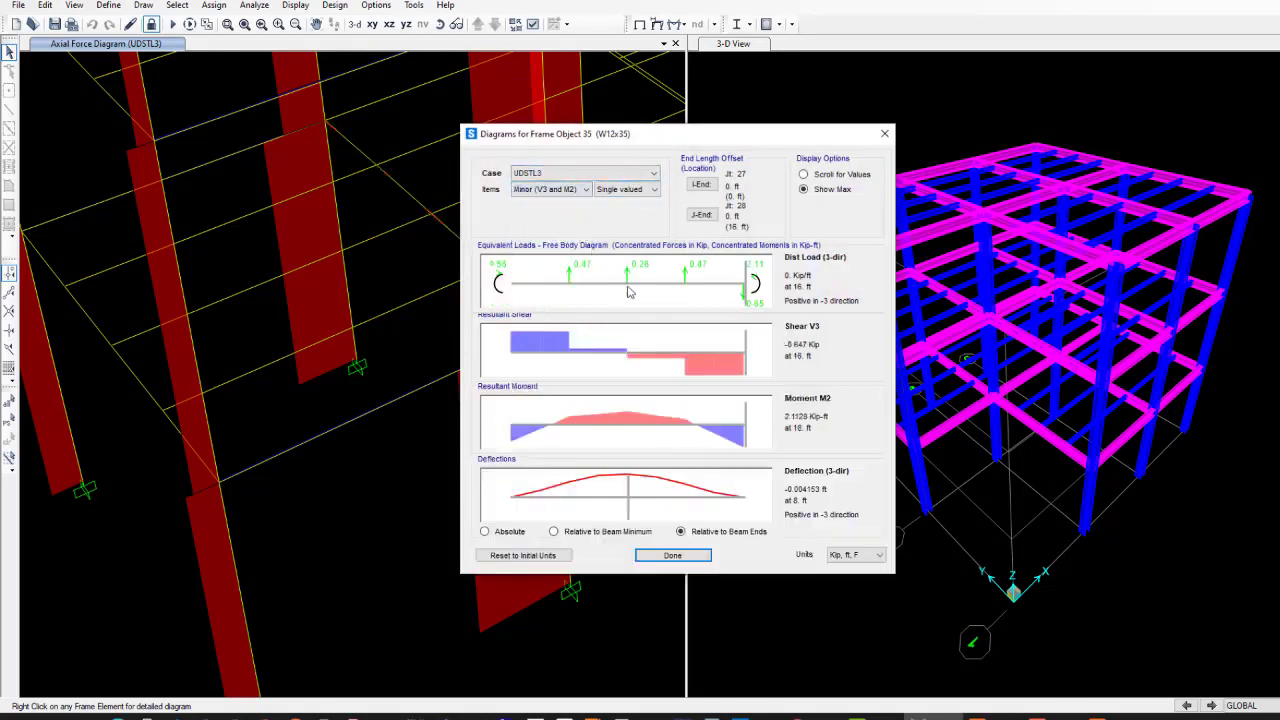
click(752, 436)
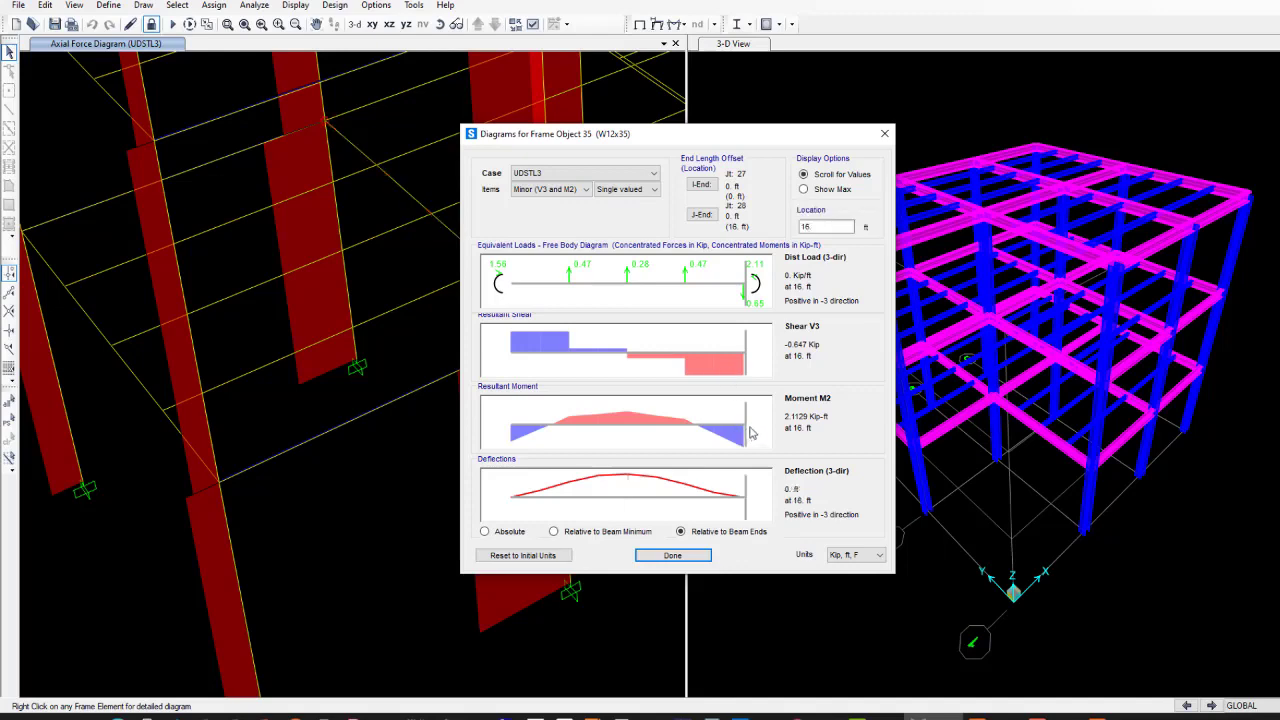
drag(750, 134, 858, 150)
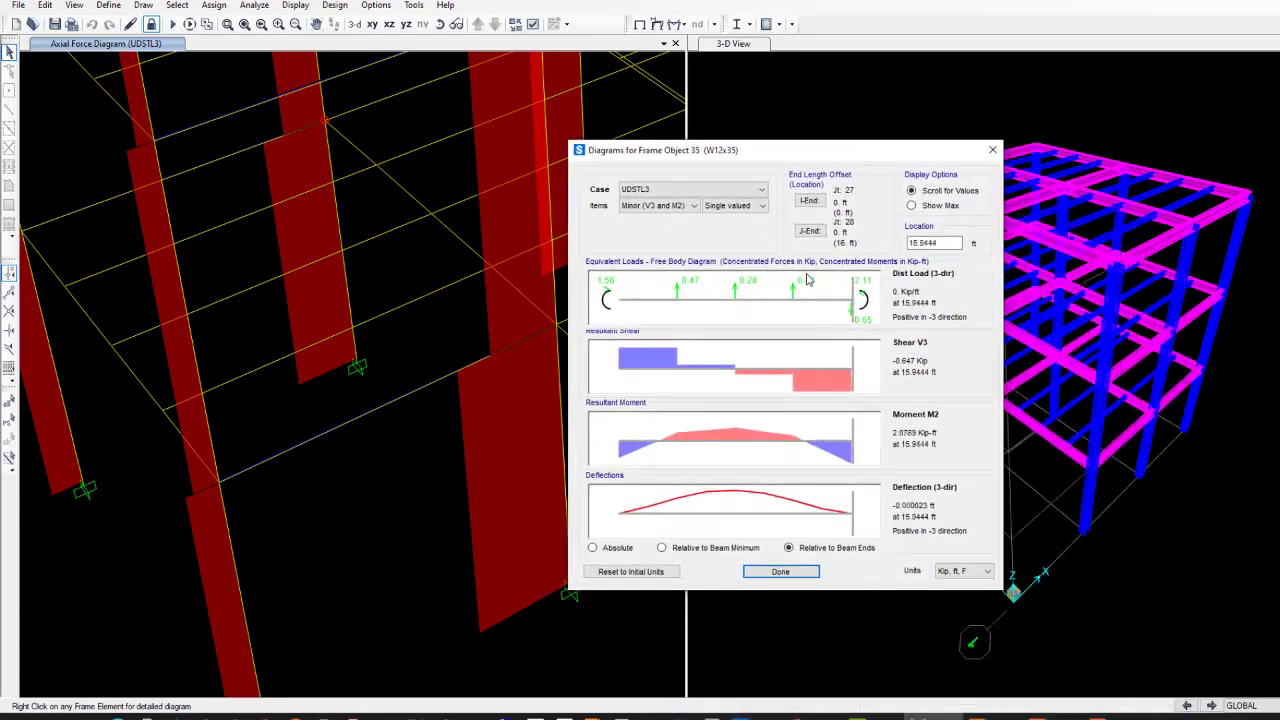
- Examine the Major (V2 and M3) shear and moment of Frame Object 35 at its 16 ft end and close the diagrams
click(692, 206)
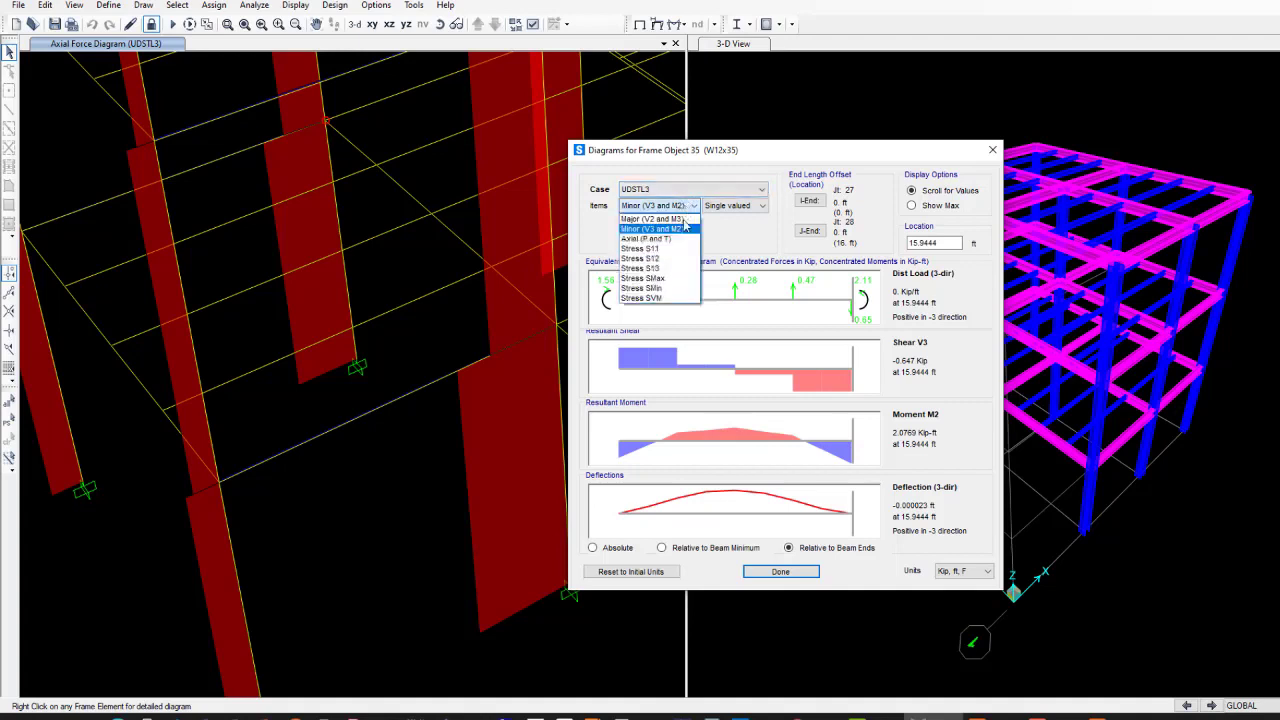
click(686, 232)
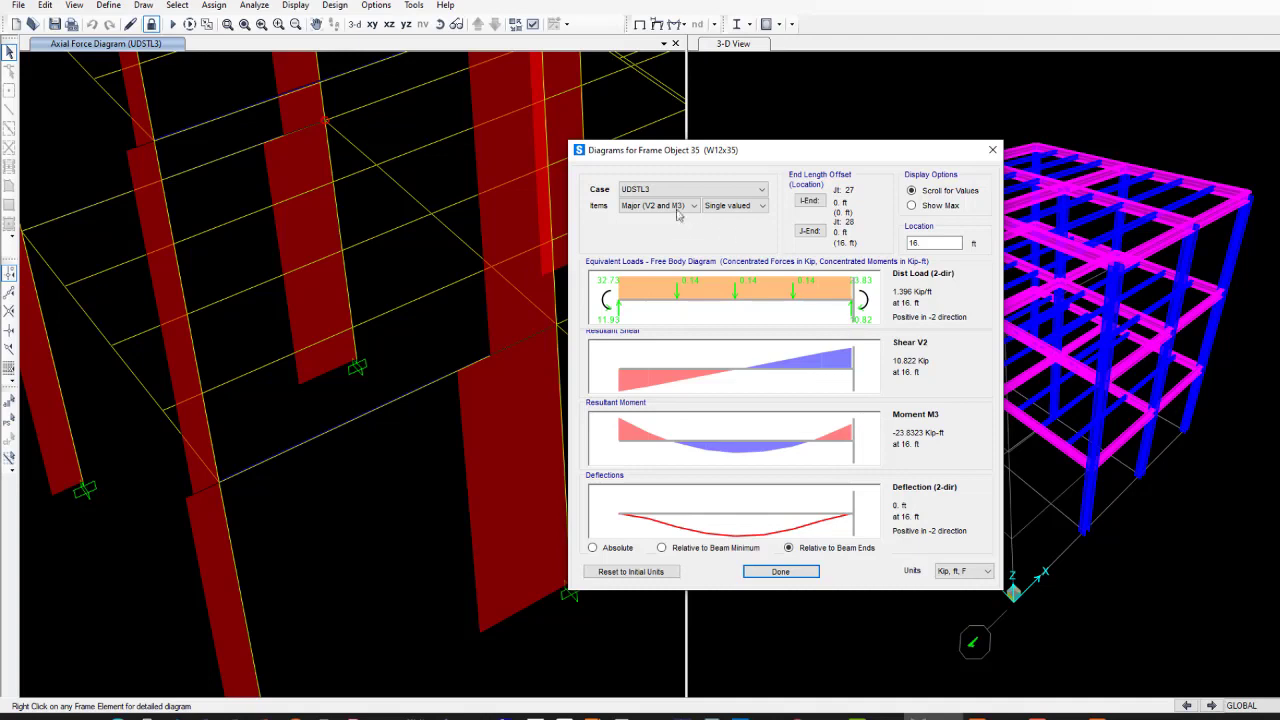
click(675, 190)
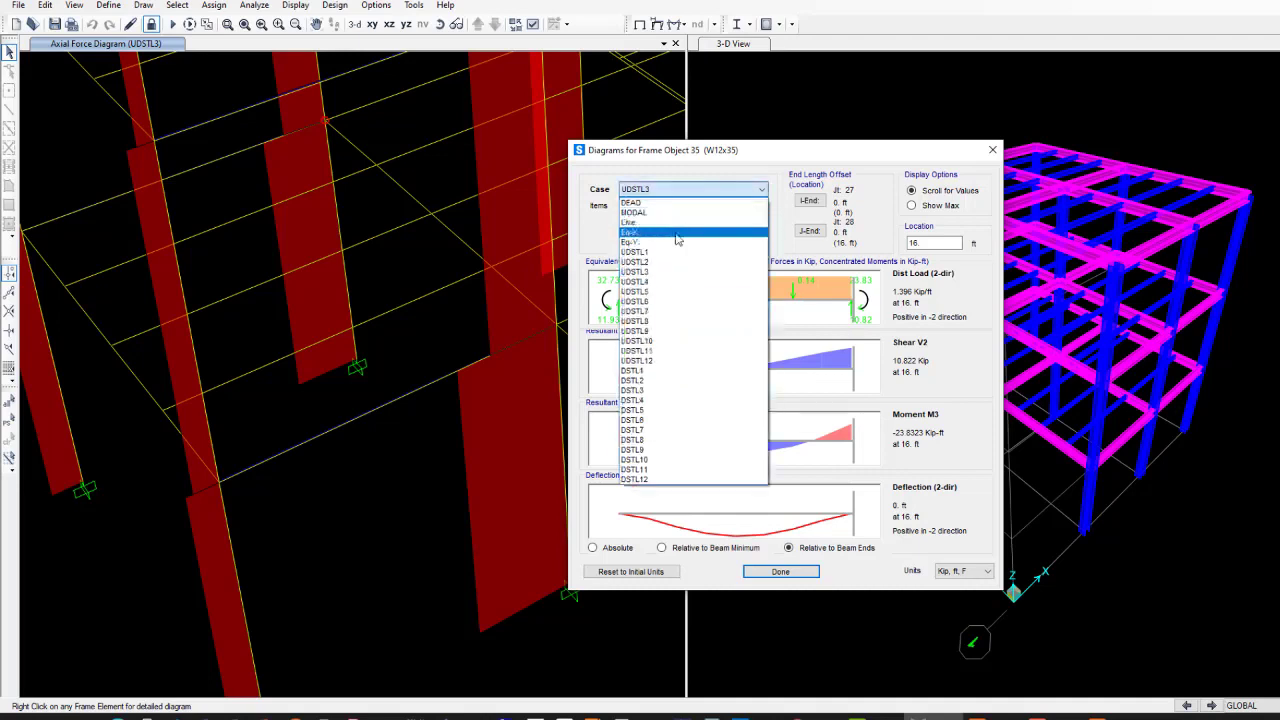
click(988, 155)
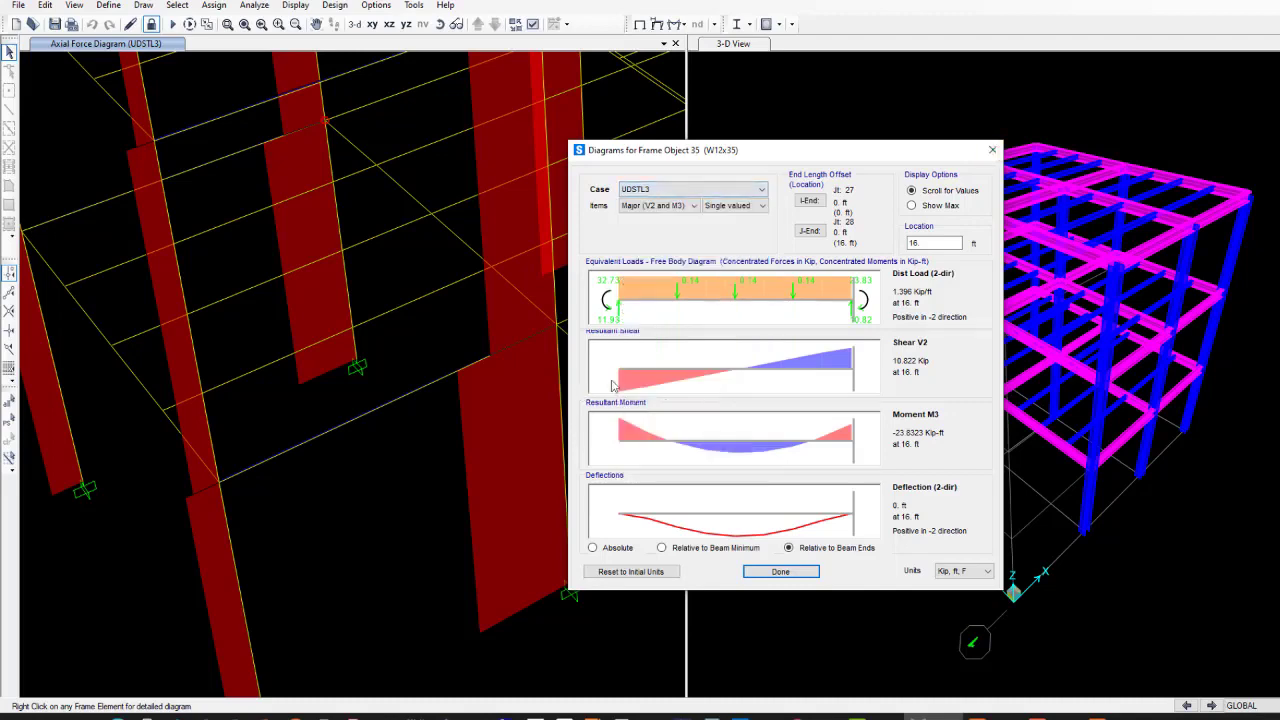
click(992, 150)
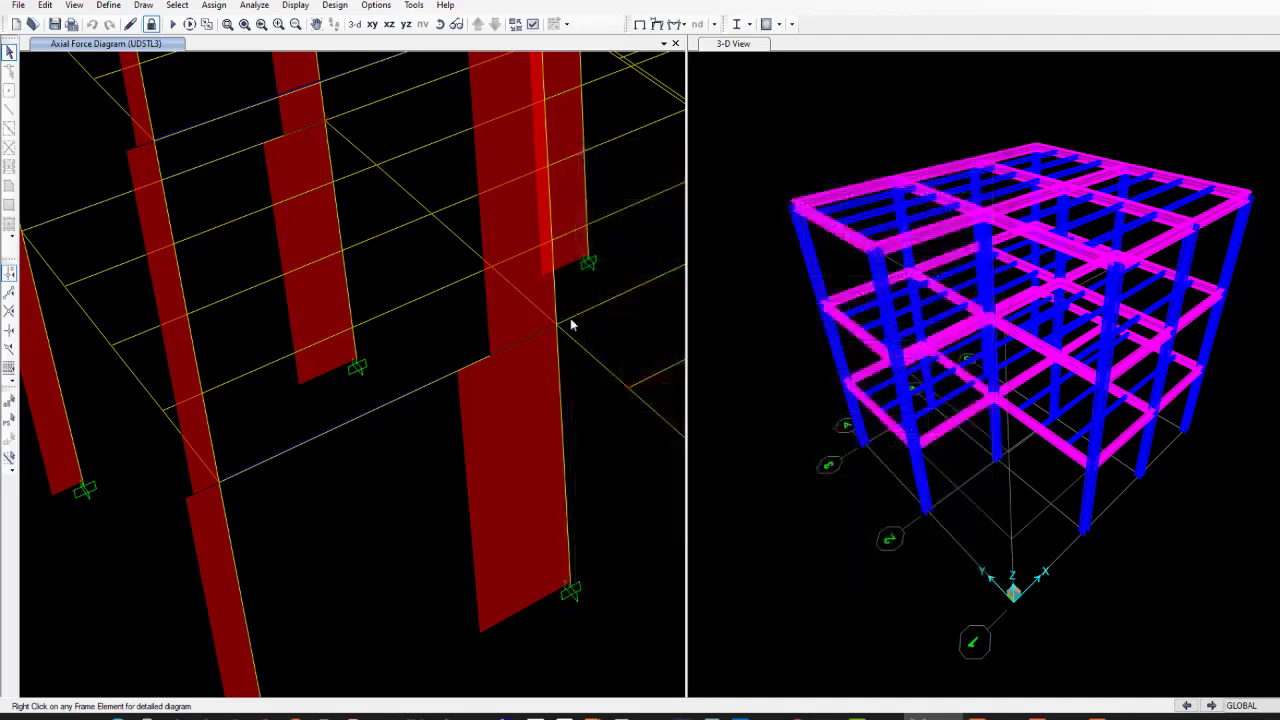
- Open the diagrams for the column above the joint, Frame Object 109, and examine its axial force and Major (V2 and M3) results at 12 ft
mouse_move(591, 362)
click(557, 290)
right_click(556, 284)
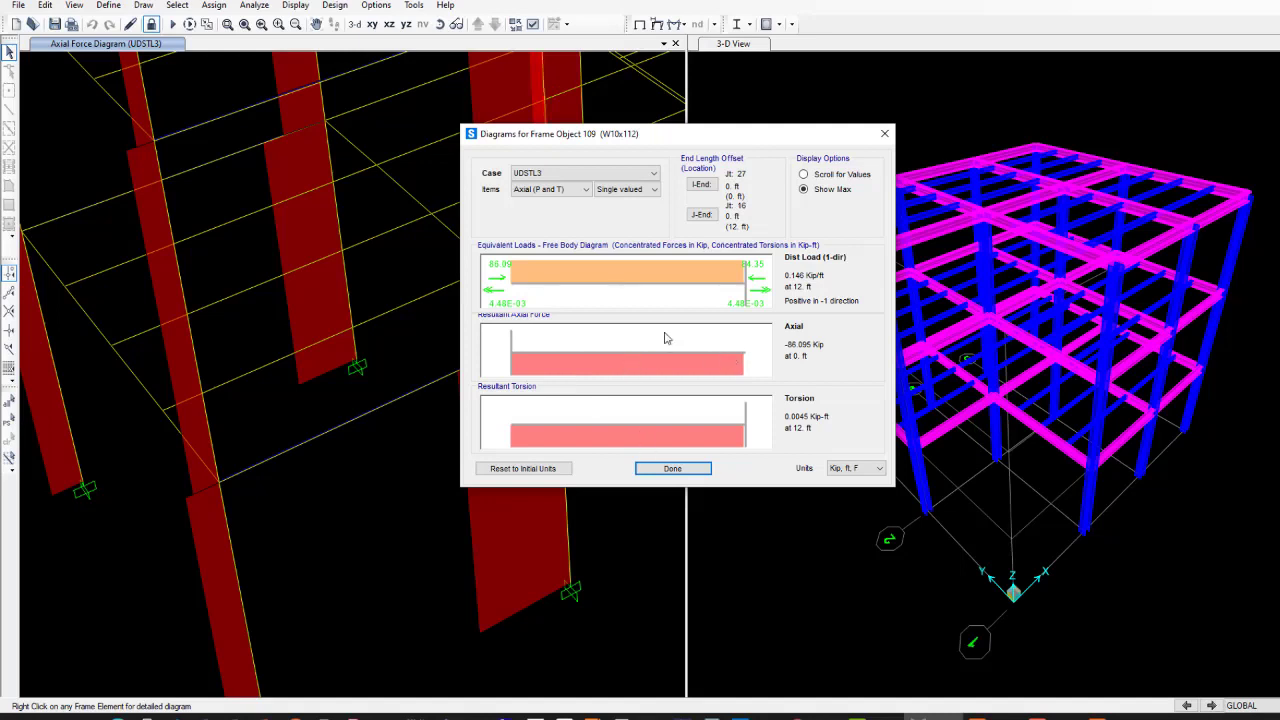
drag(650, 352, 750, 363)
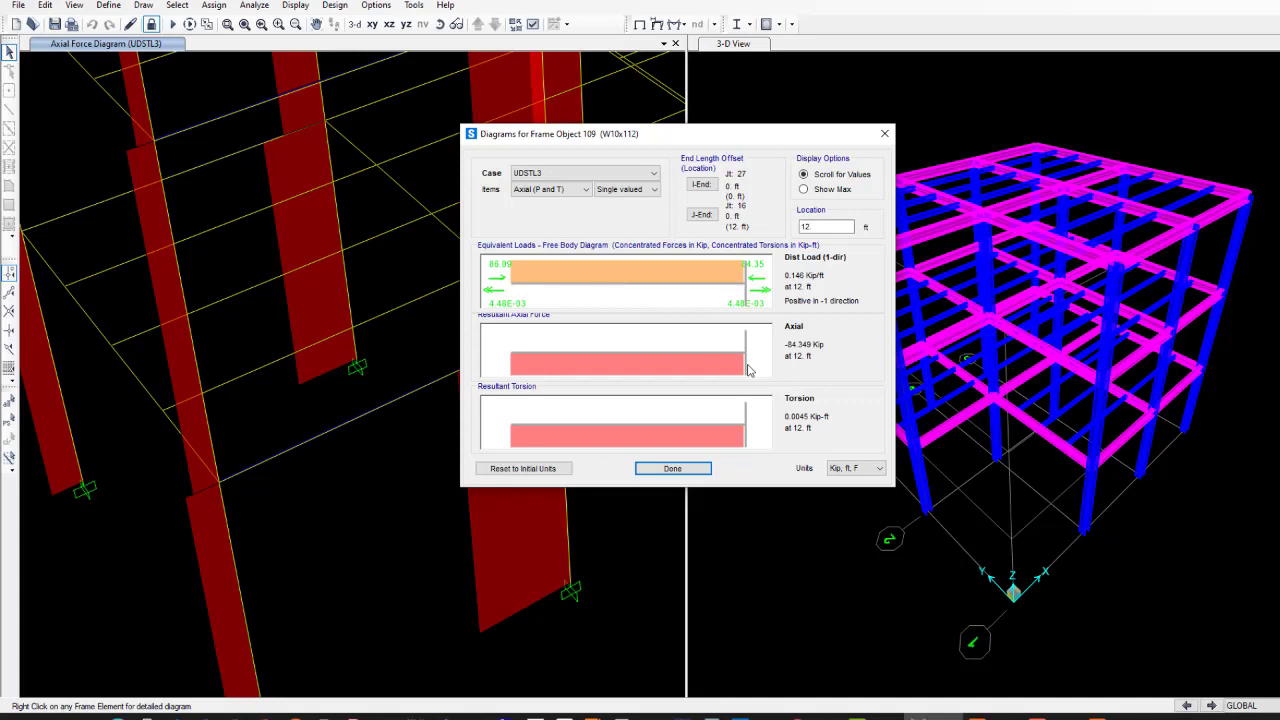
click(565, 190)
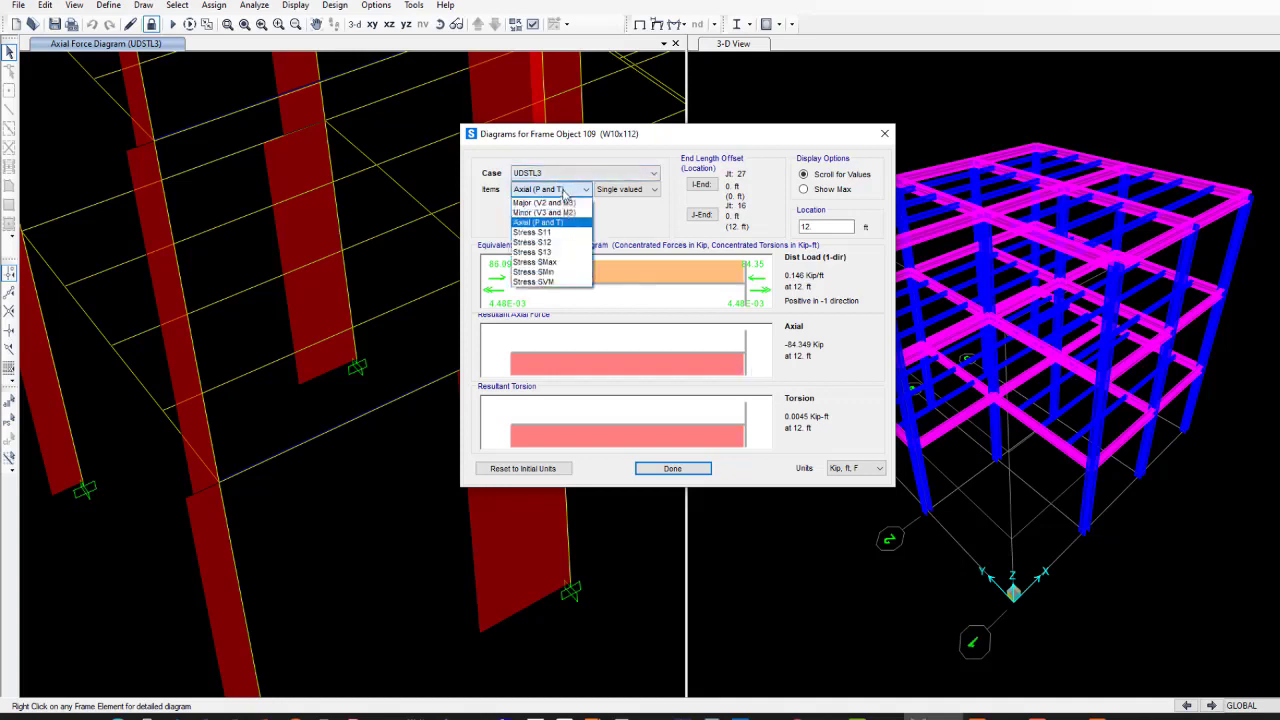
click(545, 202)
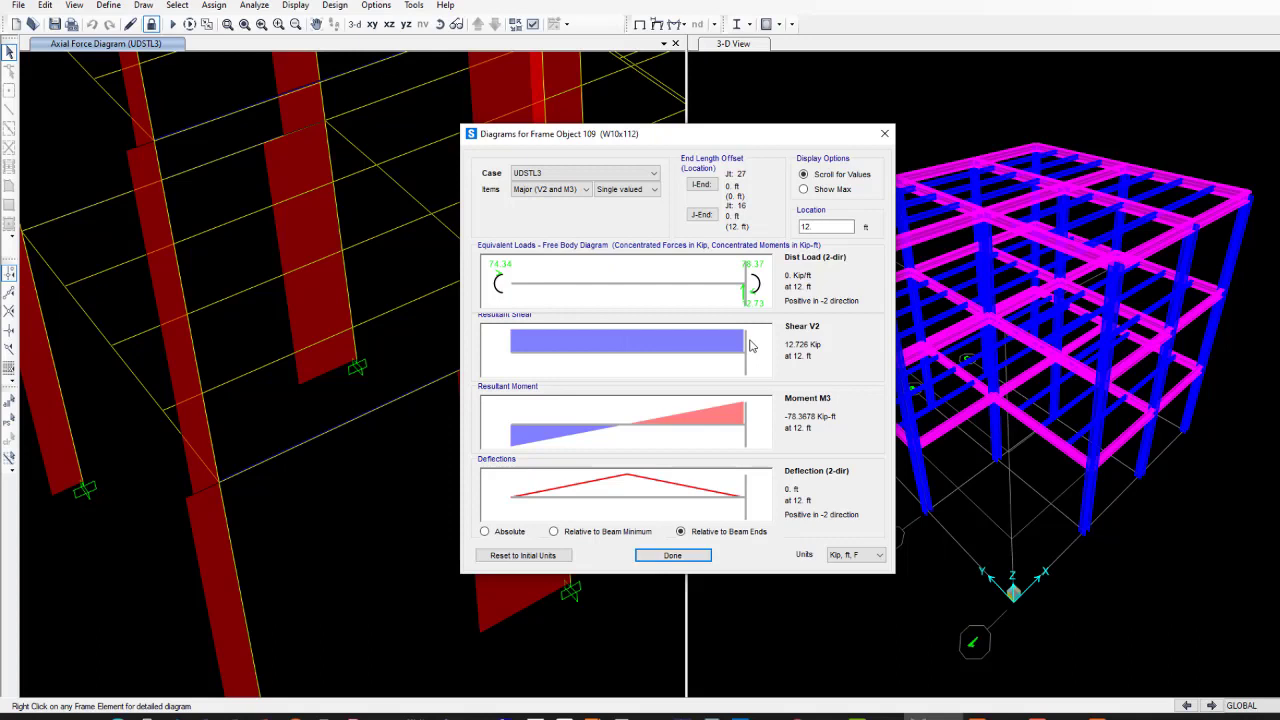
click(703, 559)
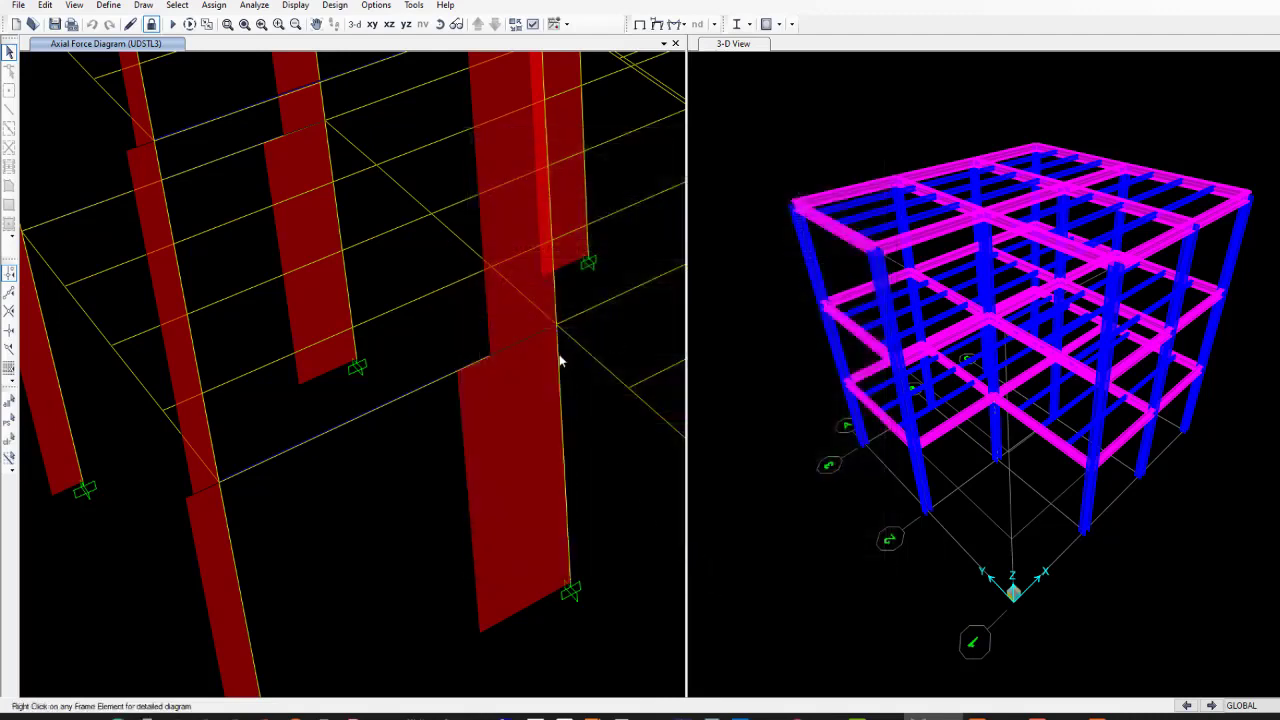
- Examine the axial force and the Major (V2 and M3) results at 12 ft for the column below the joint, Frame Object 108
right_click(560, 362)
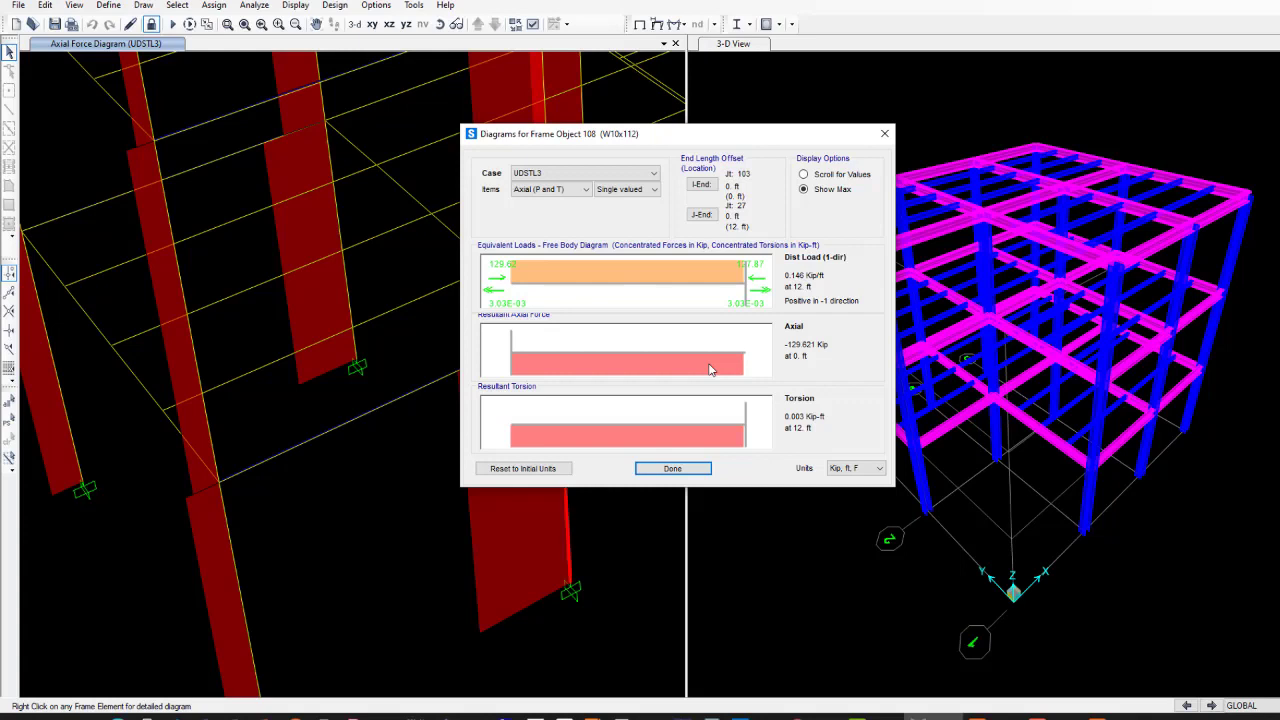
click(555, 189)
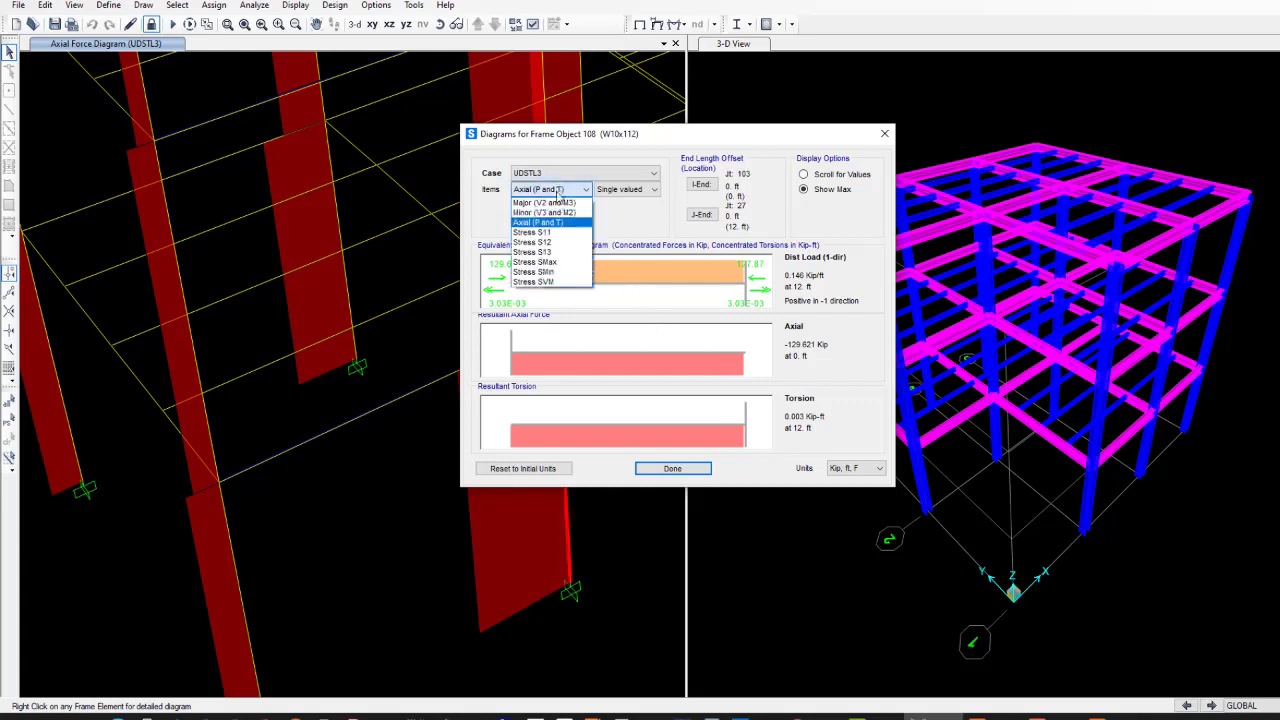
click(555, 202)
click(735, 425)
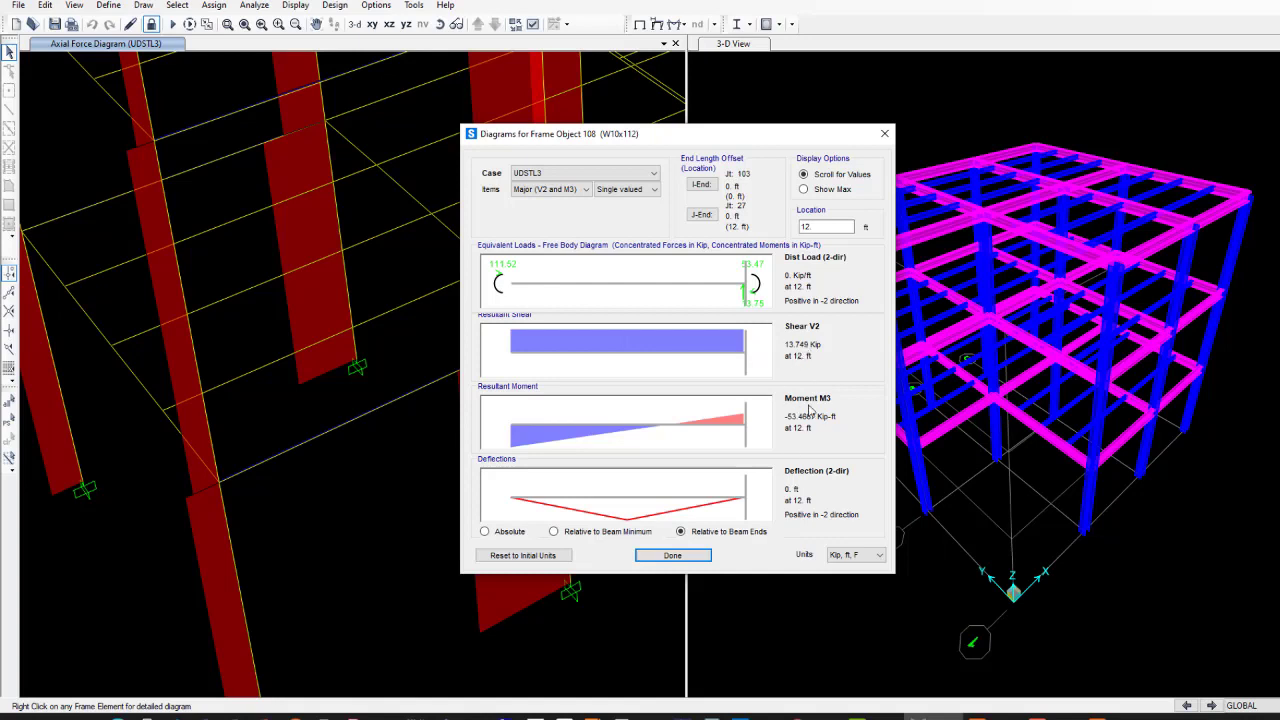
click(672, 558)
click(676, 557)
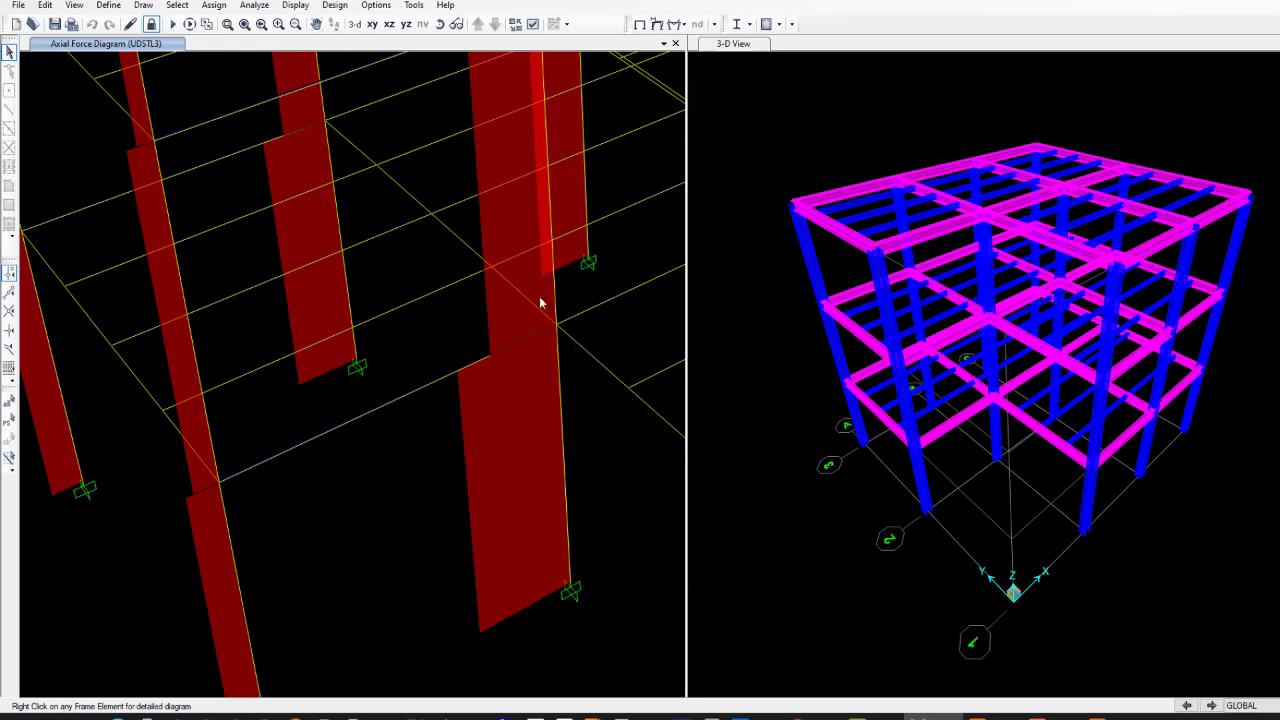
- Briefly check the diagrams of Frame Object 34 and display the frame section names in the axial force view
right_click(584, 353)
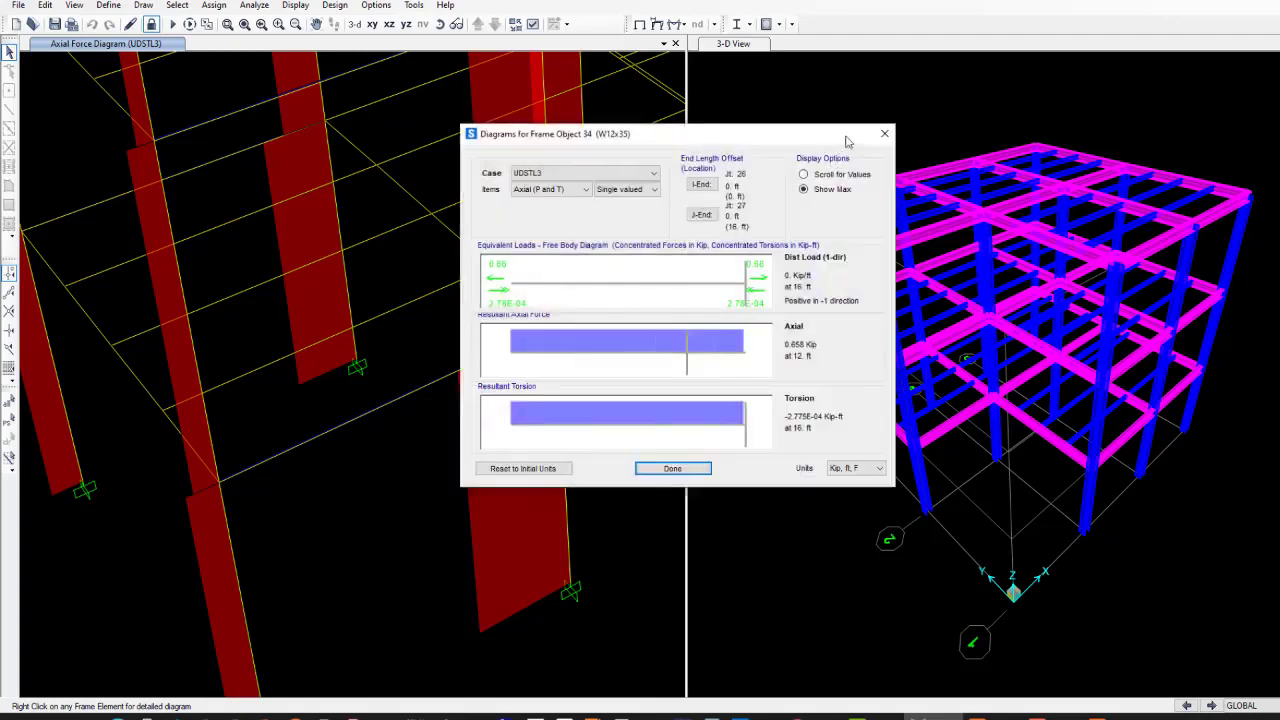
click(884, 133)
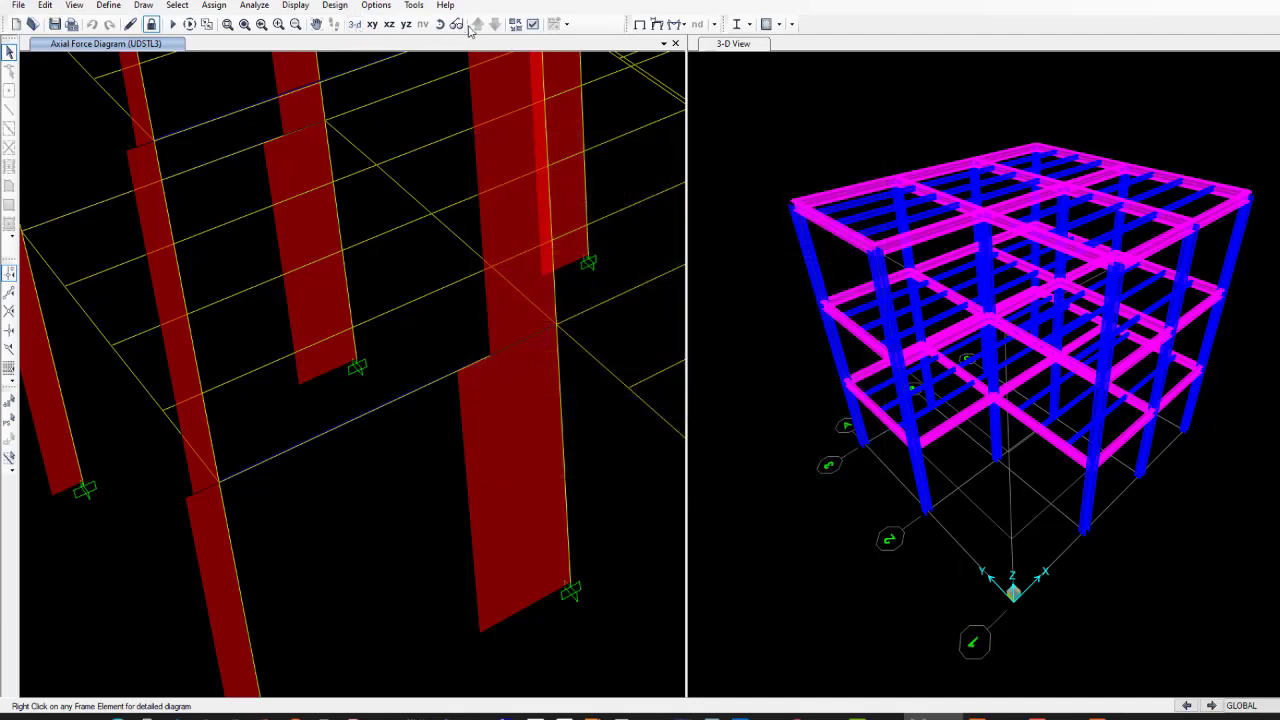
click(533, 24)
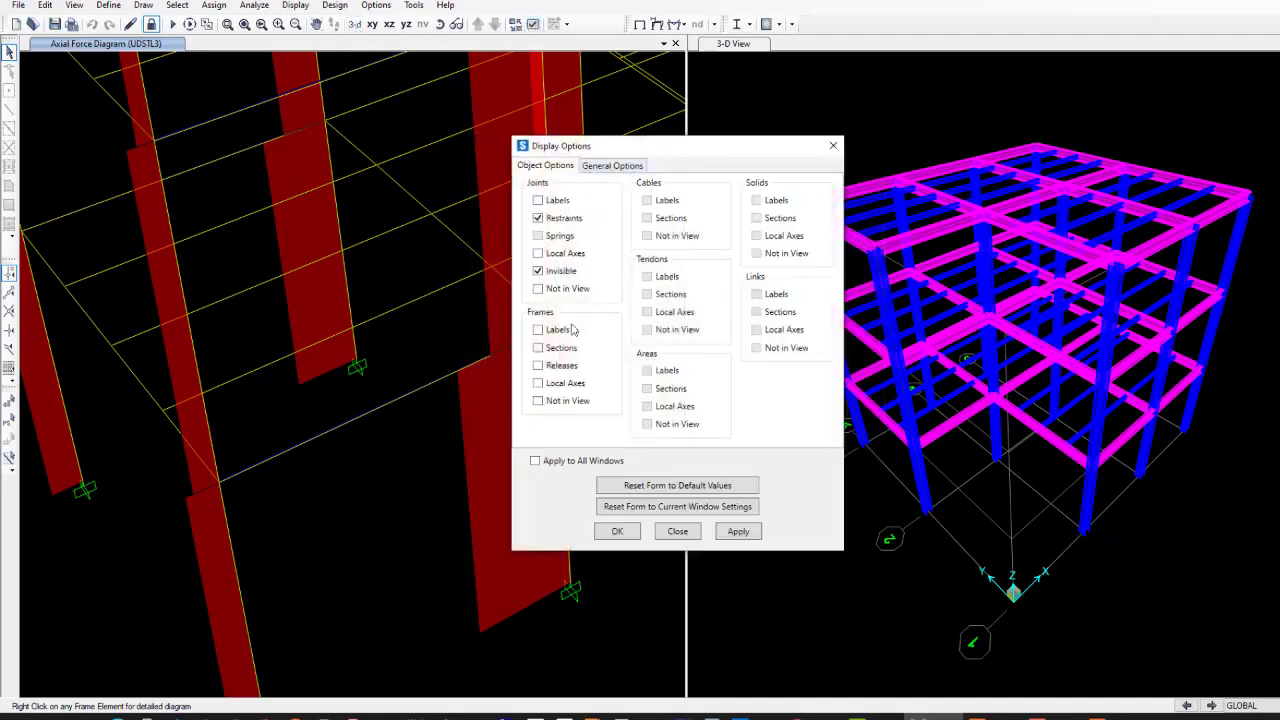
click(541, 349)
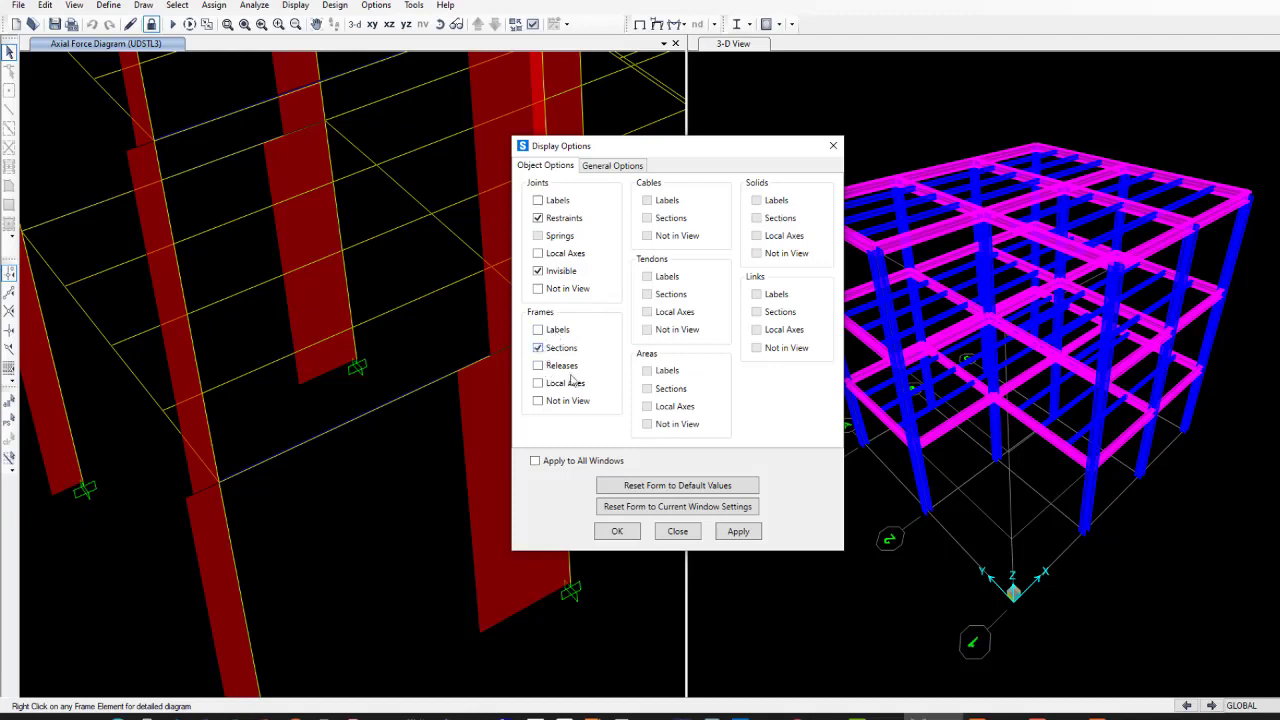
click(738, 532)
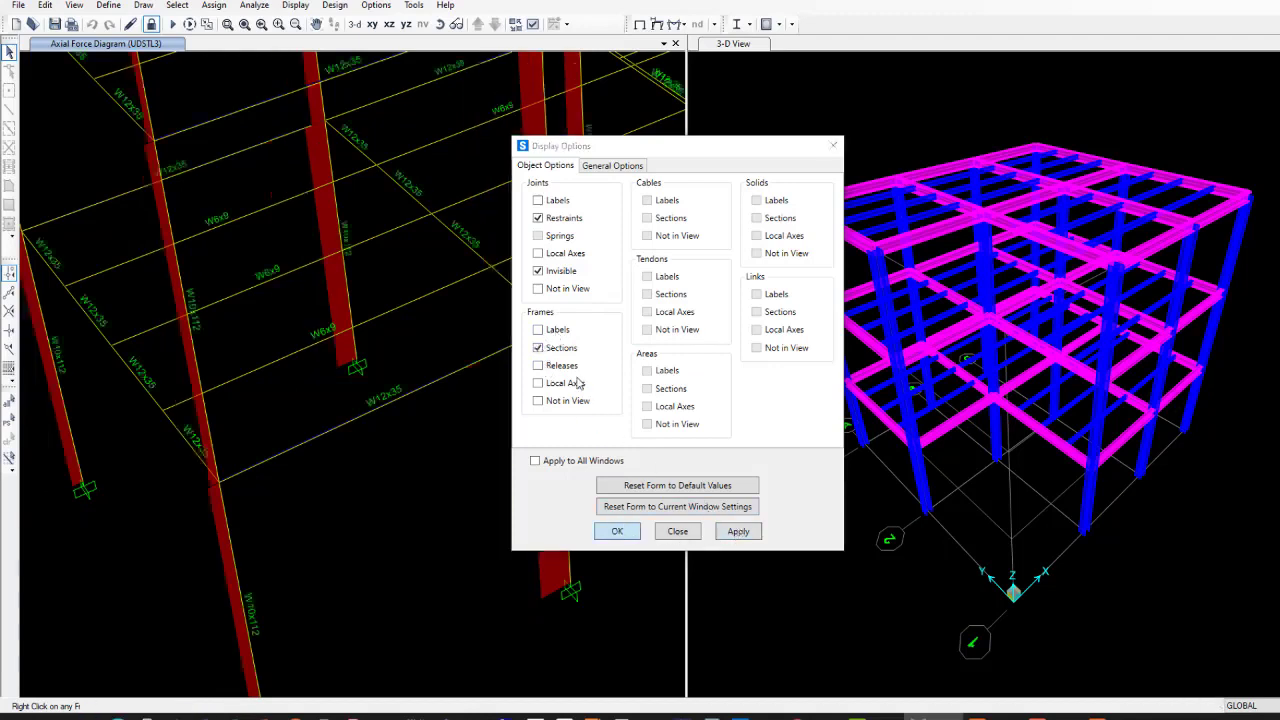
key(Return)
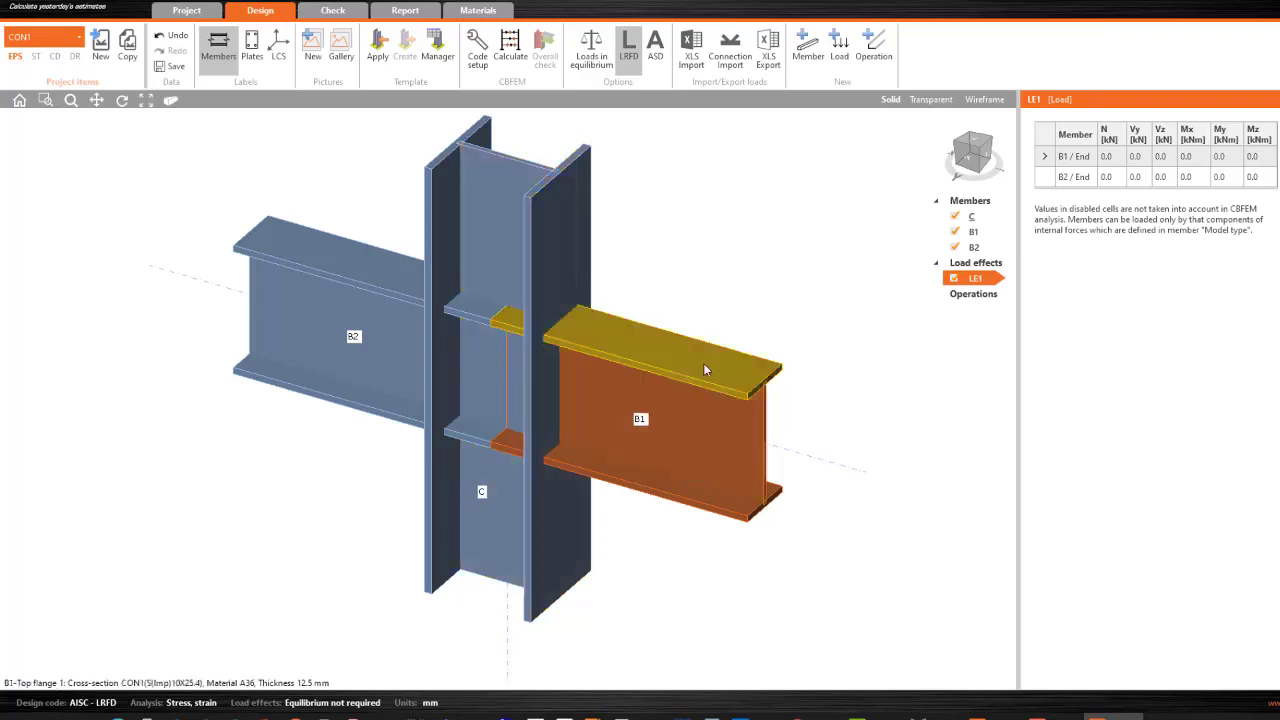
- Switch to IDEA StatiCa and try to set the steel of beam B1's cross-section to A572 Gr.50
click(701, 393)
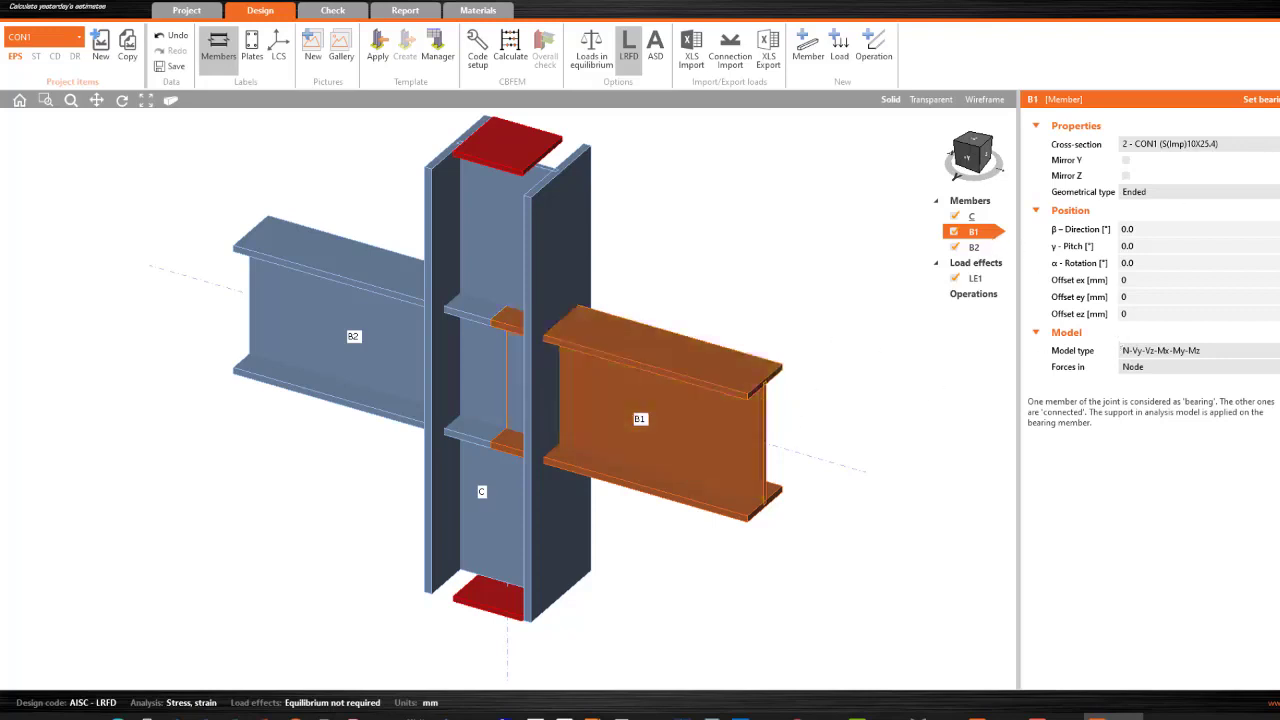
click(1279, 144)
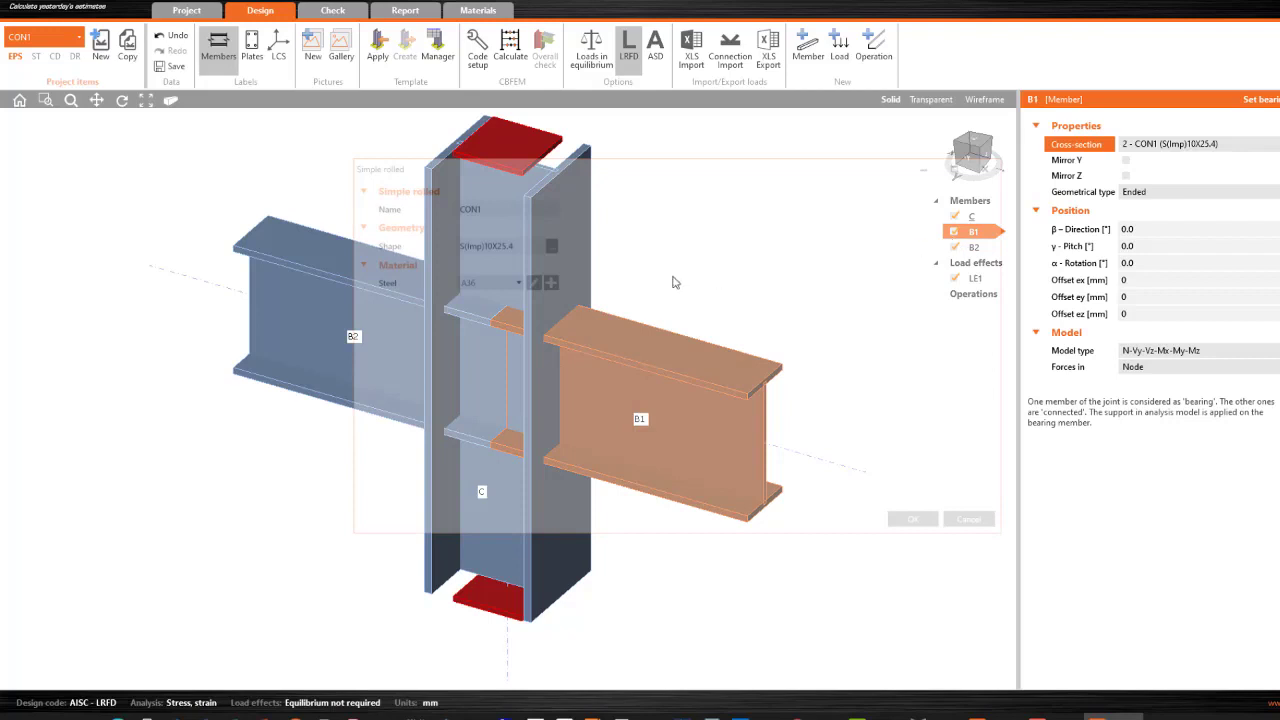
click(513, 283)
click(512, 290)
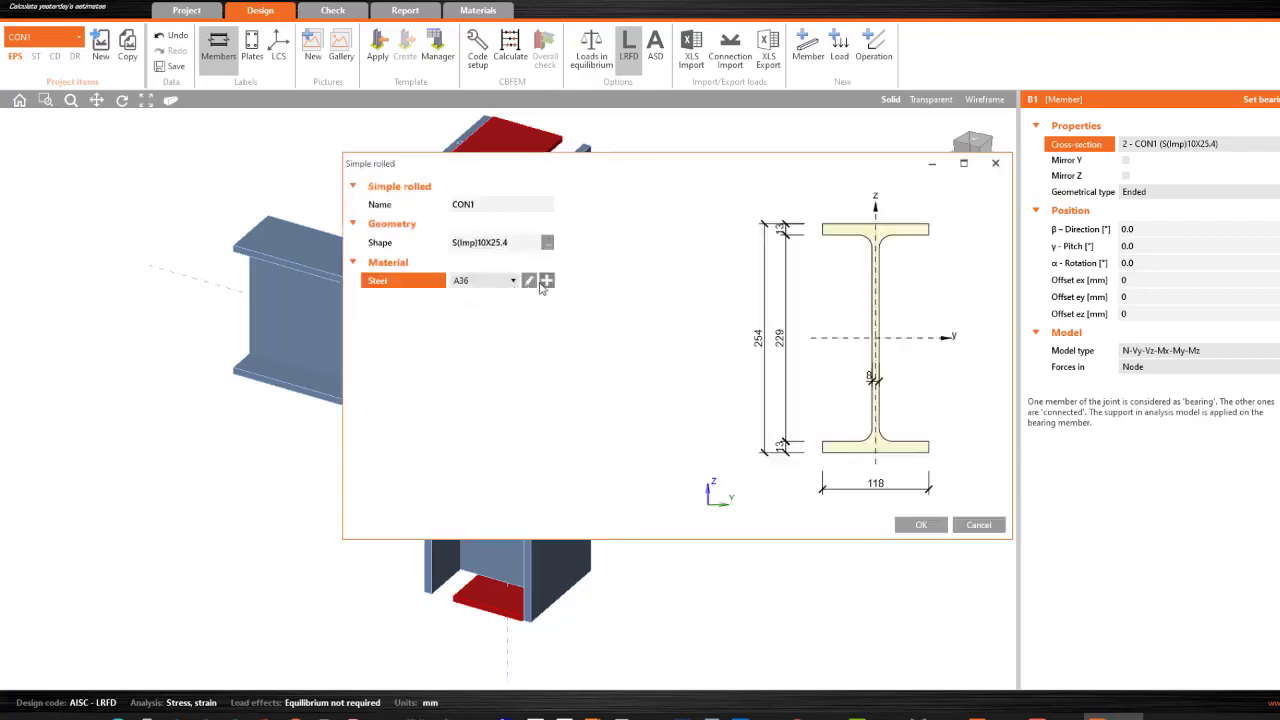
click(547, 281)
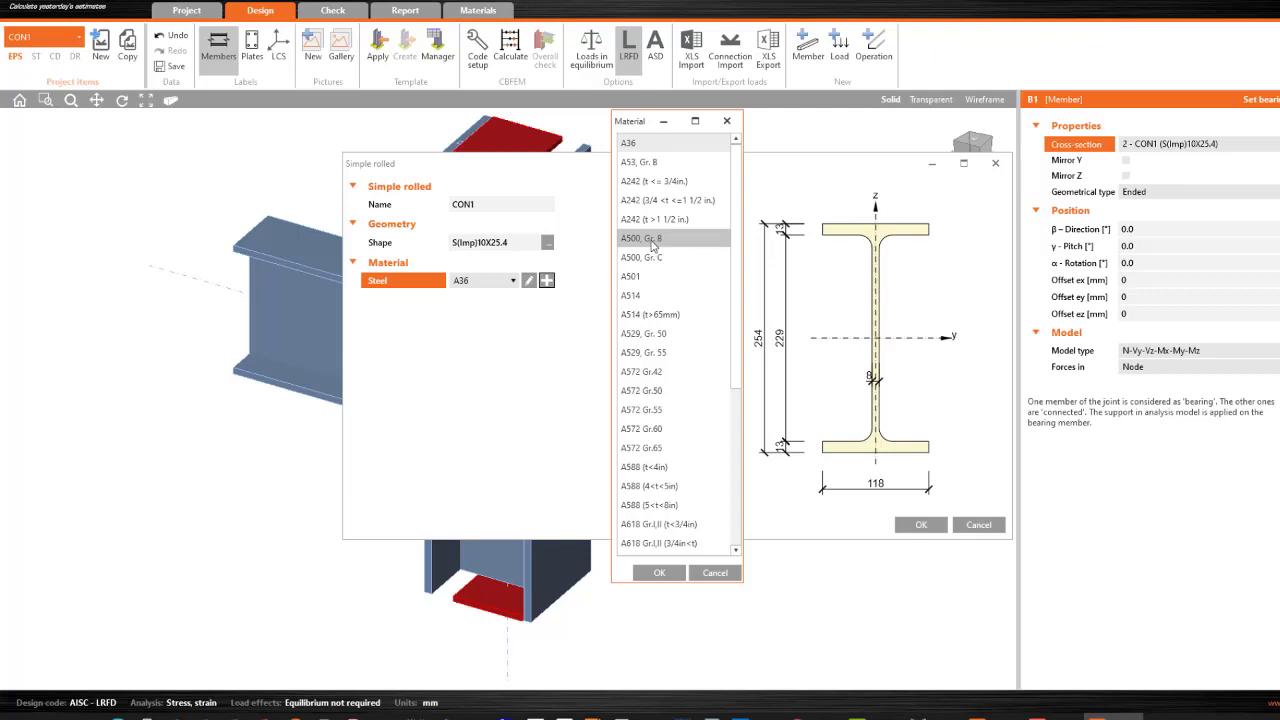
click(657, 392)
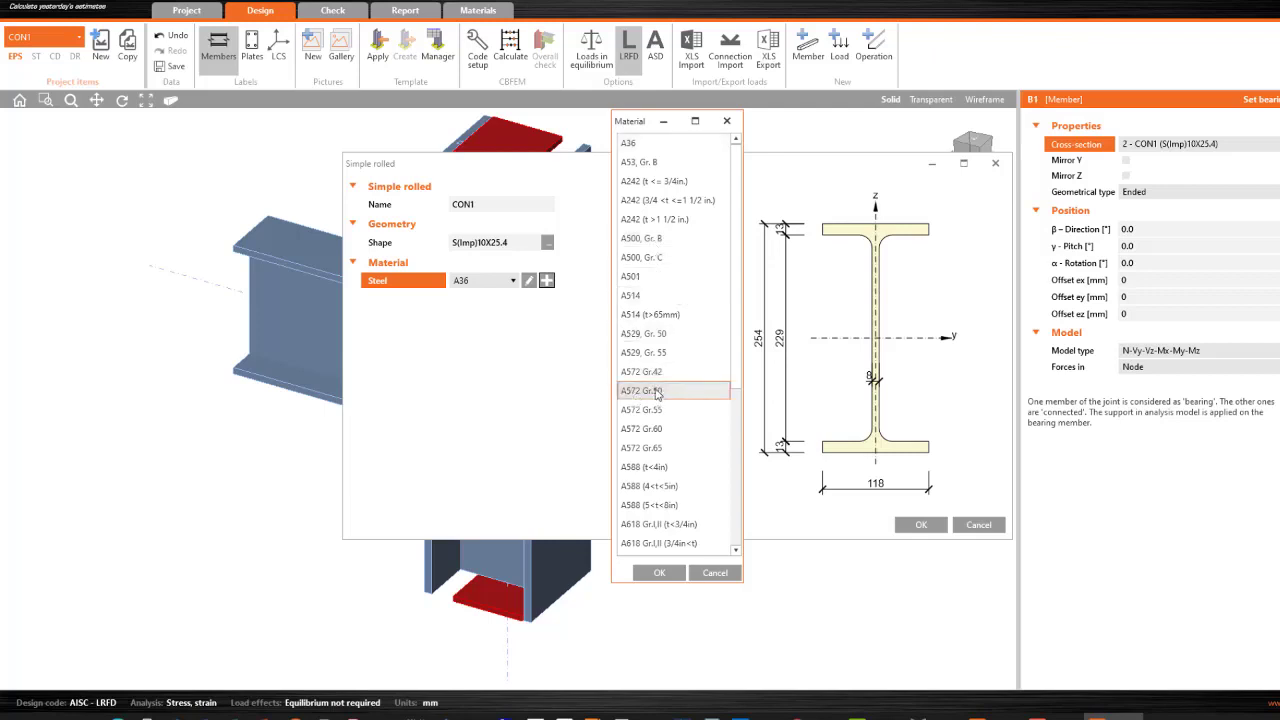
click(659, 573)
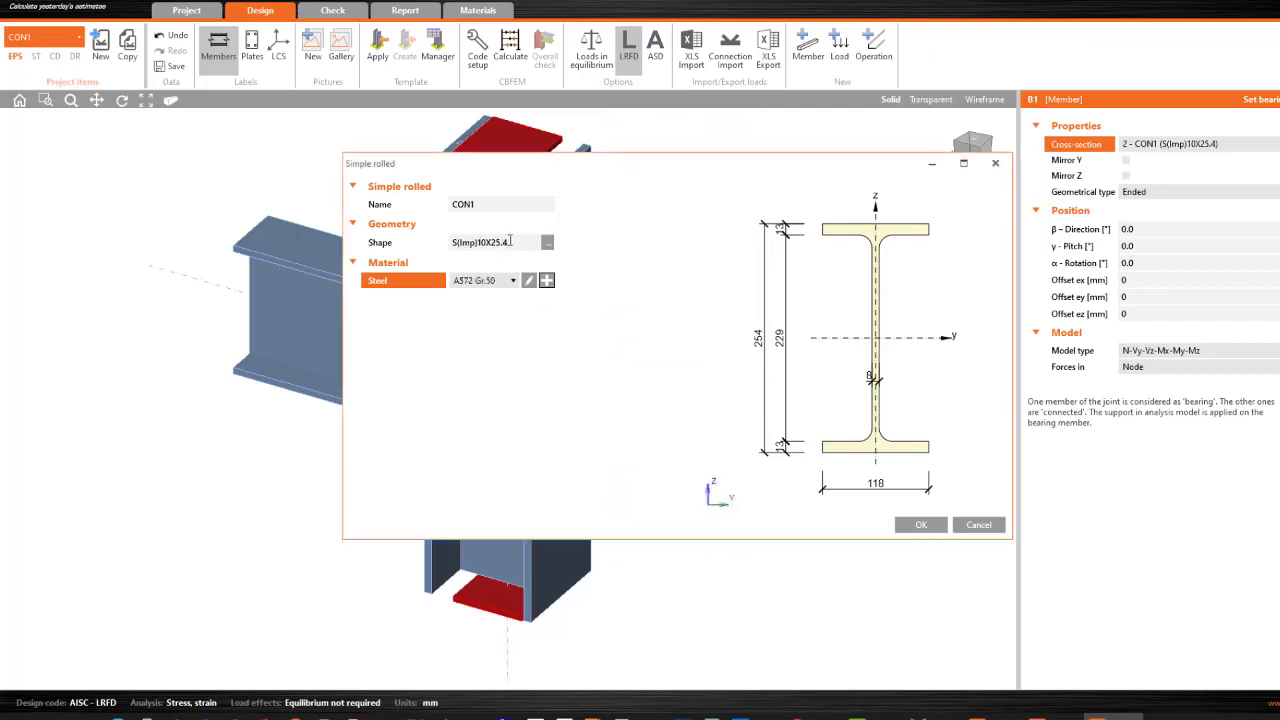
- Browse the W family for beam B1's shape and close the cross-section editor without confirming
click(547, 242)
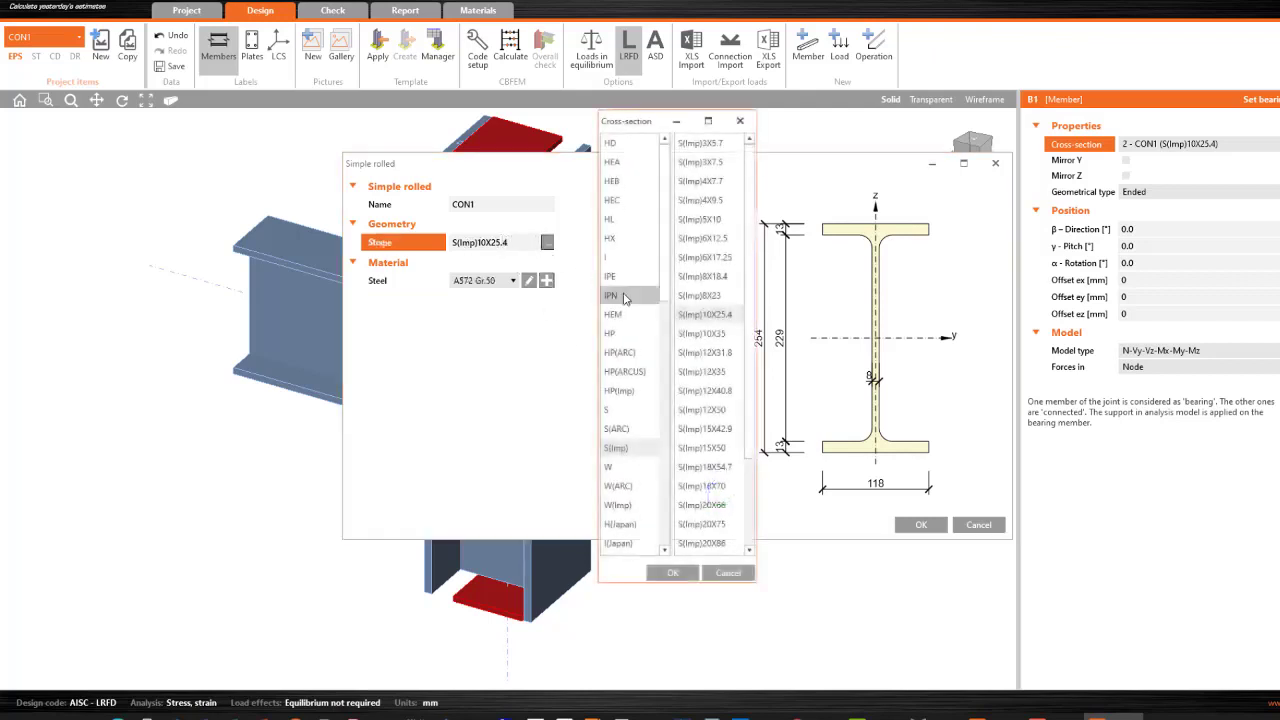
click(609, 467)
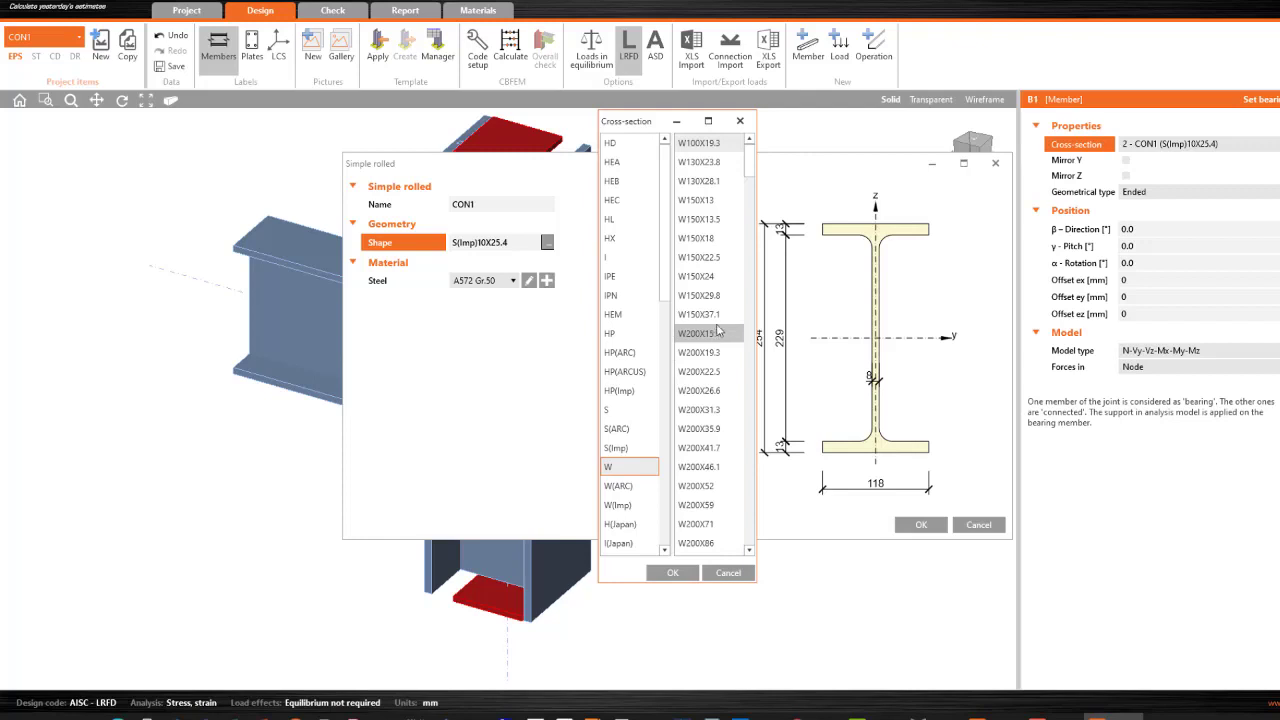
click(740, 121)
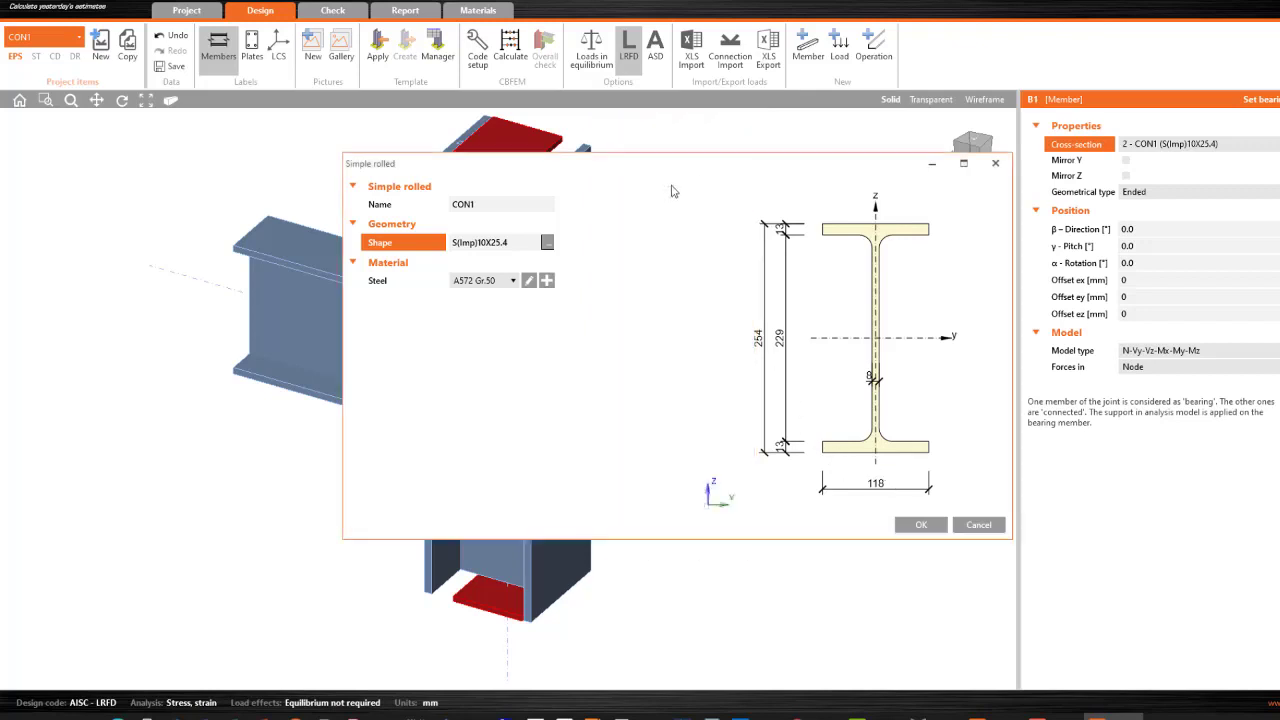
click(996, 163)
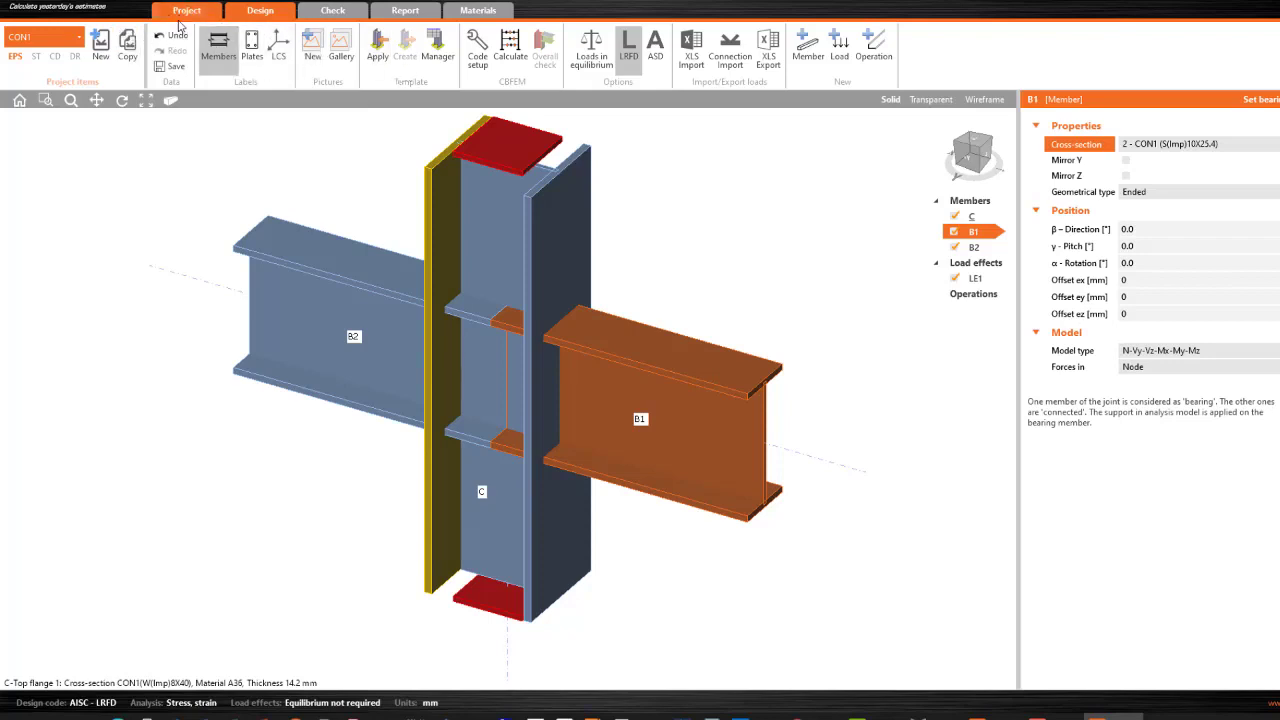
- Open the project's unit settings, load the Imperial unit set and apply it
click(102, 48)
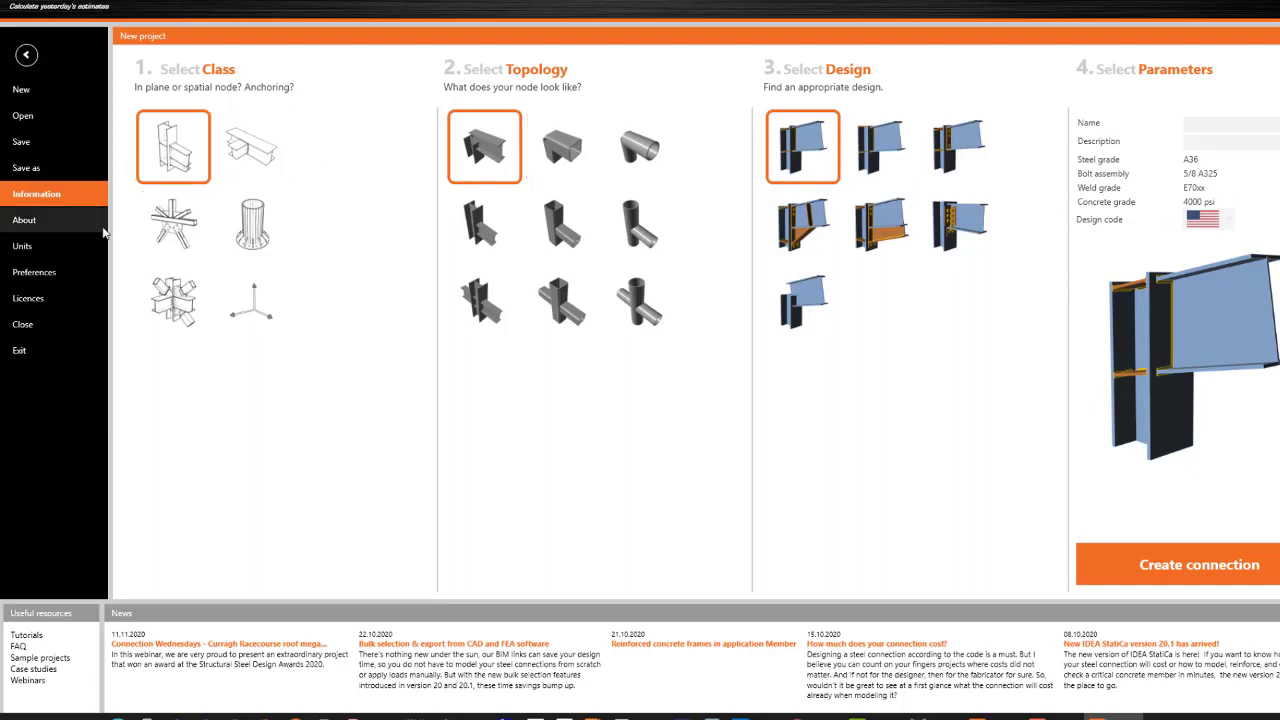
click(38, 244)
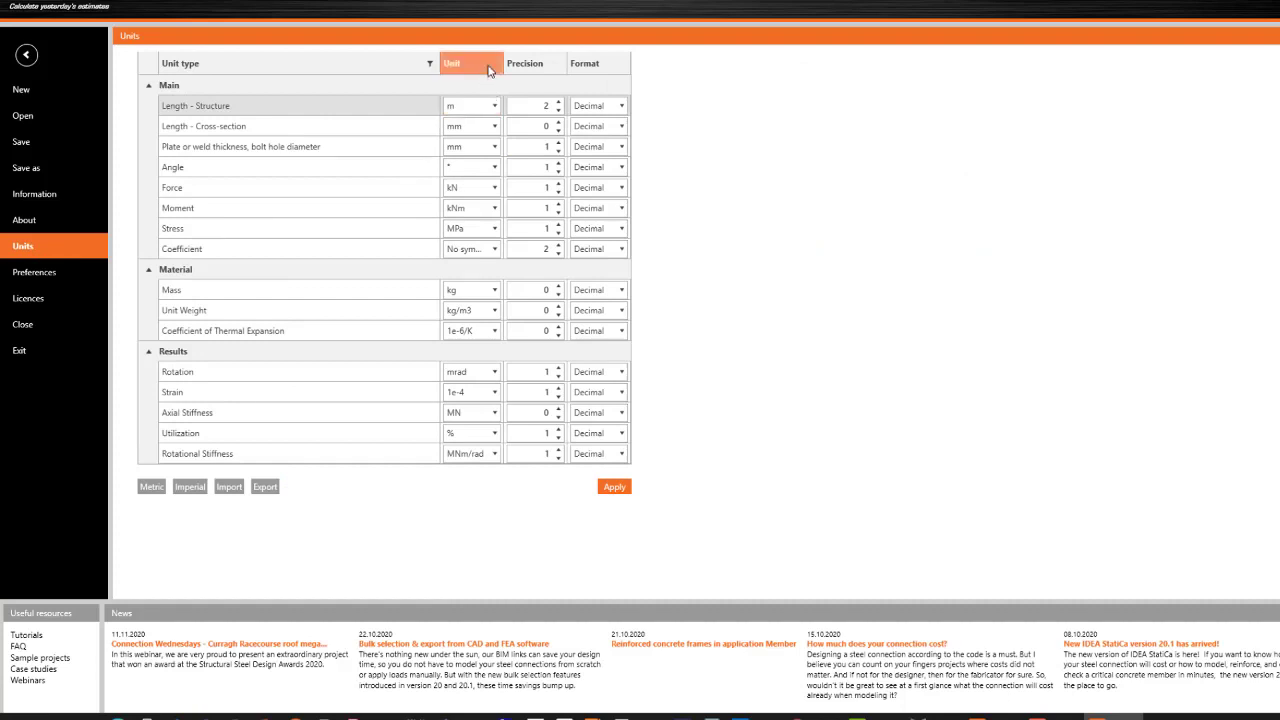
click(421, 70)
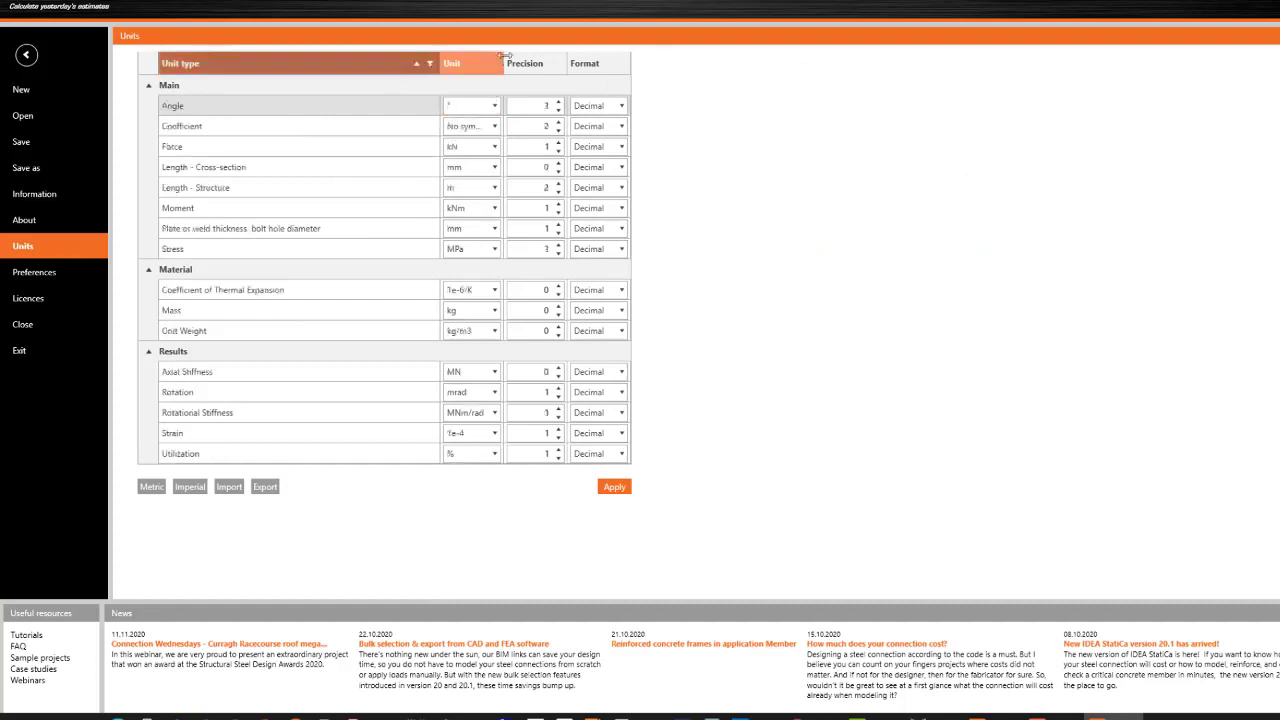
click(190, 487)
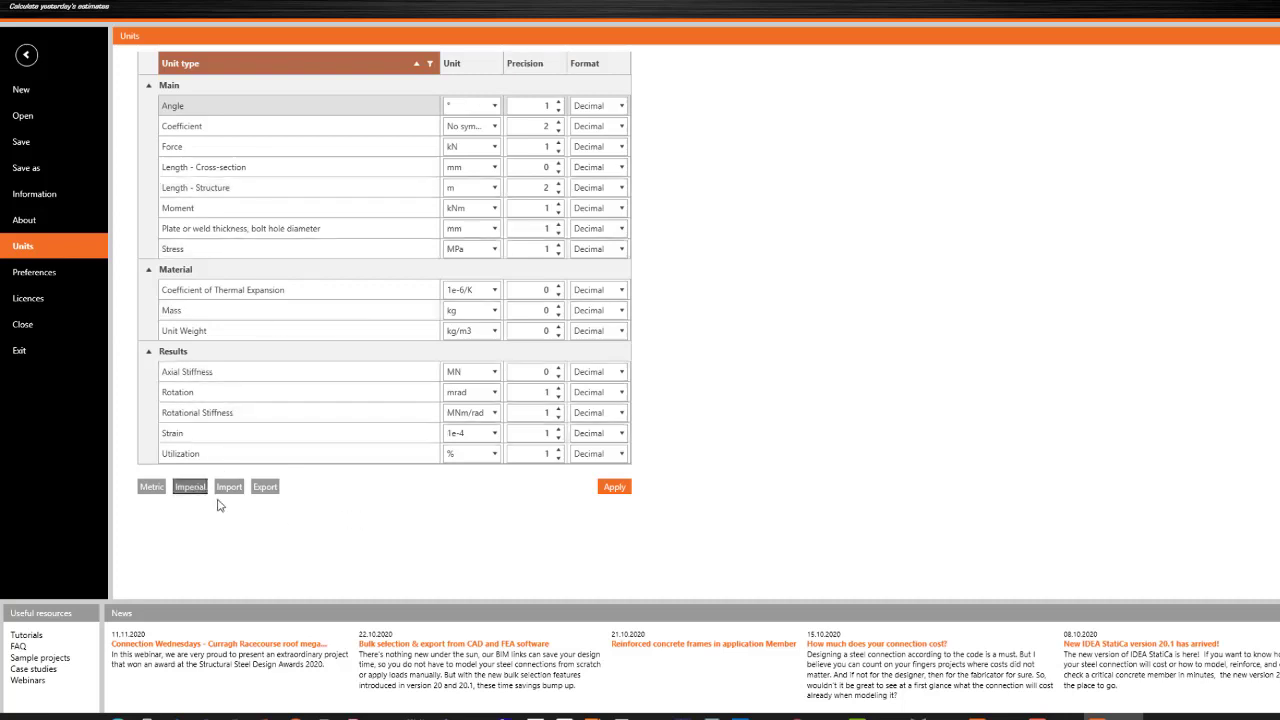
click(614, 487)
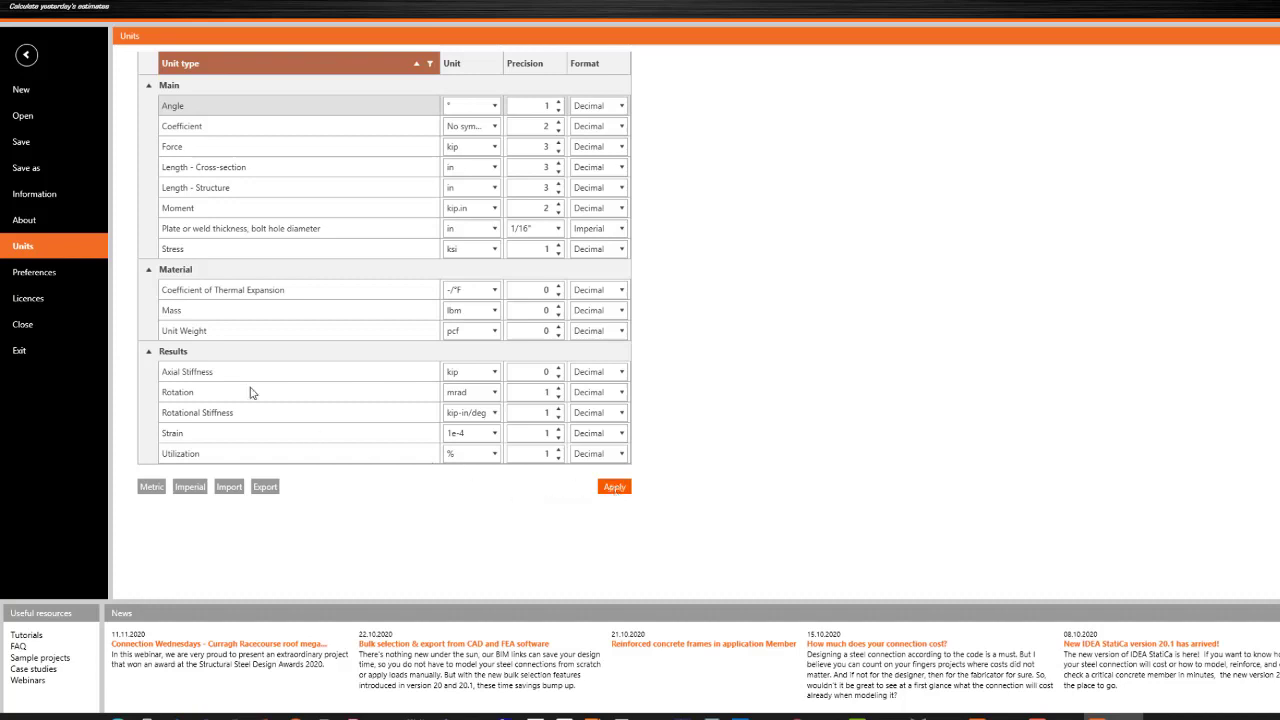
- Apply the unit settings, return to the model and set the steel of beam B1's cross-section to A529, Gr. 50
click(612, 488)
click(25, 57)
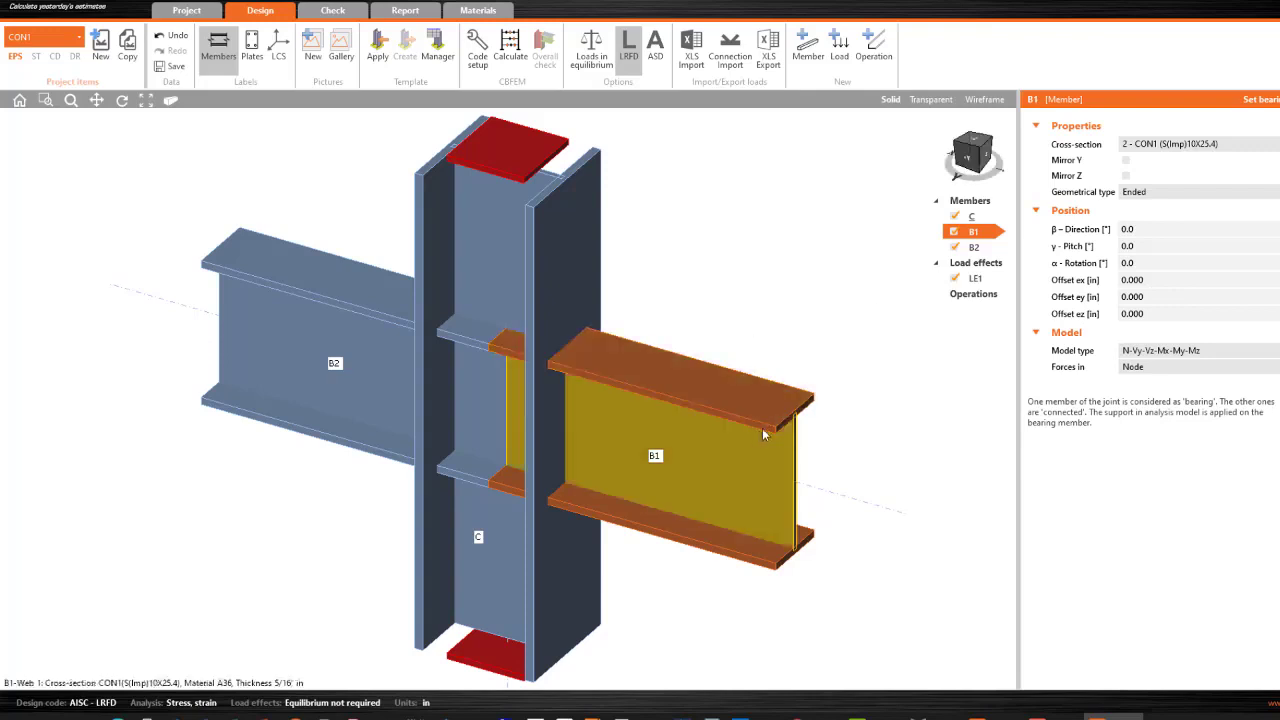
click(1278, 144)
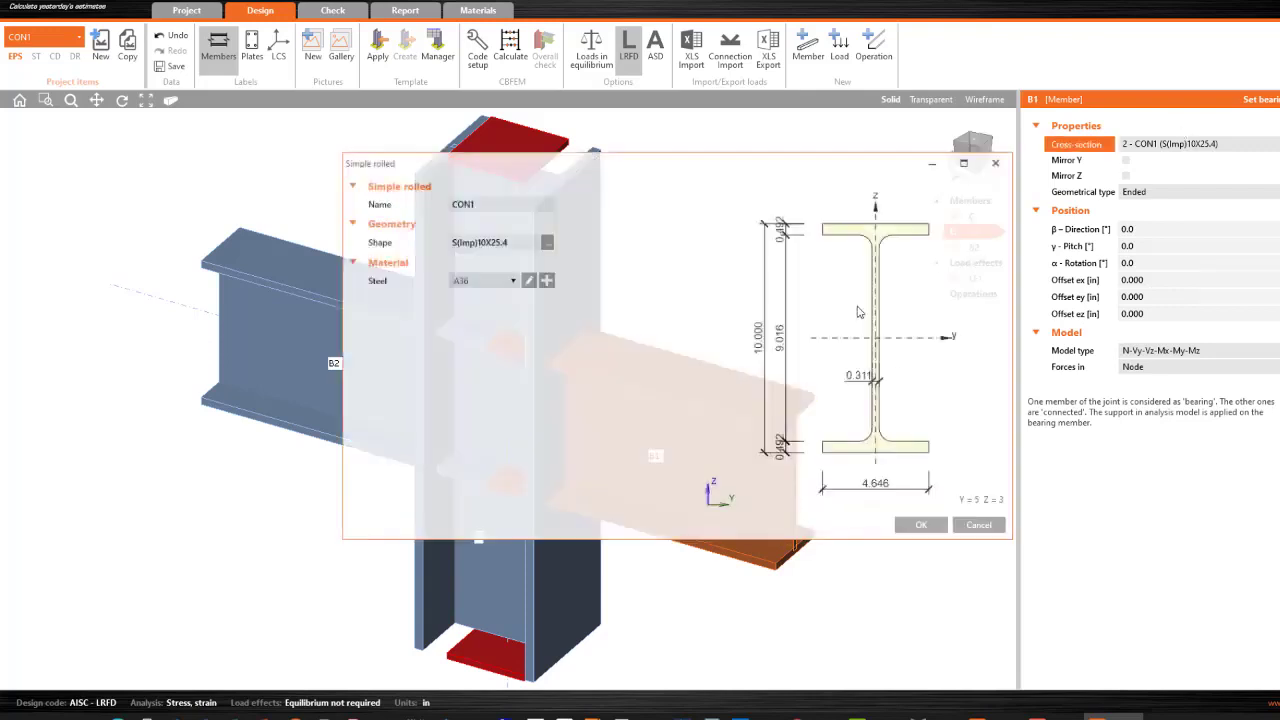
click(546, 281)
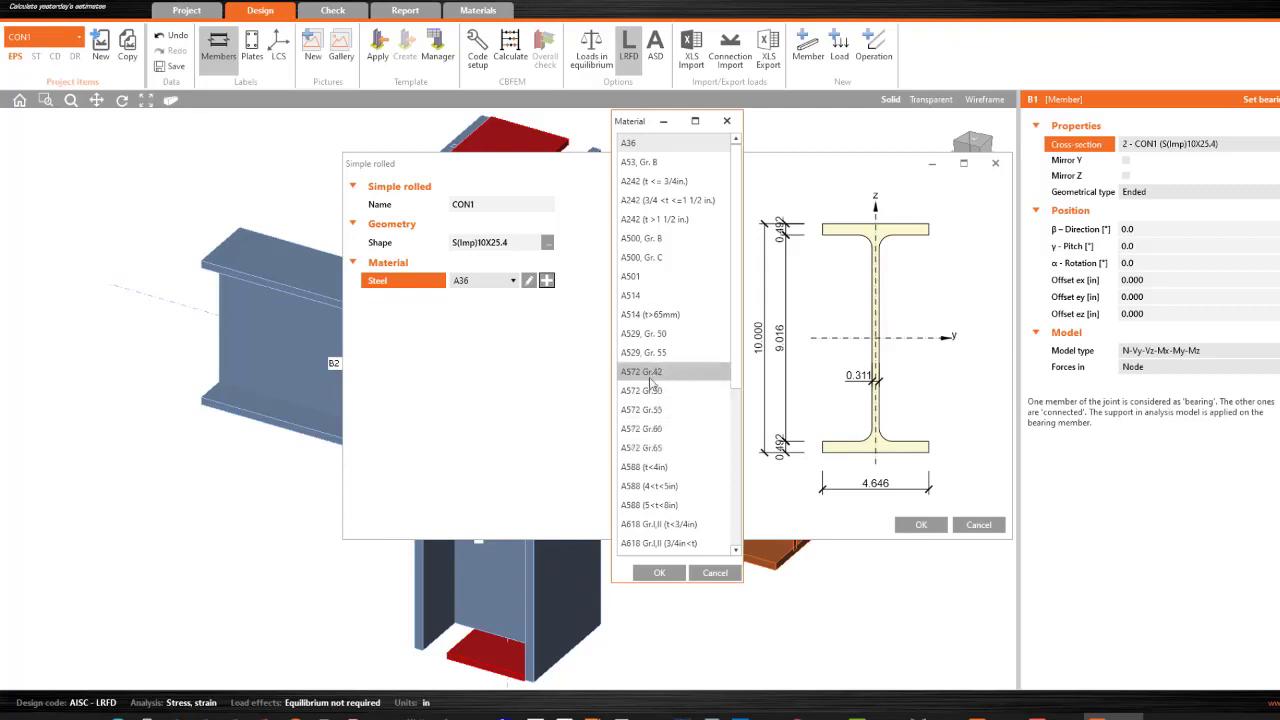
click(667, 340)
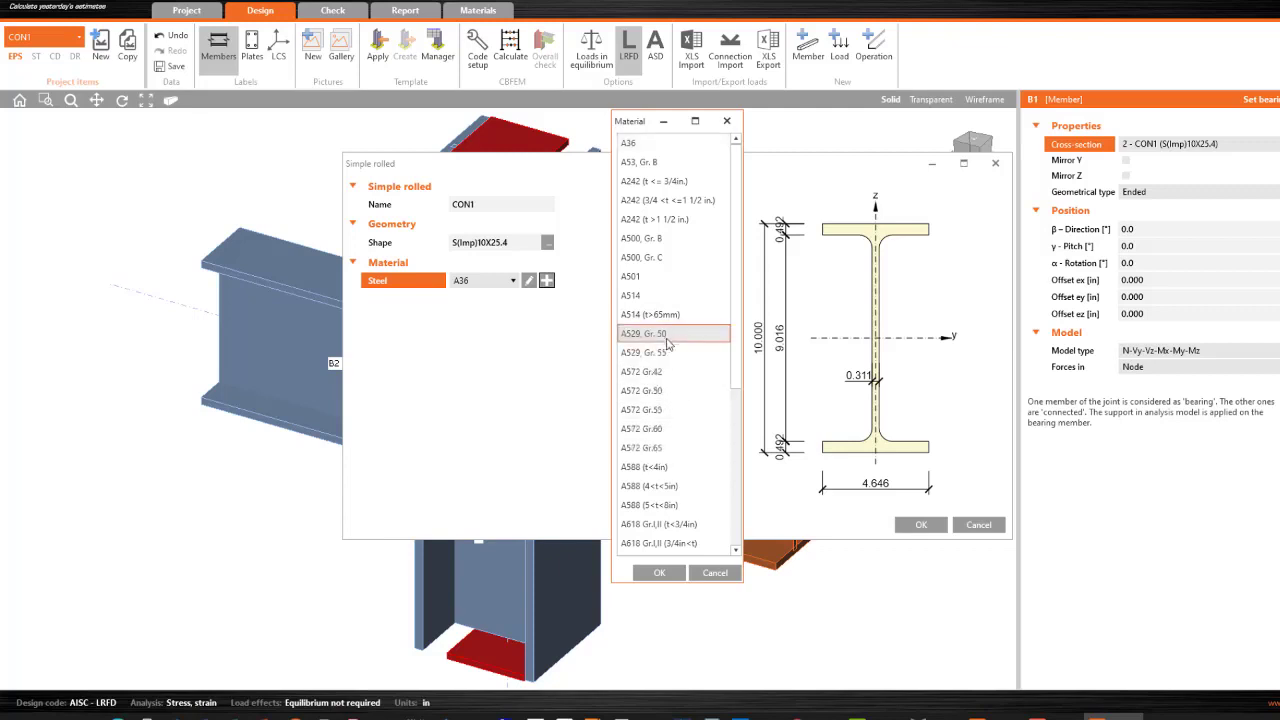
scroll(678, 405, down, 2)
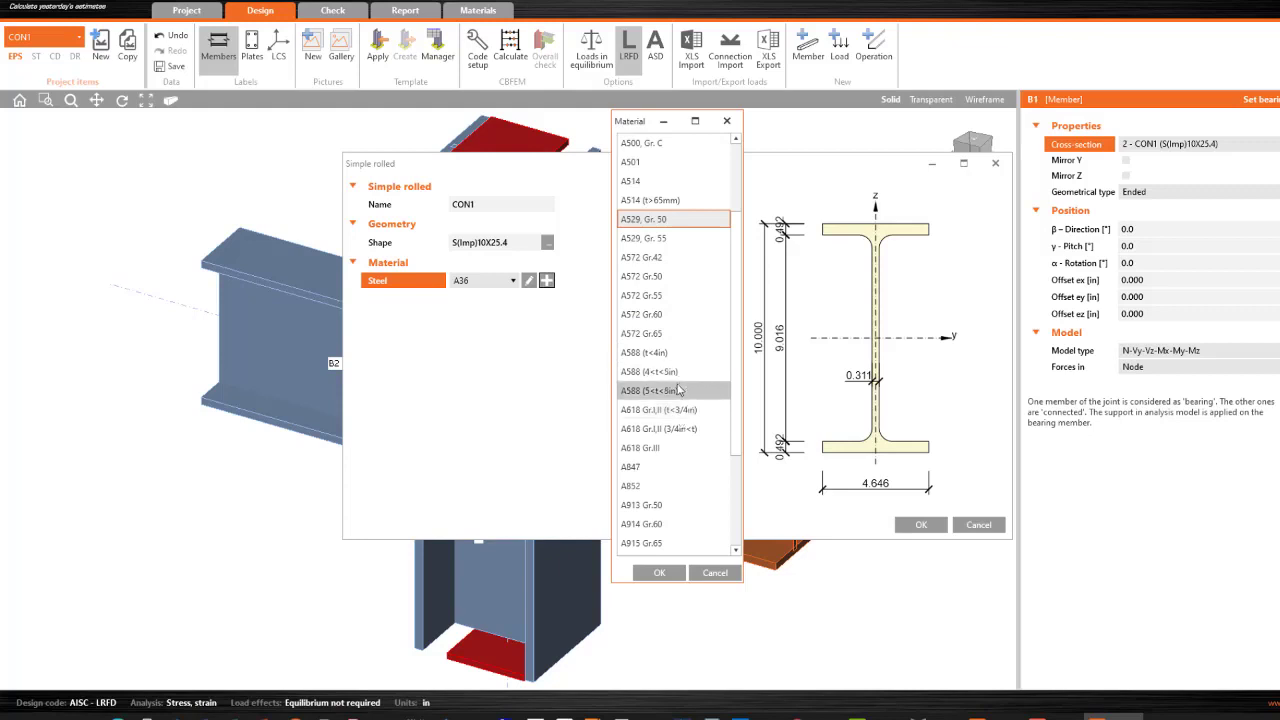
scroll(677, 398, up, 2)
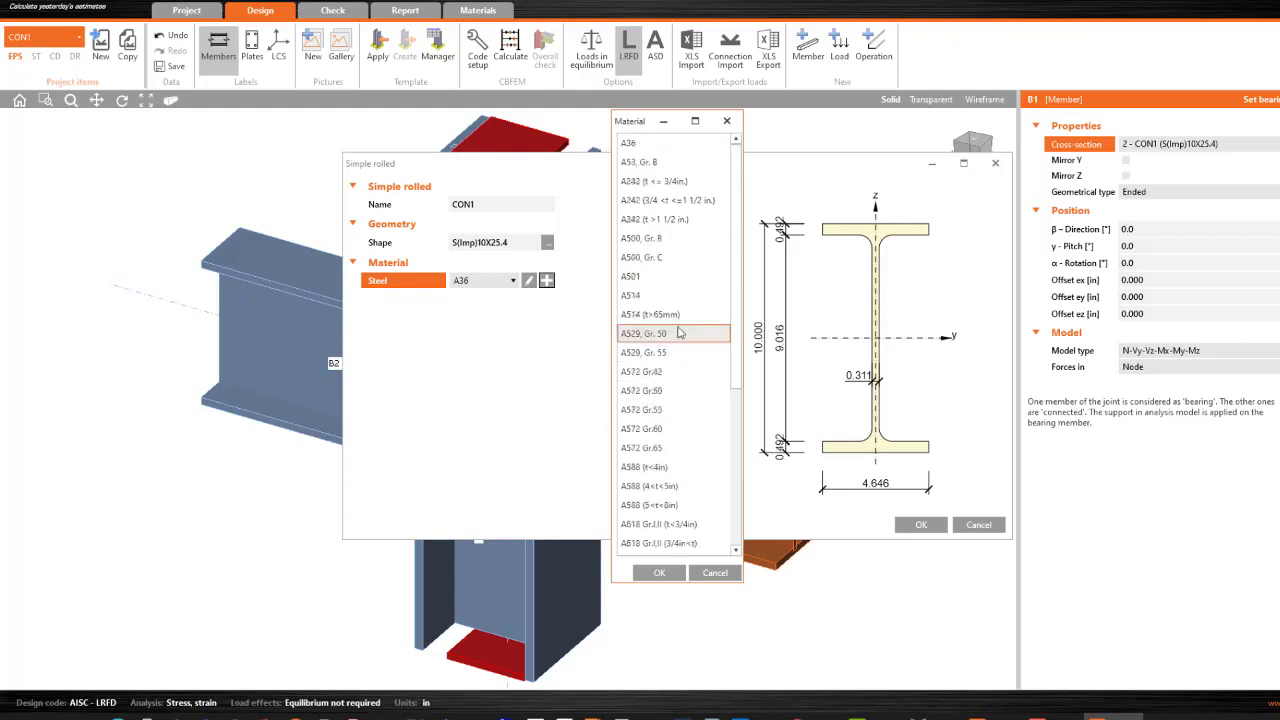
click(659, 572)
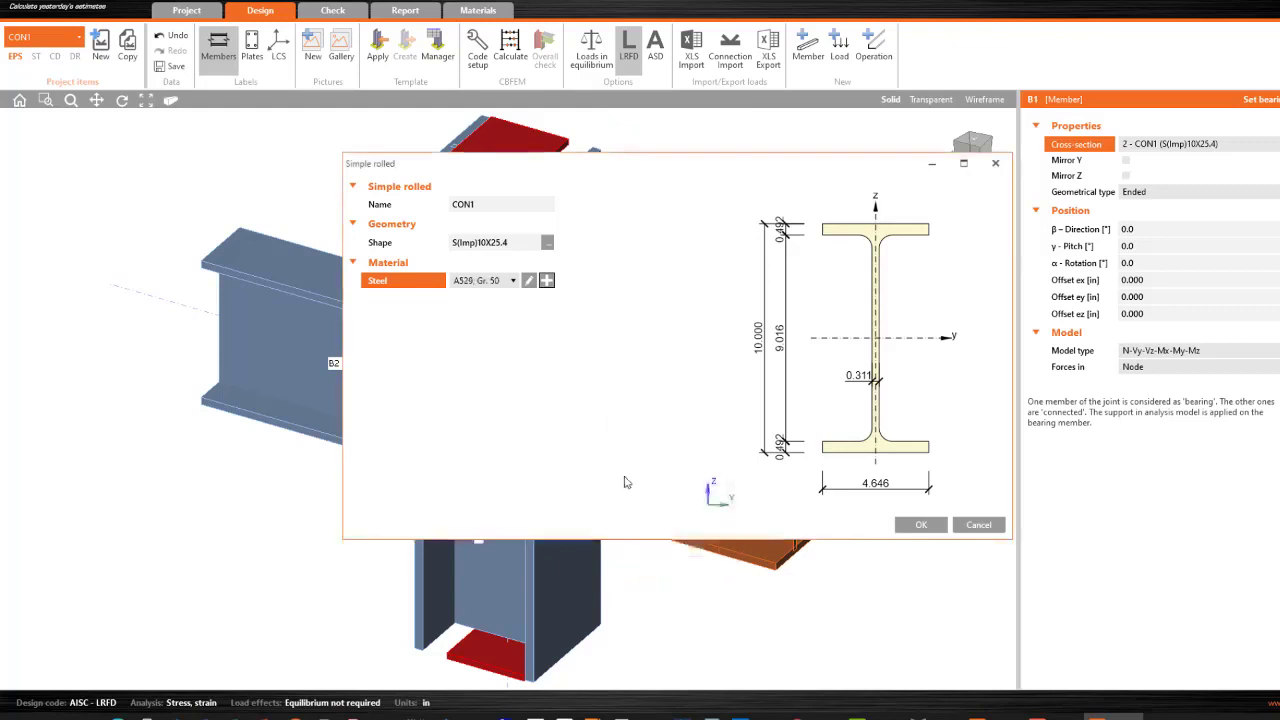
- Look through the sizes of the metric W family for a matching shape for beam B1
click(547, 243)
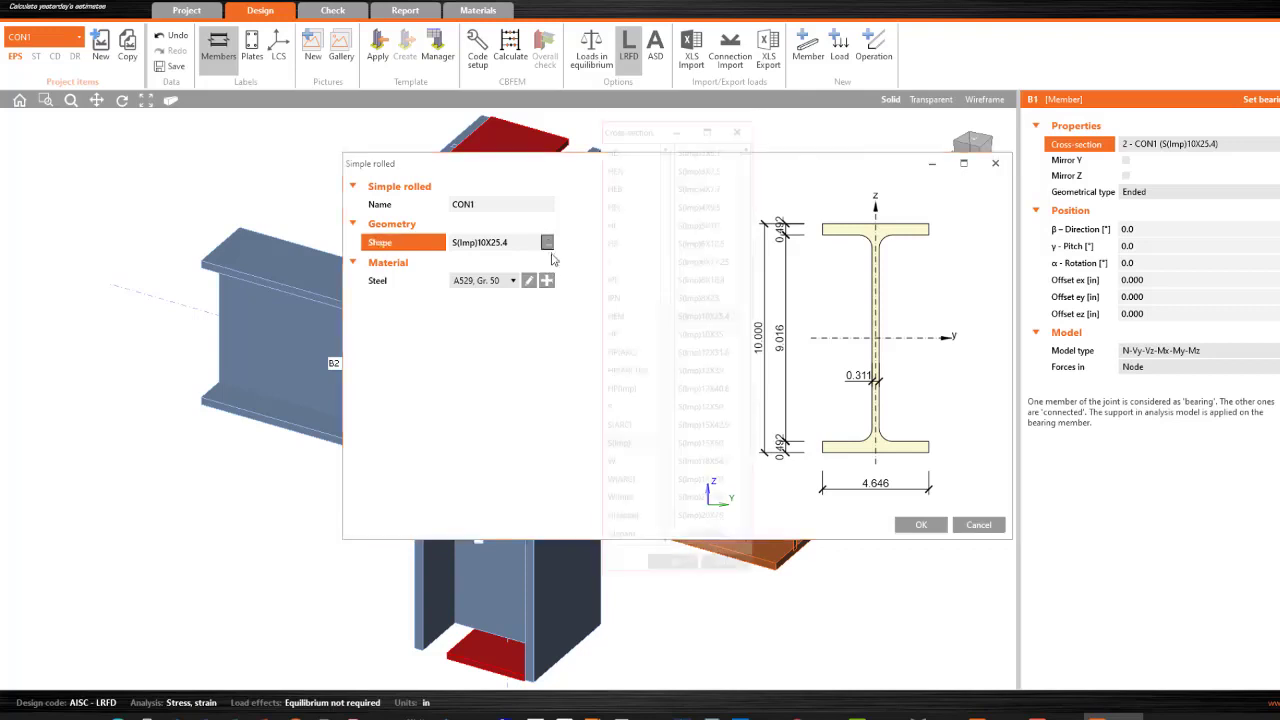
click(610, 466)
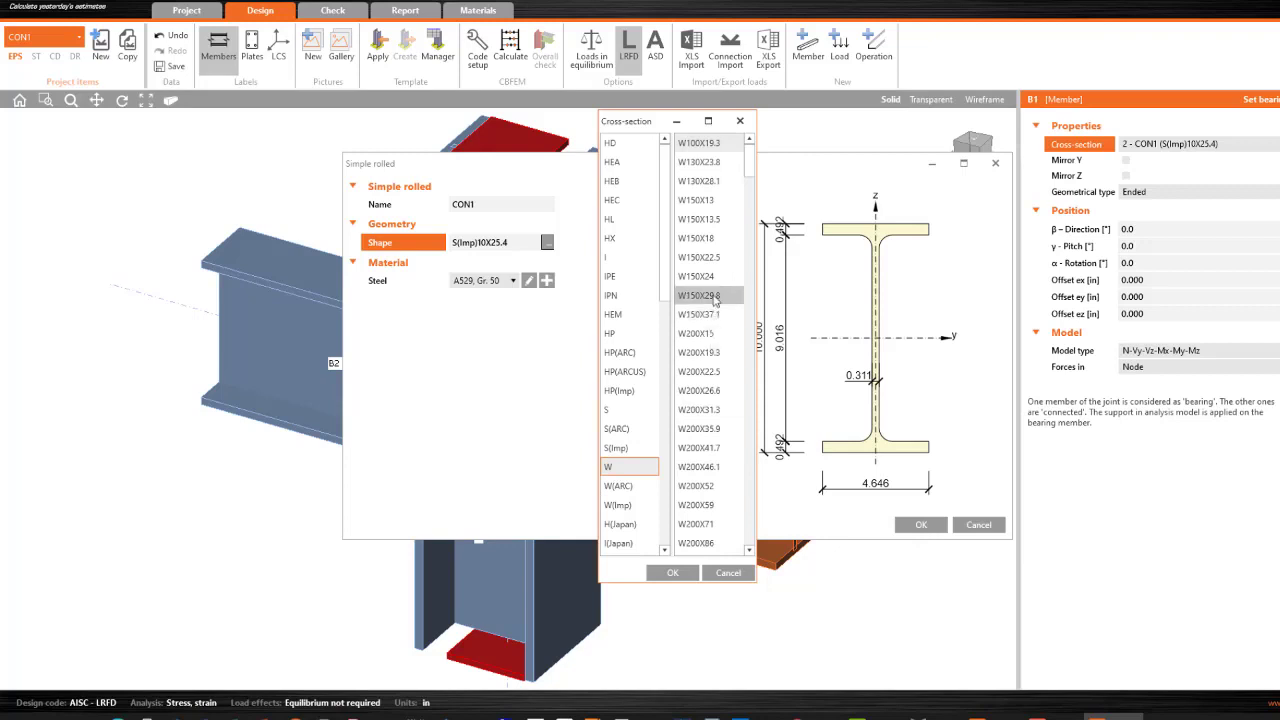
scroll(705, 356, down, 5)
scroll(700, 358, down, 20)
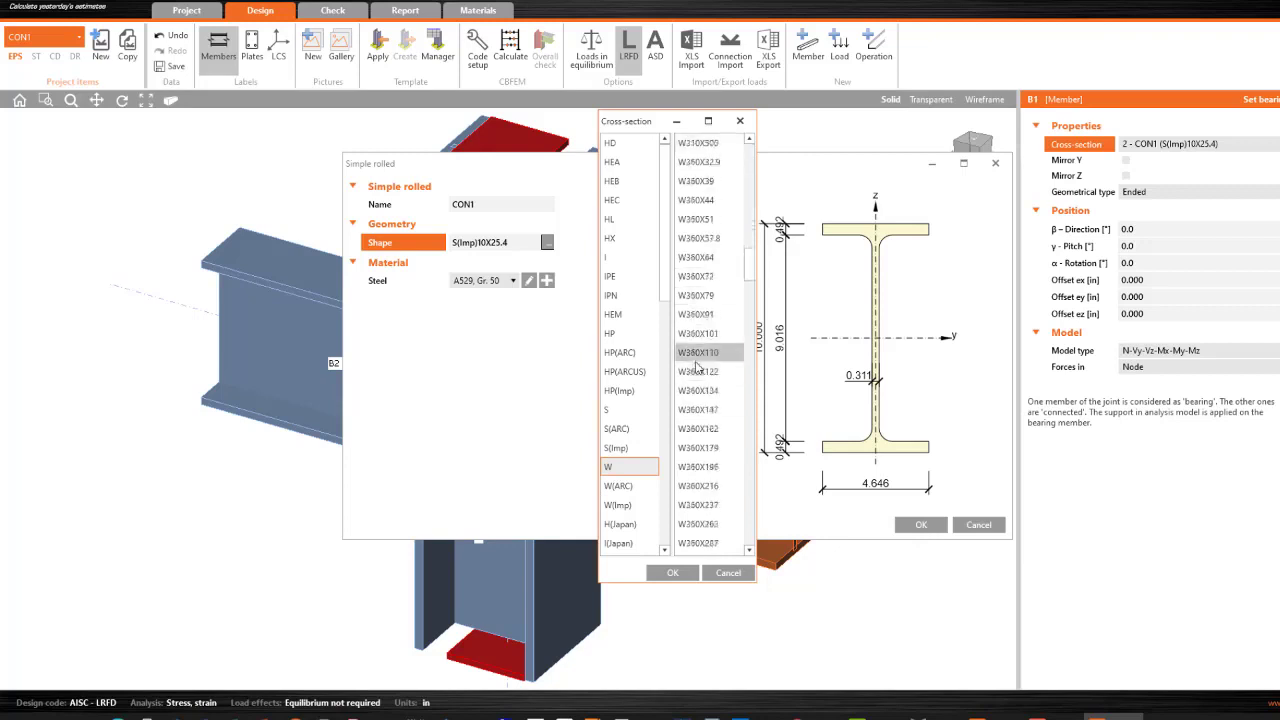
scroll(697, 368, down, 4)
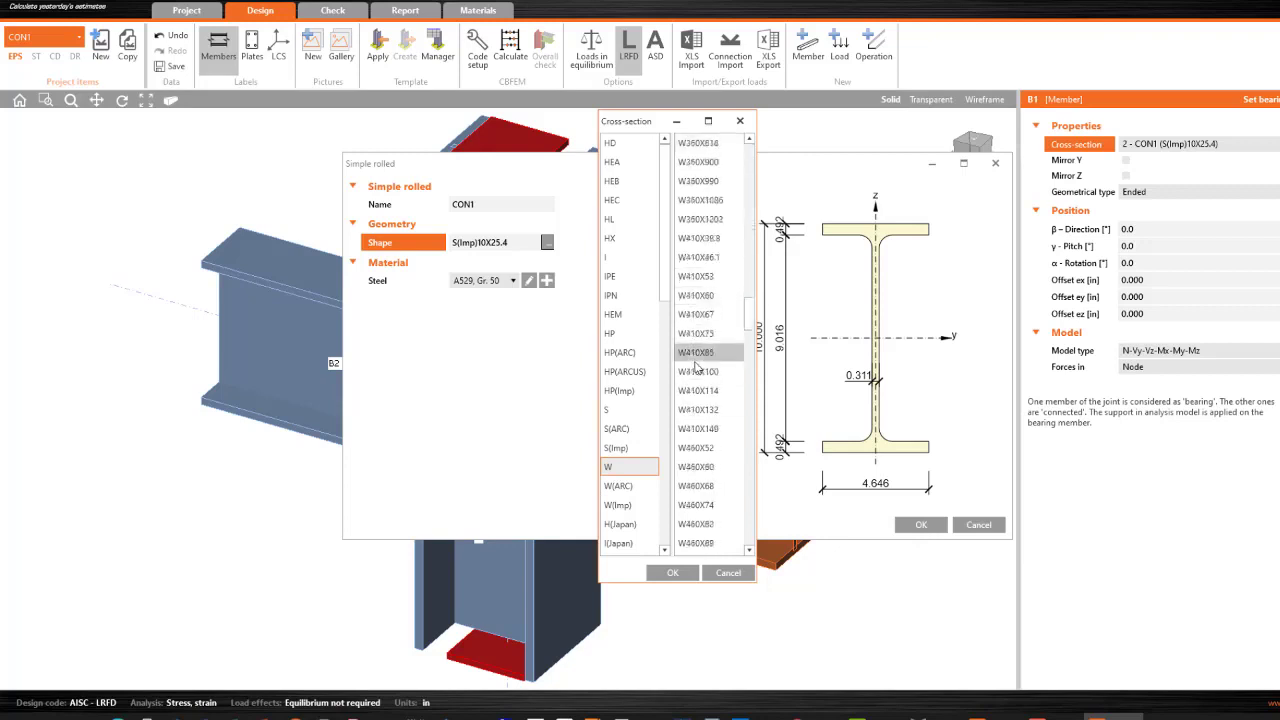
scroll(697, 368, up, 4)
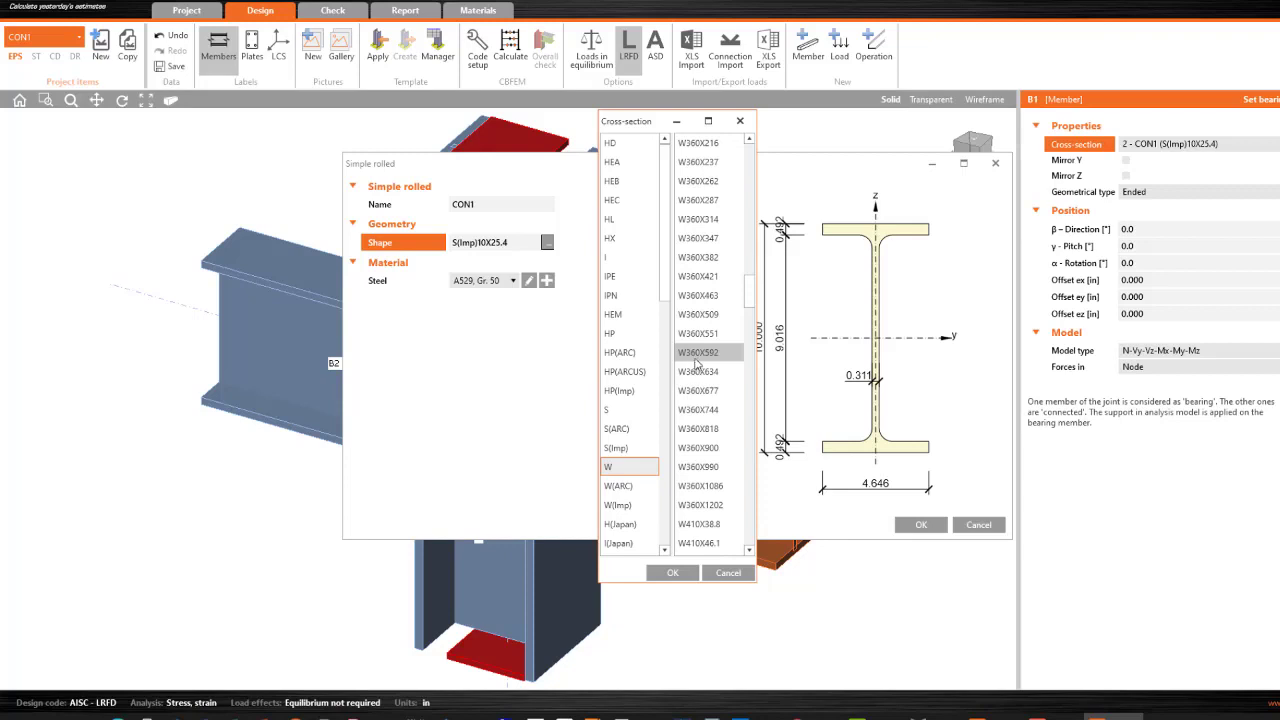
scroll(687, 341, up, 1)
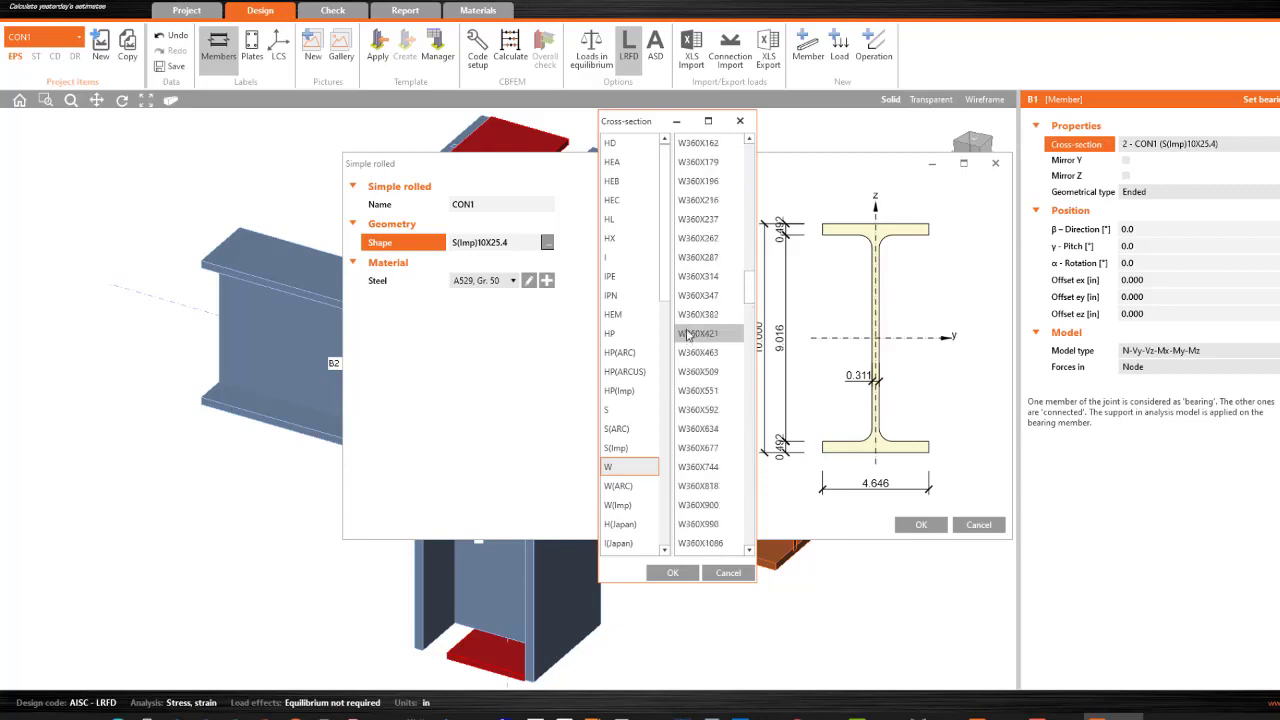
scroll(700, 262, up, 15)
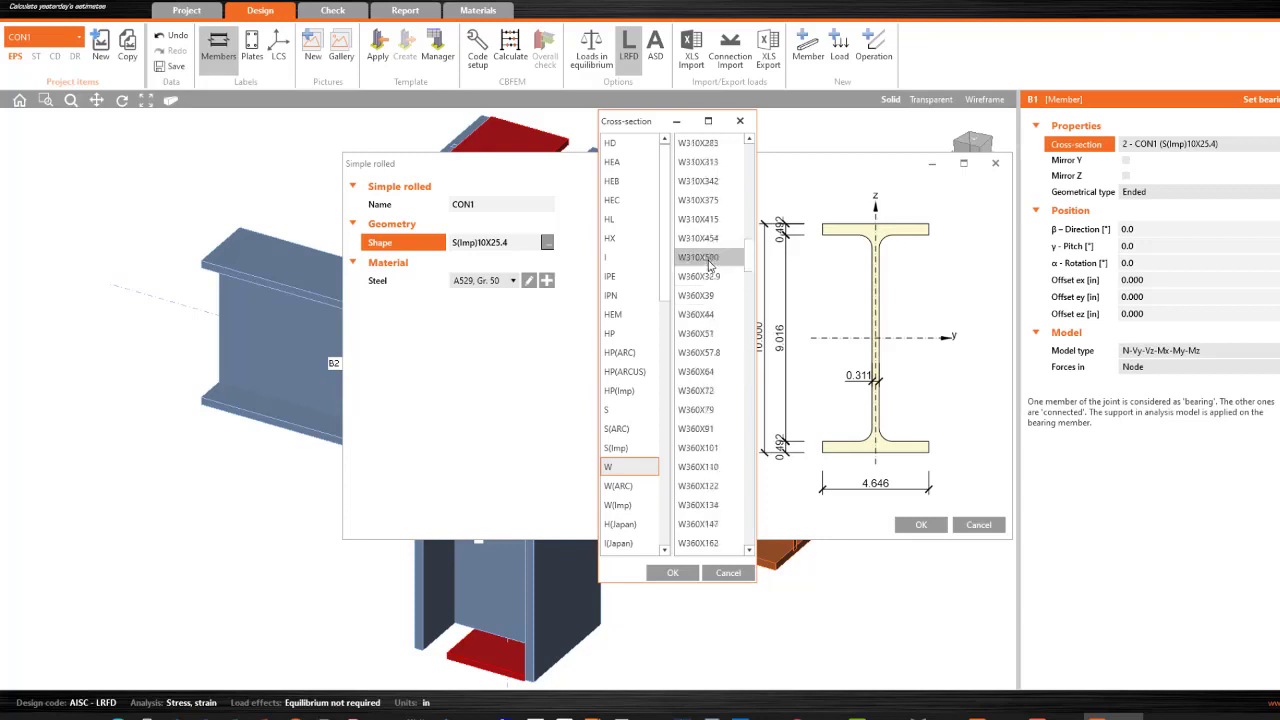
drag(747, 230, 745, 153)
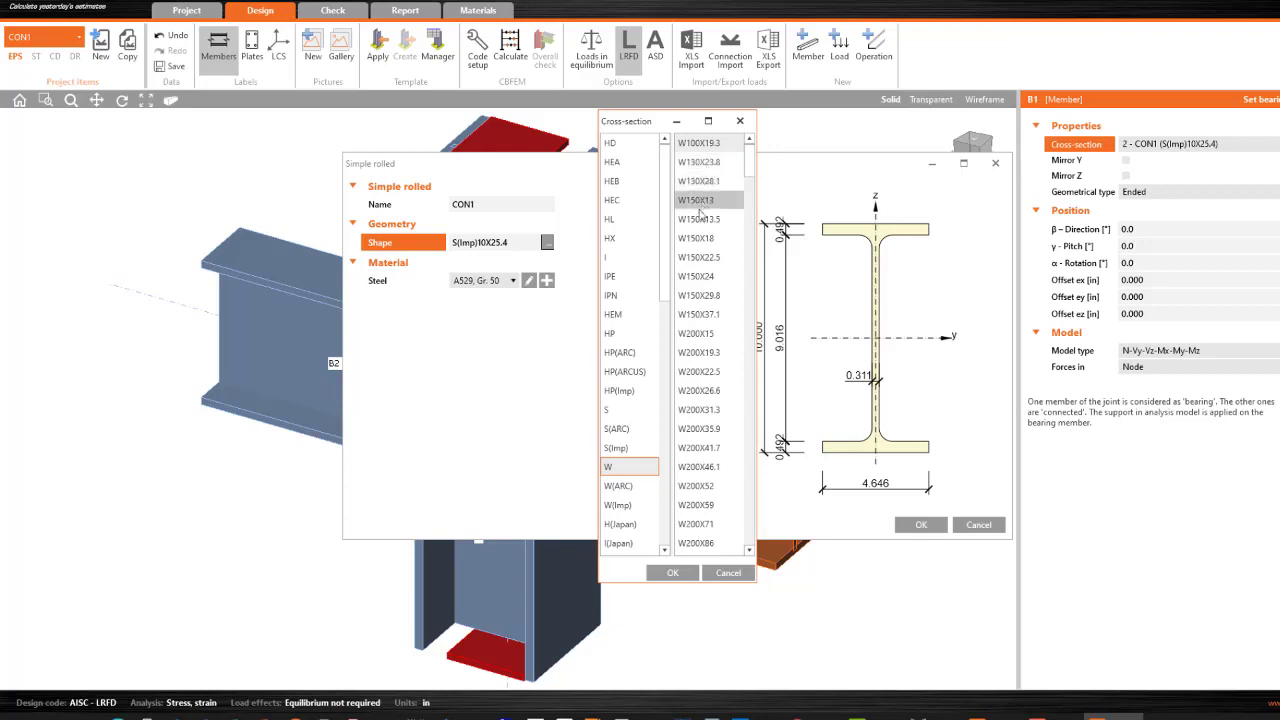
- Set beam B1's shape to W12X35 from the W (AISC 14.1) family and confirm the cross-section
scroll(631, 413, down, 5)
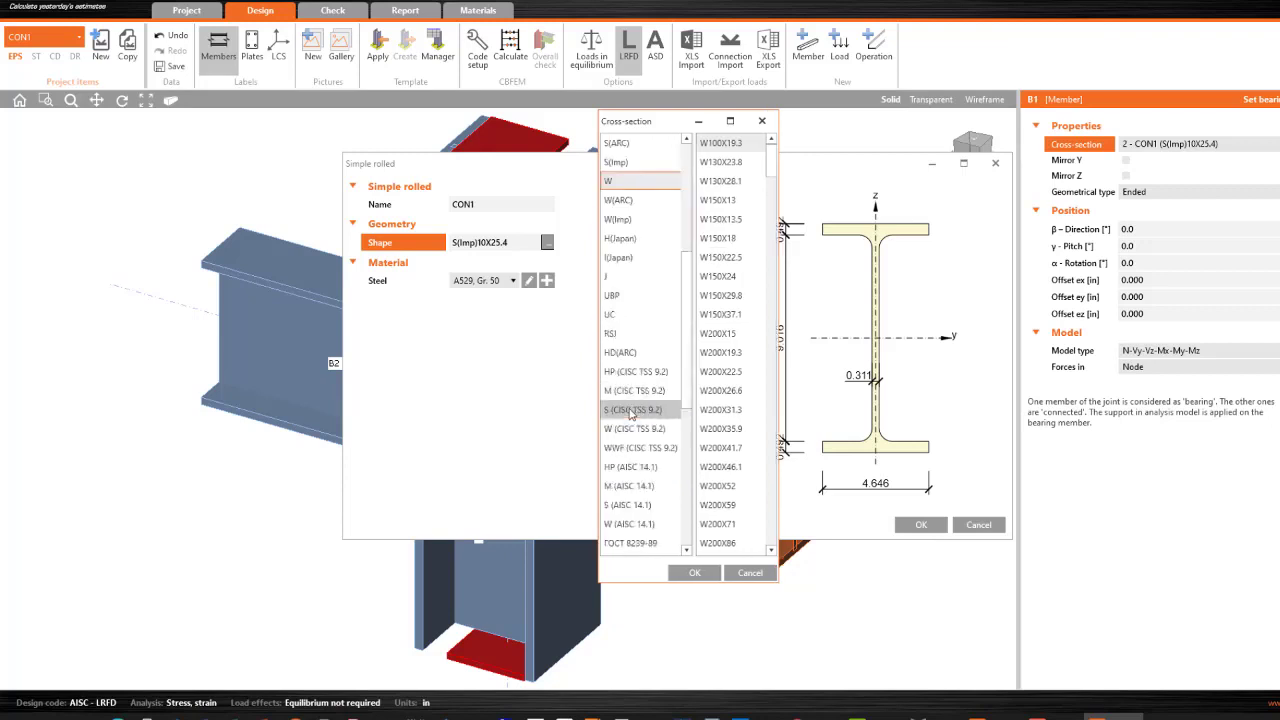
scroll(634, 413, down, 4)
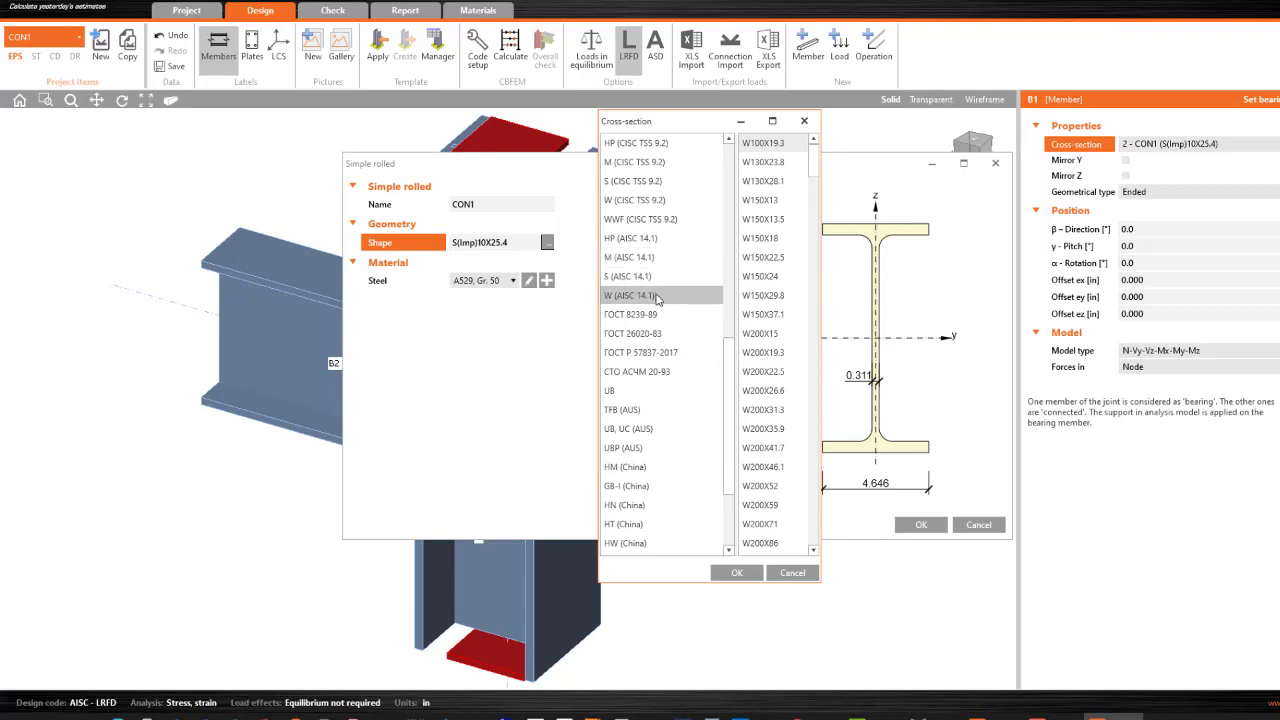
click(658, 296)
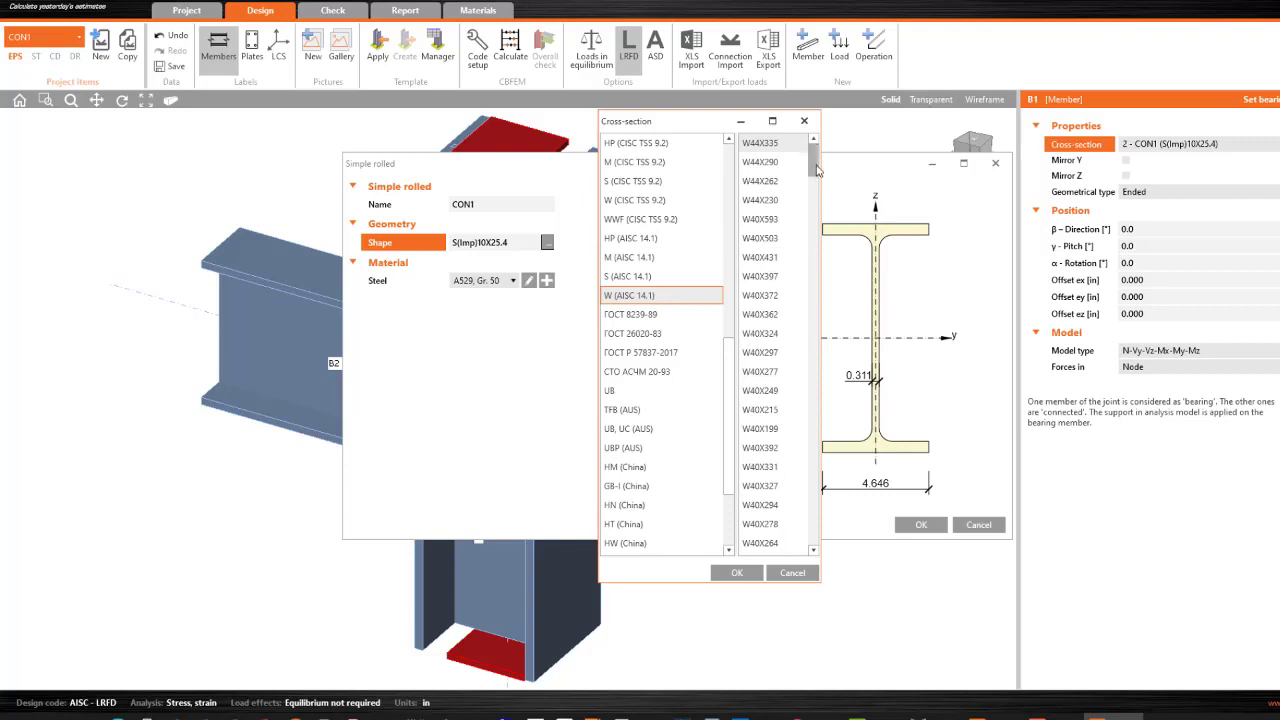
drag(814, 168, 800, 459)
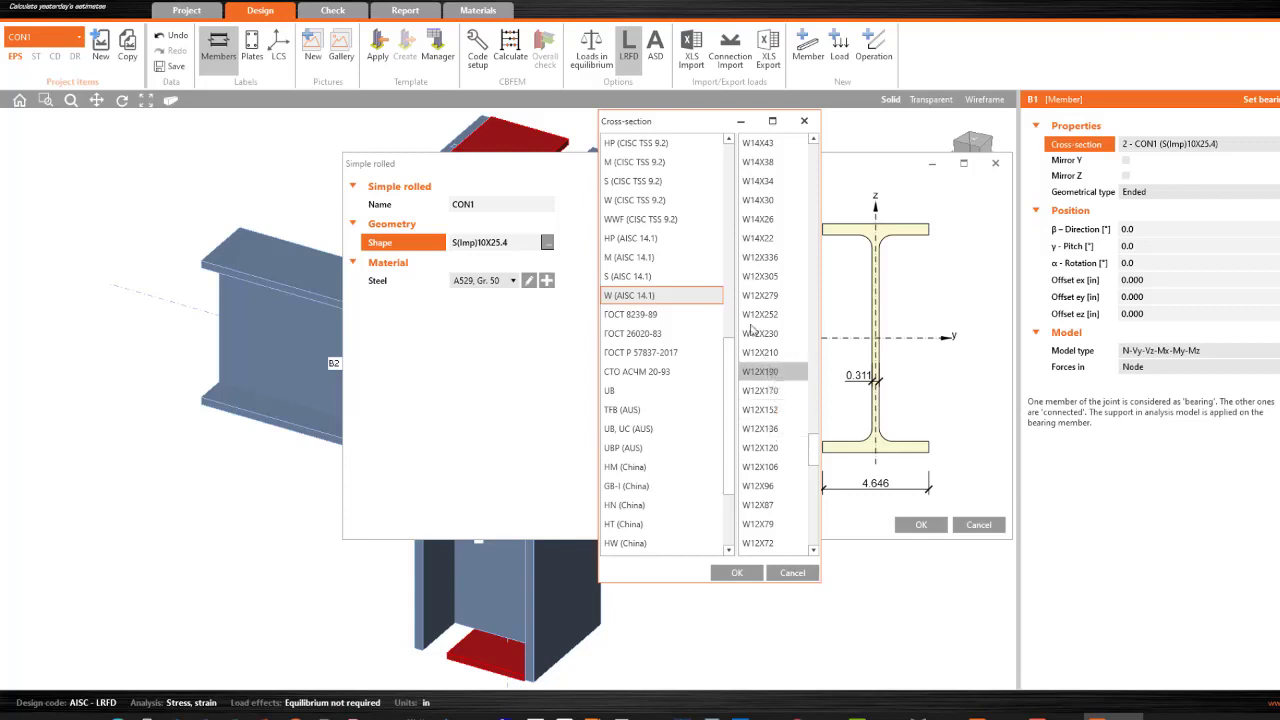
scroll(766, 300, down, 3)
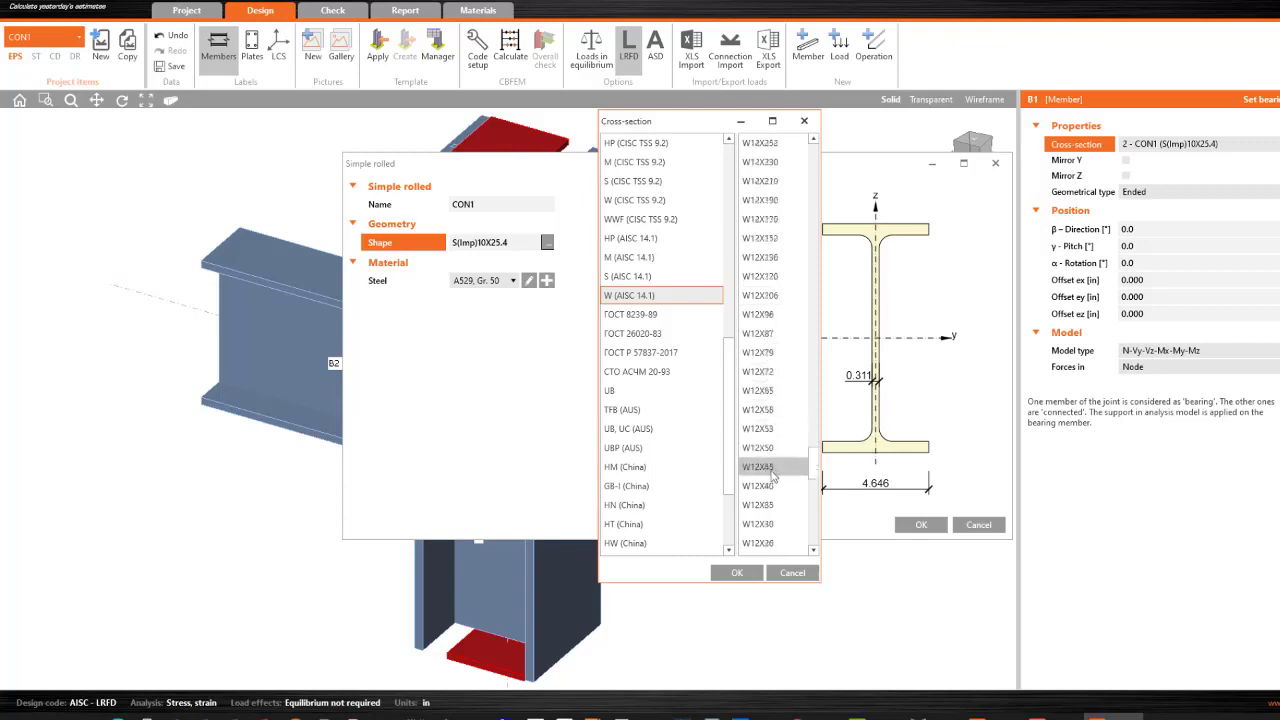
click(772, 506)
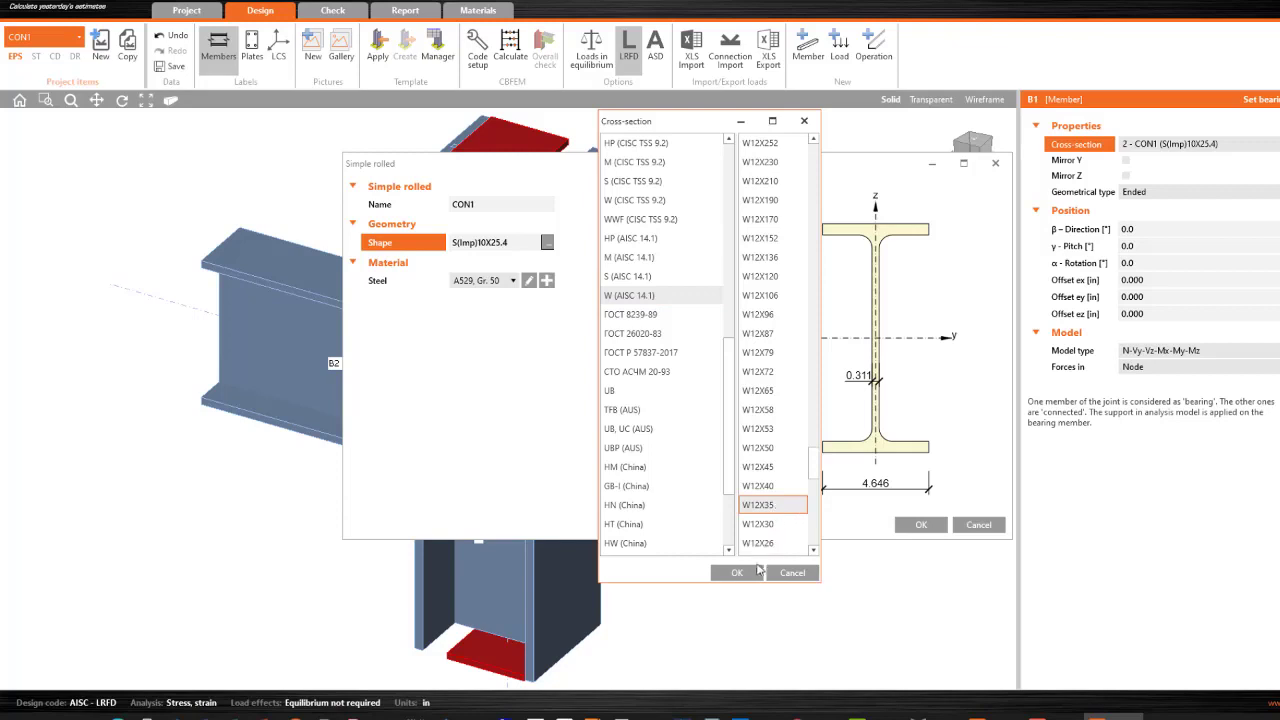
click(738, 572)
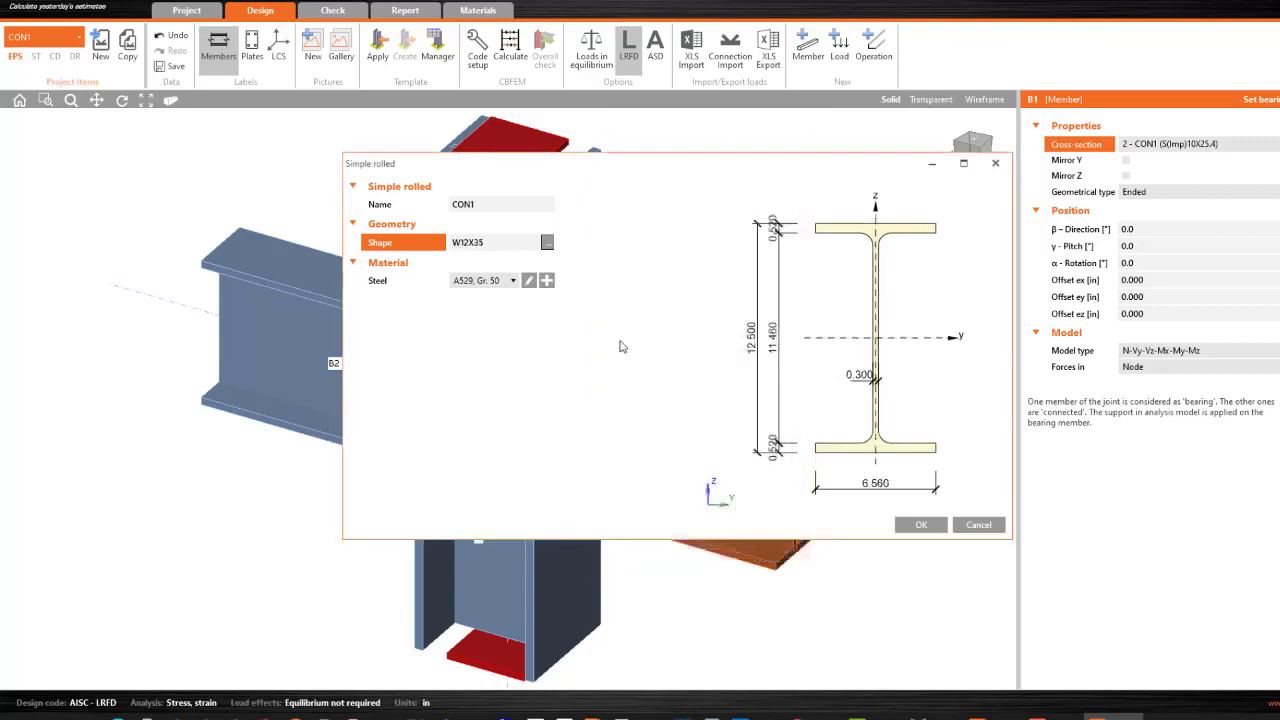
click(921, 526)
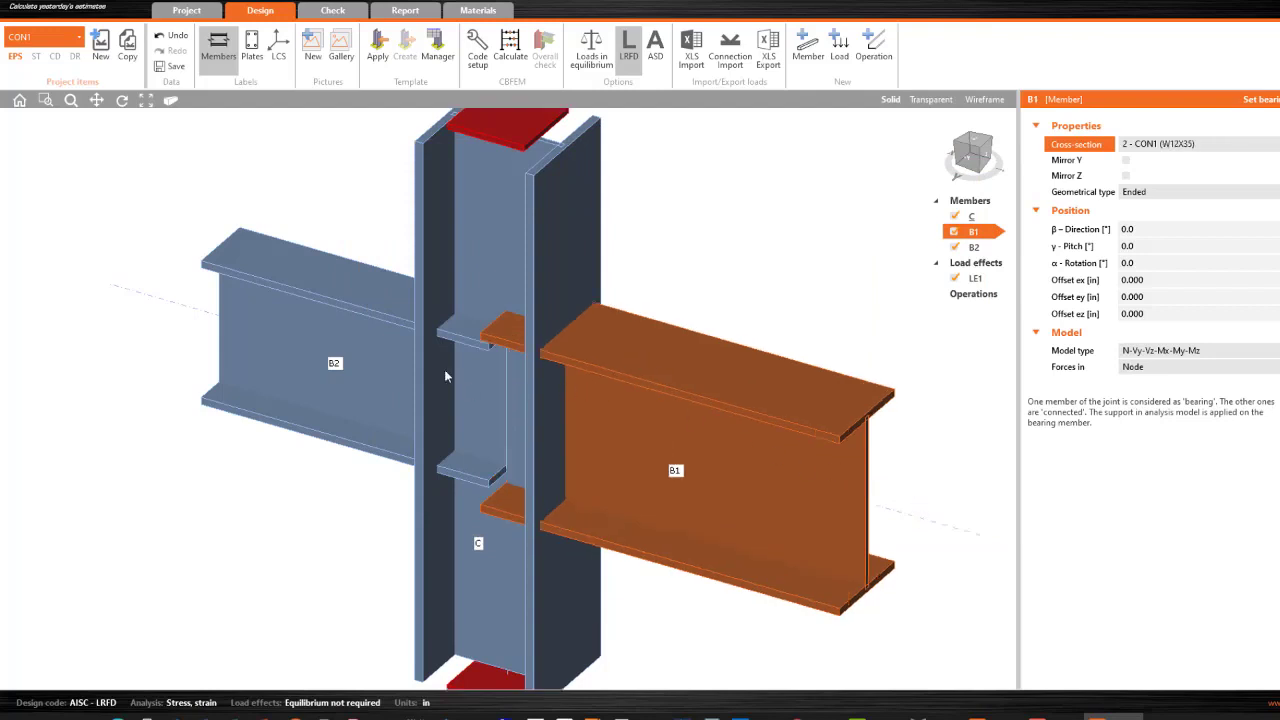
- Assign the existing W12X35 cross-section to beam B2
click(353, 297)
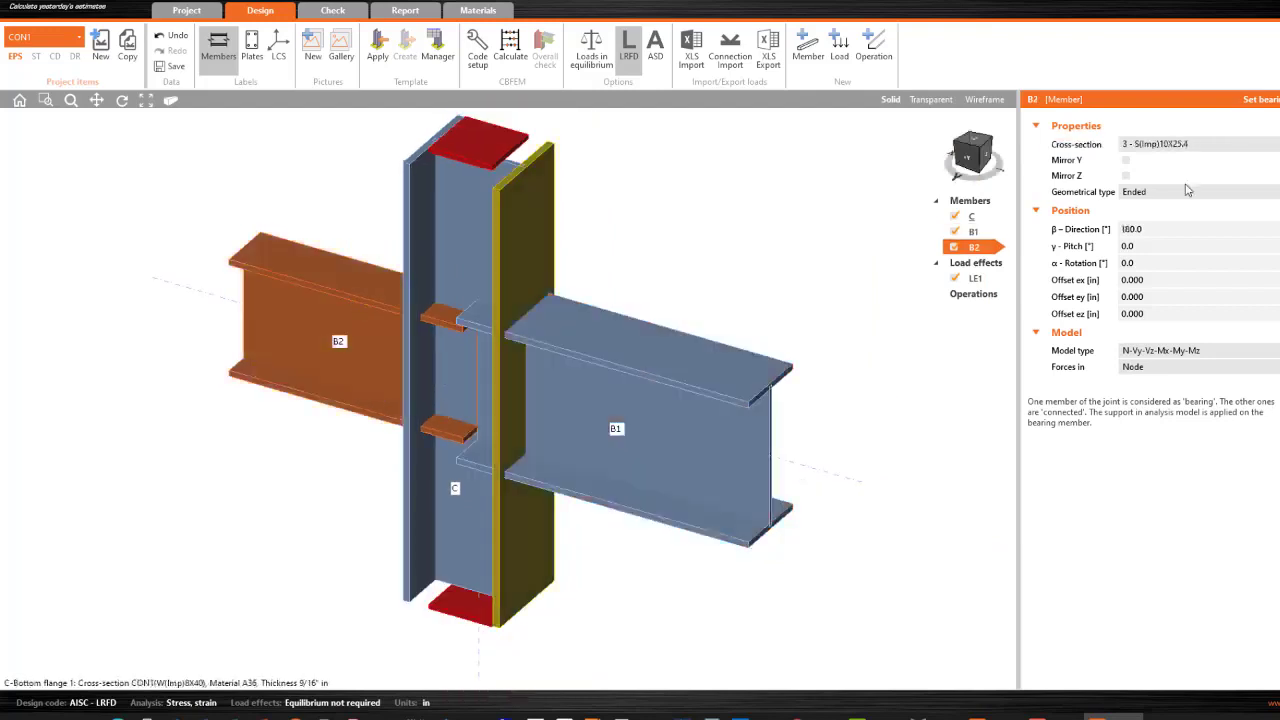
click(1240, 144)
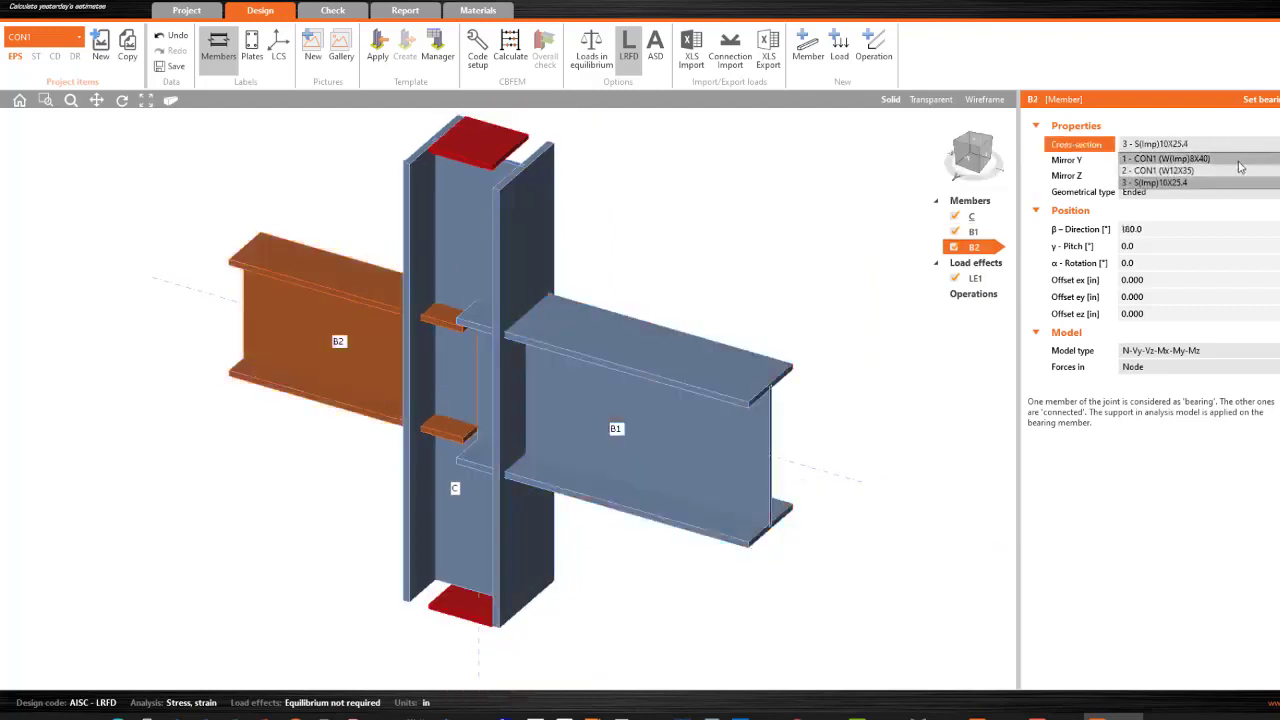
click(1209, 171)
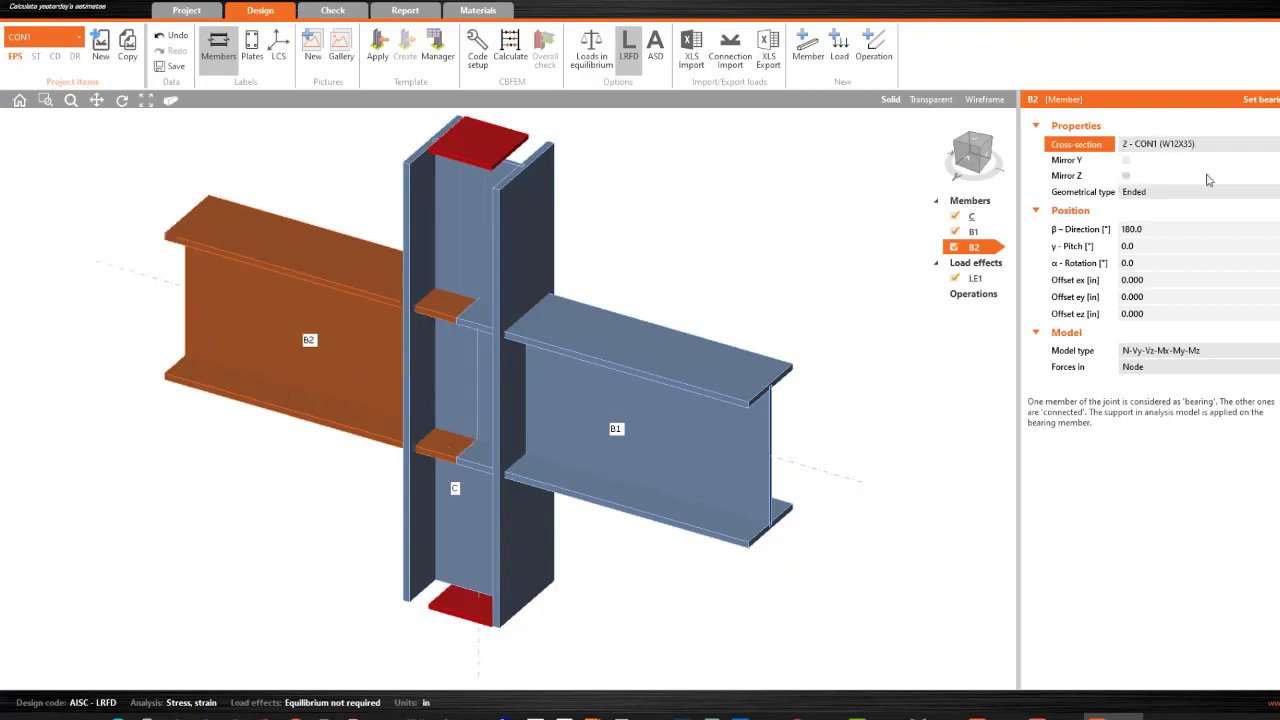
- Open column C's existing cross-section for editing and set its steel to A572 Gr.50
click(499, 252)
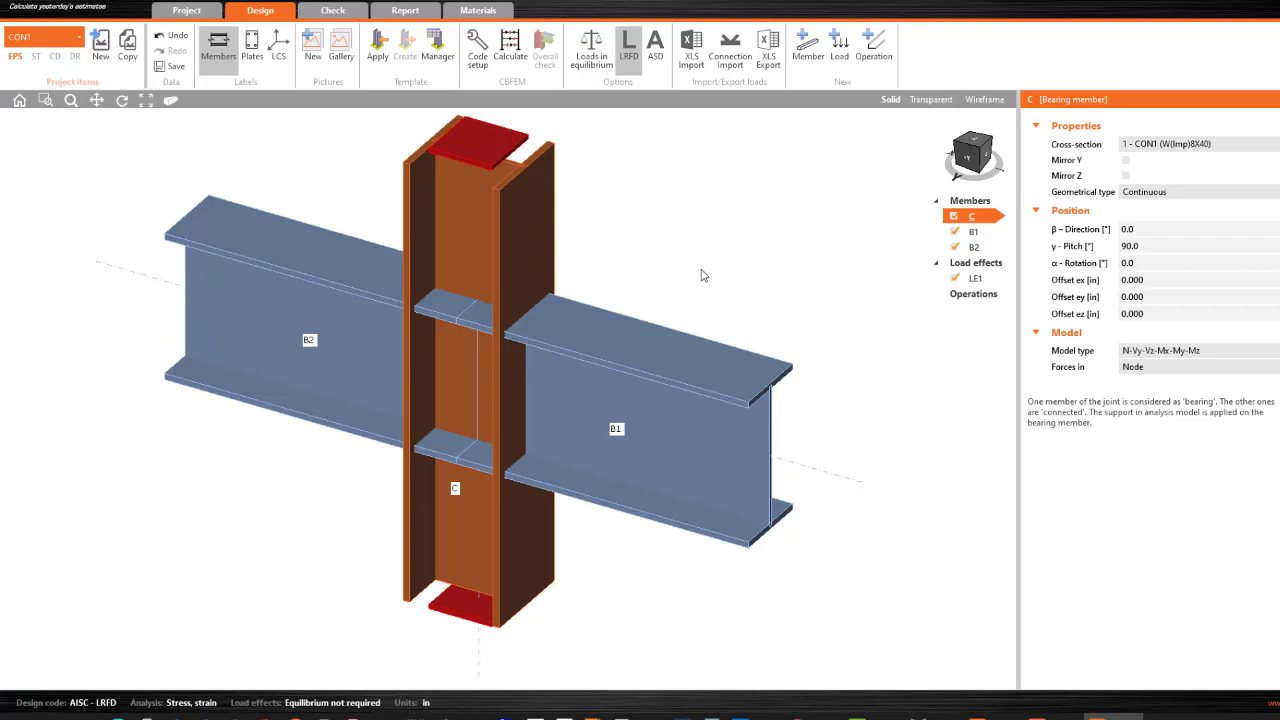
click(1277, 144)
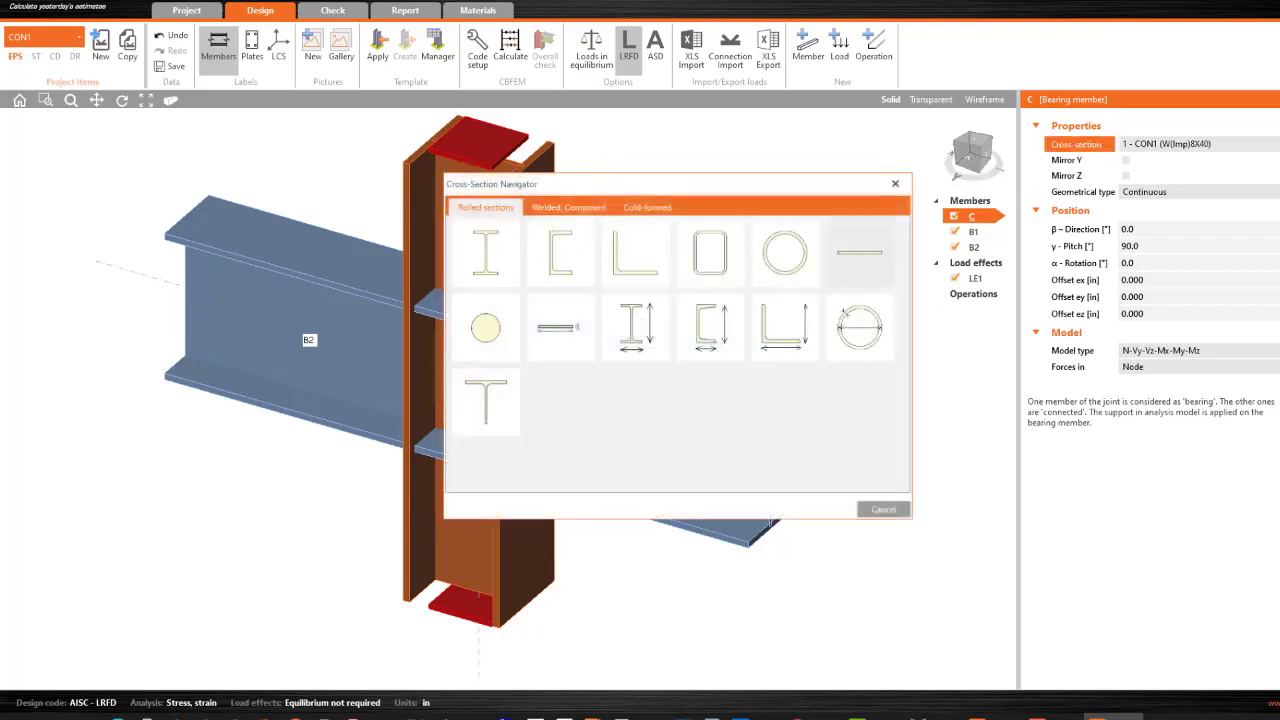
click(895, 184)
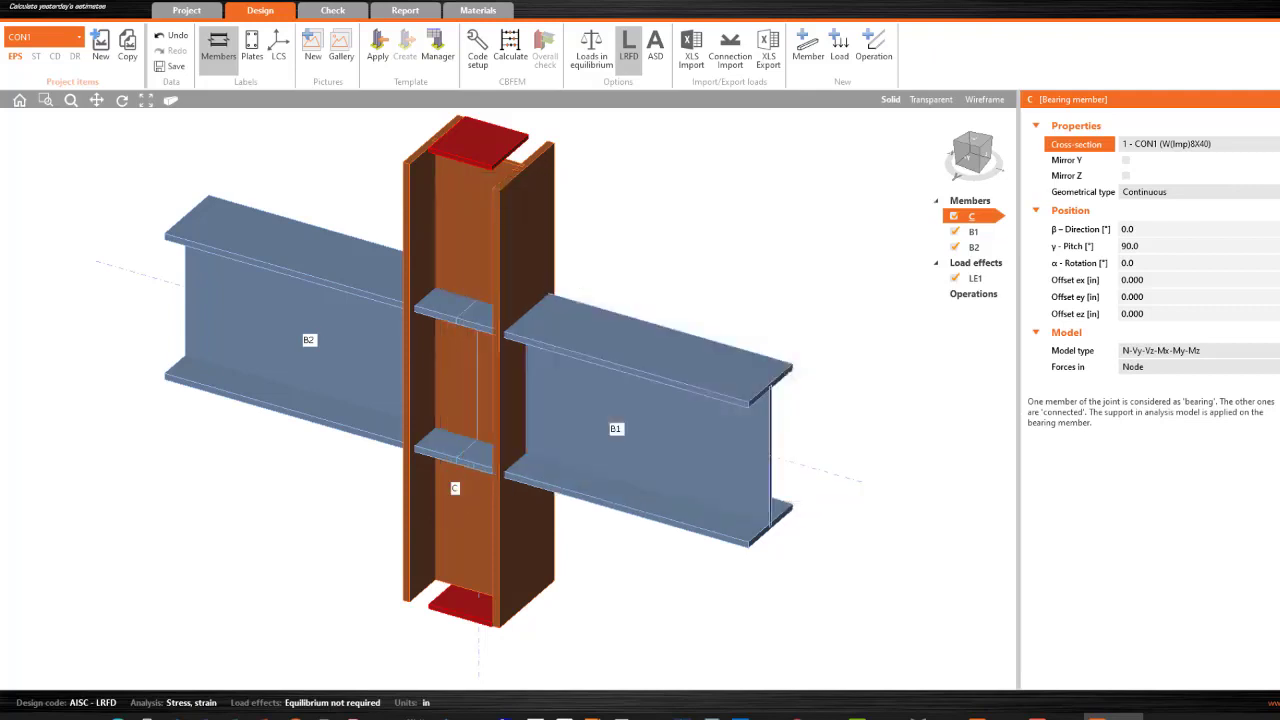
click(1277, 144)
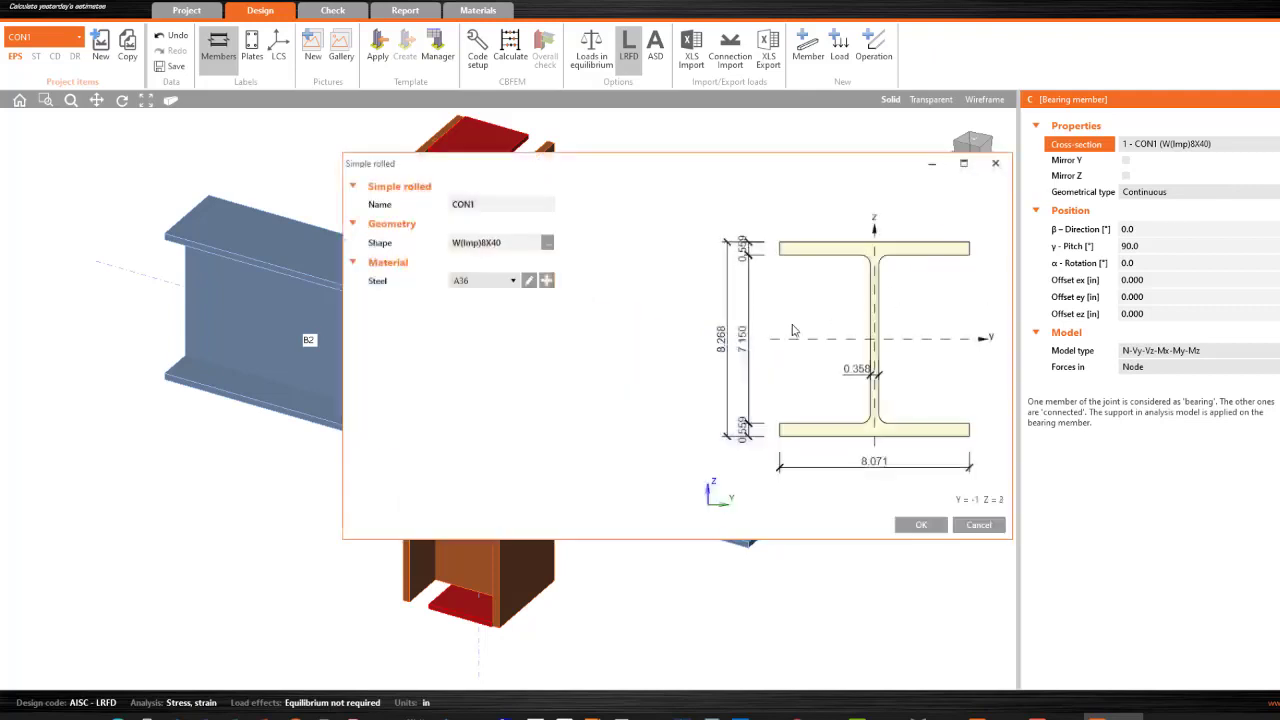
click(526, 280)
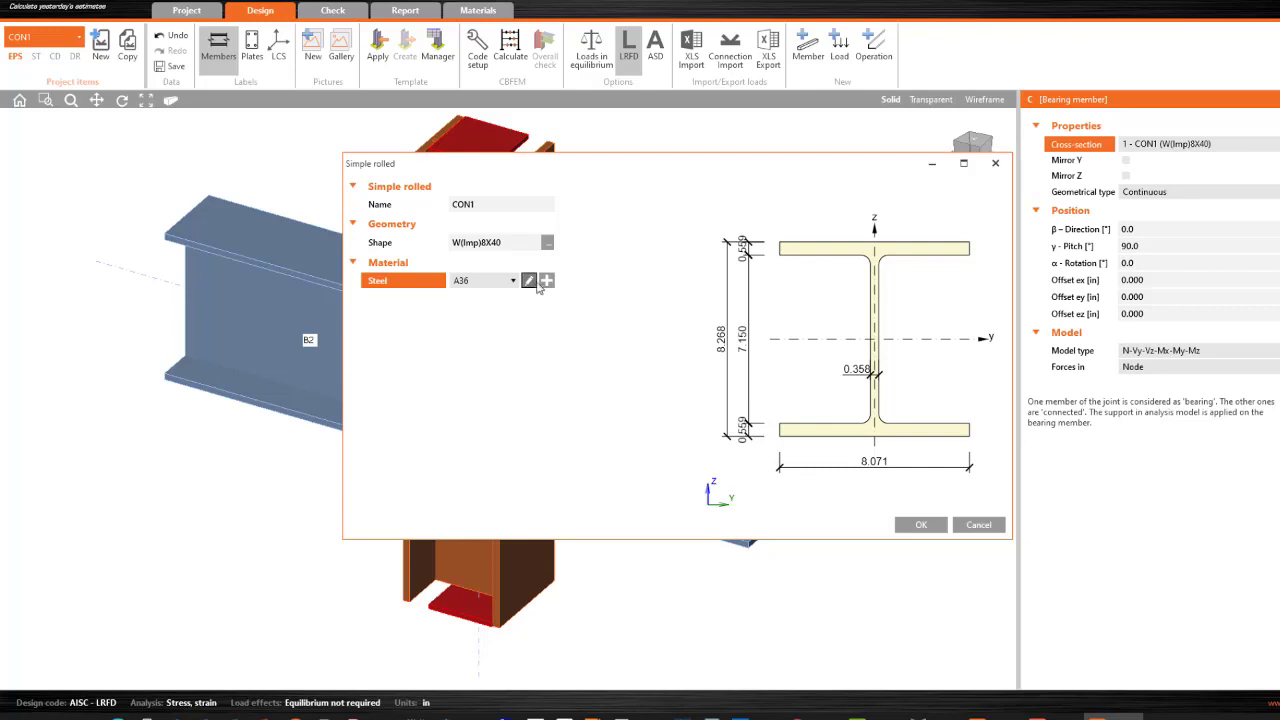
click(528, 280)
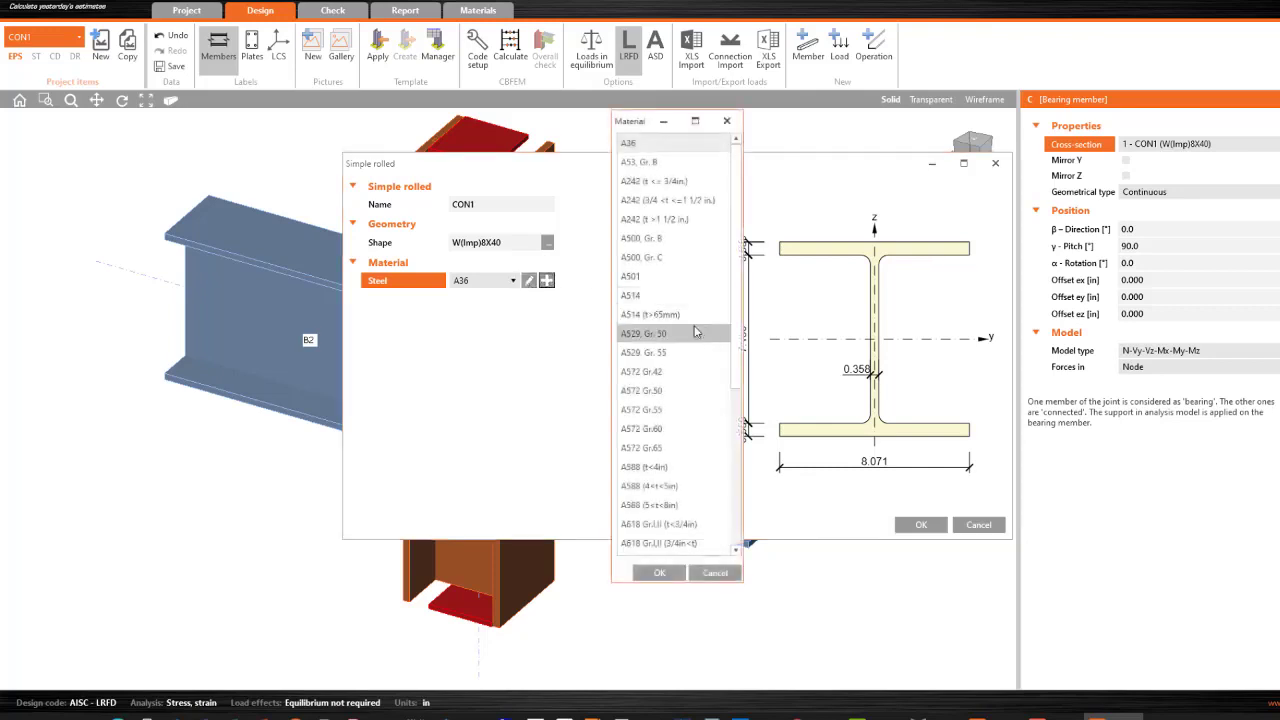
click(668, 396)
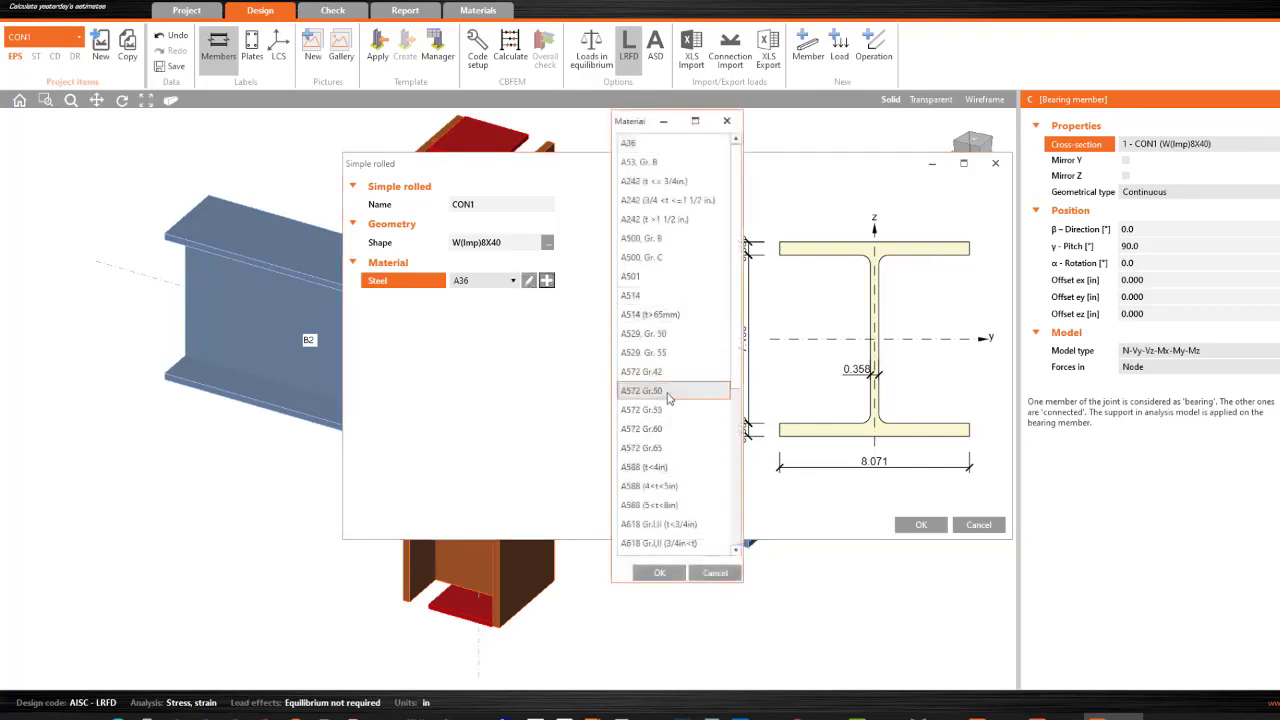
click(659, 572)
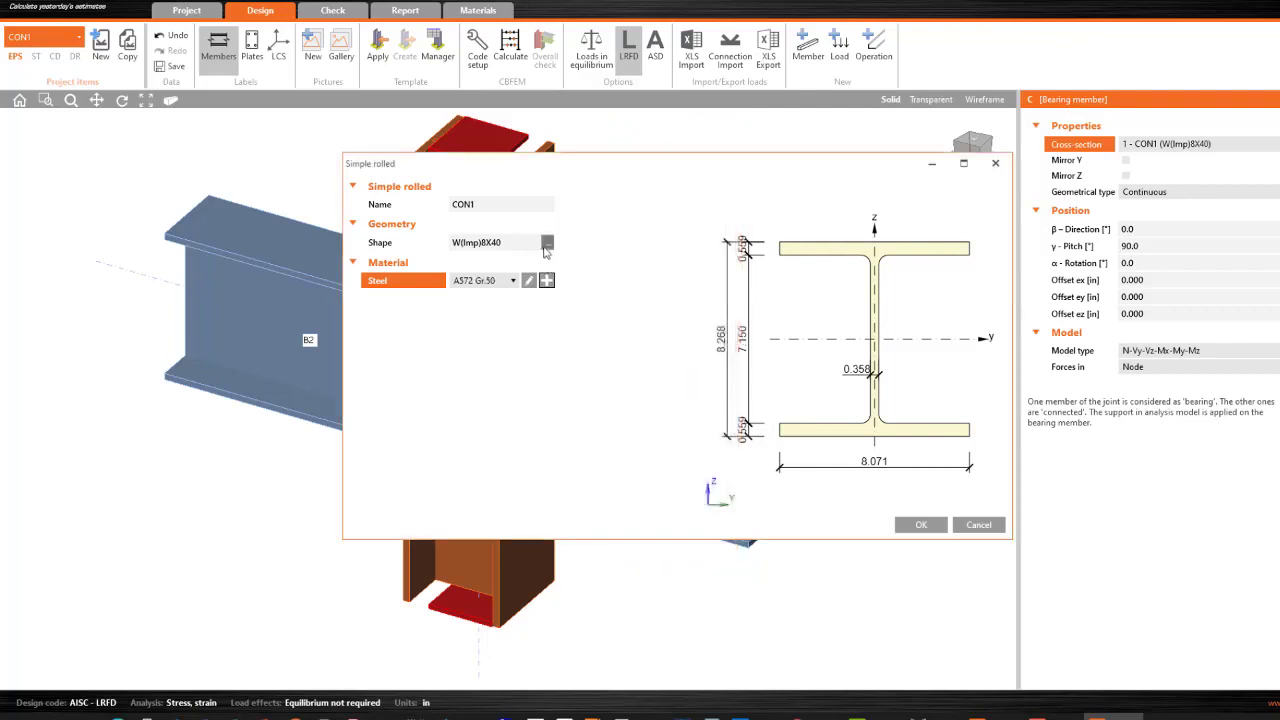
- Set column C's shape to W10X112 from the W (AISC 14.1) family and confirm the cross-section
click(546, 244)
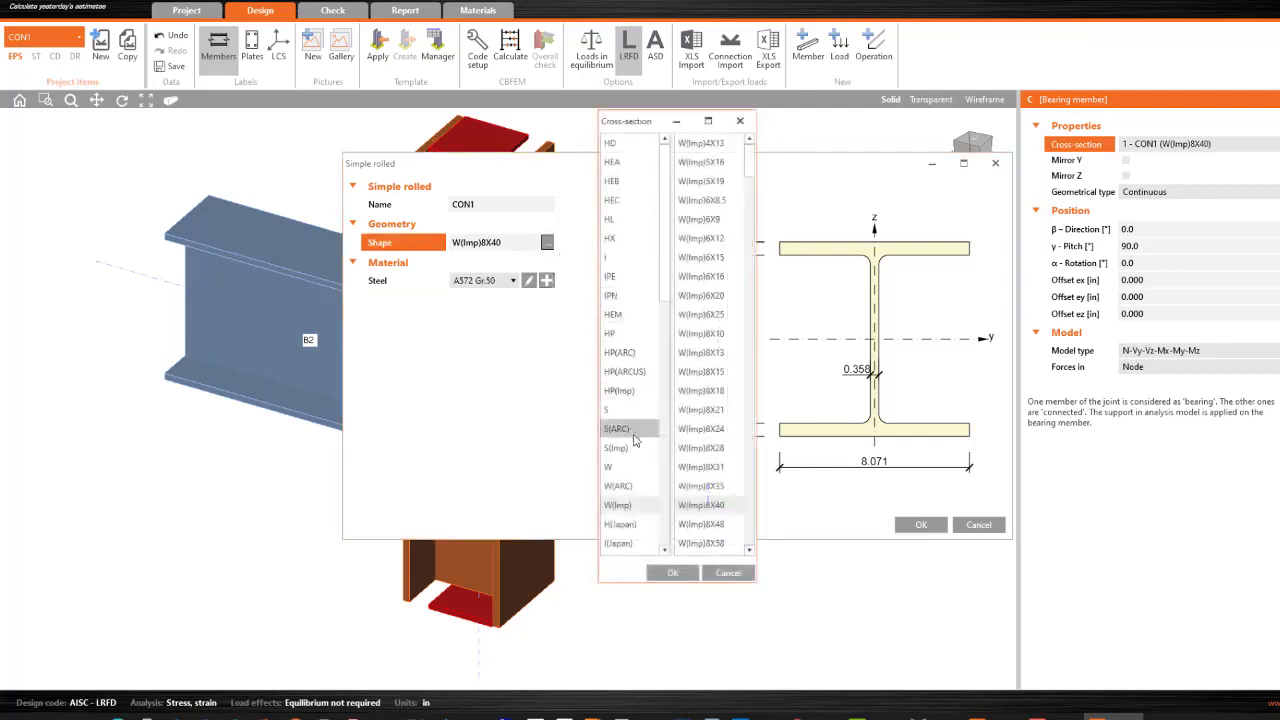
scroll(638, 500, down, 7)
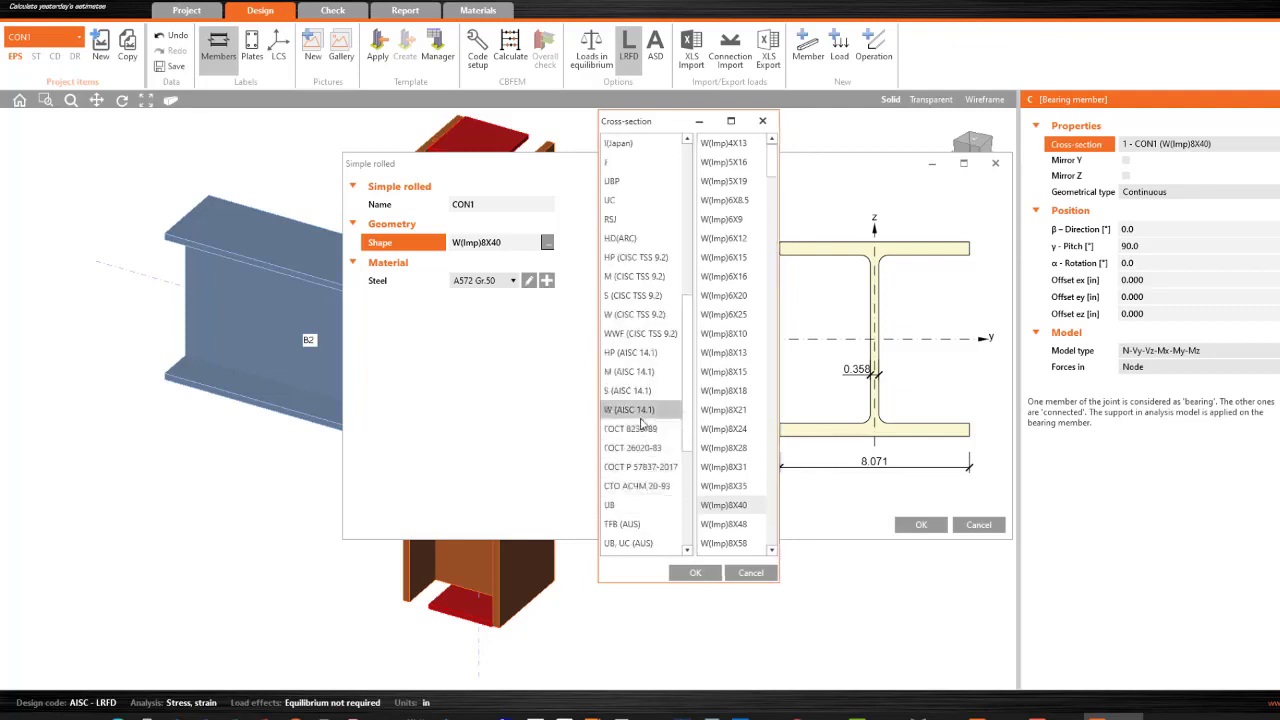
scroll(645, 380, down, 3)
scroll(652, 340, up, 4)
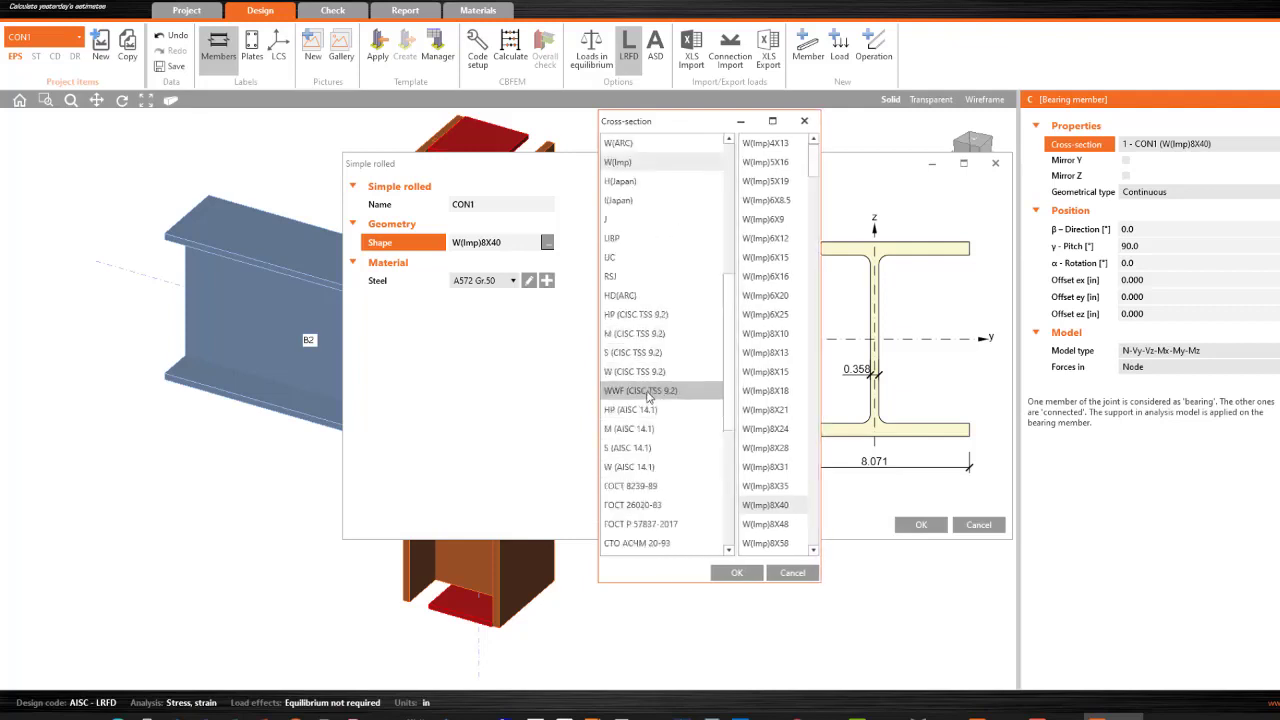
click(653, 430)
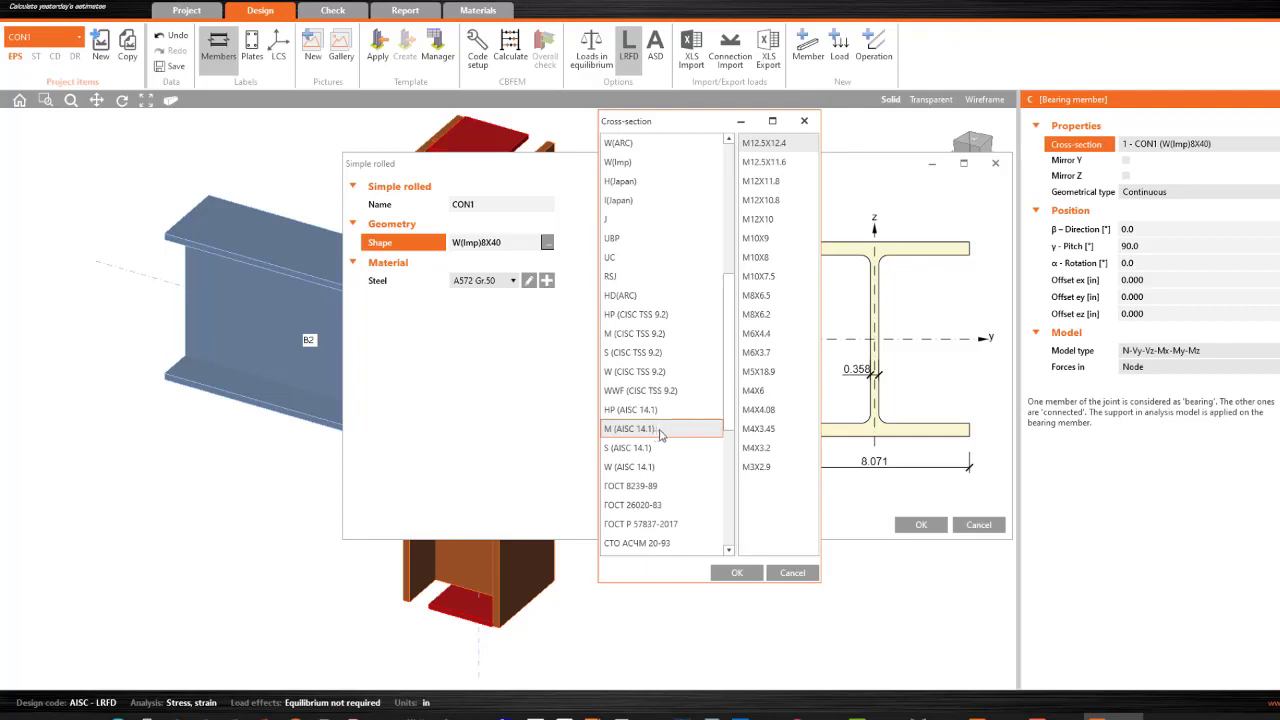
click(660, 467)
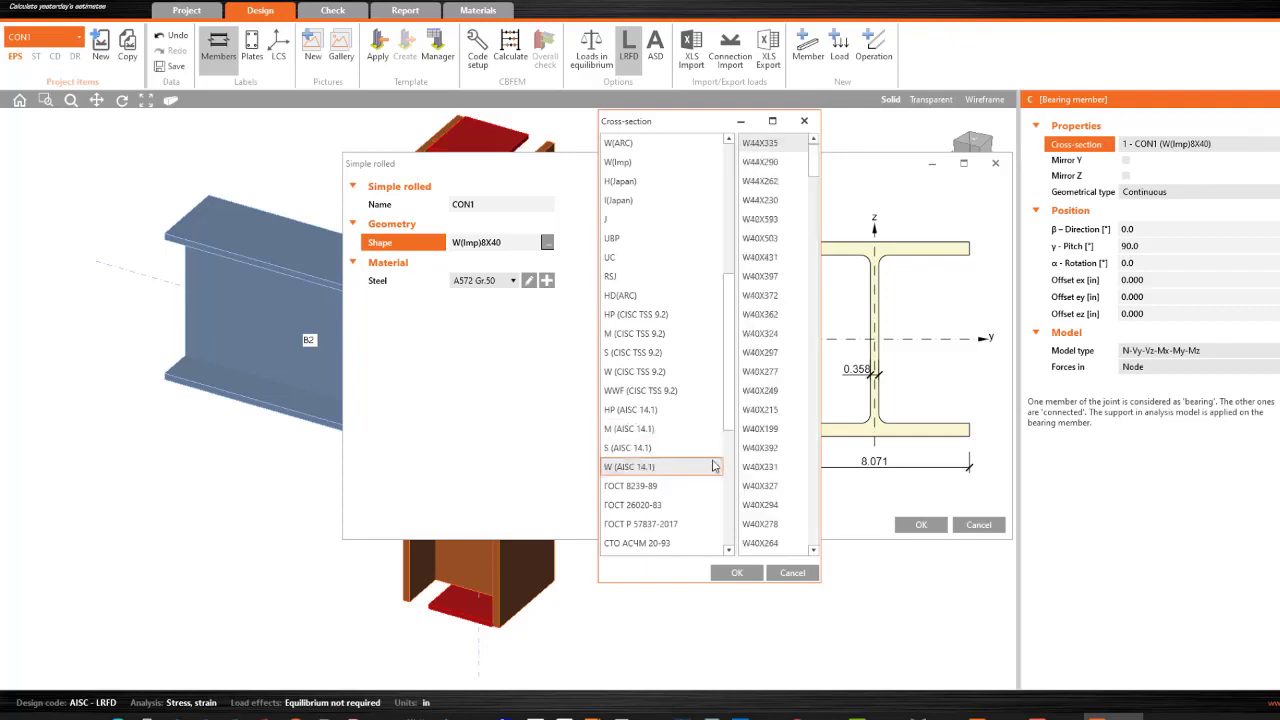
drag(815, 190, 818, 487)
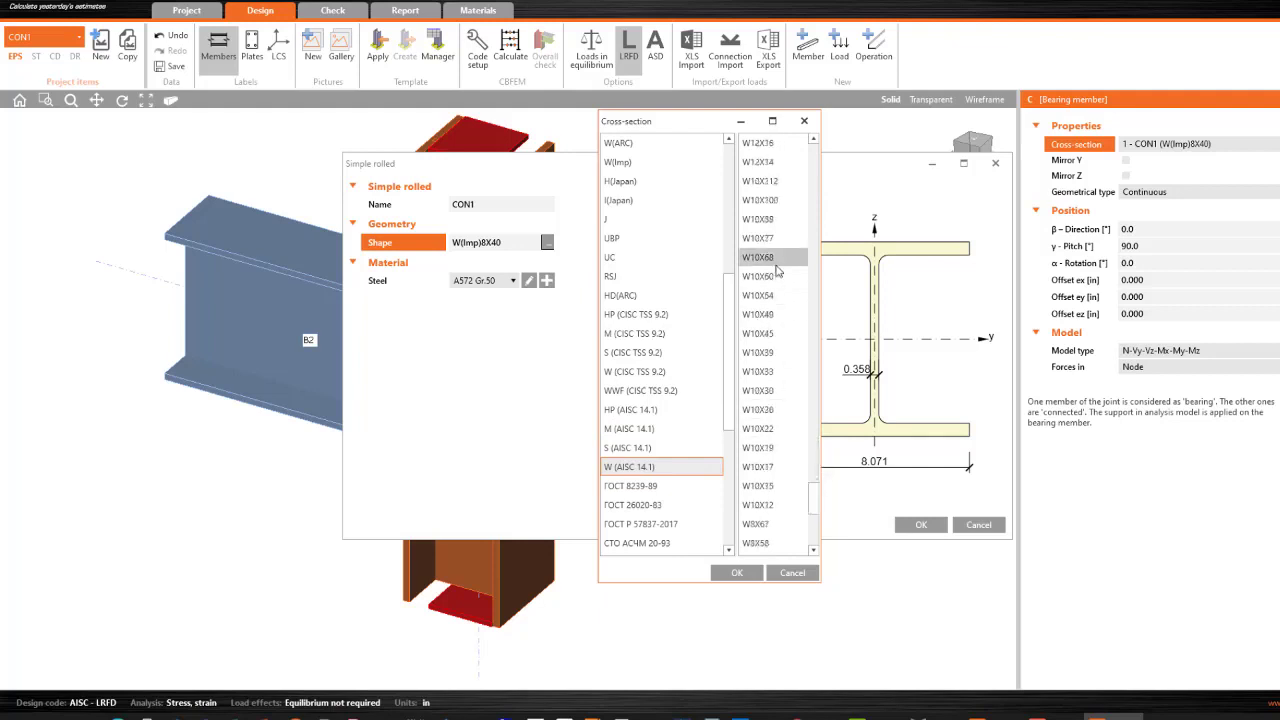
click(774, 183)
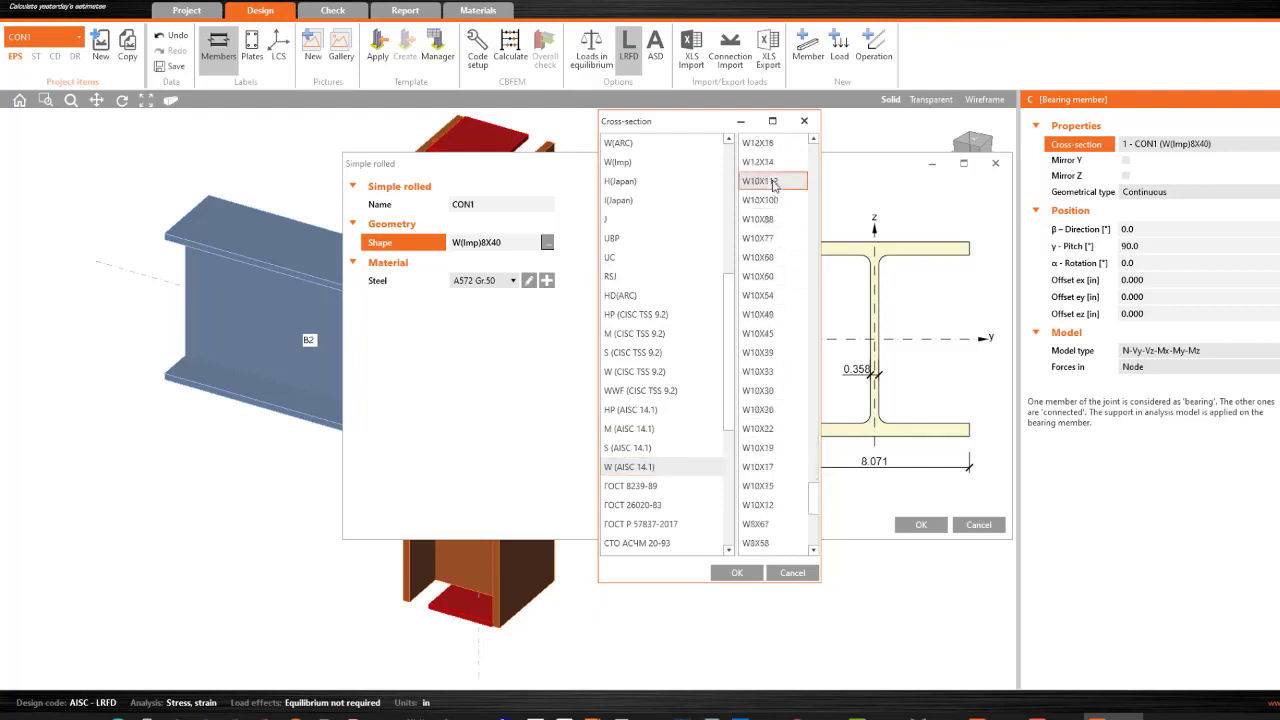
click(738, 573)
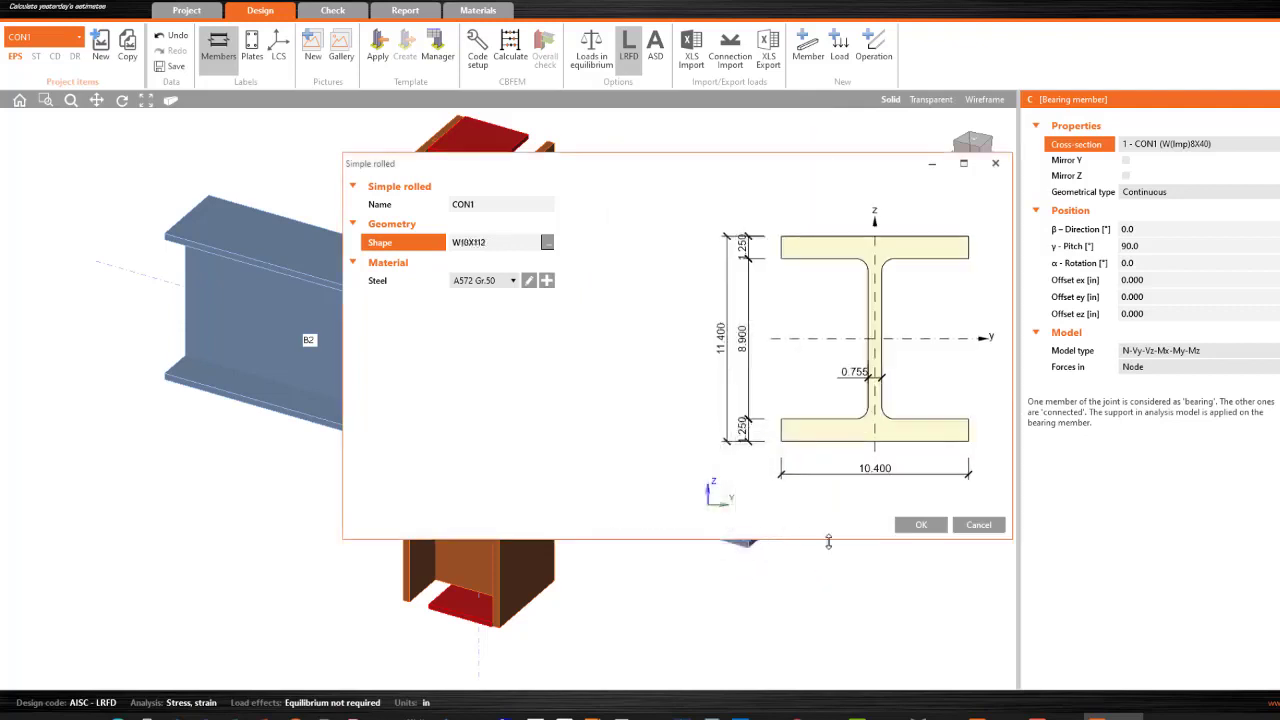
click(920, 525)
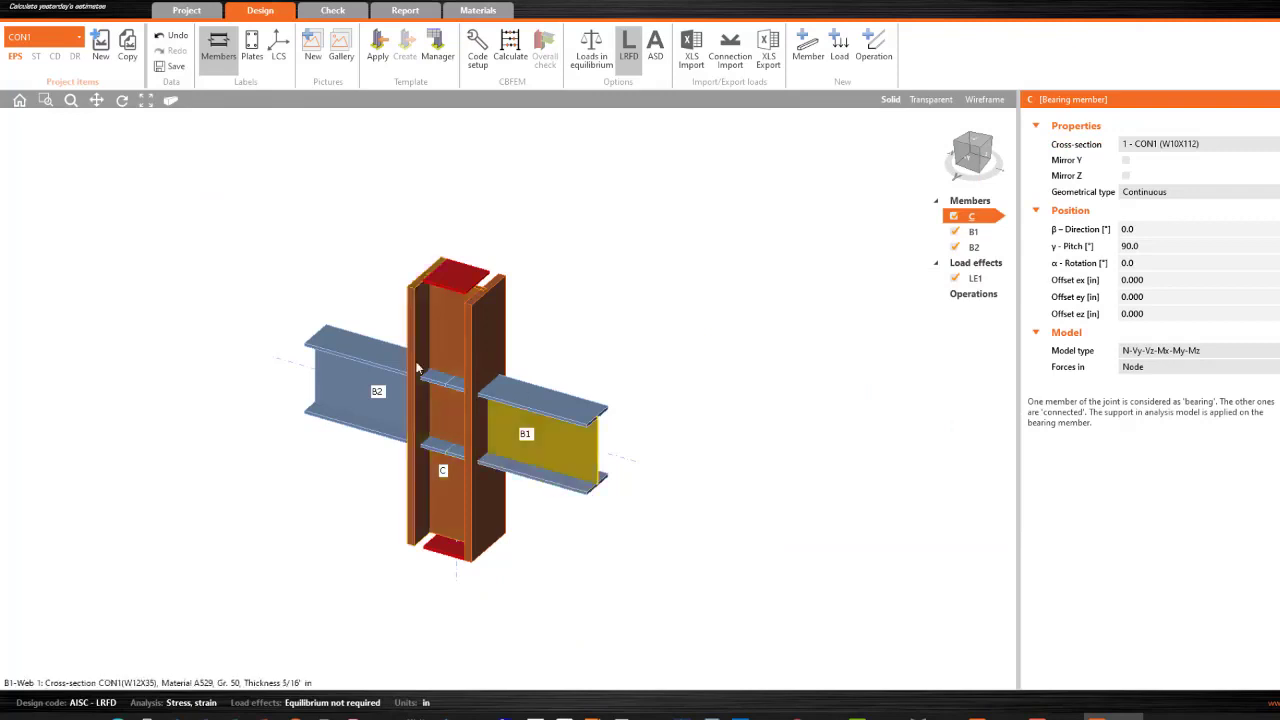
- Open load effect LE1 with beam B1 selected and examine the beam ends and load directions from the side and isometric views
scroll(405, 513, up, 2)
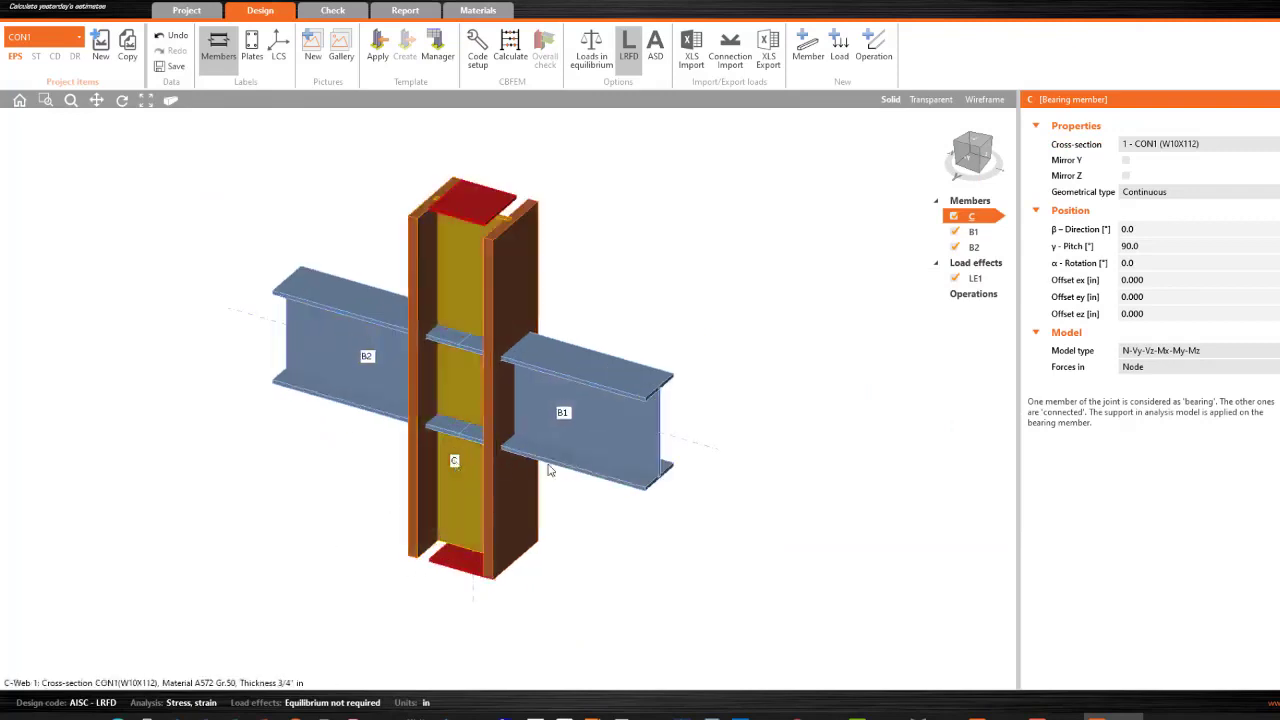
click(657, 425)
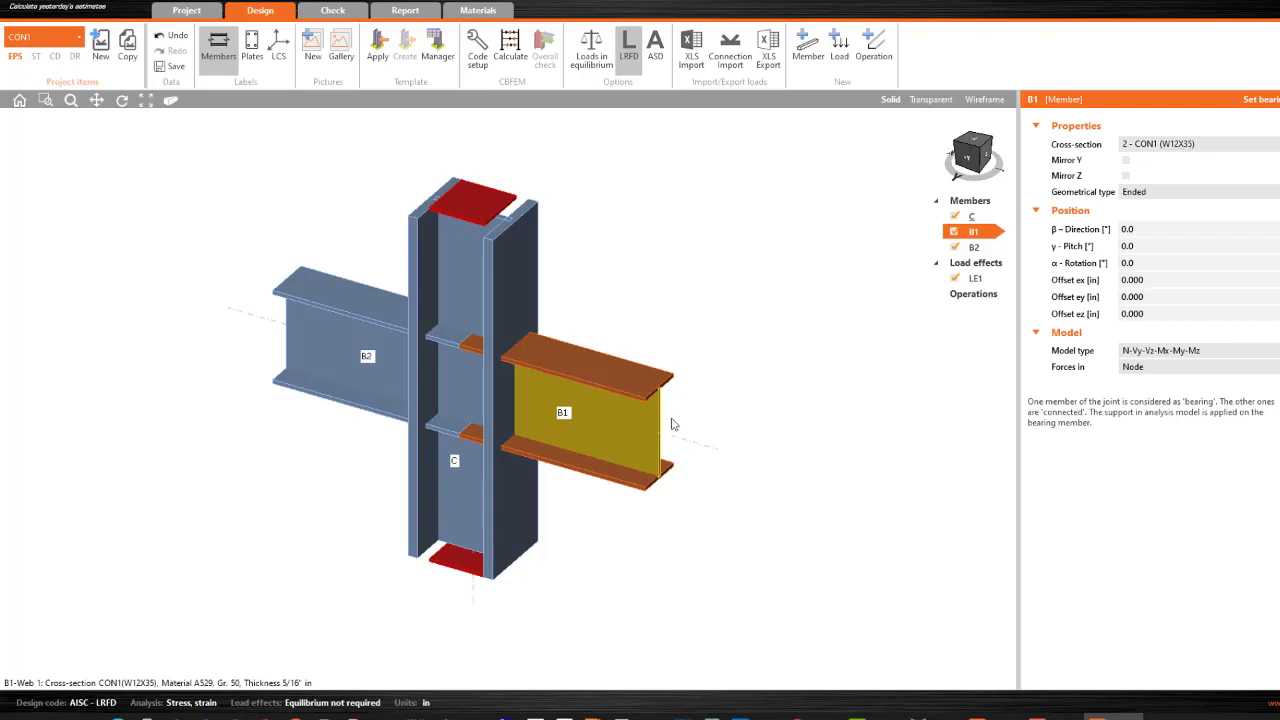
click(977, 279)
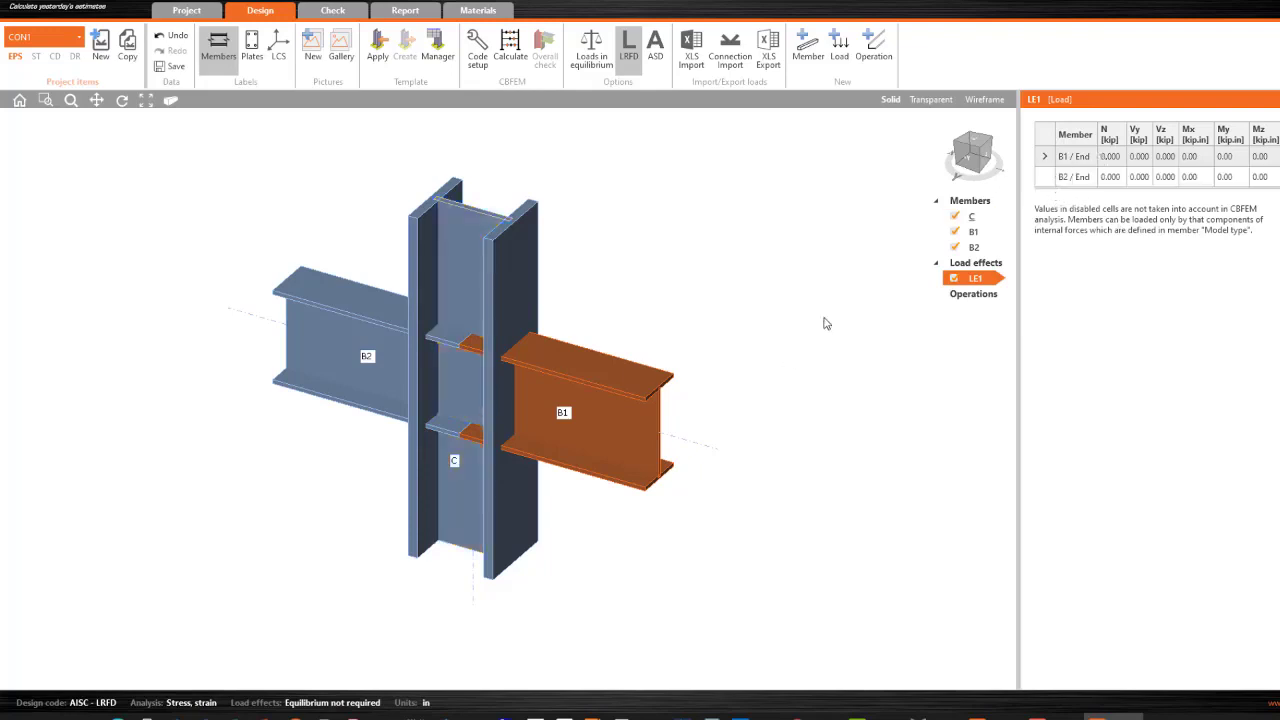
click(1116, 160)
click(1143, 157)
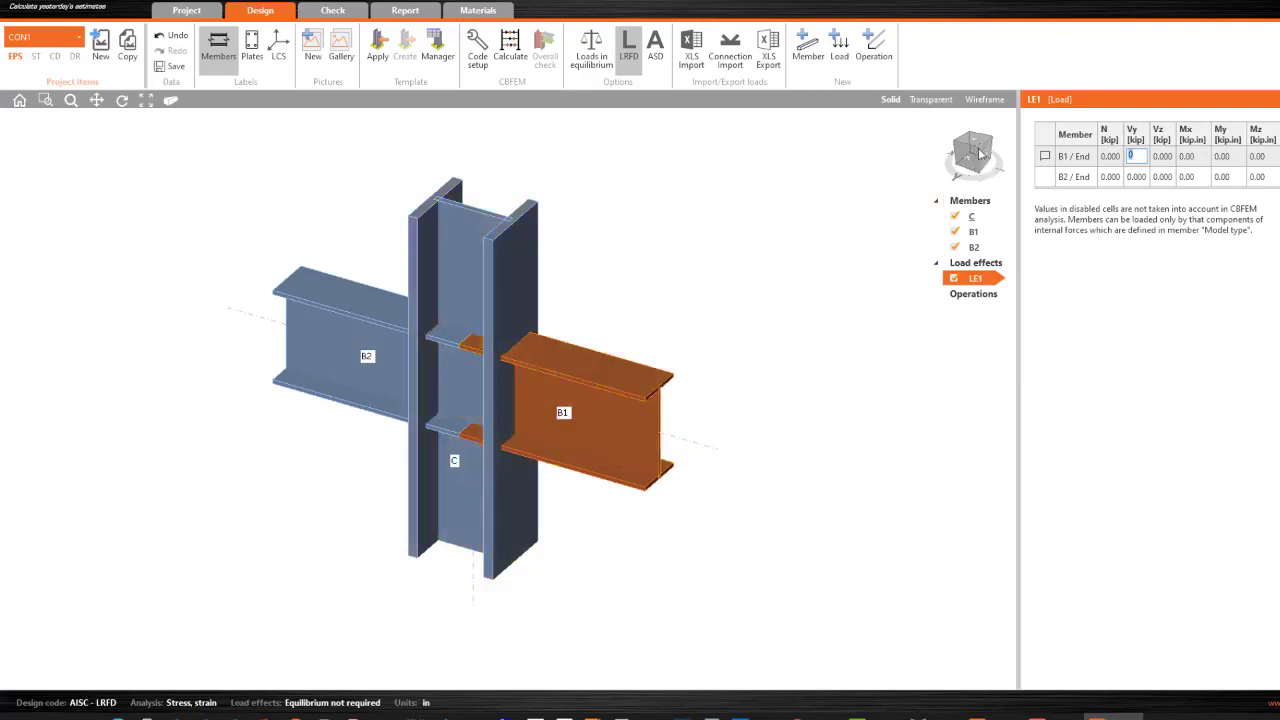
key(Escape)
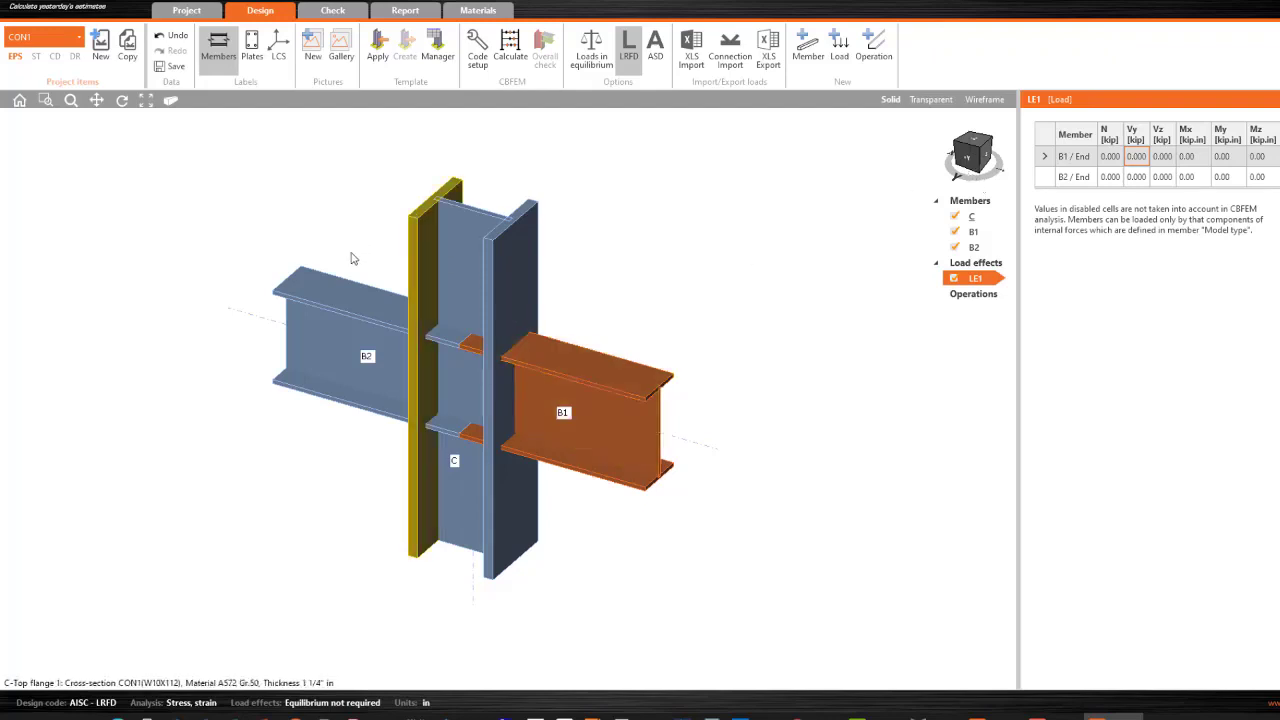
click(971, 158)
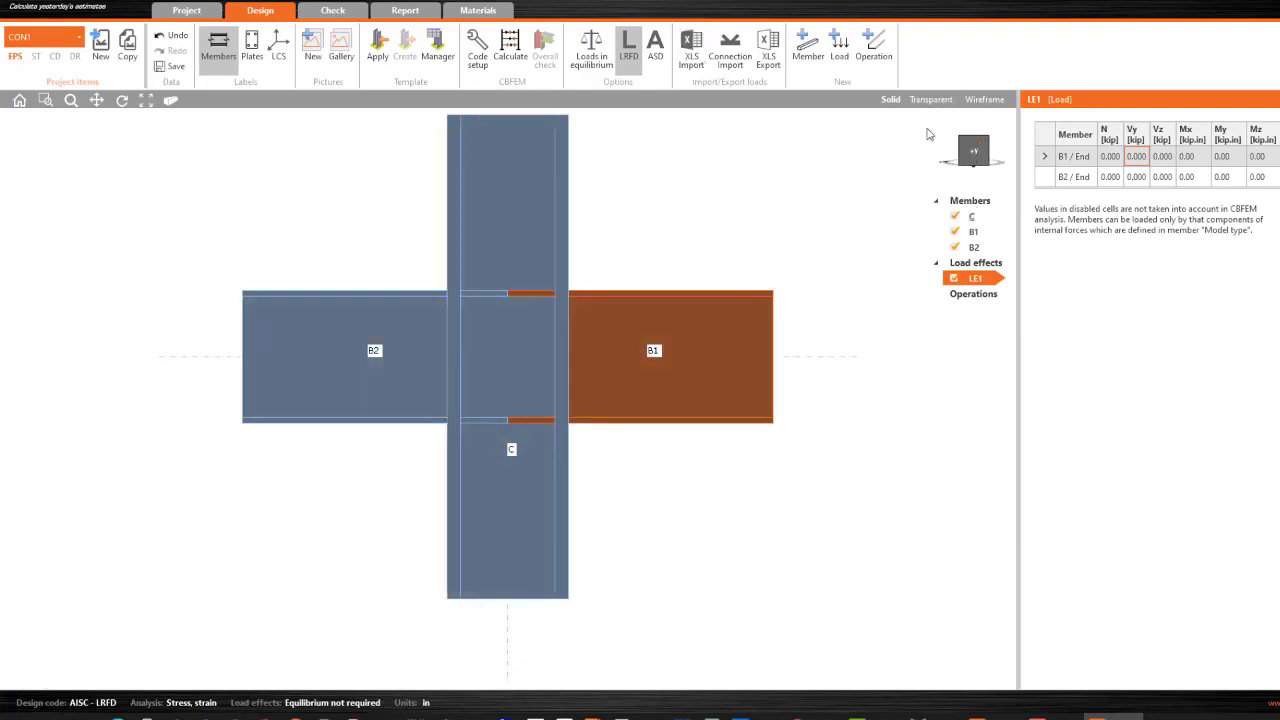
click(961, 143)
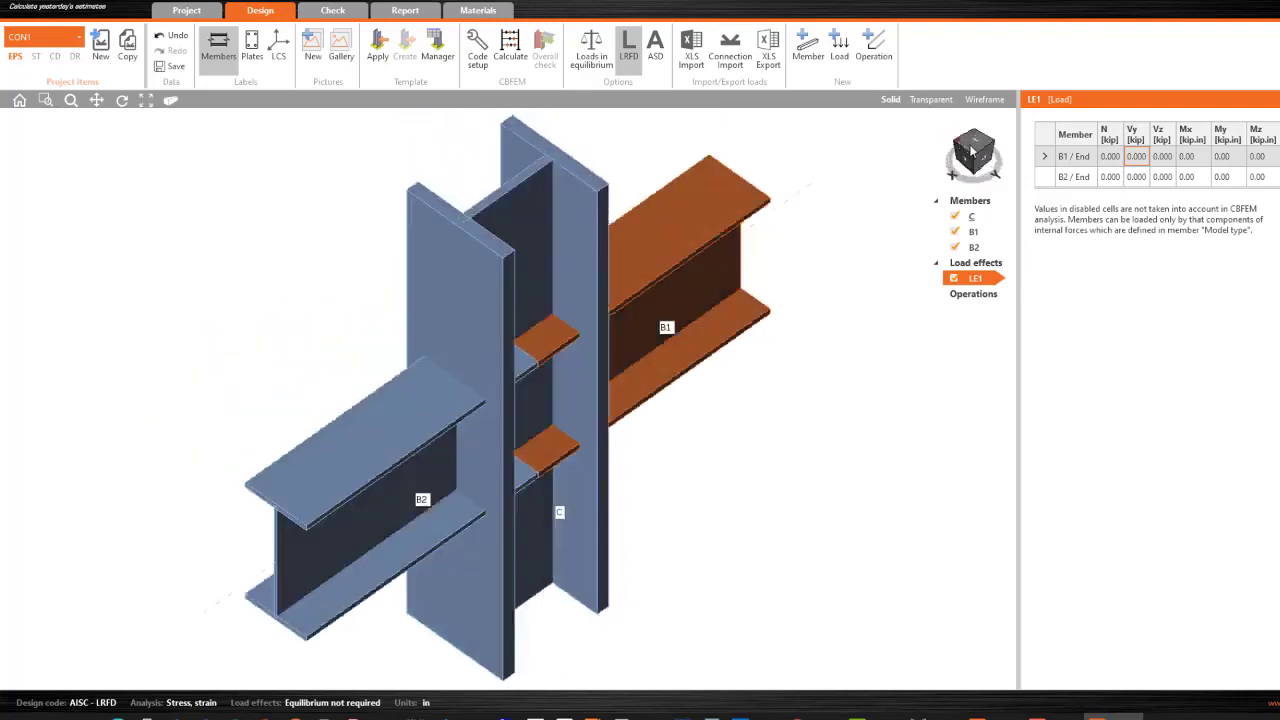
click(959, 150)
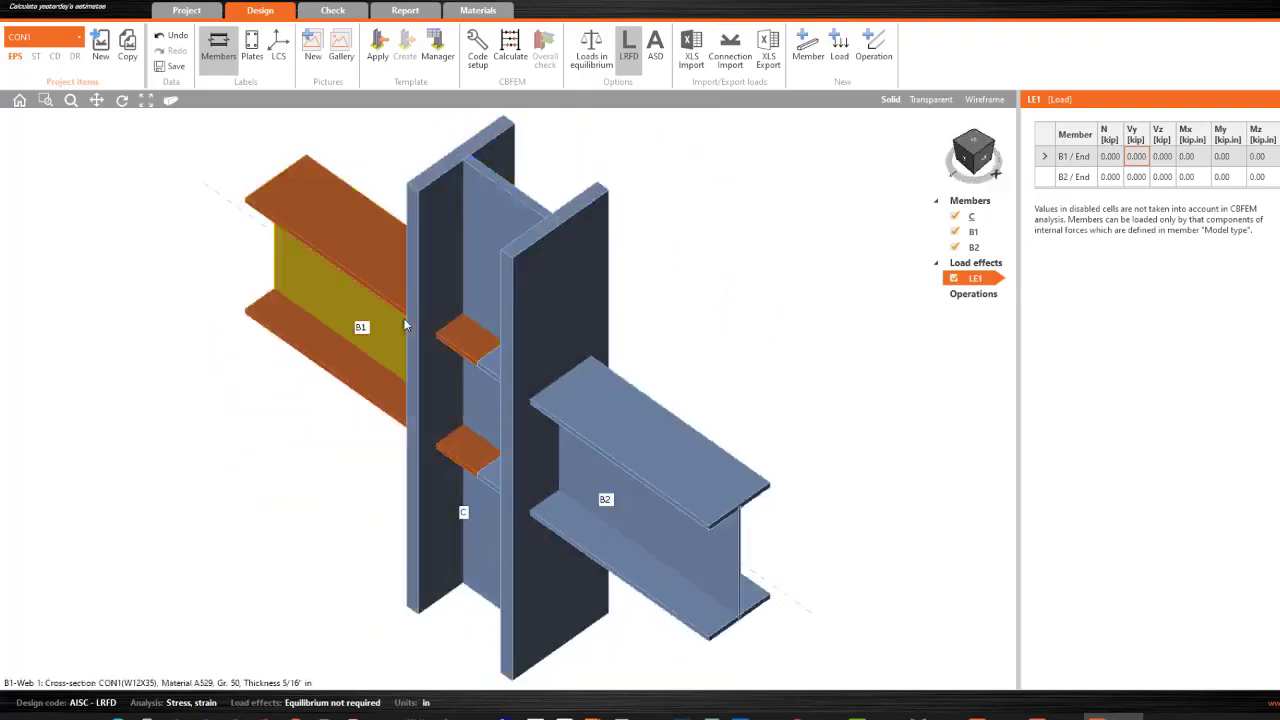
click(959, 150)
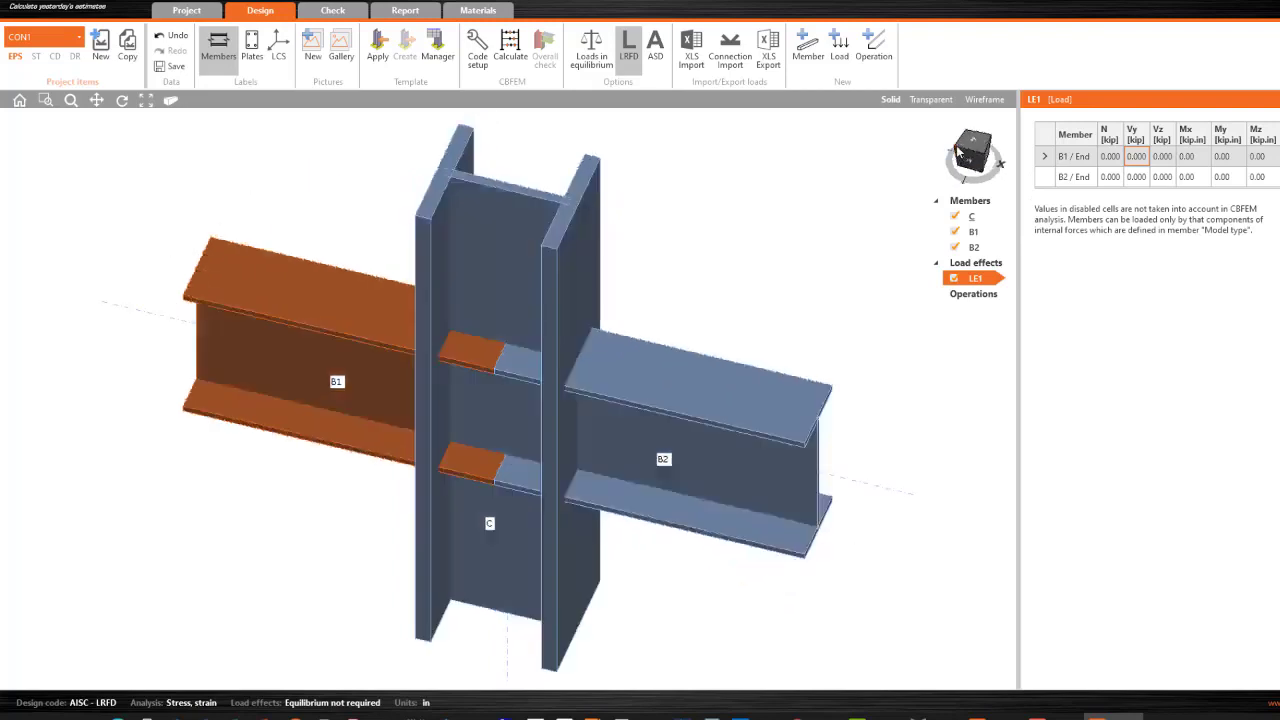
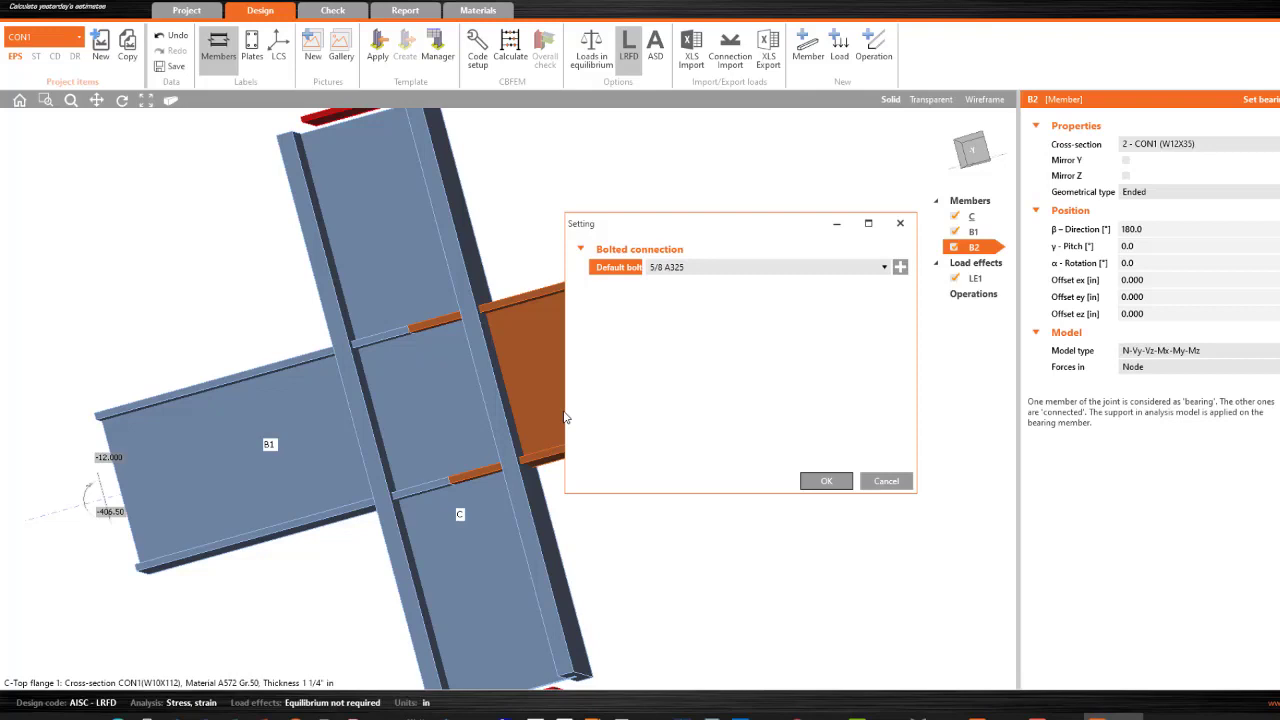
- Add 30 A325M as the default bolt and generate the bolted, stiffened end-plate connection between beam B2 and column C
click(899, 268)
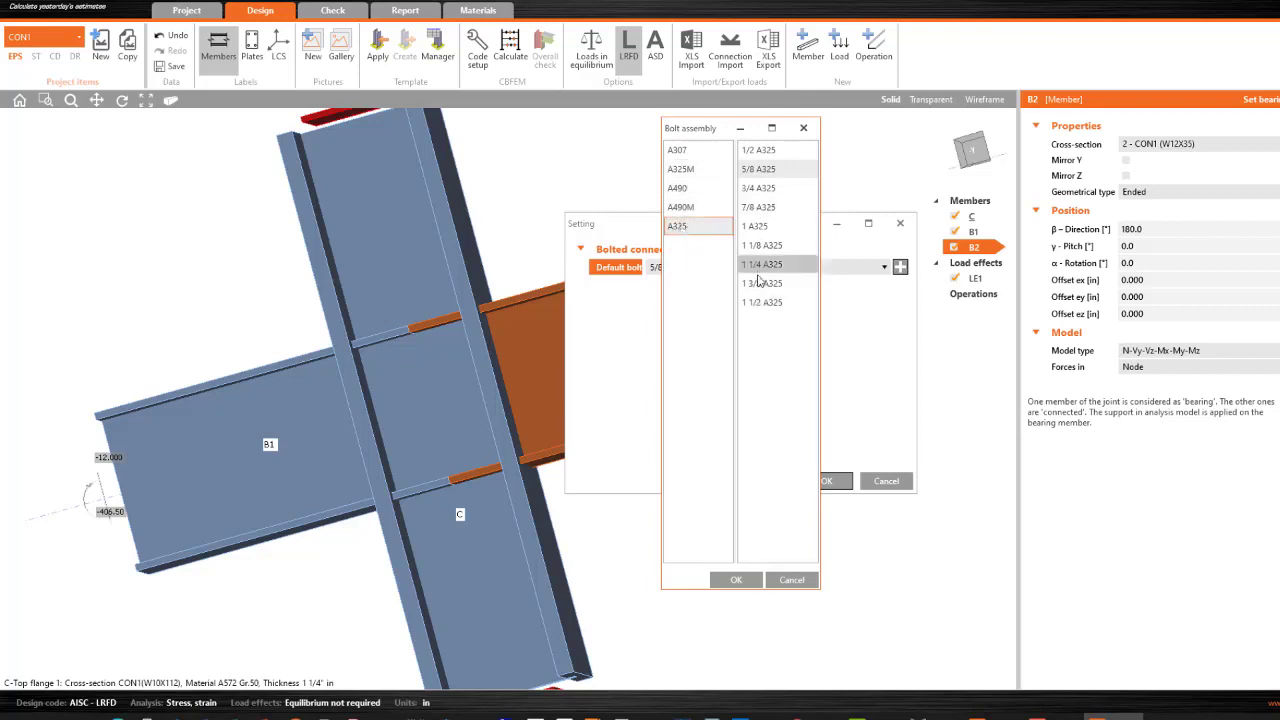
click(760, 207)
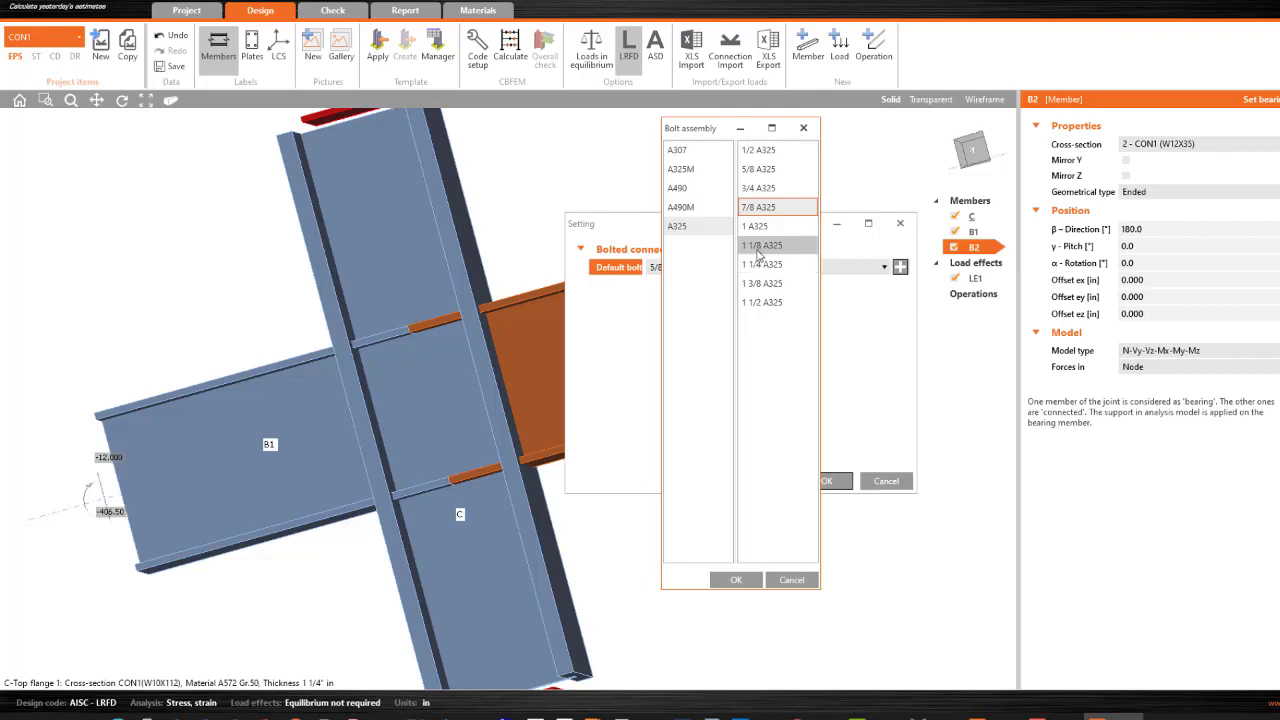
click(760, 247)
click(697, 208)
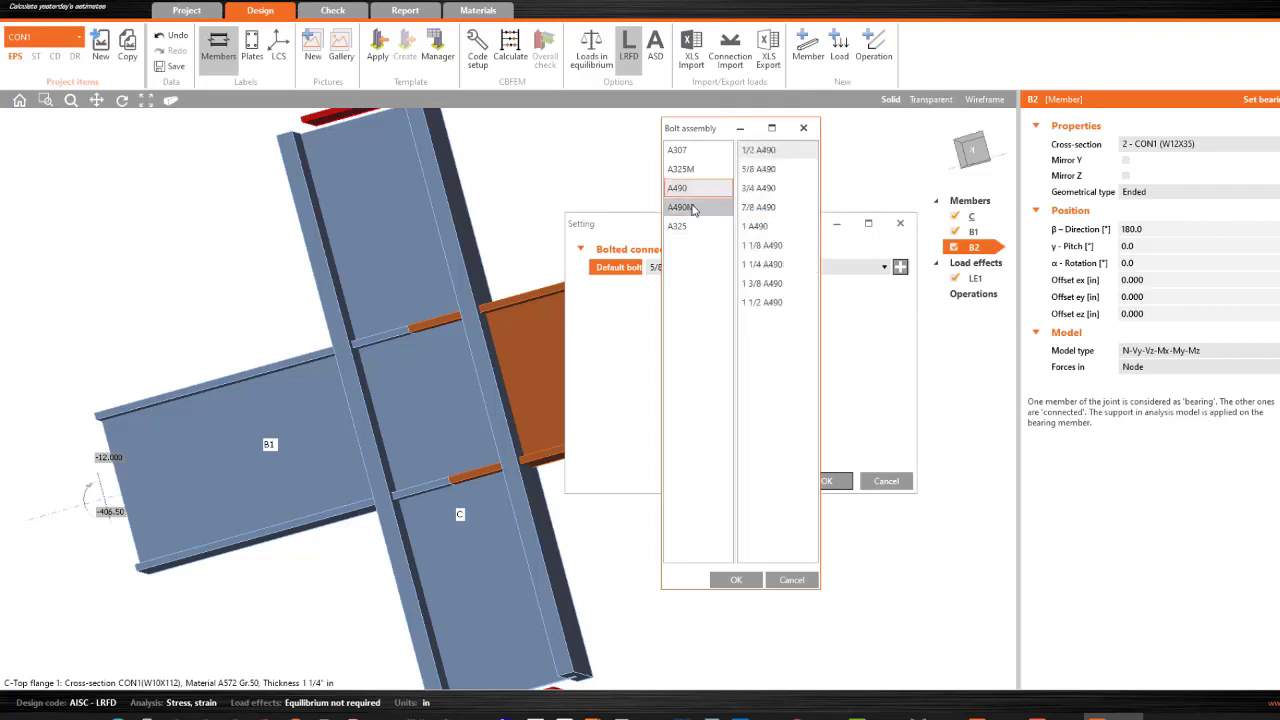
click(697, 170)
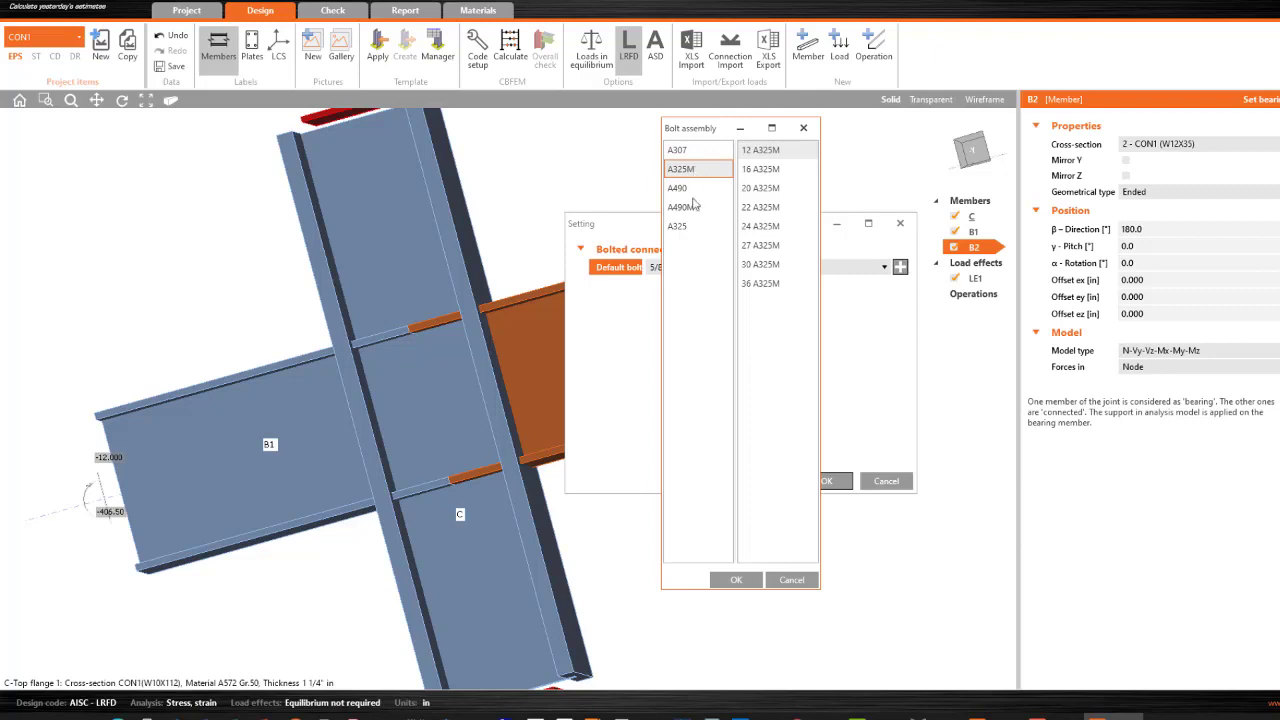
click(765, 264)
click(737, 581)
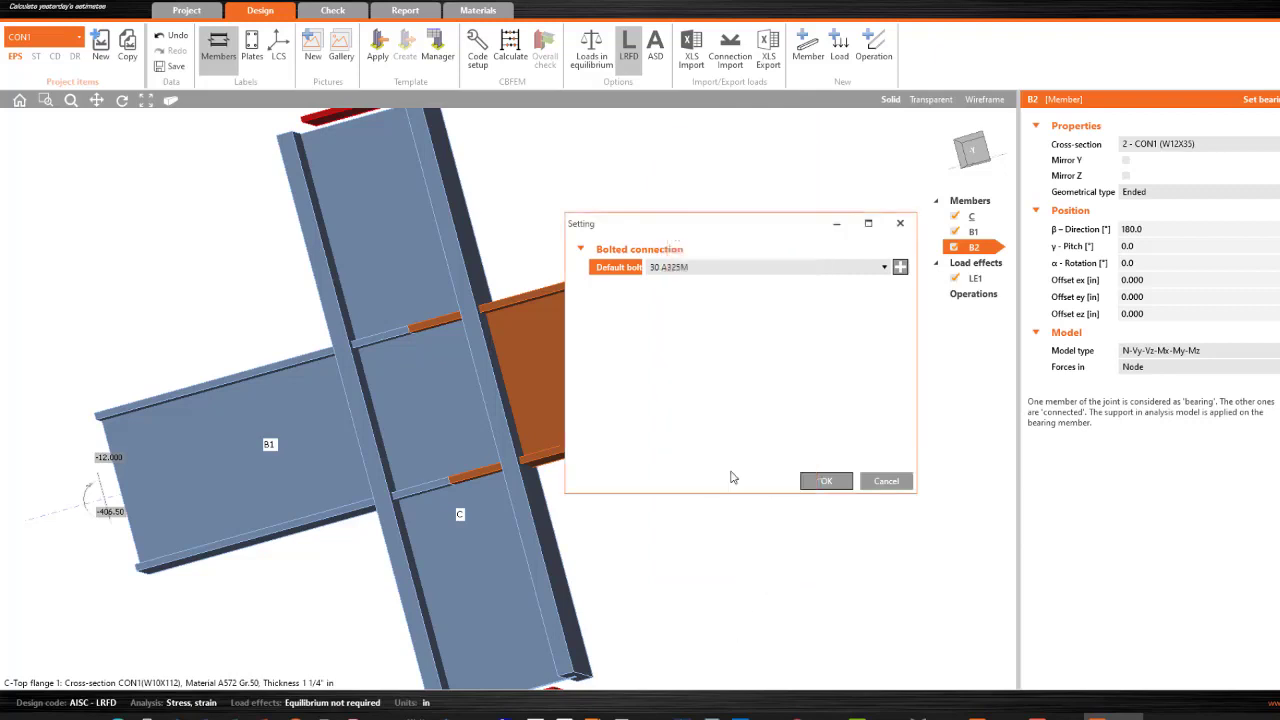
click(825, 481)
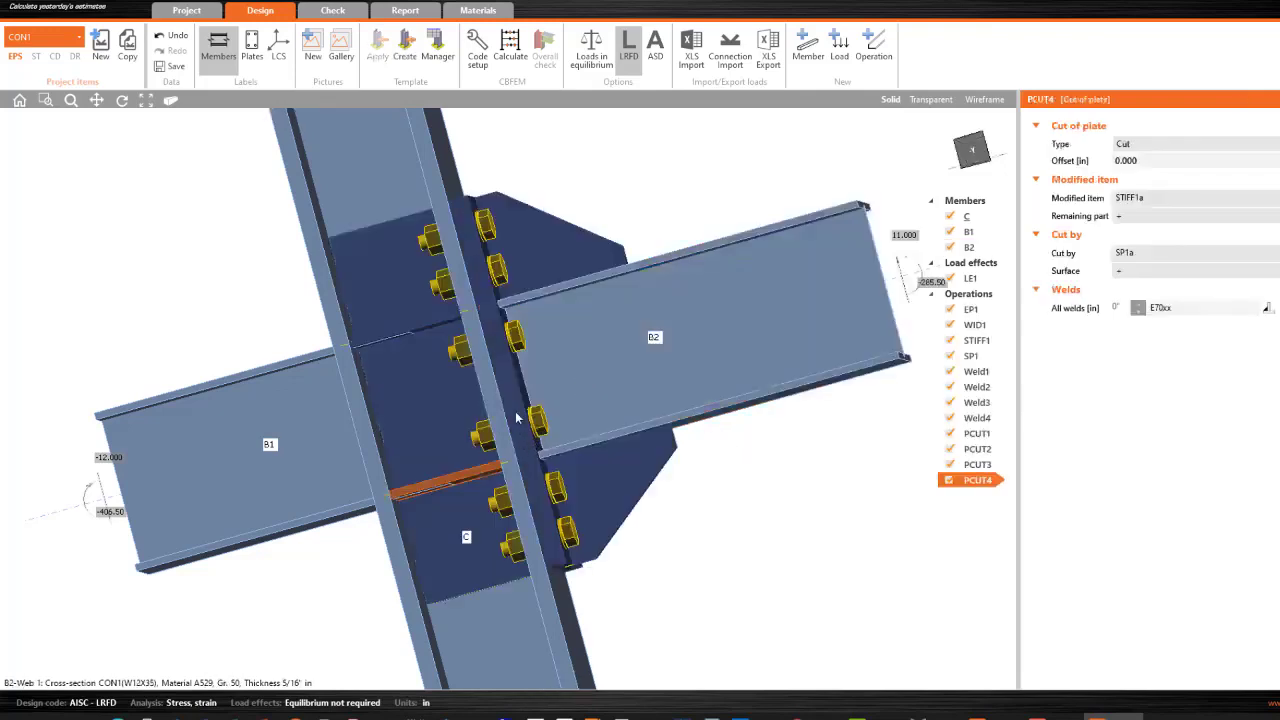
- Connect beam B1 to column C with the same stiffened end-plate connection, using 30 A325M as the default bolt
scroll(578, 383, down, 3)
middle_drag(643, 438, 602, 443)
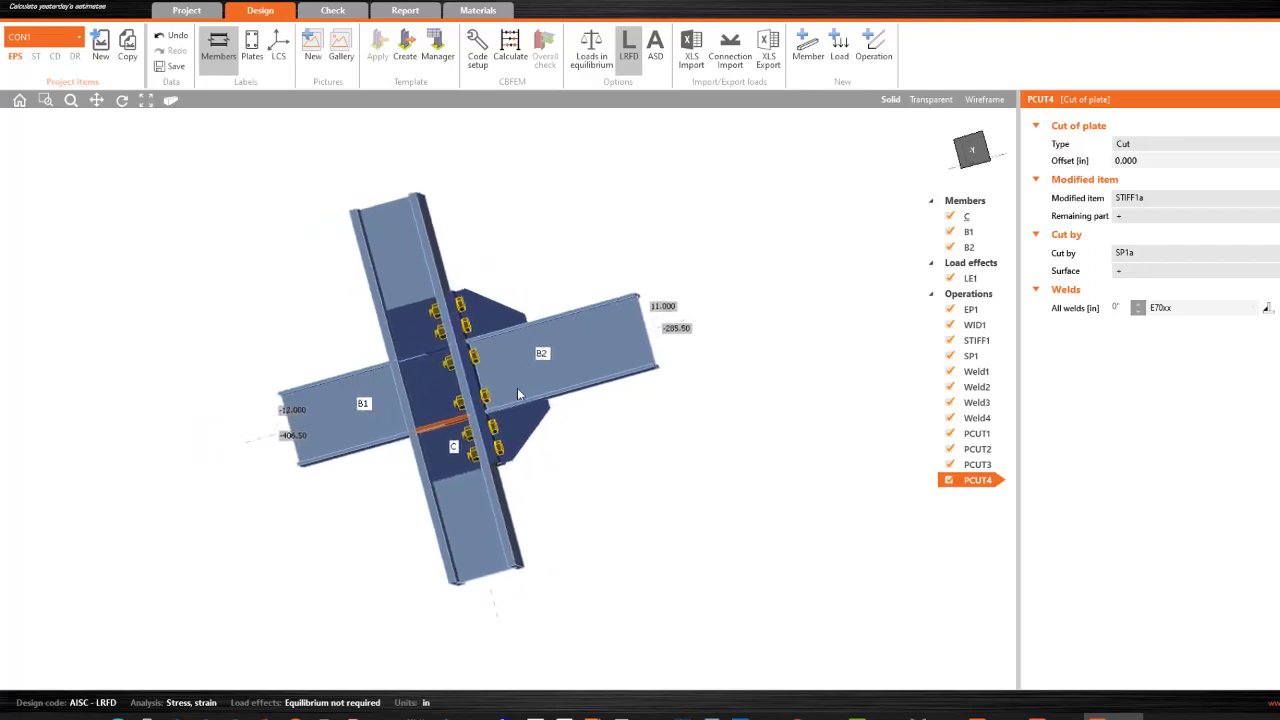
click(346, 410)
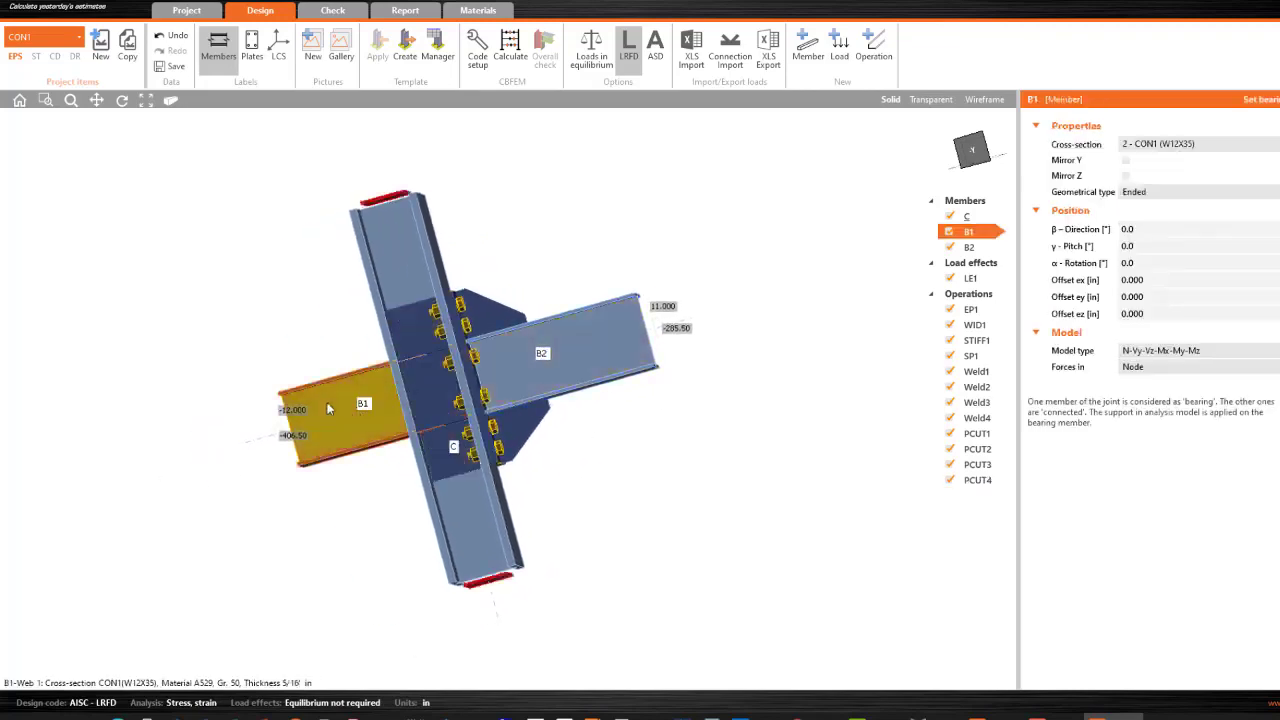
right_click(355, 396)
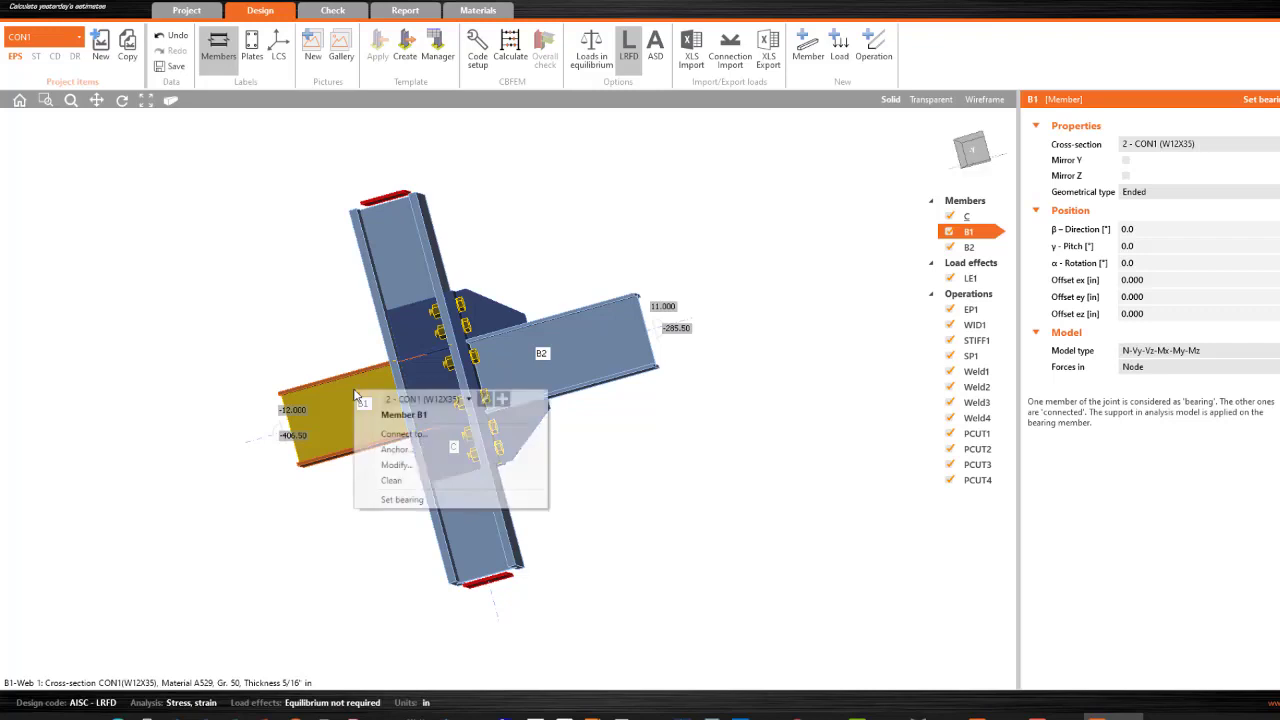
click(404, 433)
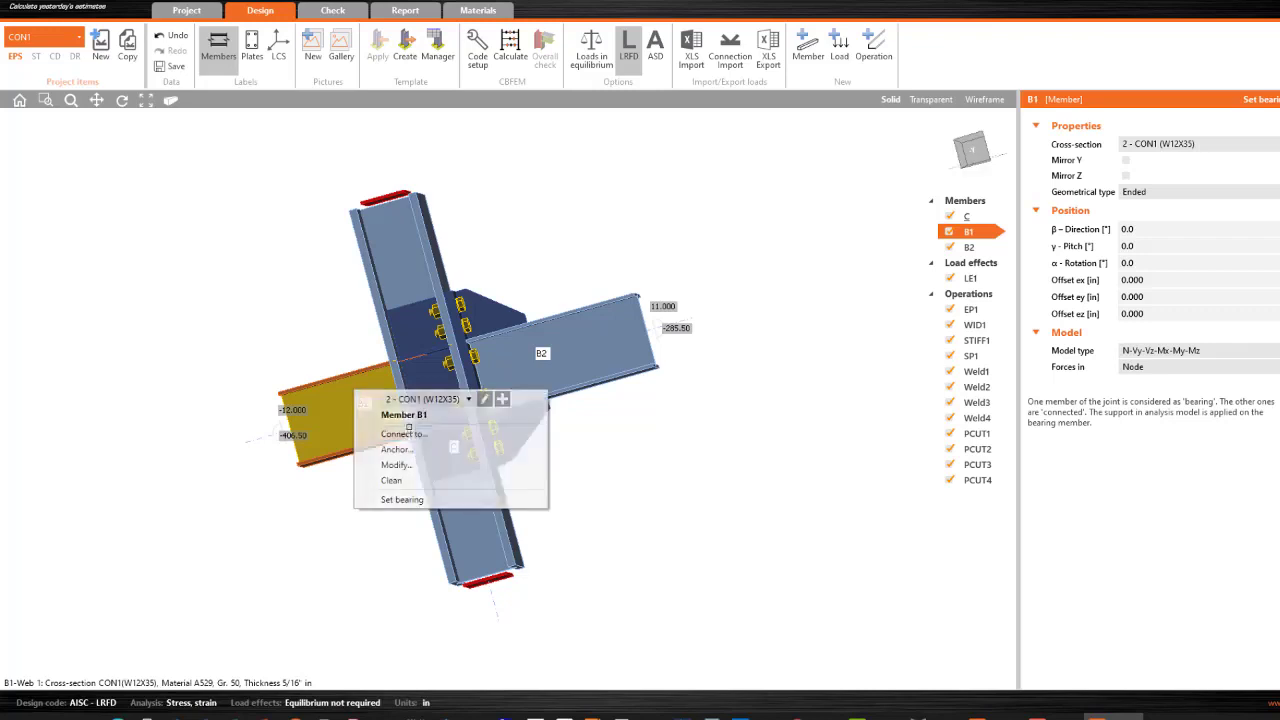
click(380, 310)
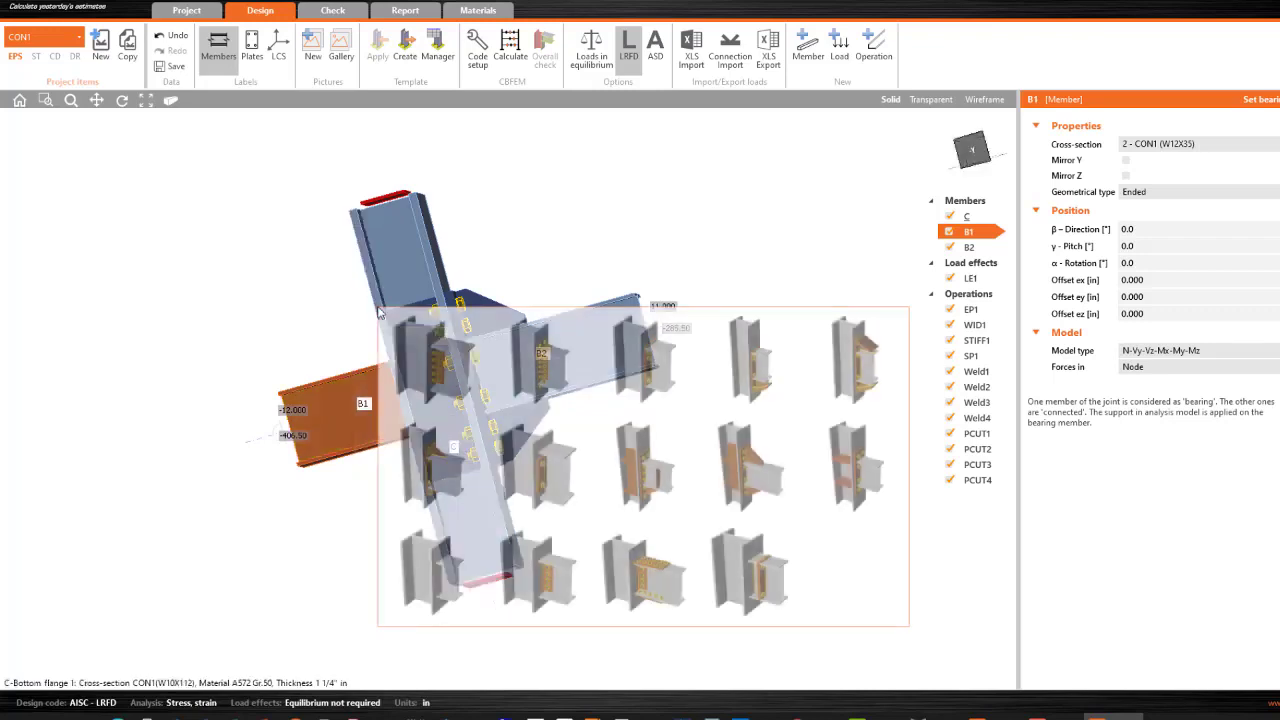
click(741, 483)
click(820, 260)
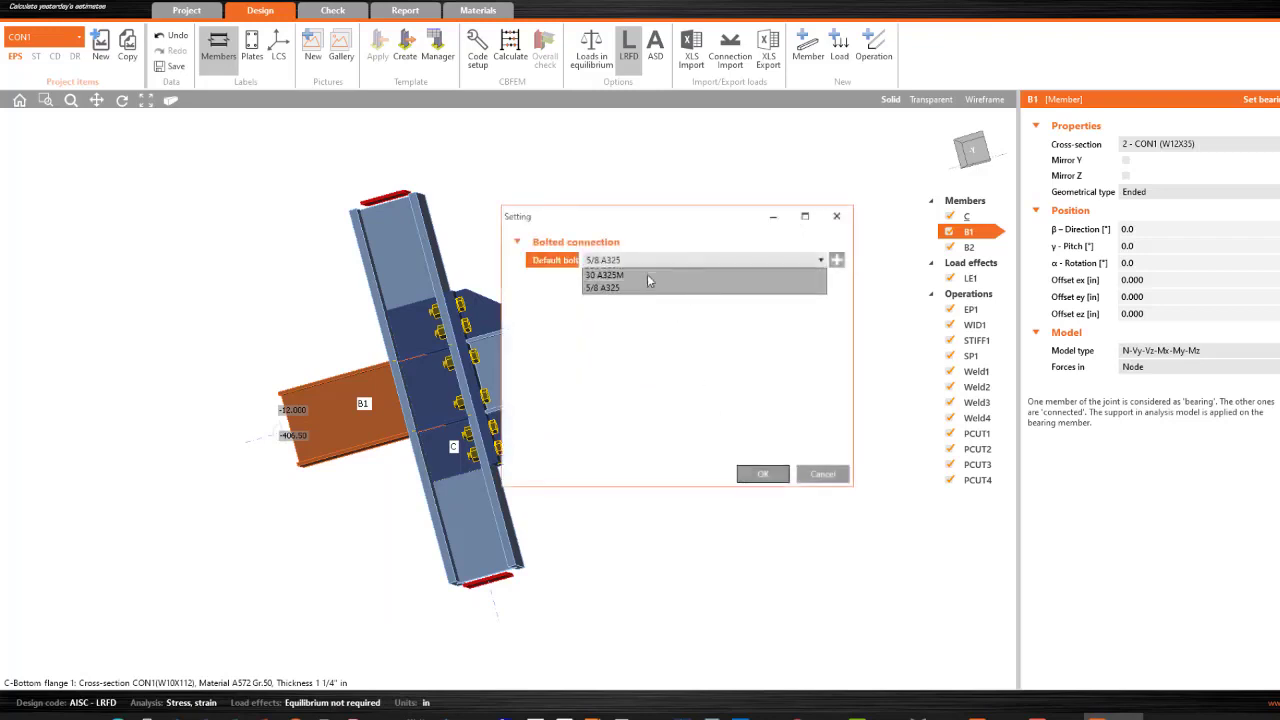
click(647, 287)
click(752, 474)
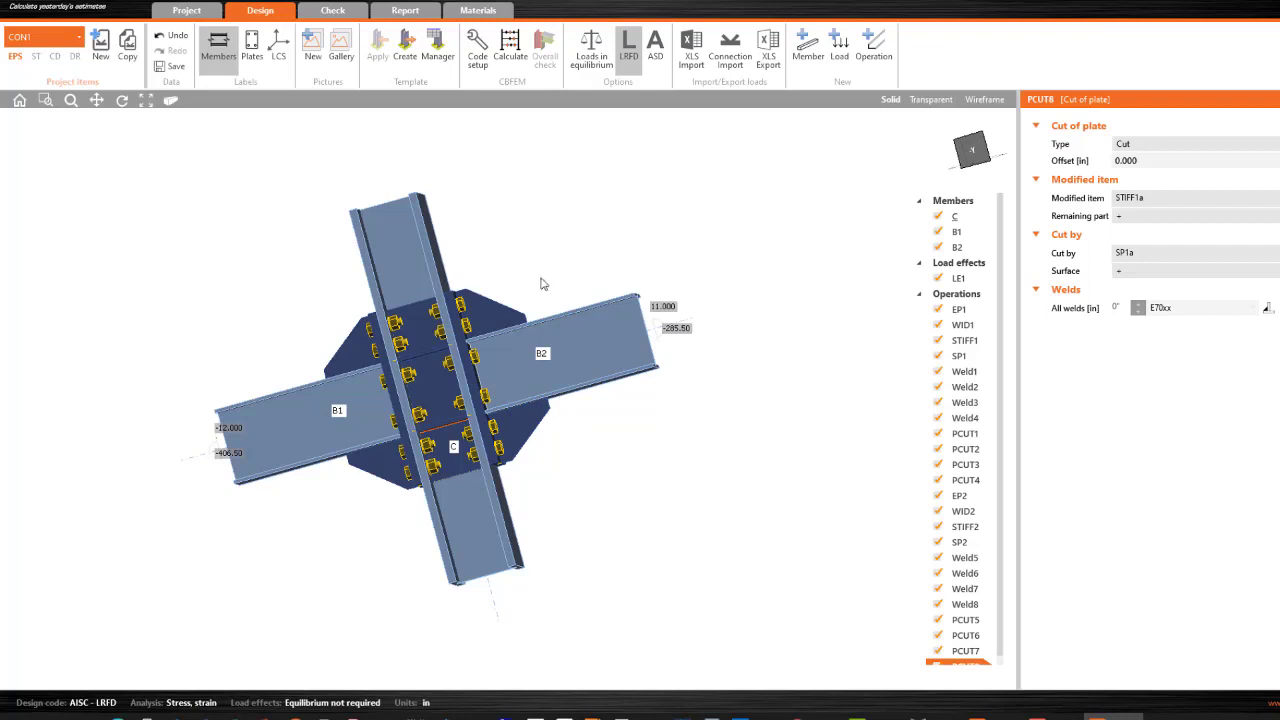
- Inspect the end plate, bolts and stiffeners joining beam B1 to column C in a close isometric view
click(958, 149)
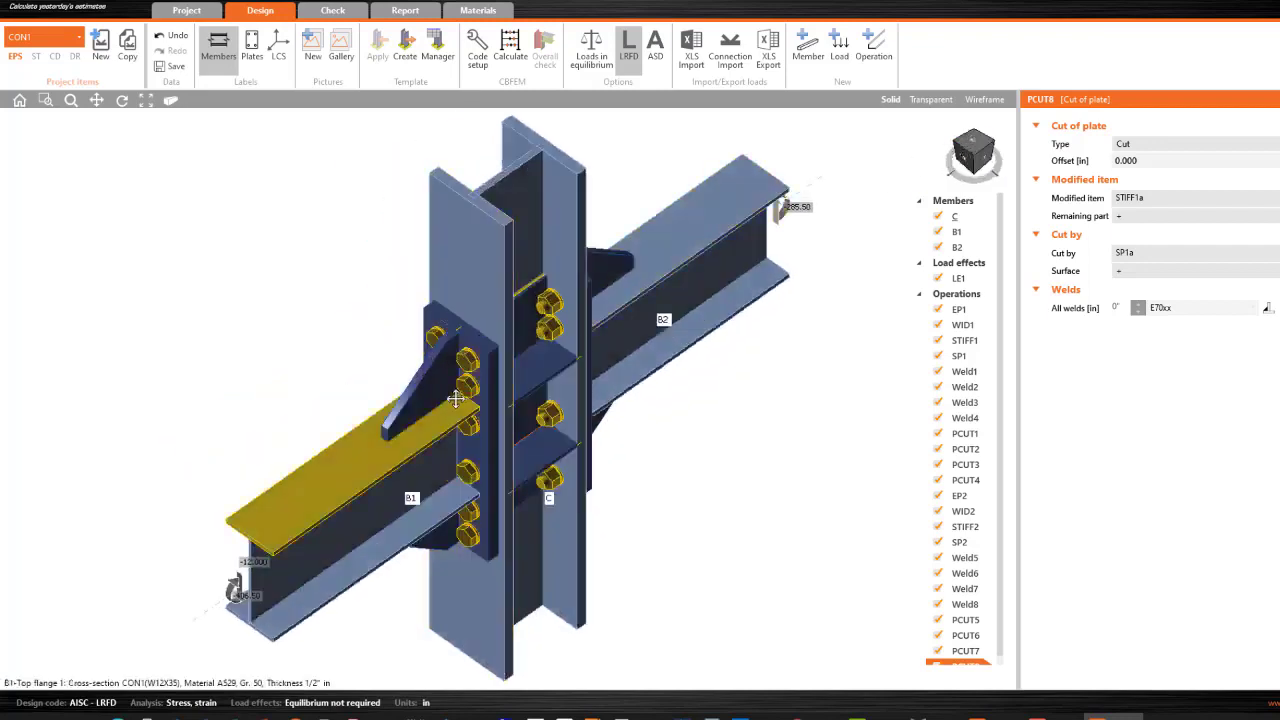
middle_drag(475, 406, 457, 371)
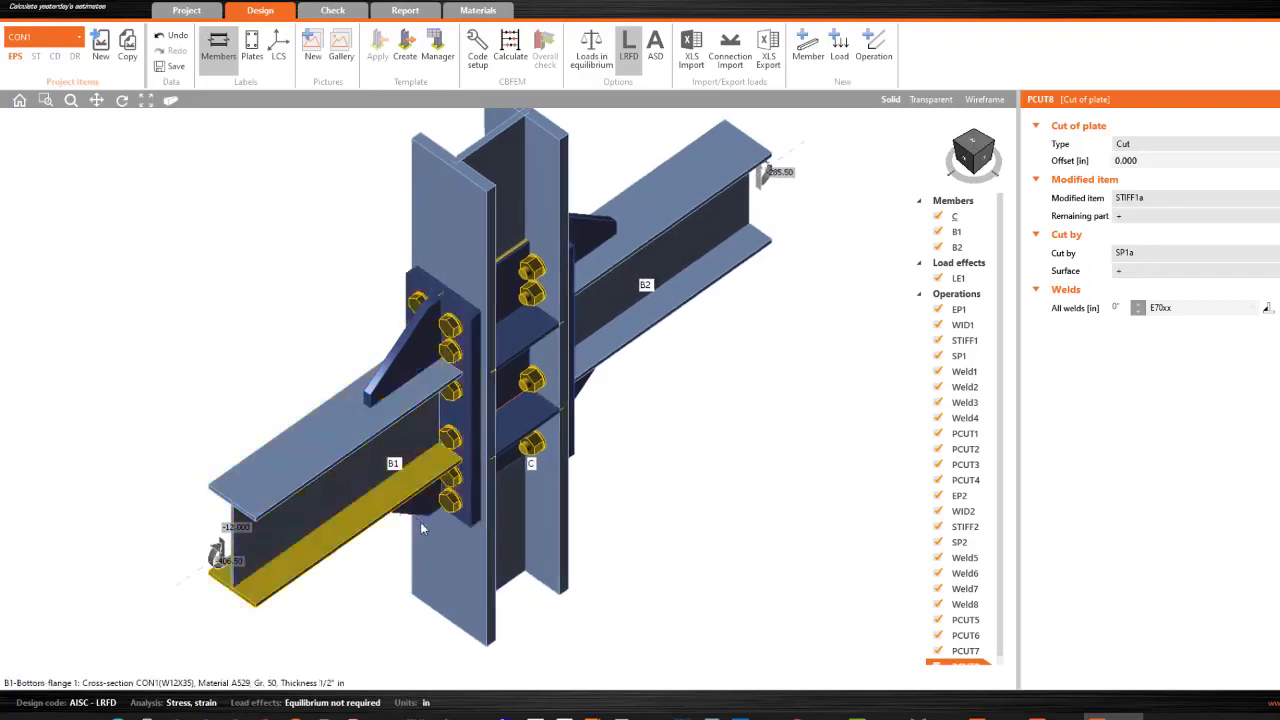
scroll(371, 463, up, 3)
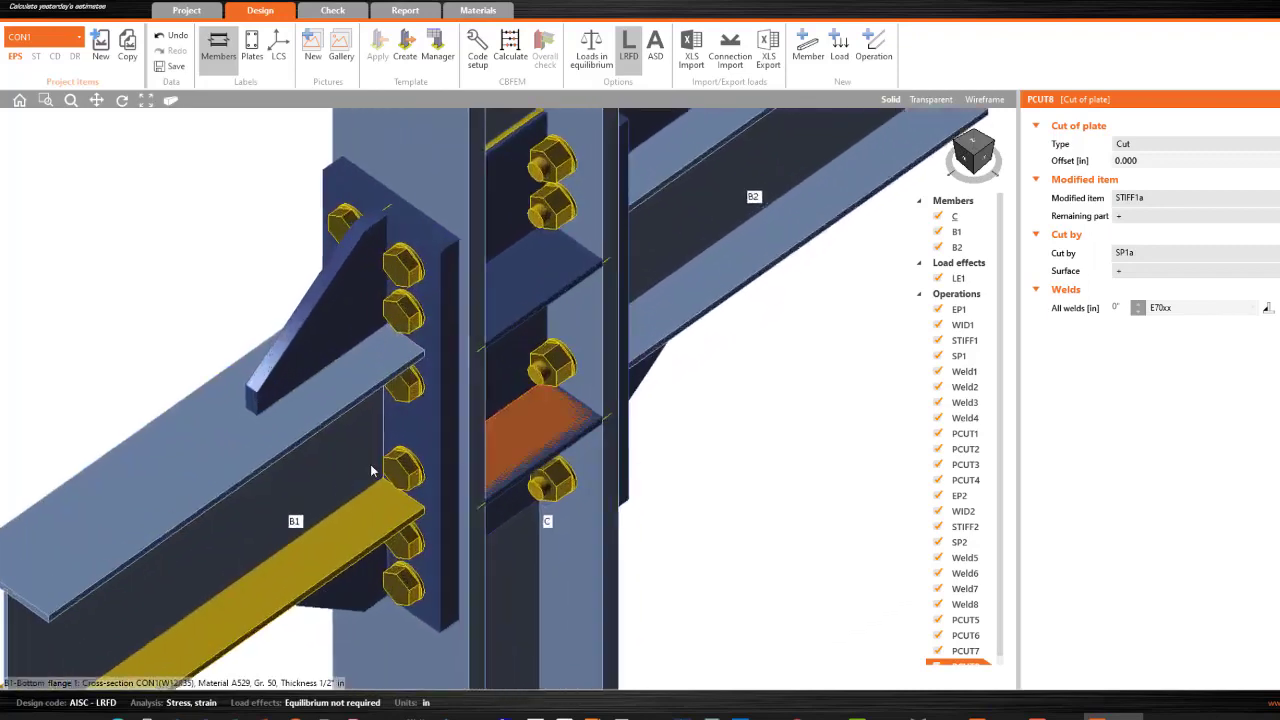
- Inspect the bolted joint from several sides and run the CBFEM calculation of connection CON1
scroll(371, 466, down, 3)
ctrl+middle_drag(368, 463, 250, 430)
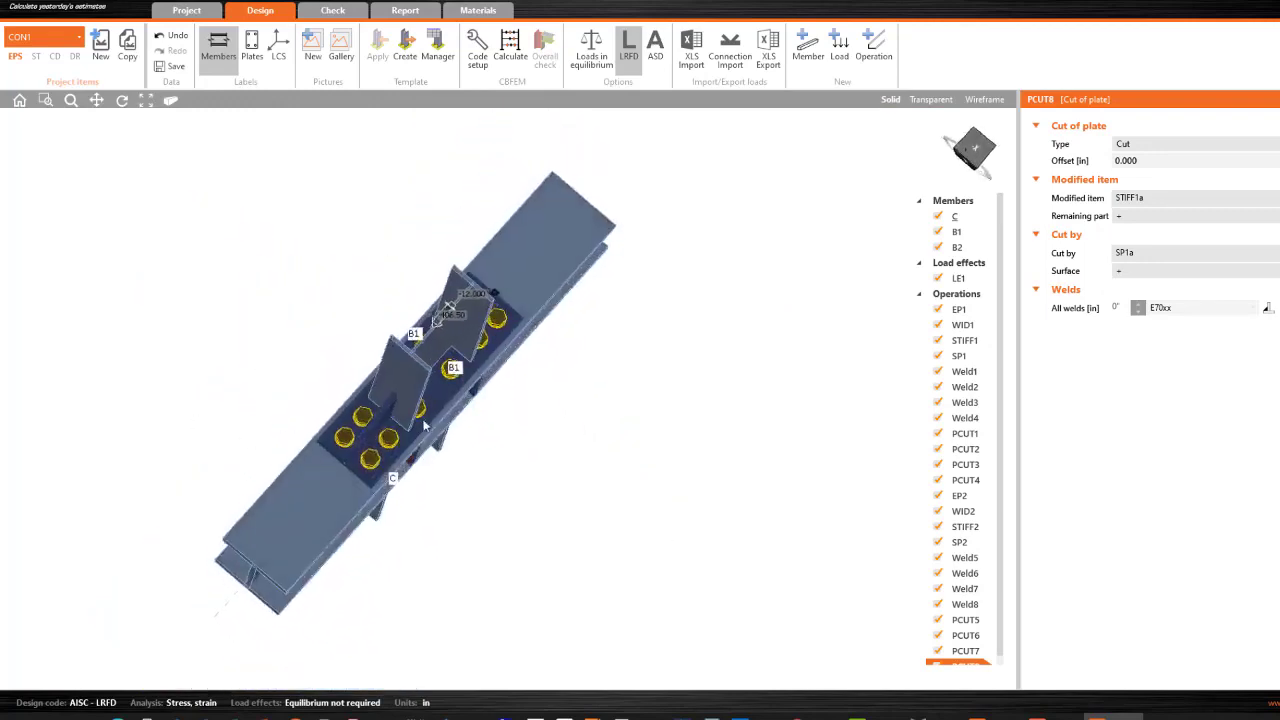
mouse_move(376, 406)
ctrl+middle_down()
mouse_move(329, 374)
mouse_move(384, 385)
mouse_move(391, 406)
ctrl+middle_up()
ctrl+middle_drag(488, 404, 471, 368)
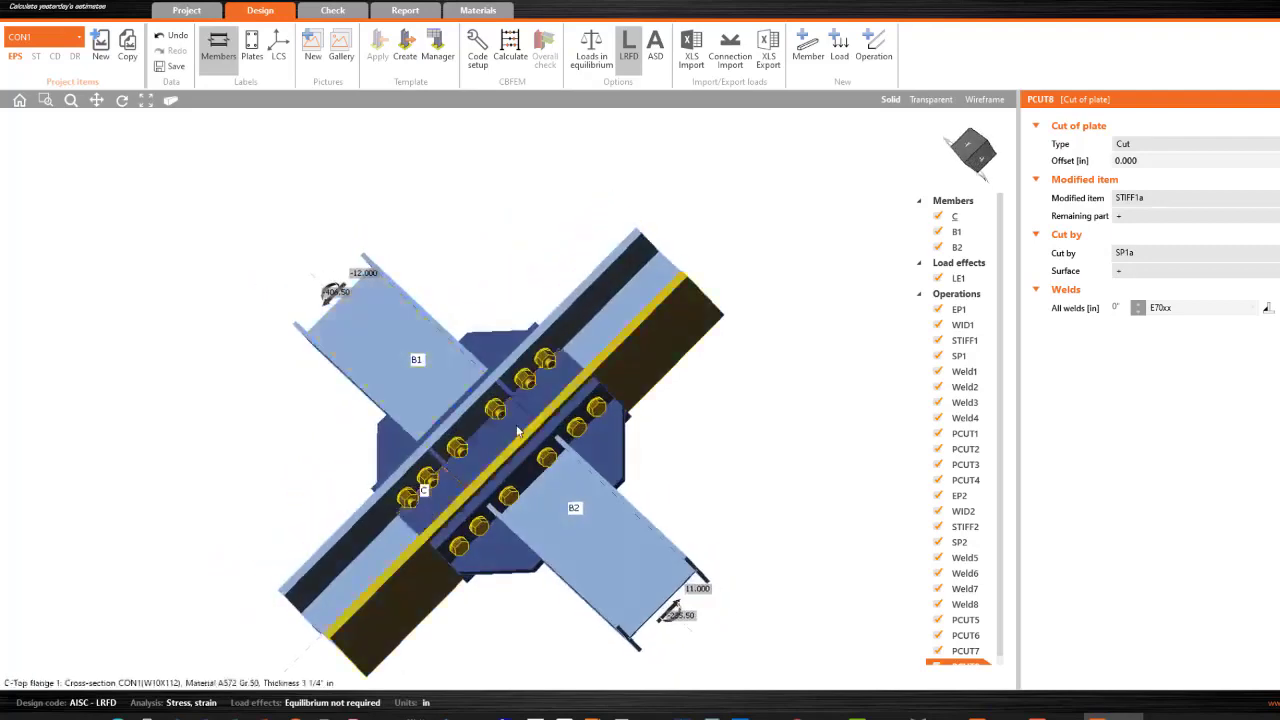
ctrl+middle_drag(429, 491, 560, 452)
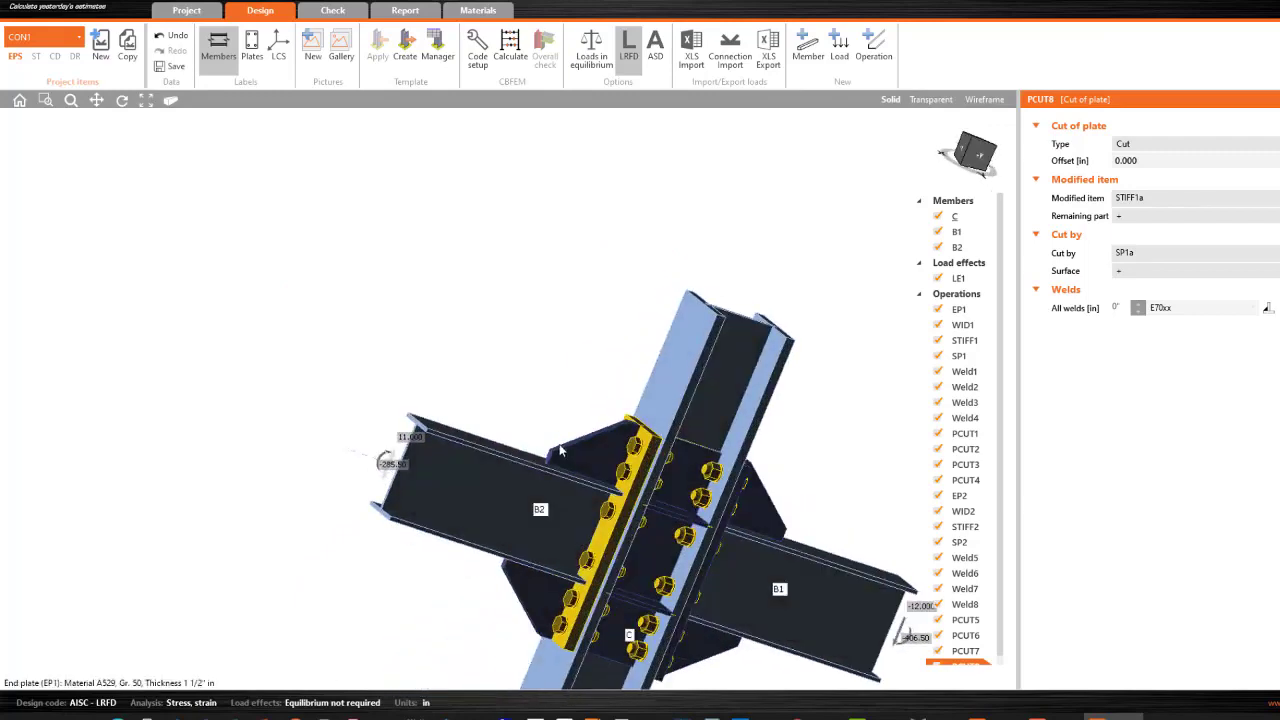
scroll(710, 537, up, 3)
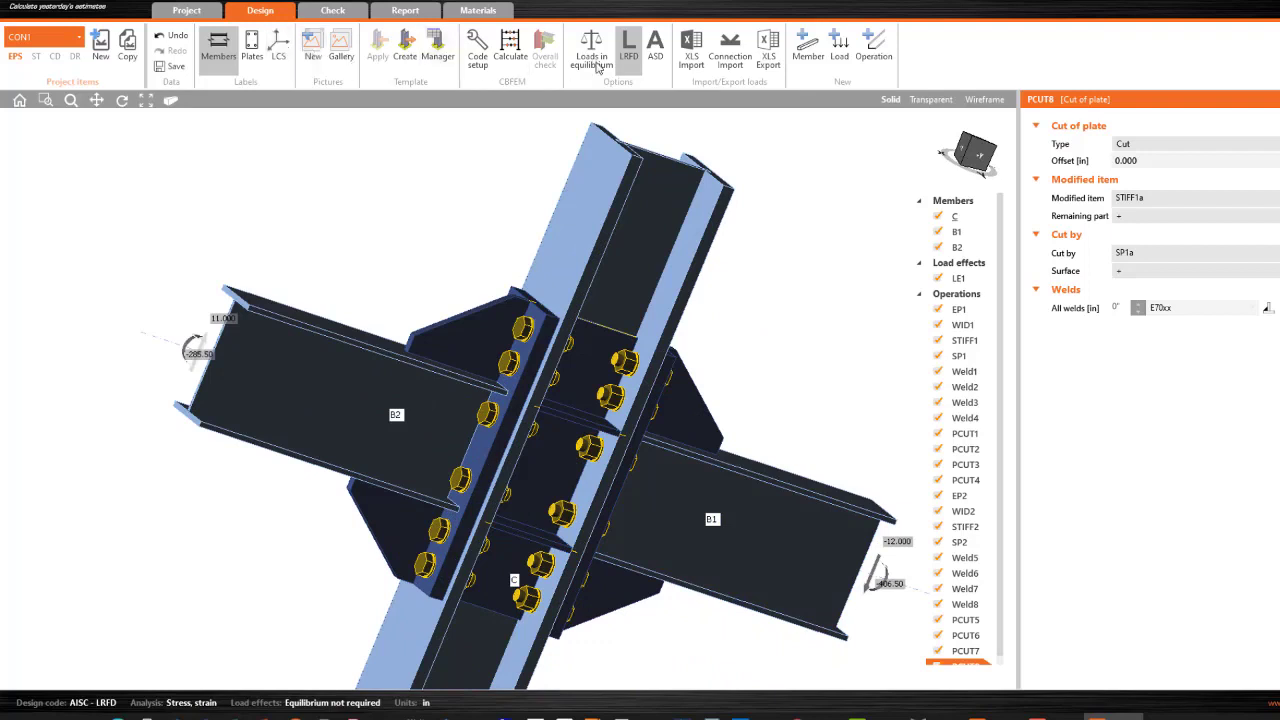
click(510, 47)
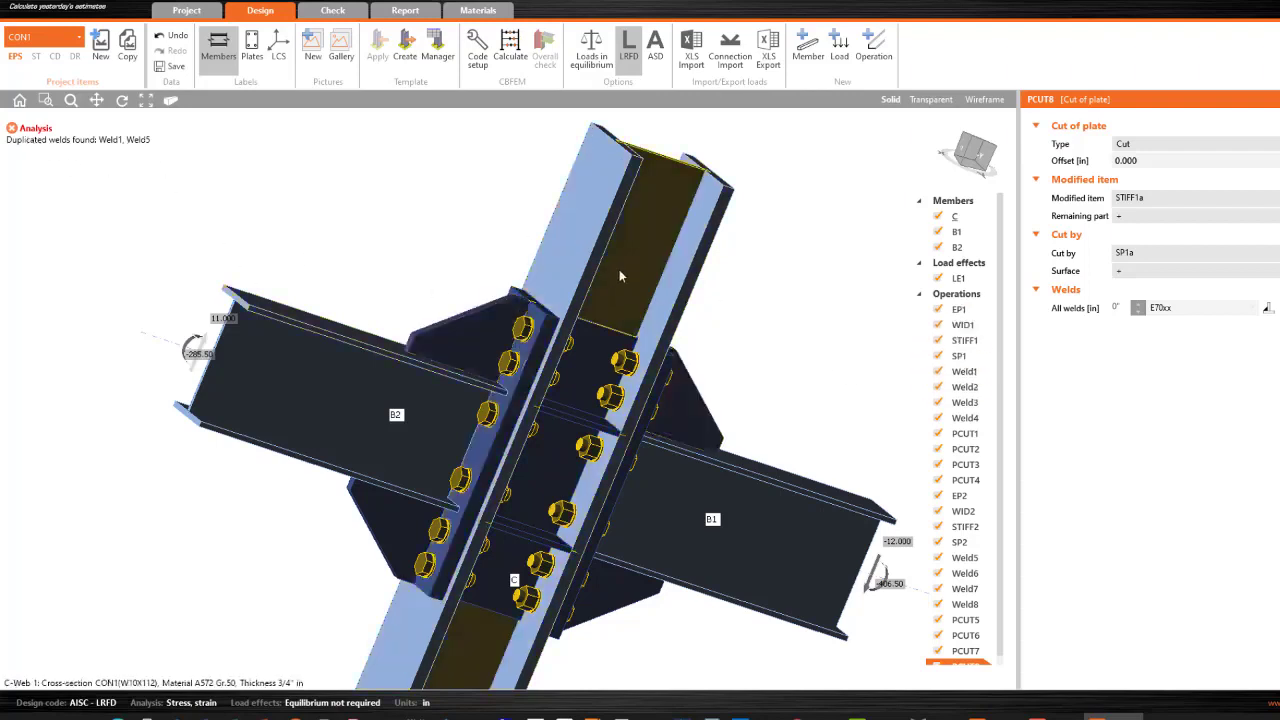
- Examine plate cut PCUT1 and stiffening plate SP1 for the cause of the duplicated welds, switching SP1 off and on again
middle_drag(625, 246, 511, 211)
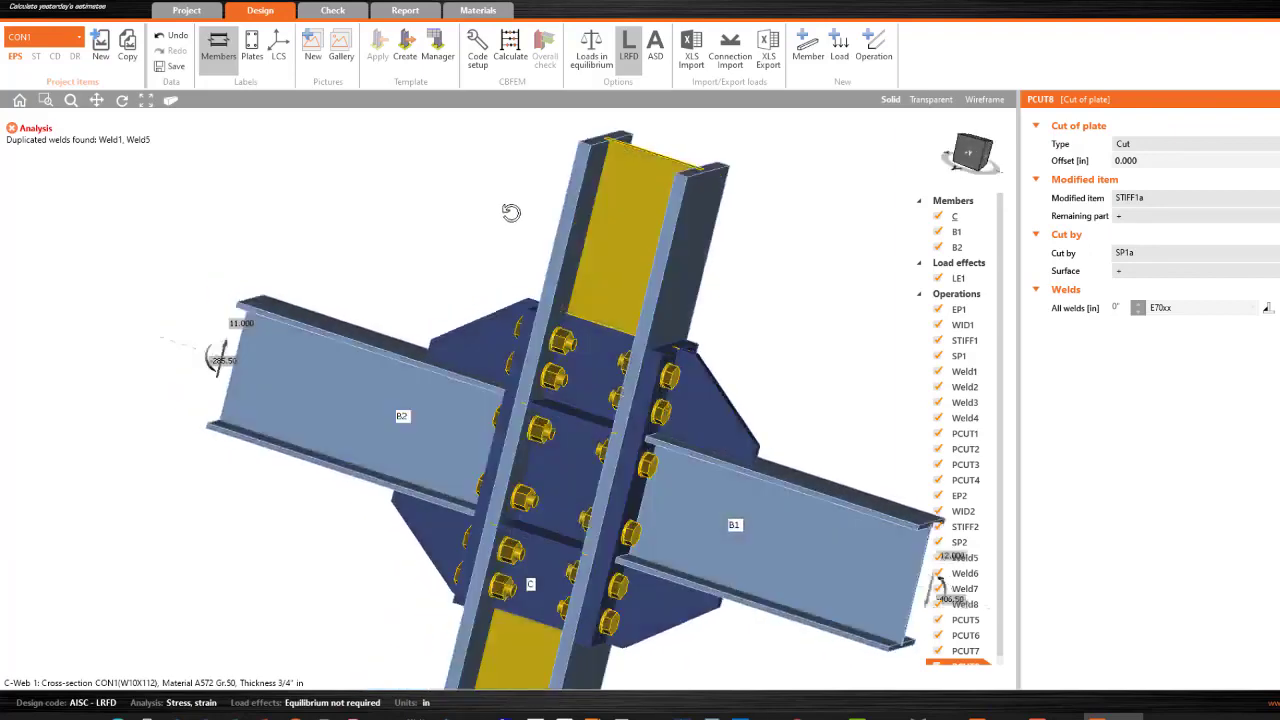
middle_drag(600, 295, 621, 435)
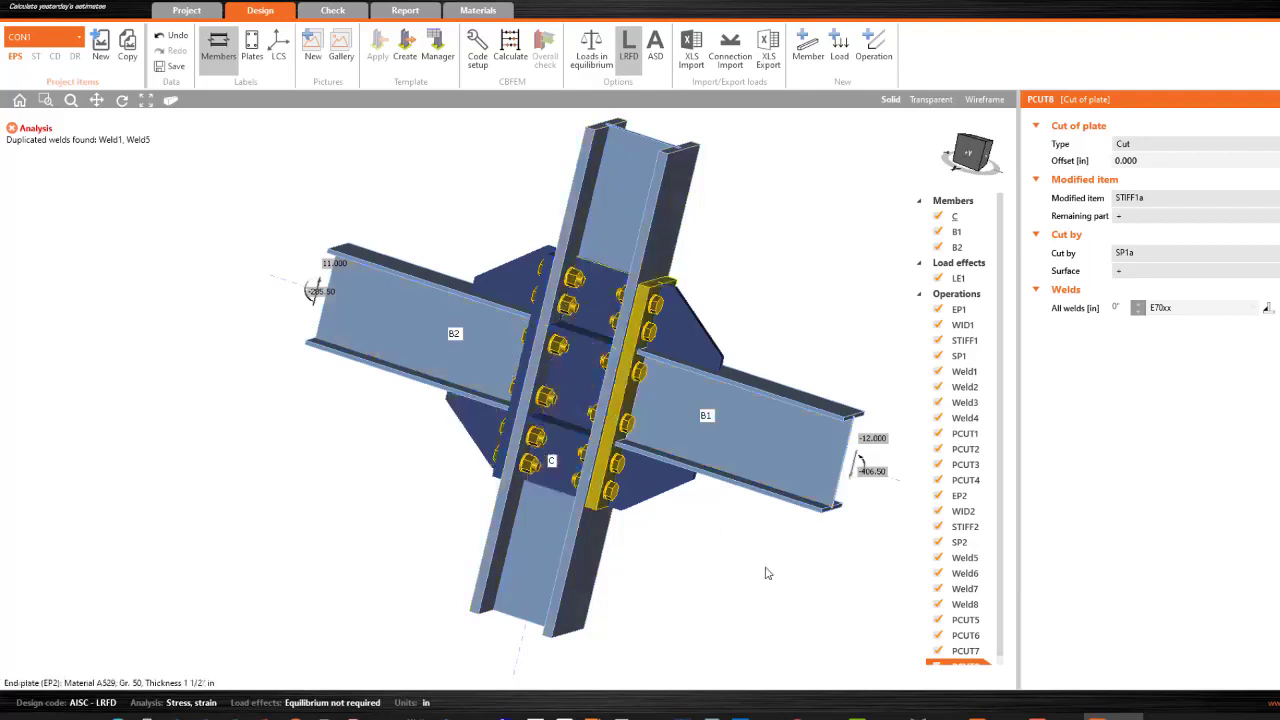
scroll(960, 340, down, 1)
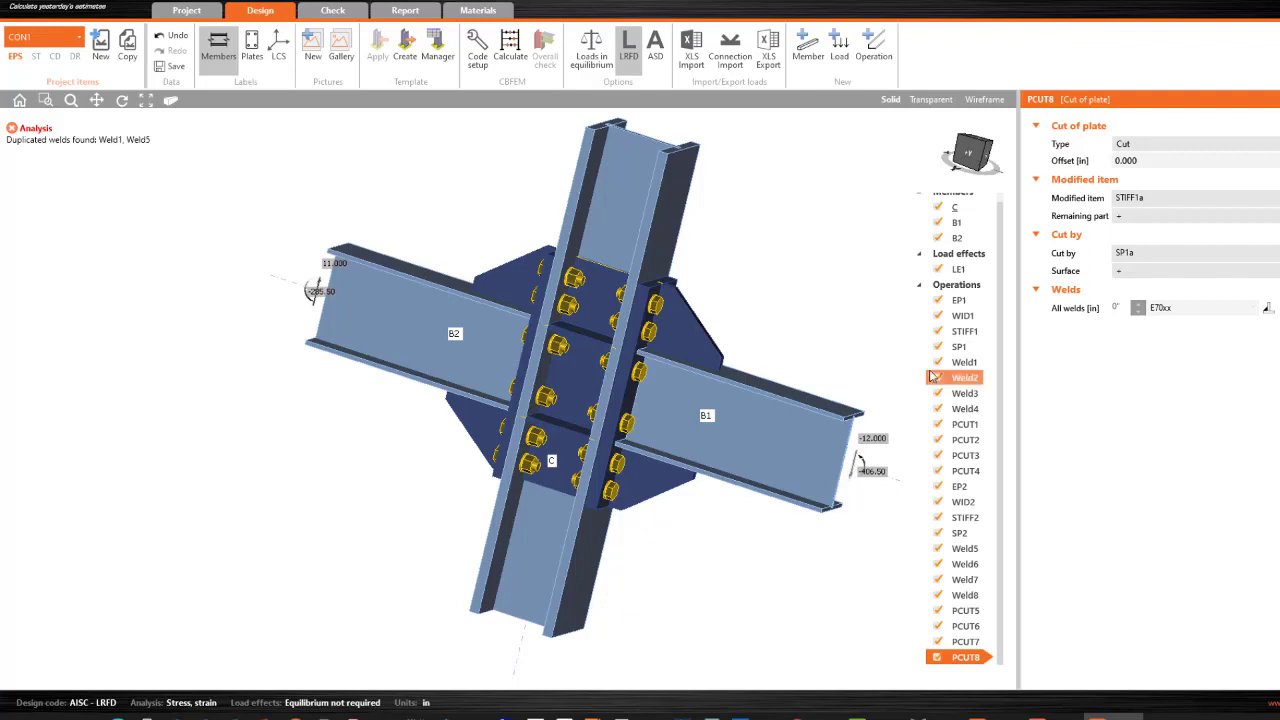
click(979, 425)
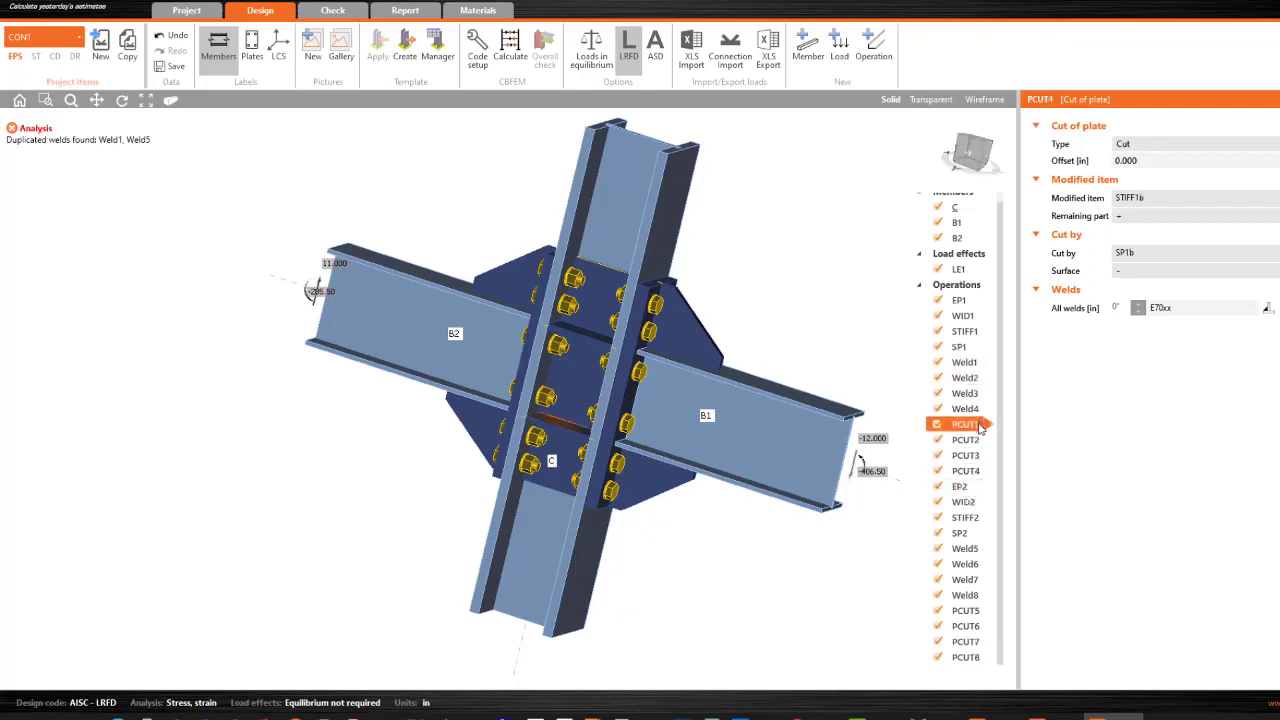
click(602, 281)
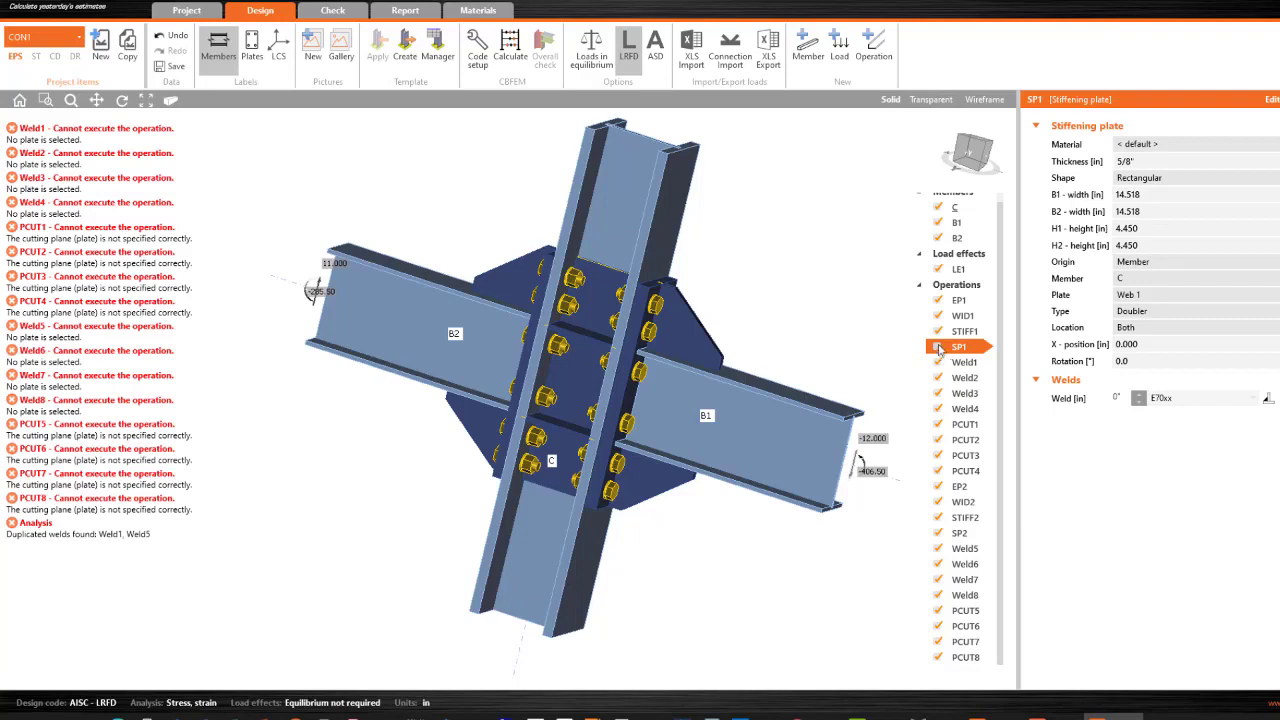
click(938, 347)
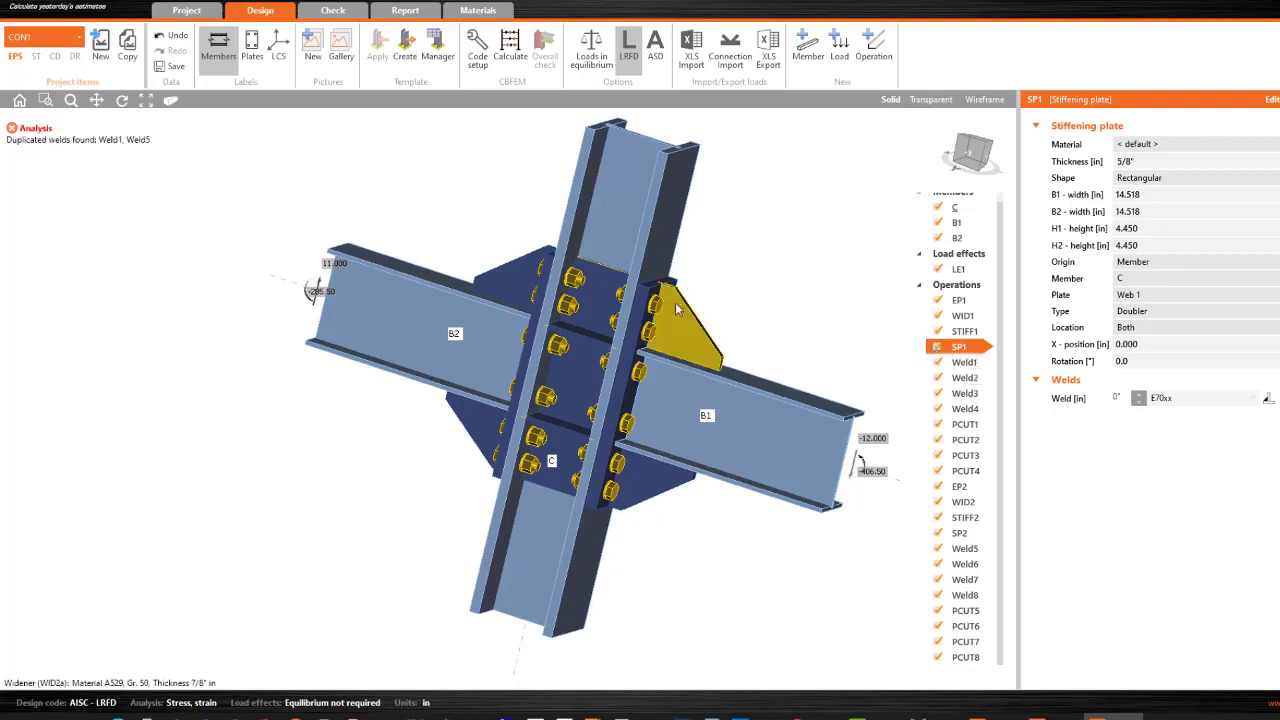
- Deactivate the stiffening plate operation SP2 and the general welds Weld1 to Weld4
click(622, 310)
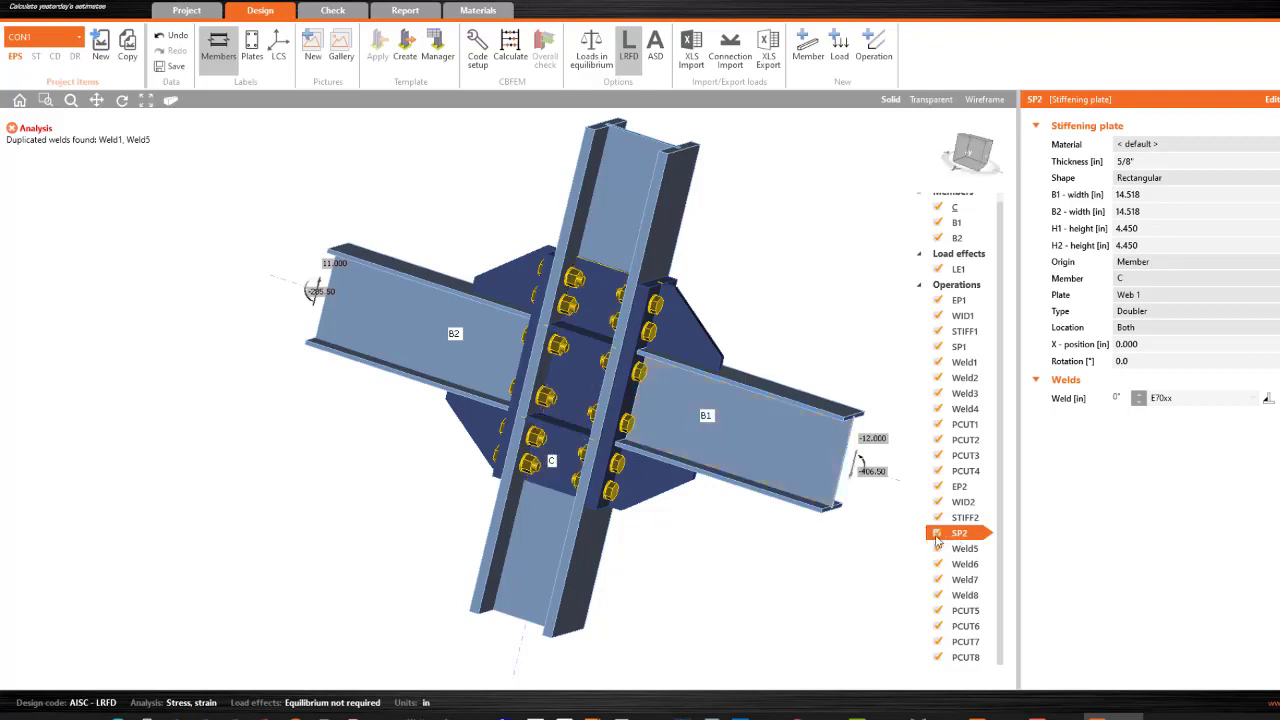
click(601, 287)
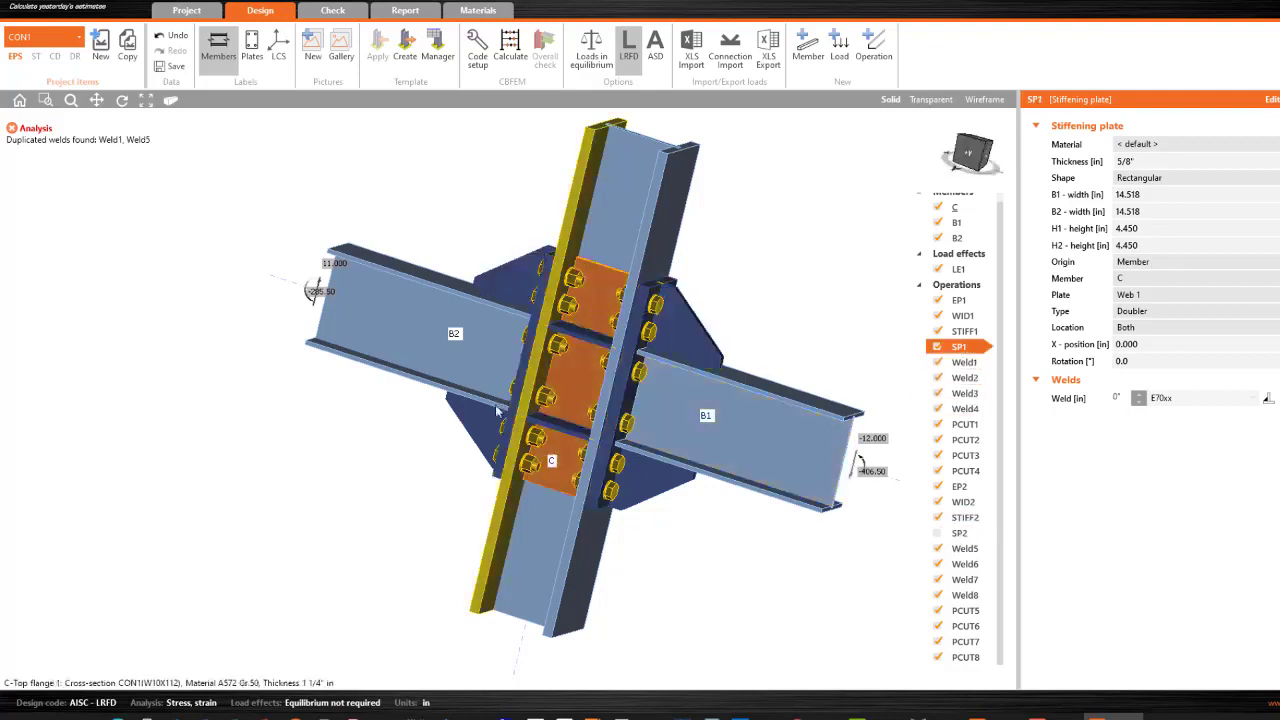
right_click(963, 364)
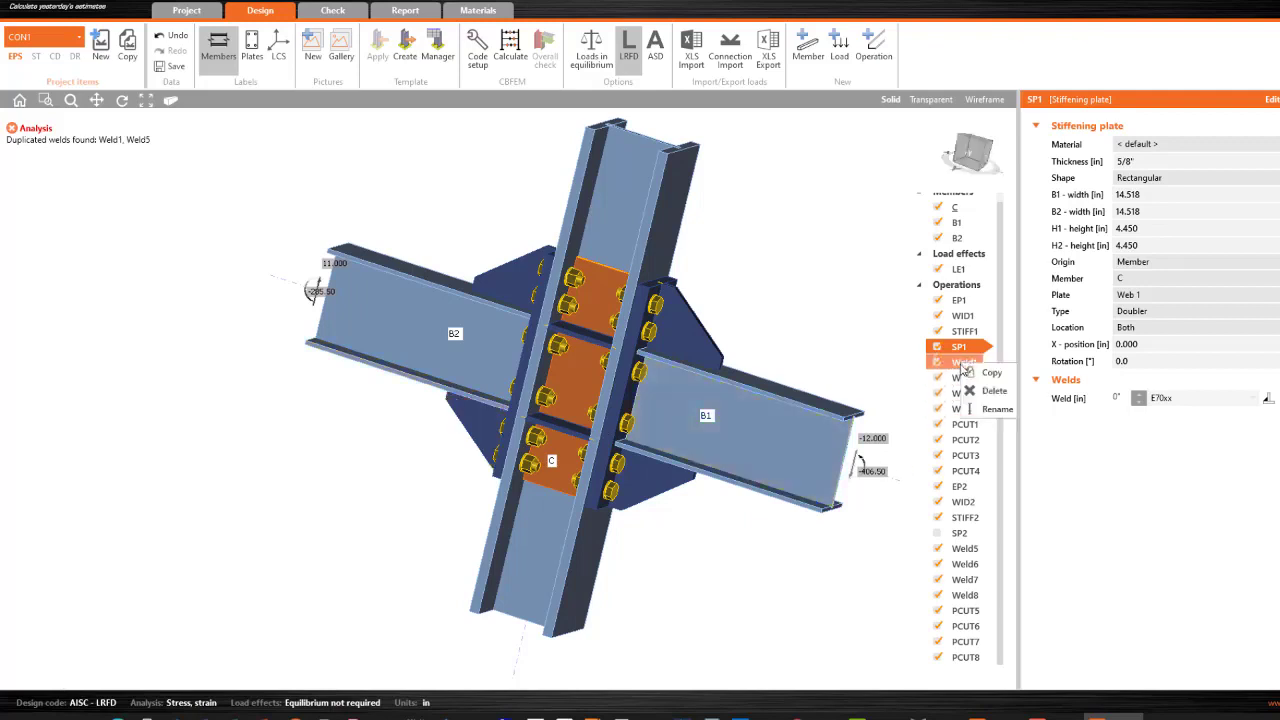
click(962, 365)
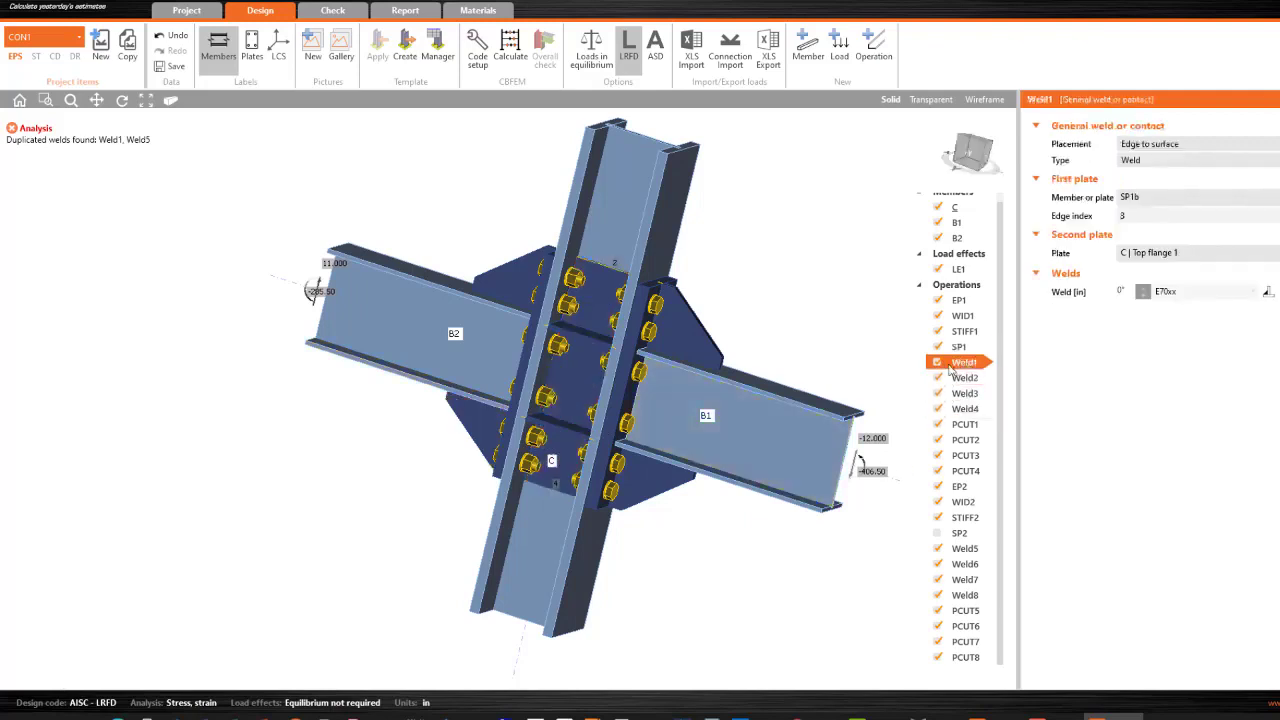
click(937, 364)
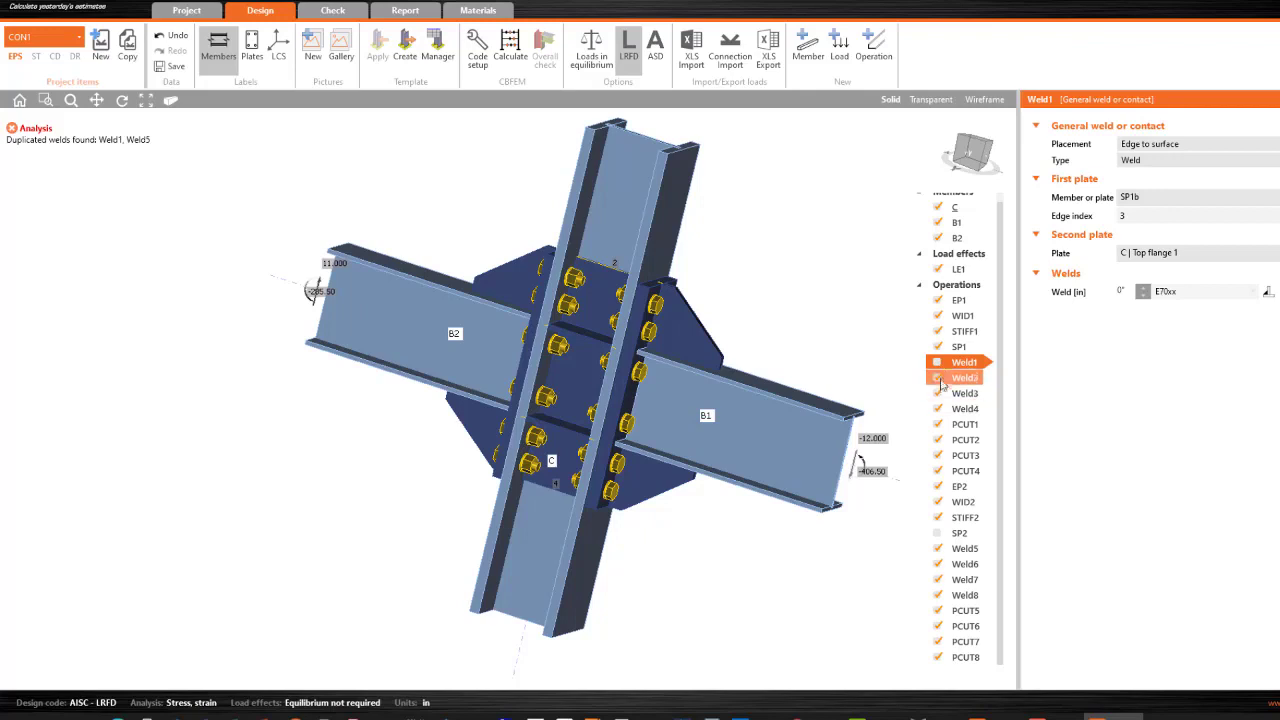
click(938, 380)
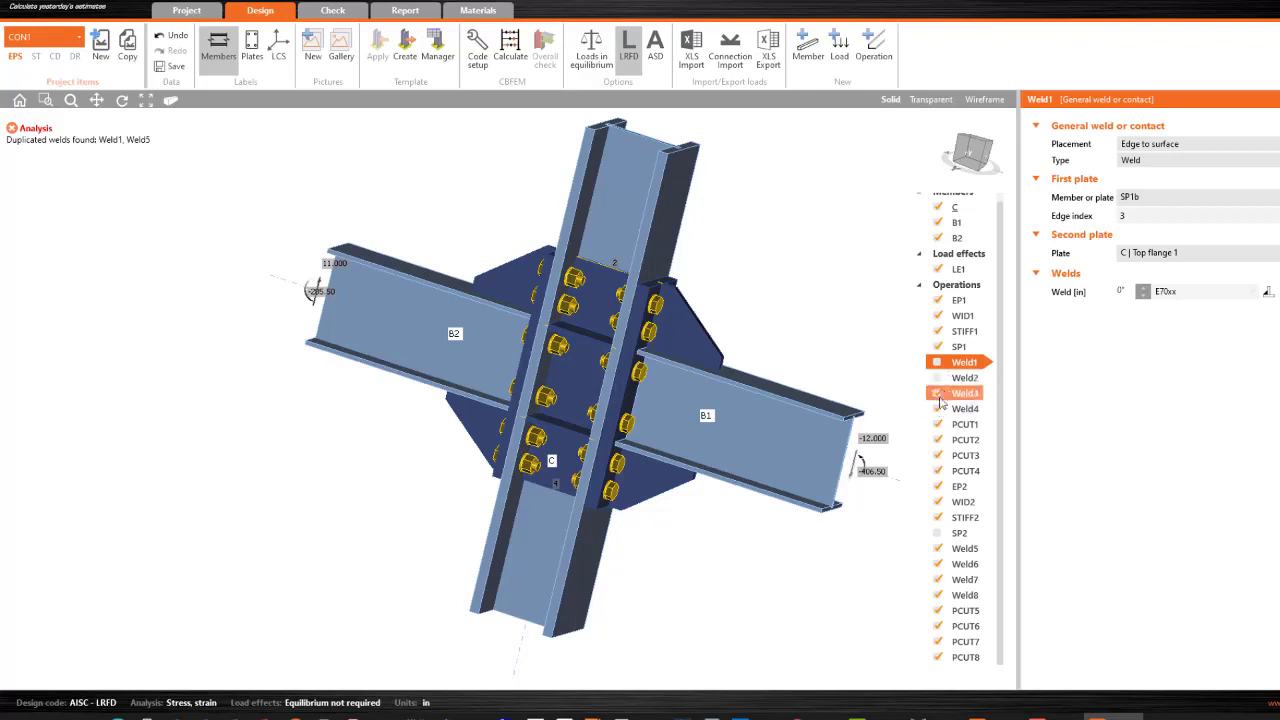
click(937, 395)
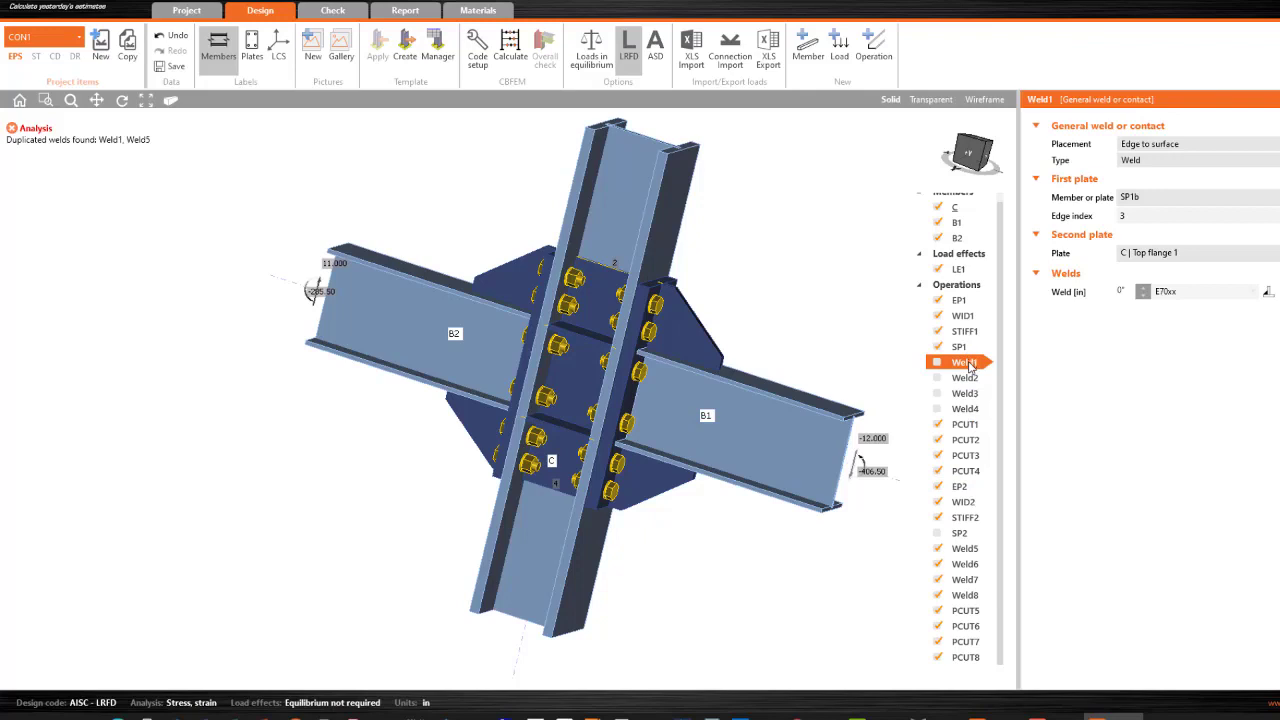
- Review operations EP1, WID1, STIFF1 and SP1, and delete the stiffeners STIFF1 and the doubler plate SP1
click(966, 303)
click(966, 316)
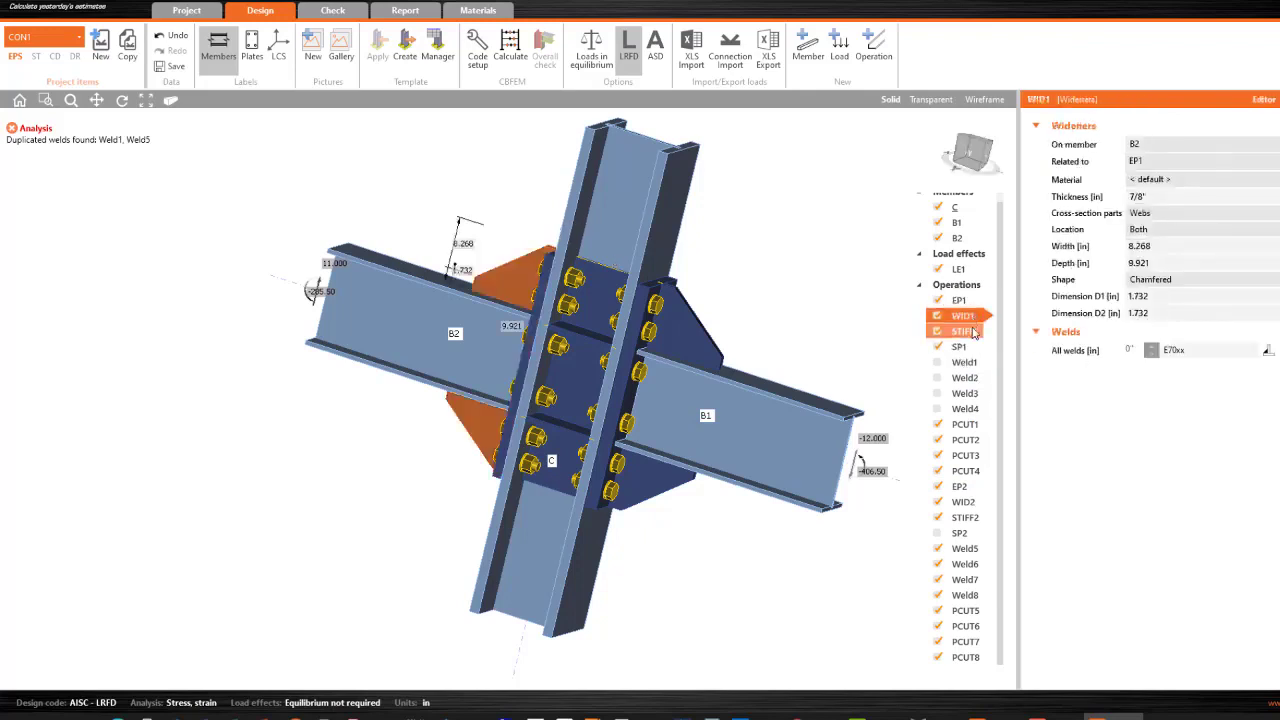
click(966, 331)
click(962, 346)
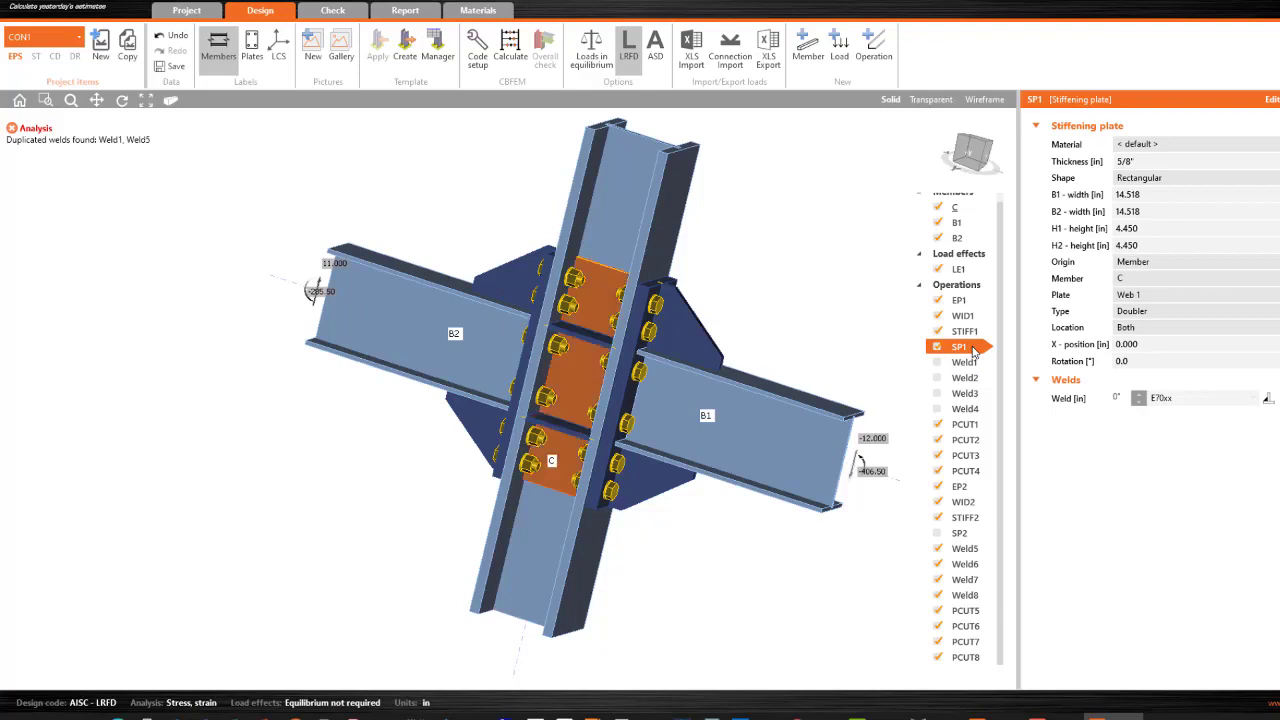
click(966, 334)
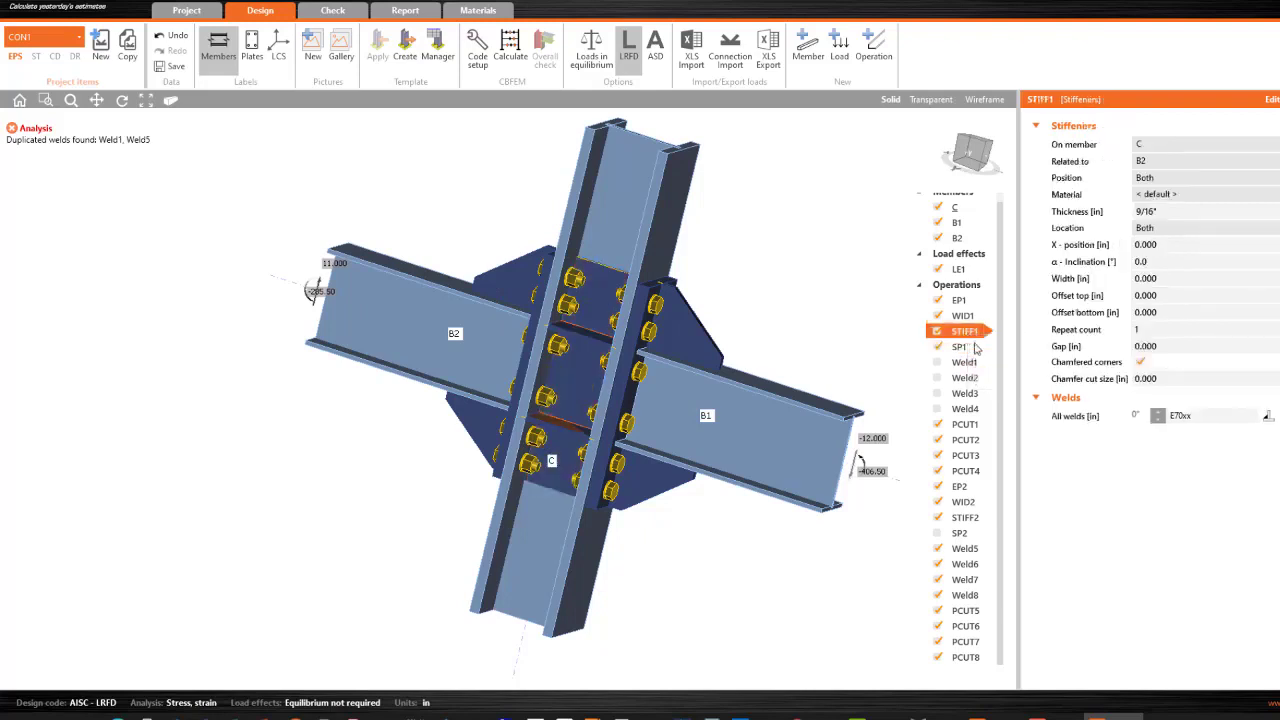
right_click(977, 343)
click(1003, 369)
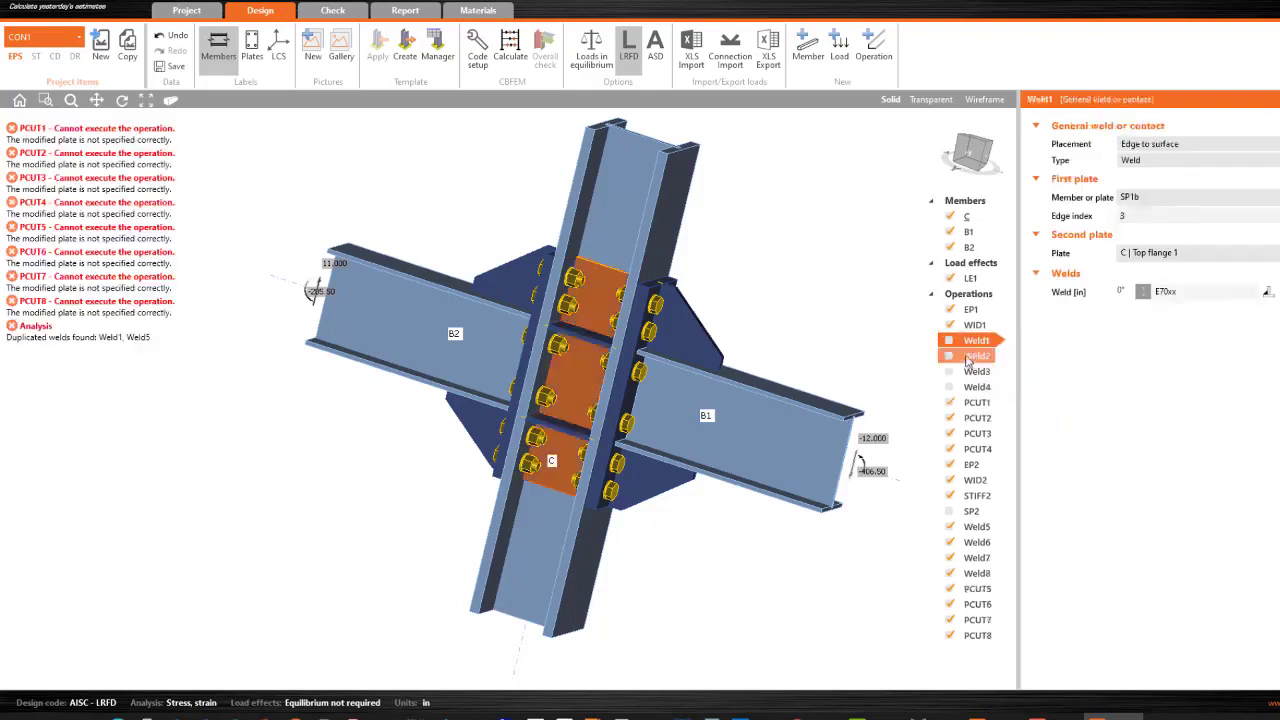
- Delete the general welds Weld1, Weld2, Weld3 and Weld4 from the operations of the connection
right_click(968, 343)
click(1000, 369)
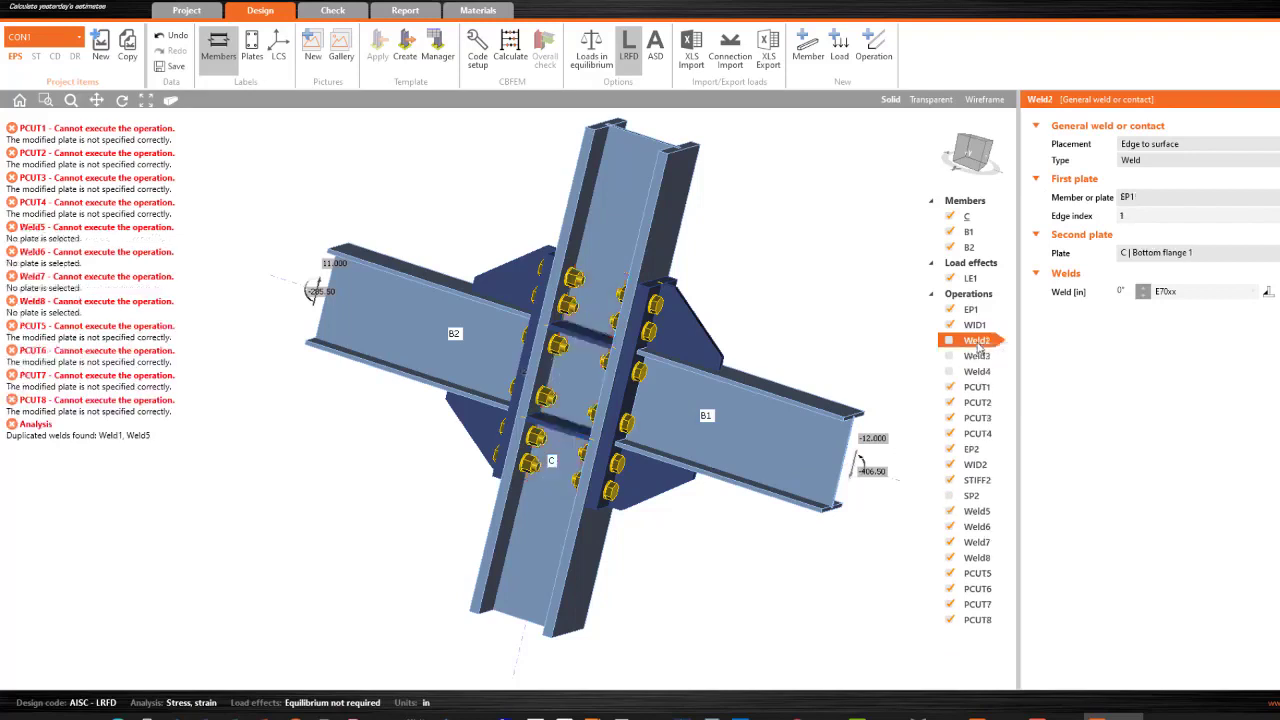
right_click(978, 345)
click(1003, 367)
right_click(985, 348)
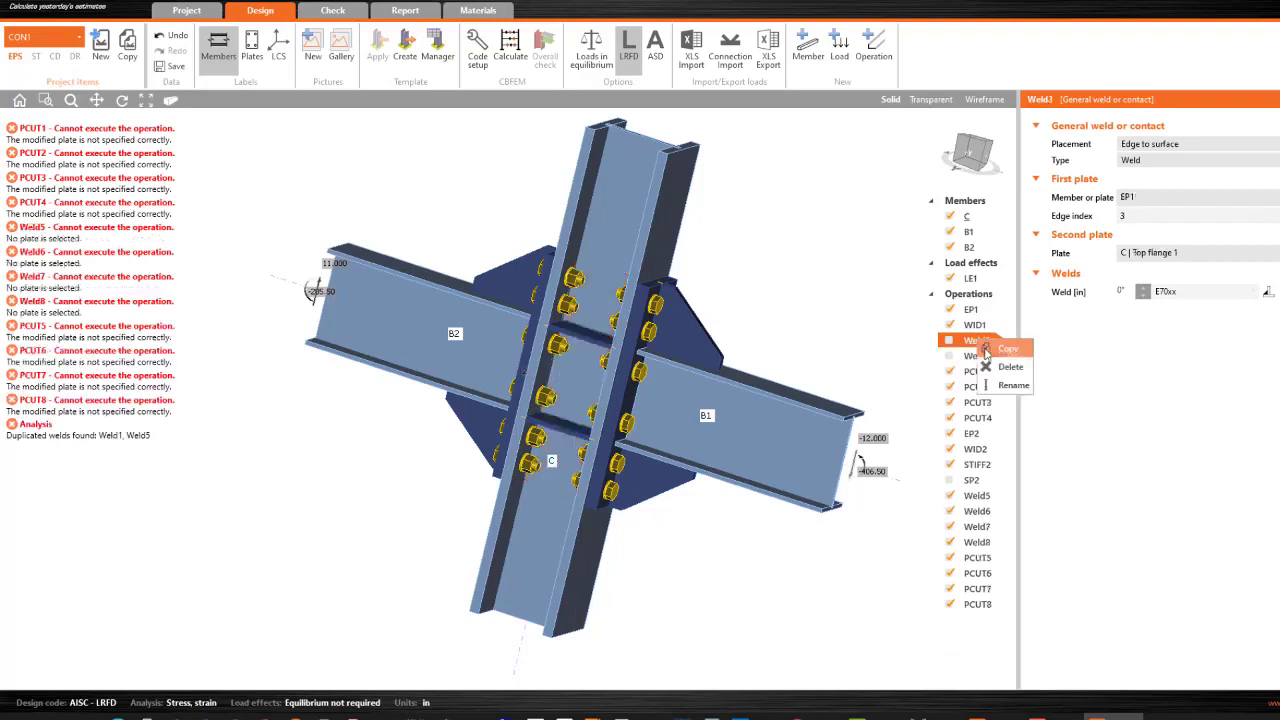
click(1005, 367)
right_click(982, 346)
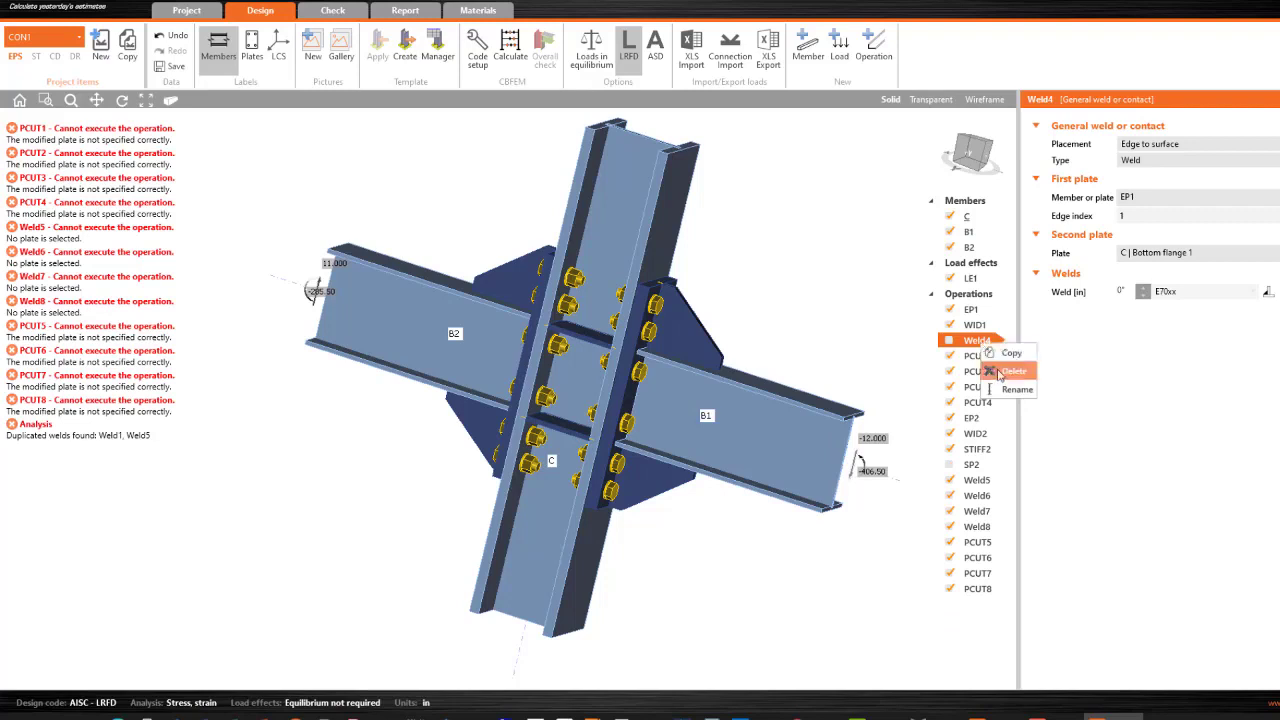
click(1008, 371)
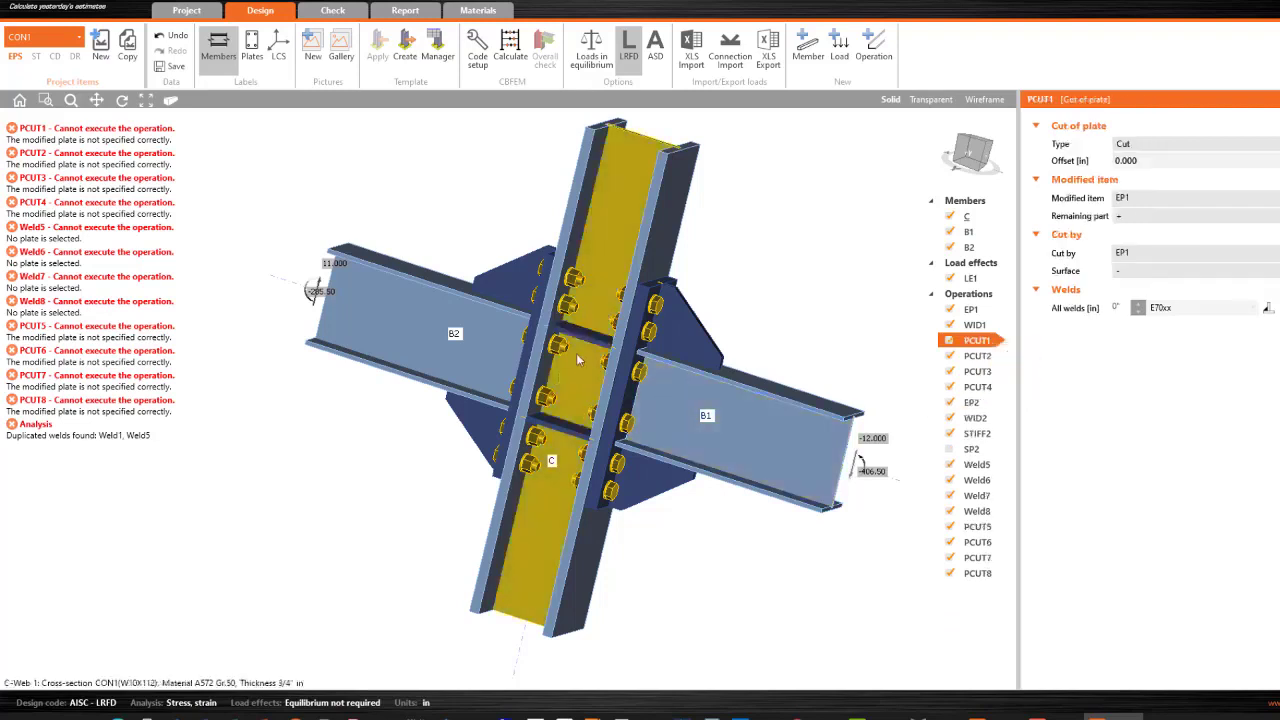
- Delete the plate cut operations PCUT1, PCUT2, PCUT3 and PCUT4
right_click(978, 343)
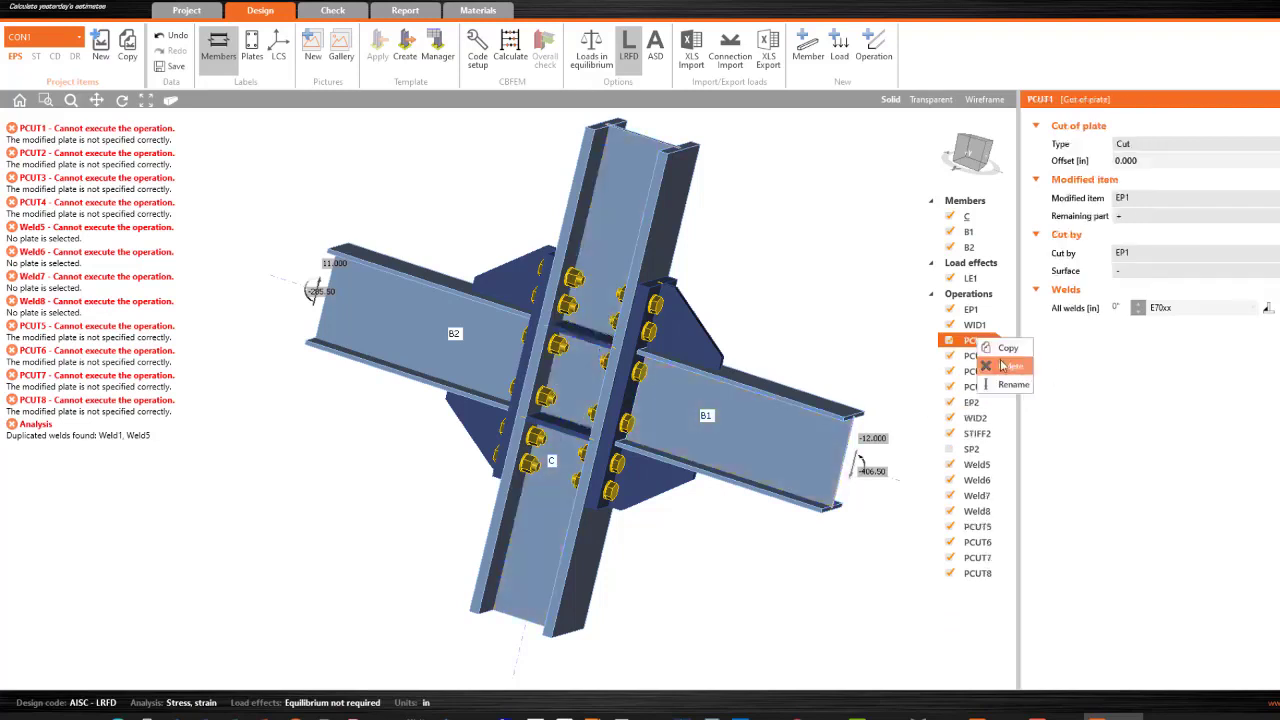
click(1009, 368)
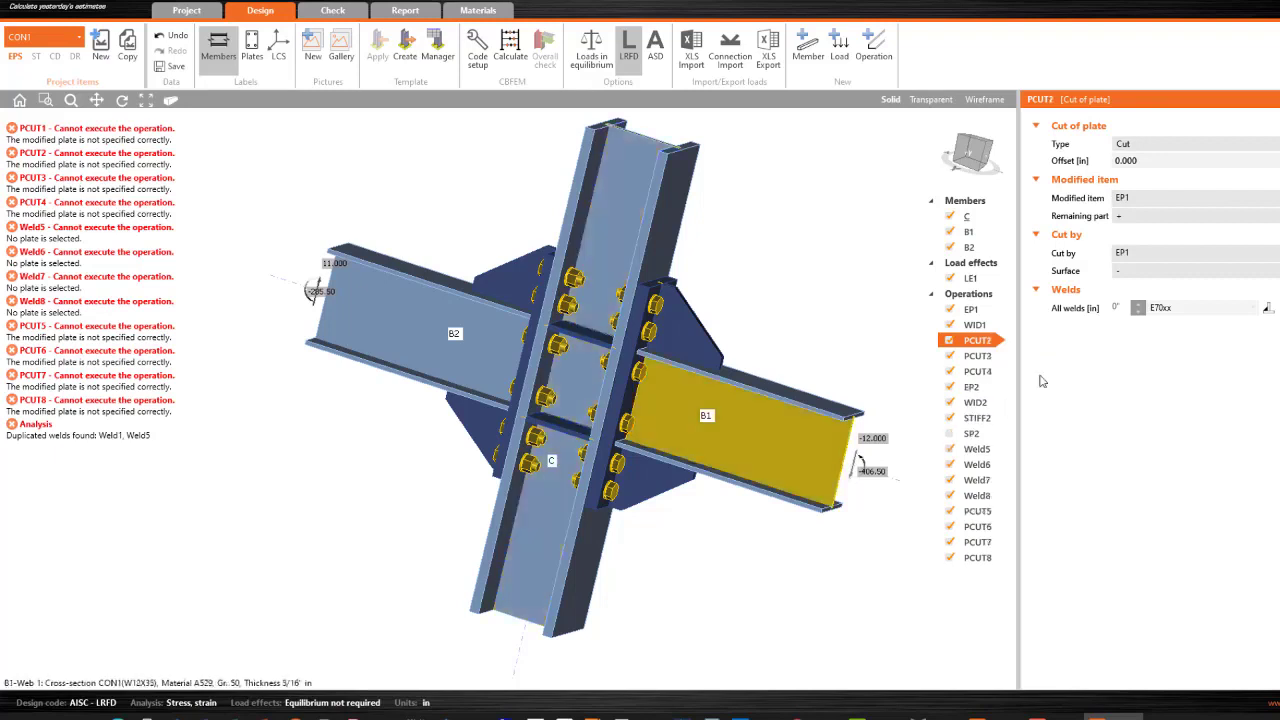
click(1005, 366)
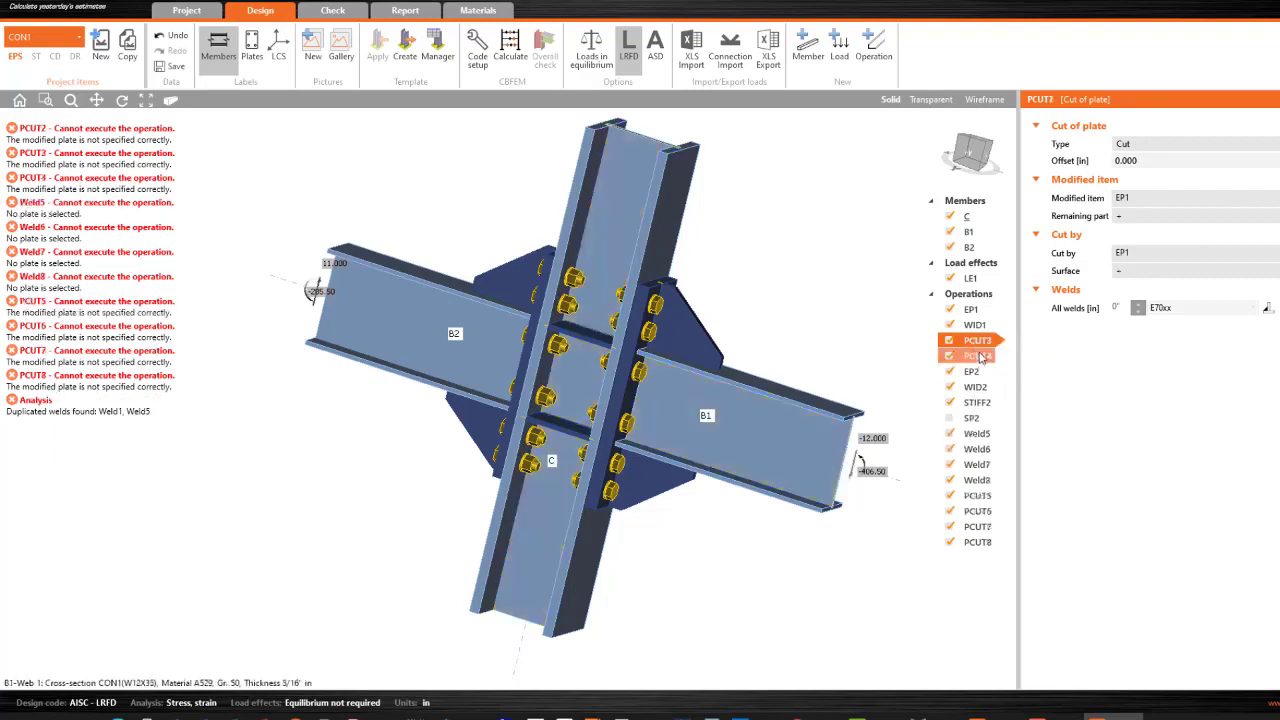
right_click(981, 346)
click(1001, 373)
right_click(977, 347)
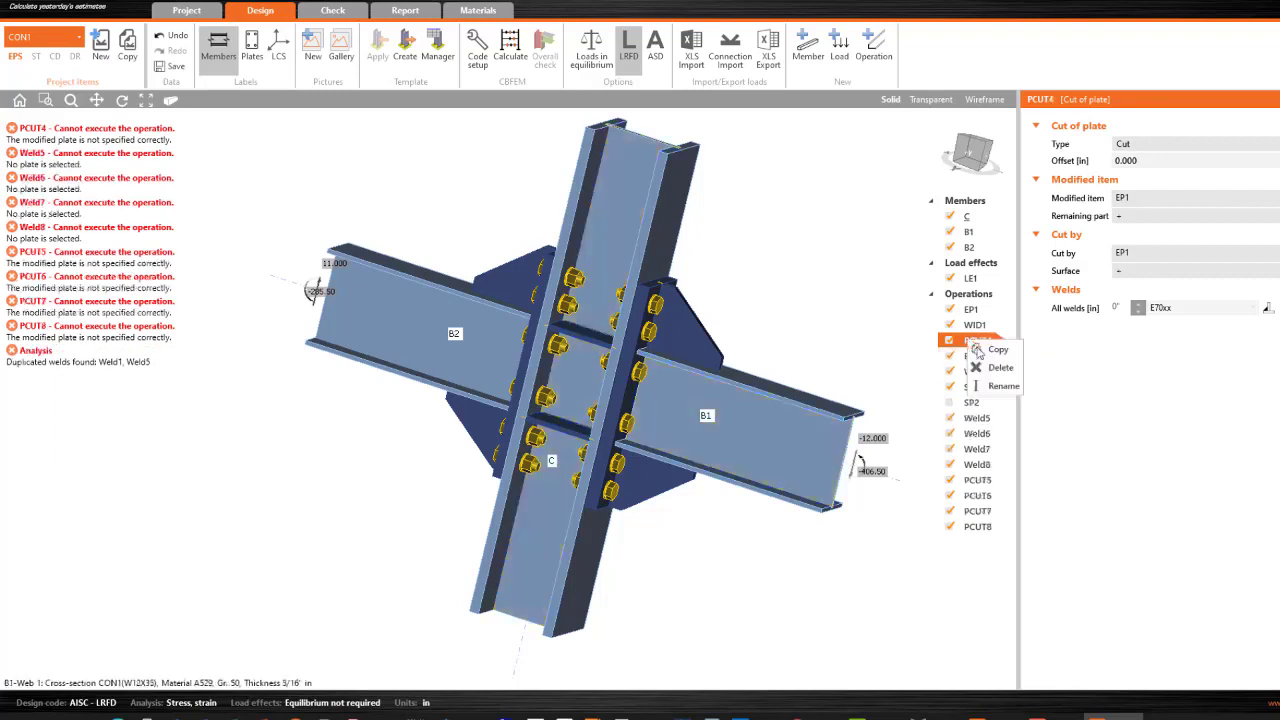
- Delete beam B1's end plate EP2, wideners WID2, column stiffeners STIFF2 and stiffening plate SP2
right_click(975, 345)
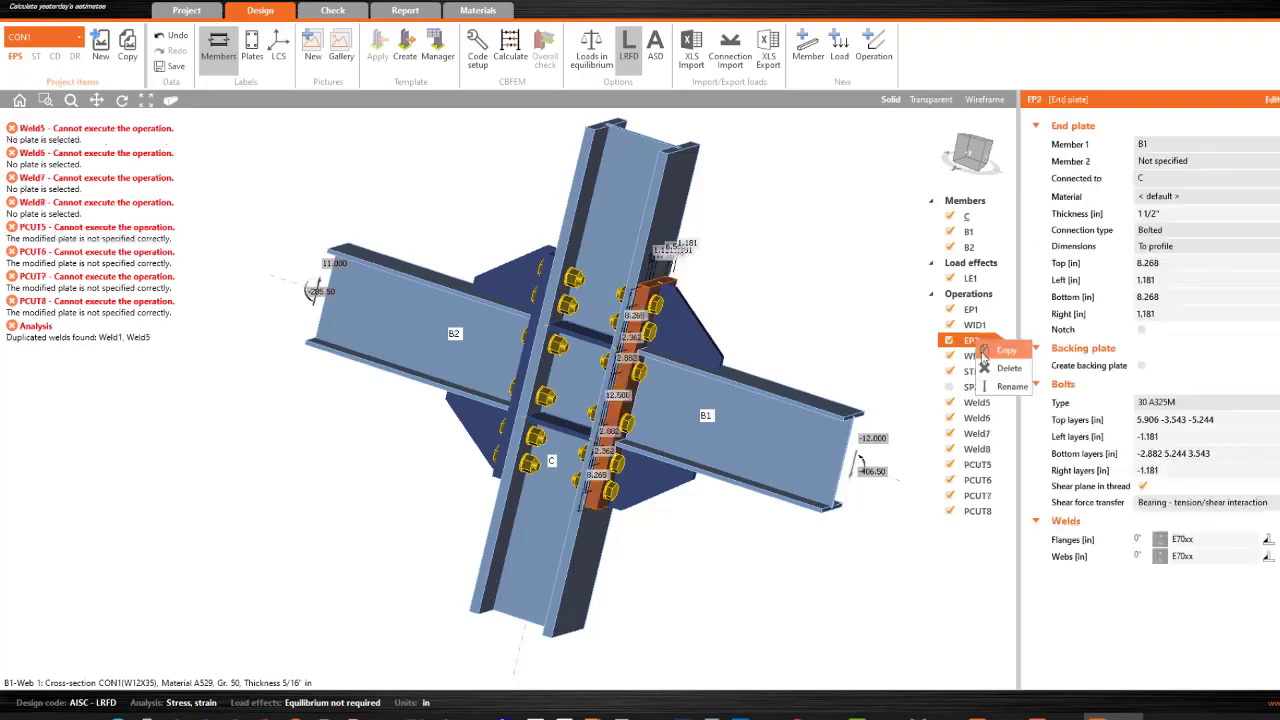
click(1004, 368)
right_click(971, 345)
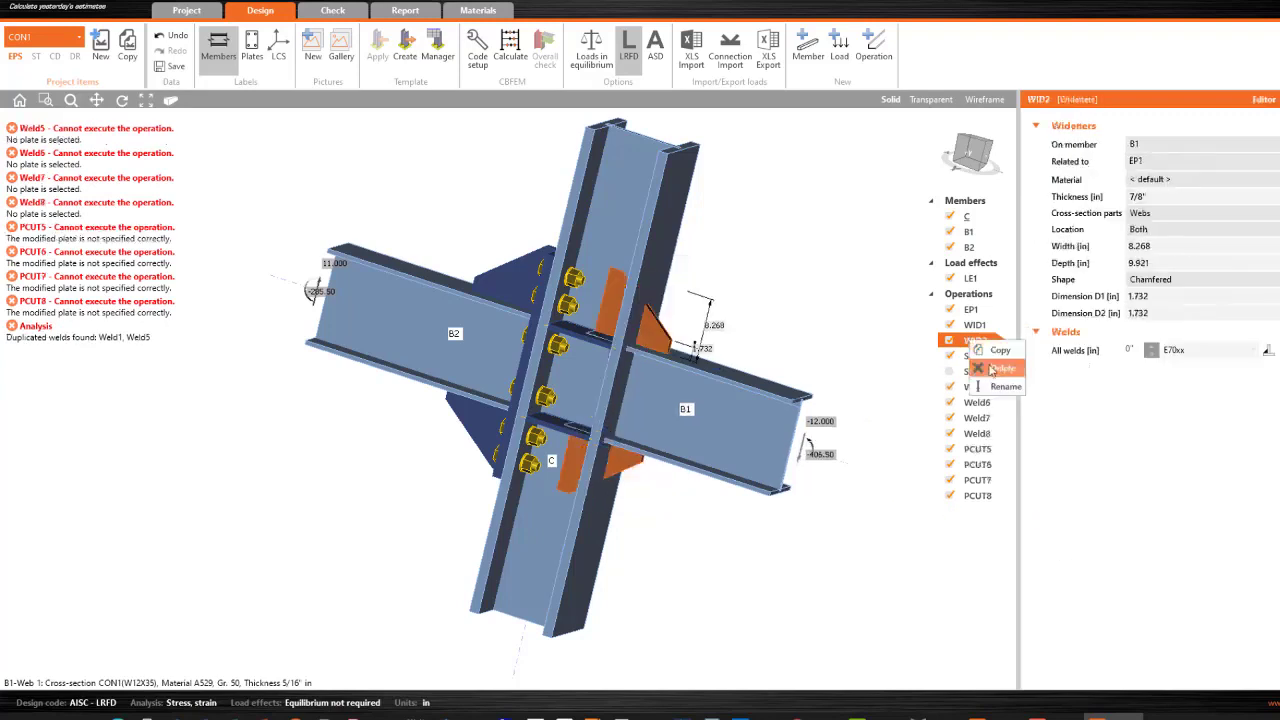
click(1001, 369)
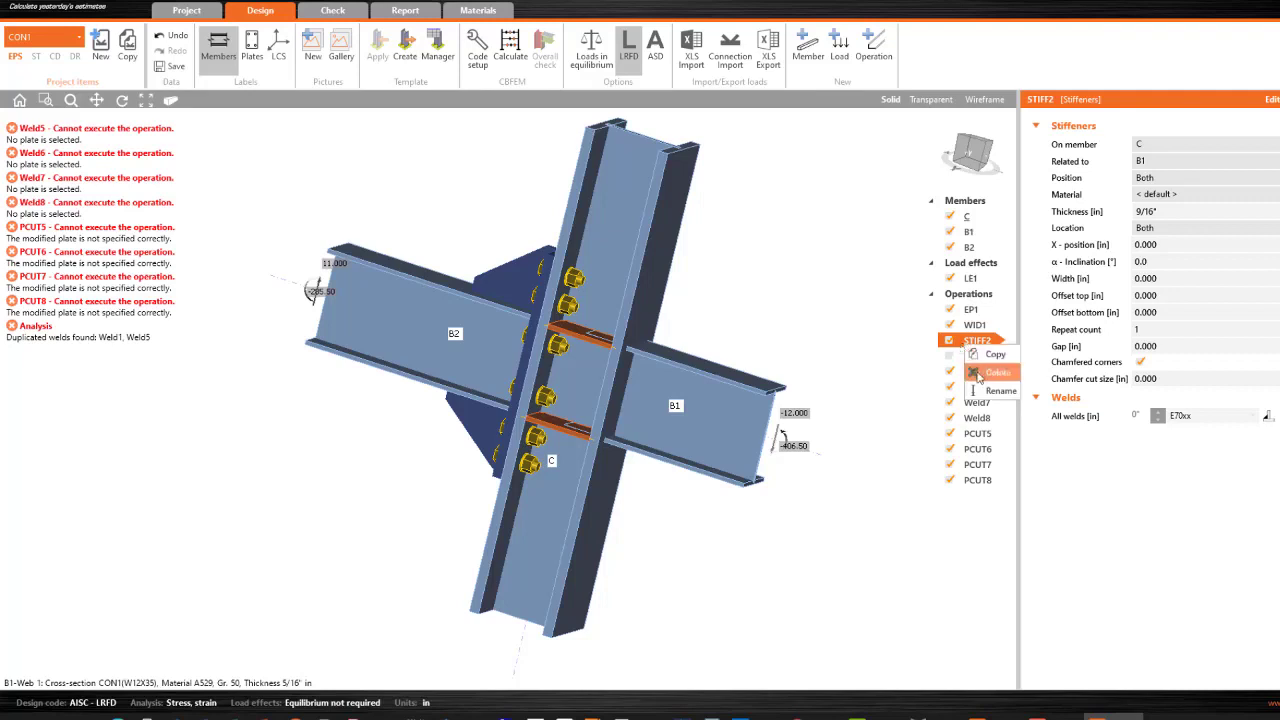
right_click(971, 347)
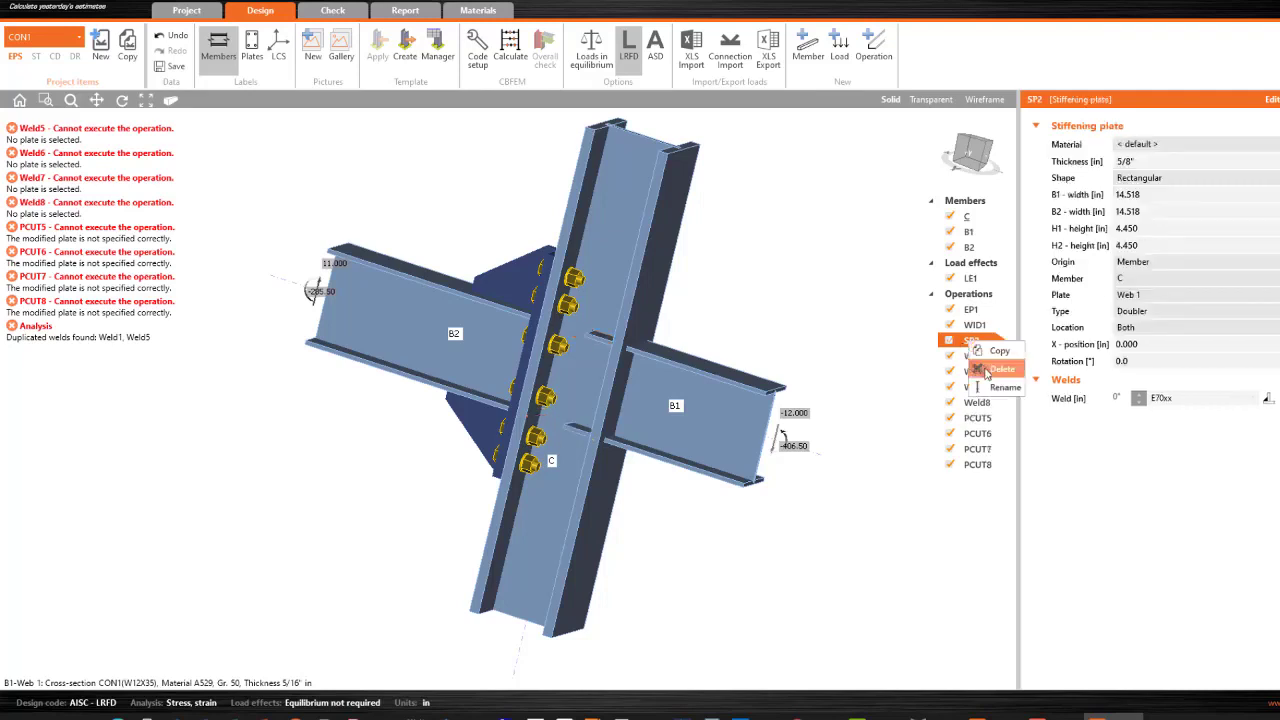
click(1001, 369)
- Delete the general welds Weld5, Weld6 and Weld8 and the widener WID1 from the connection's operations
right_click(972, 347)
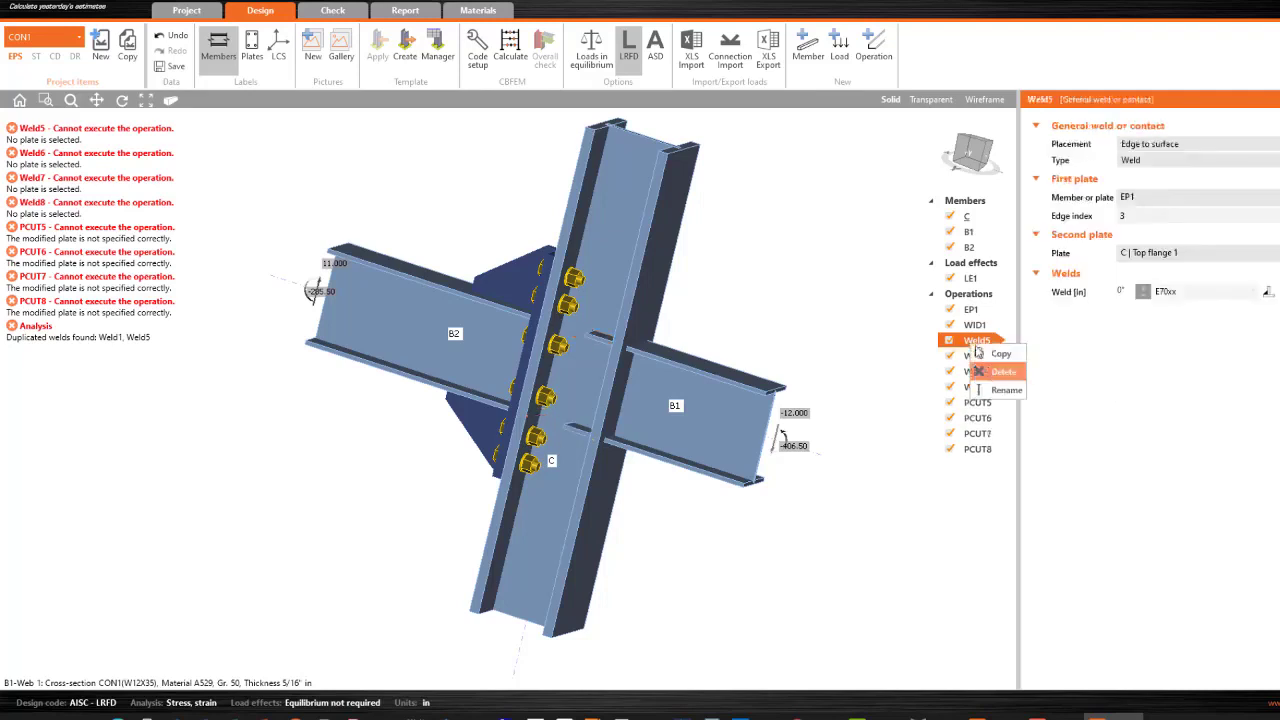
click(990, 371)
right_click(976, 345)
click(995, 368)
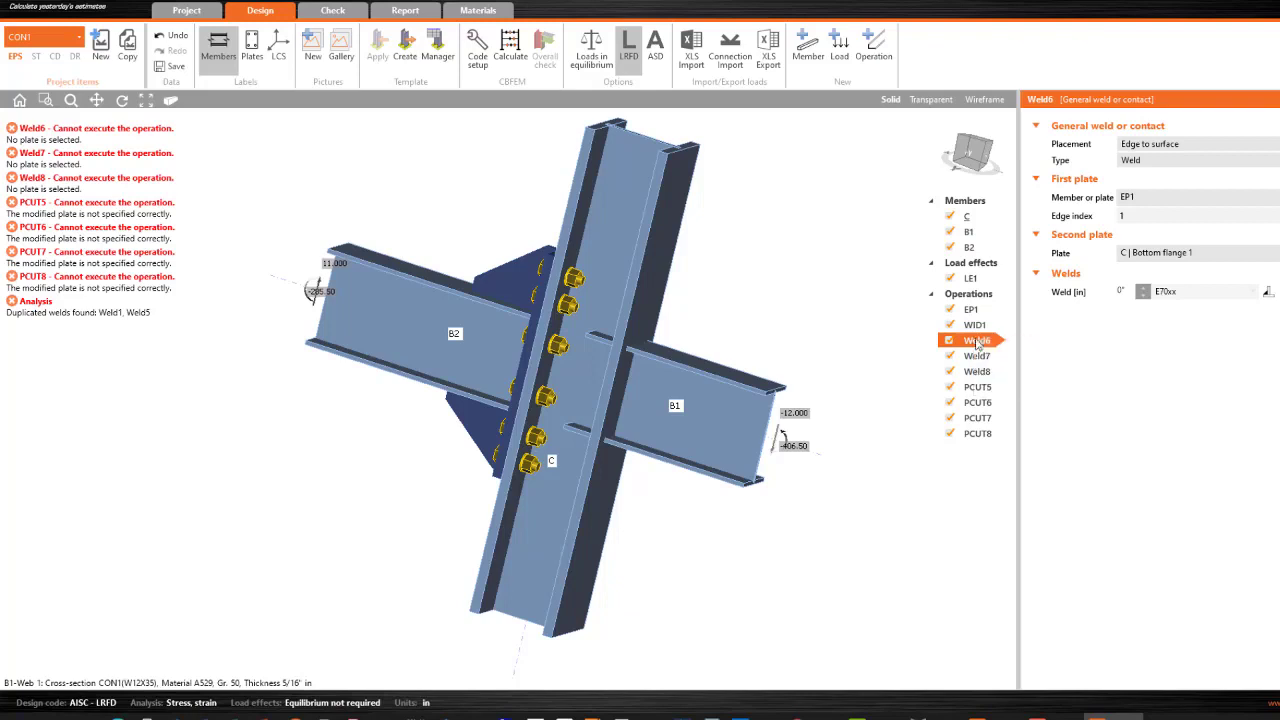
click(993, 358)
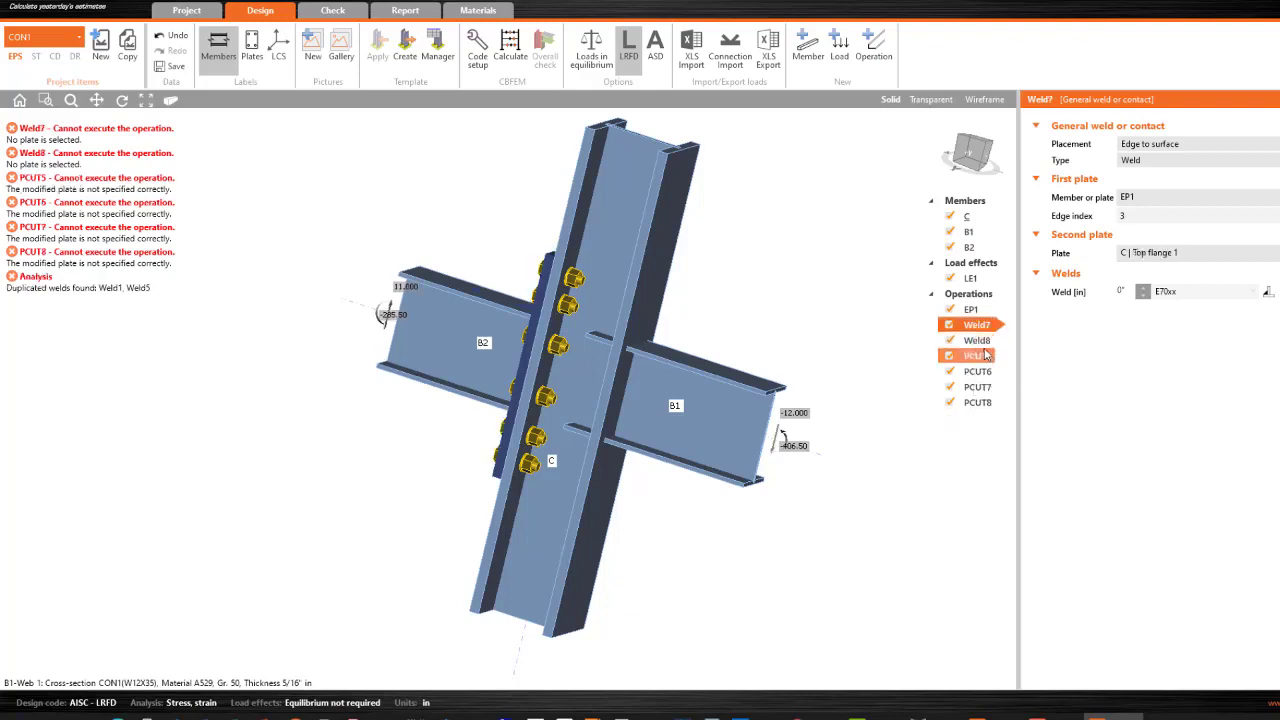
right_click(978, 341)
click(992, 371)
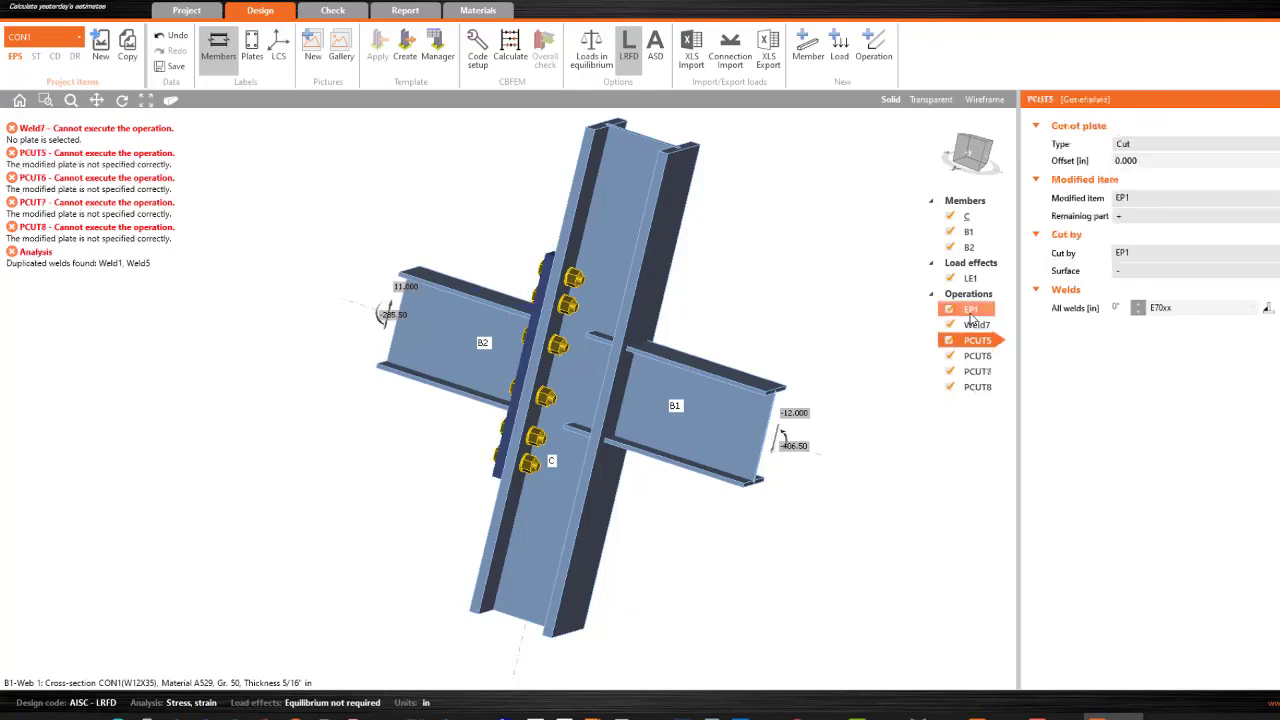
- Delete beam B2's end plate EP1 and the general weld Weld7
right_click(971, 311)
click(998, 344)
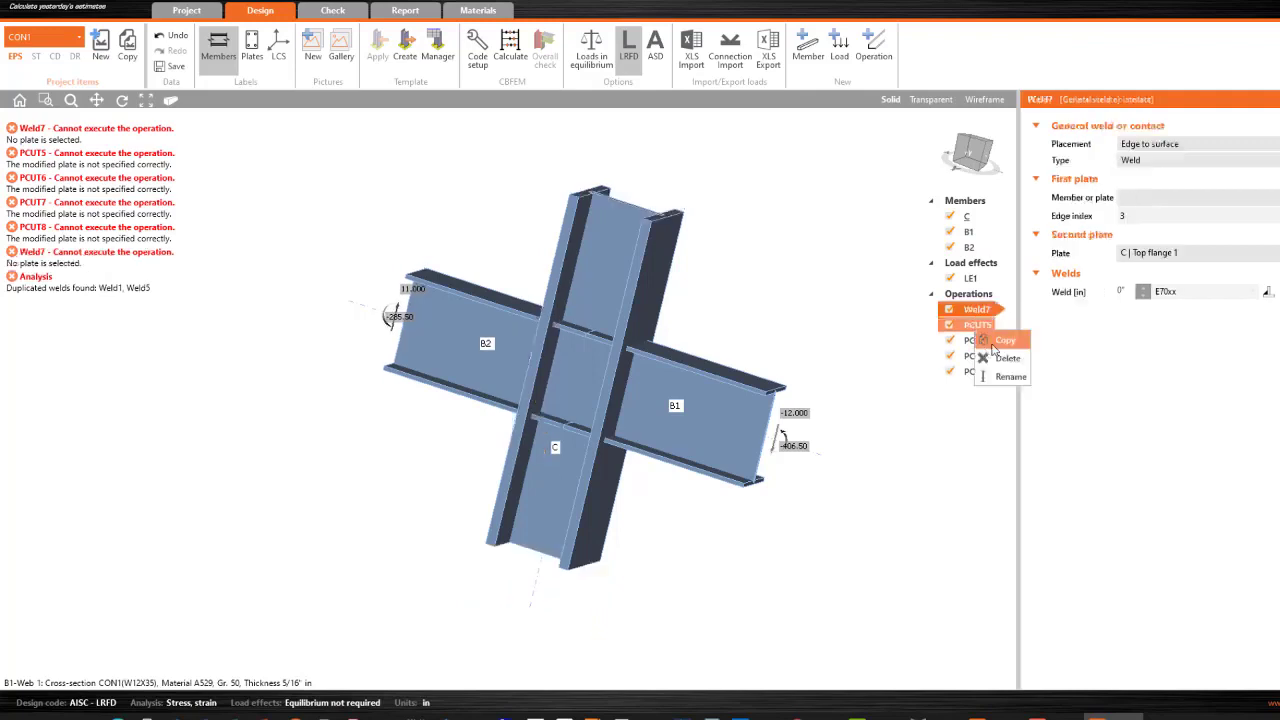
click(950, 356)
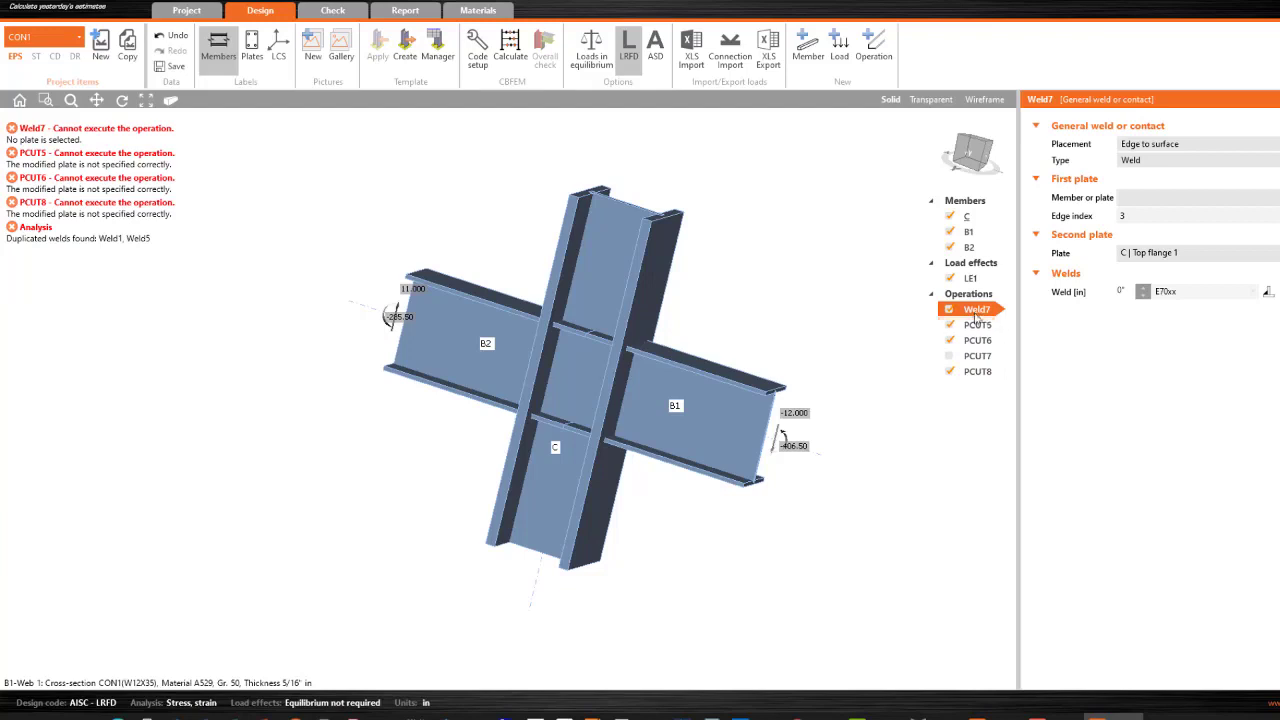
click(996, 344)
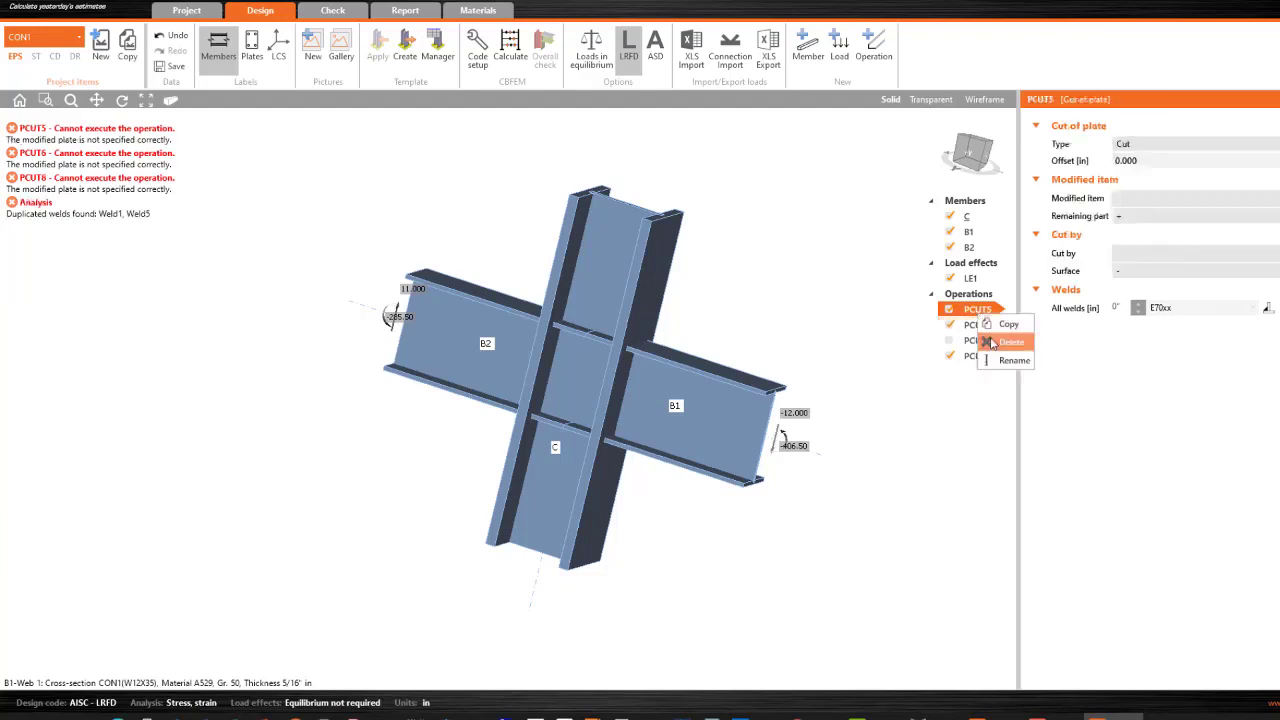
- Delete the remaining plate cut operations PCUT5, PCUT6, PCUT7 and PCUT8
right_click(973, 318)
click(993, 341)
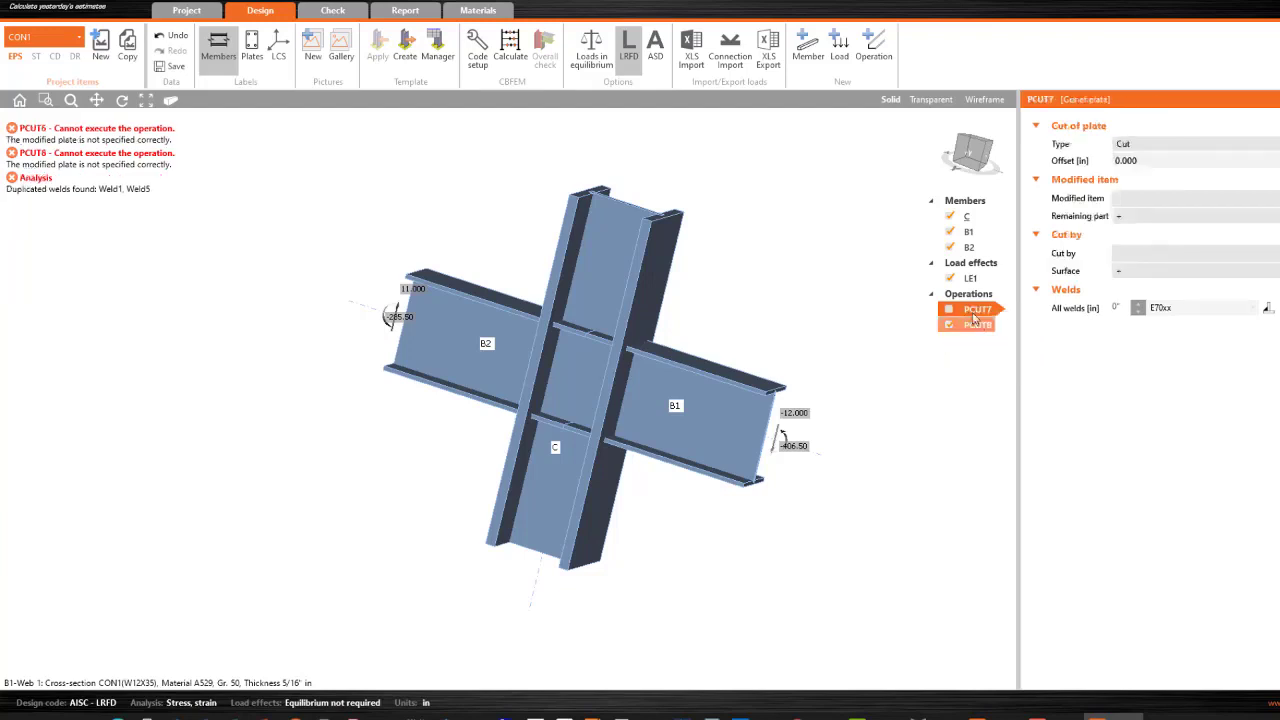
right_click(970, 309)
click(992, 332)
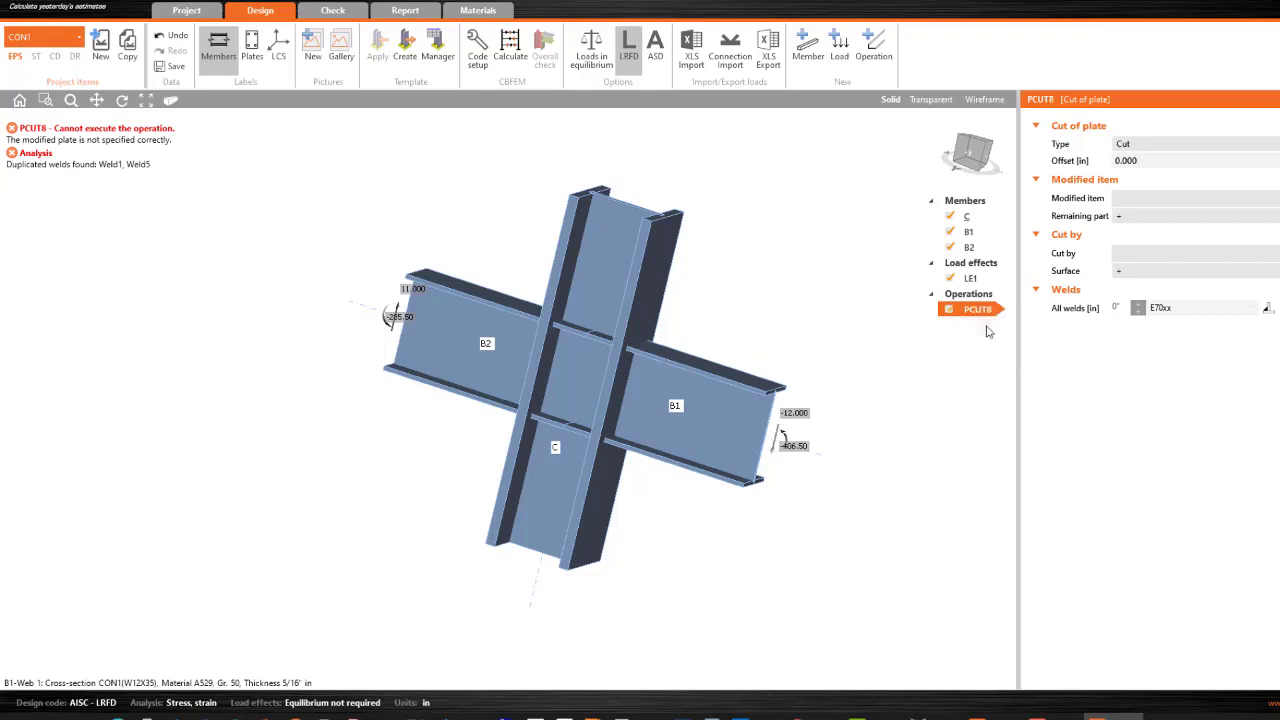
click(999, 340)
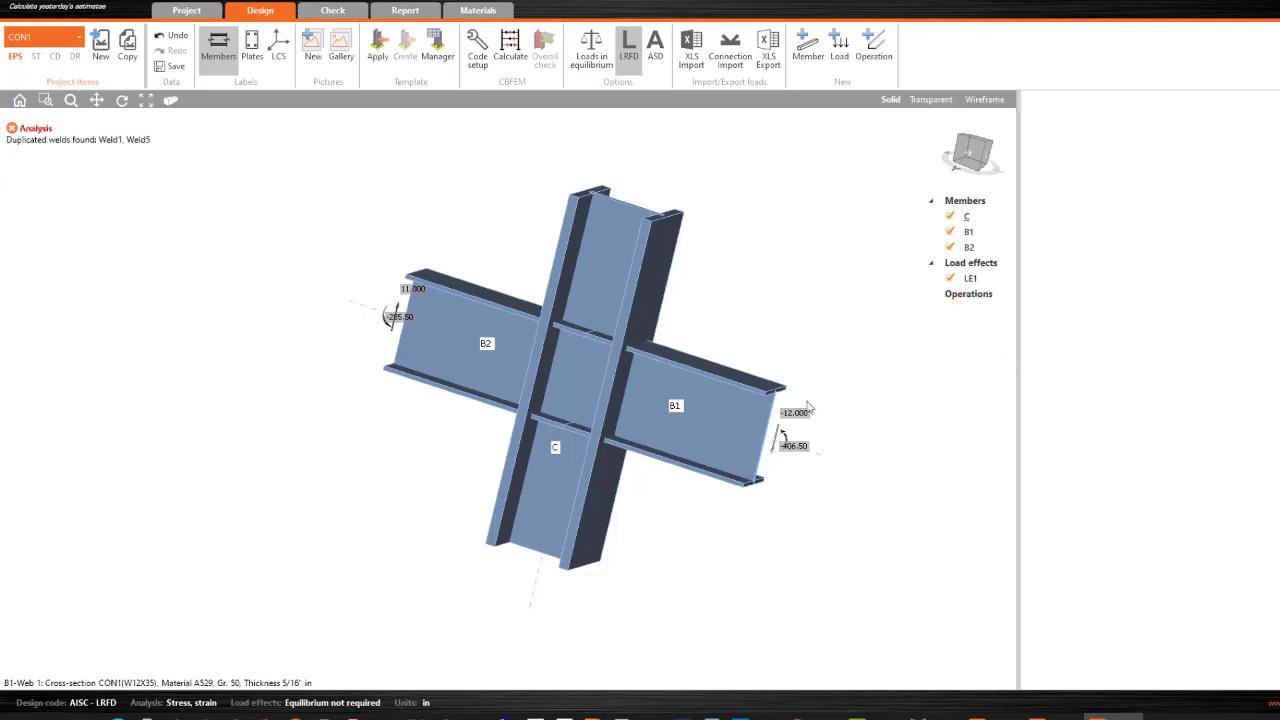
- Connect beam B1 to column C with the bolted end plate and column stiffeners template, using 5/8 A325 bolts
click(691, 415)
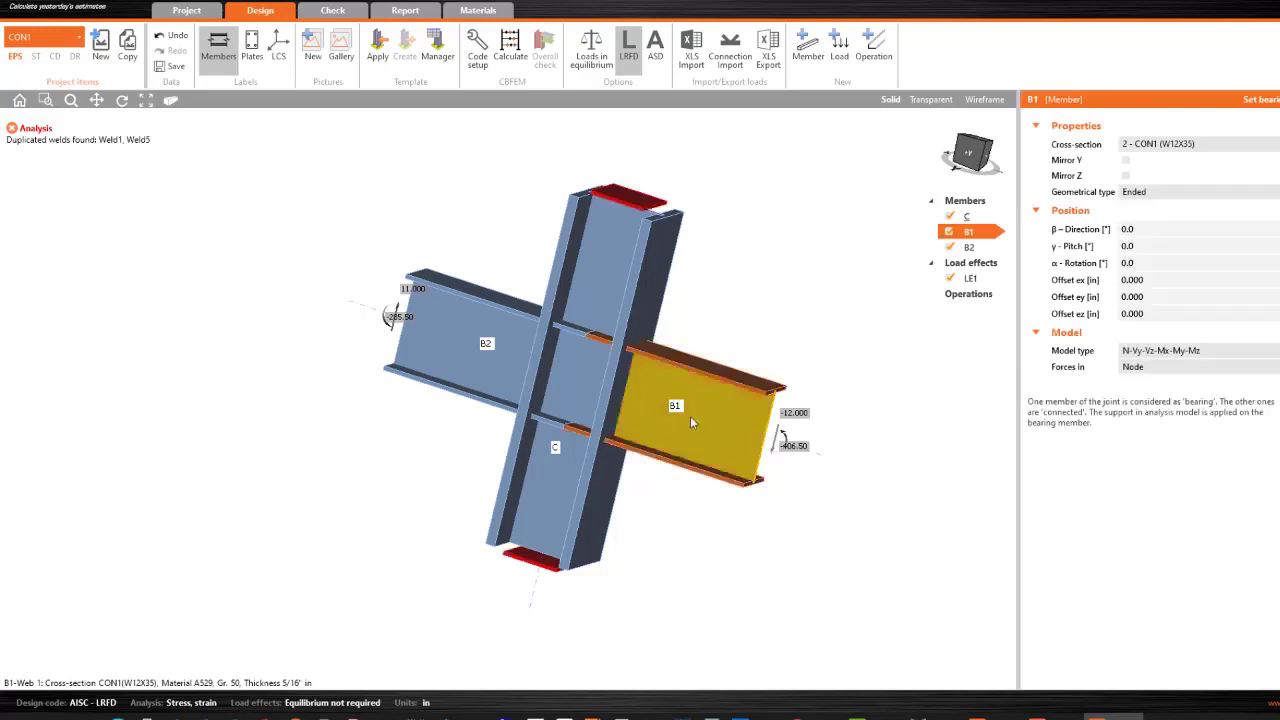
right_click(690, 416)
click(724, 460)
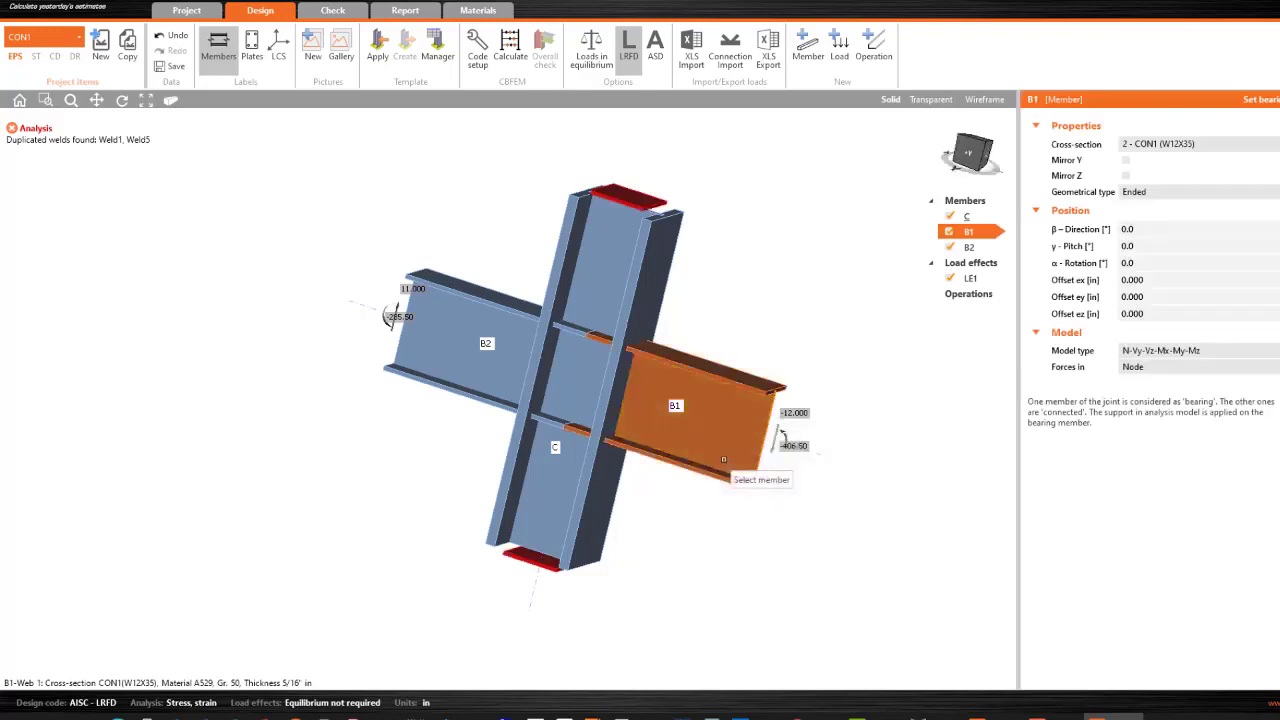
click(627, 319)
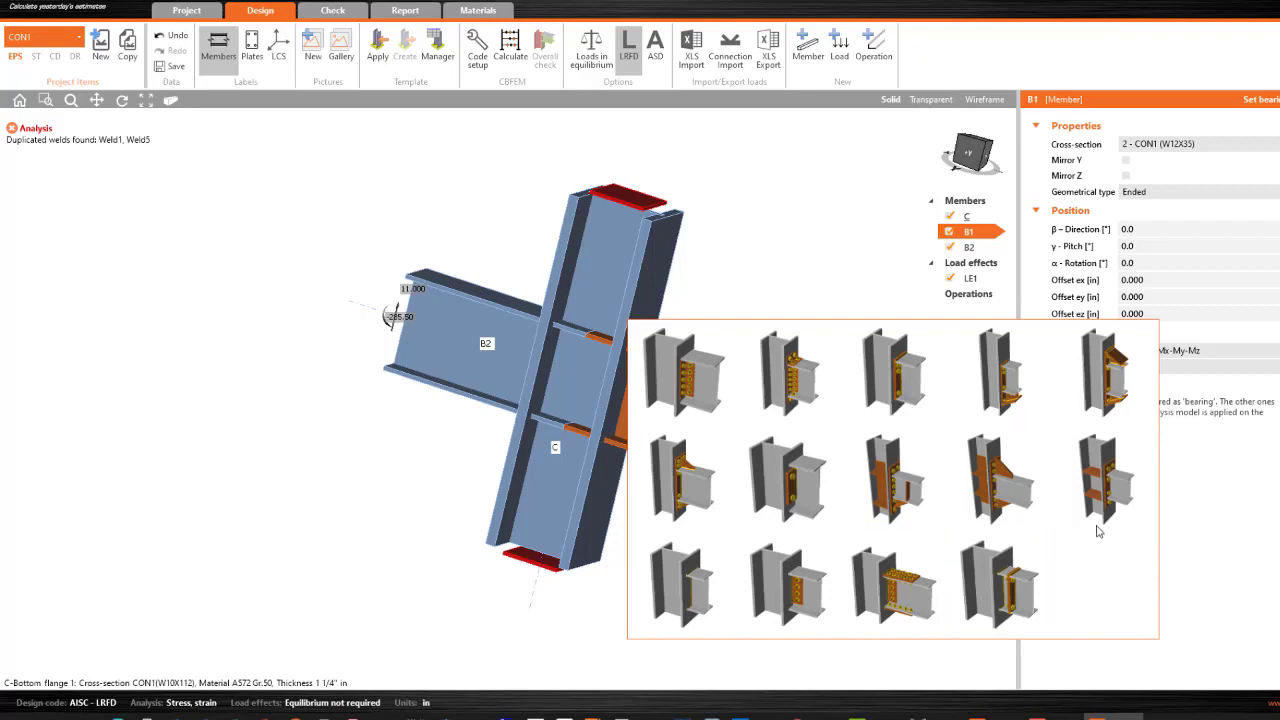
click(1108, 488)
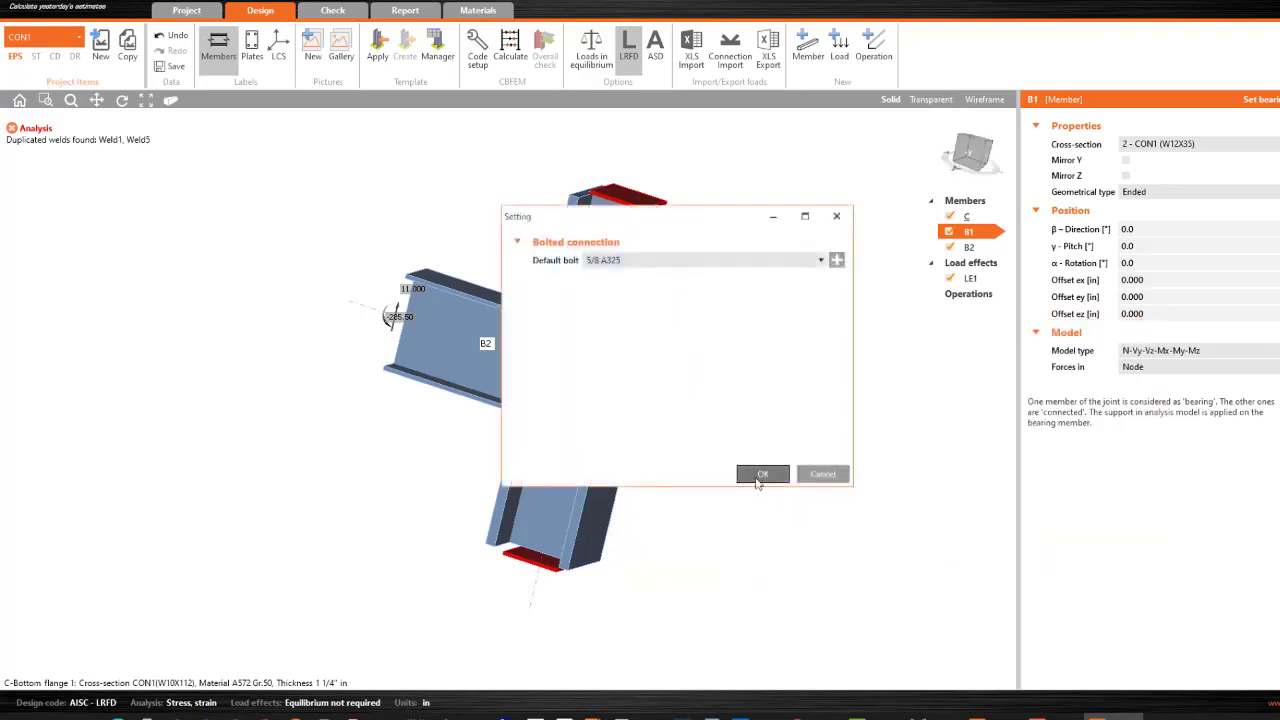
click(760, 475)
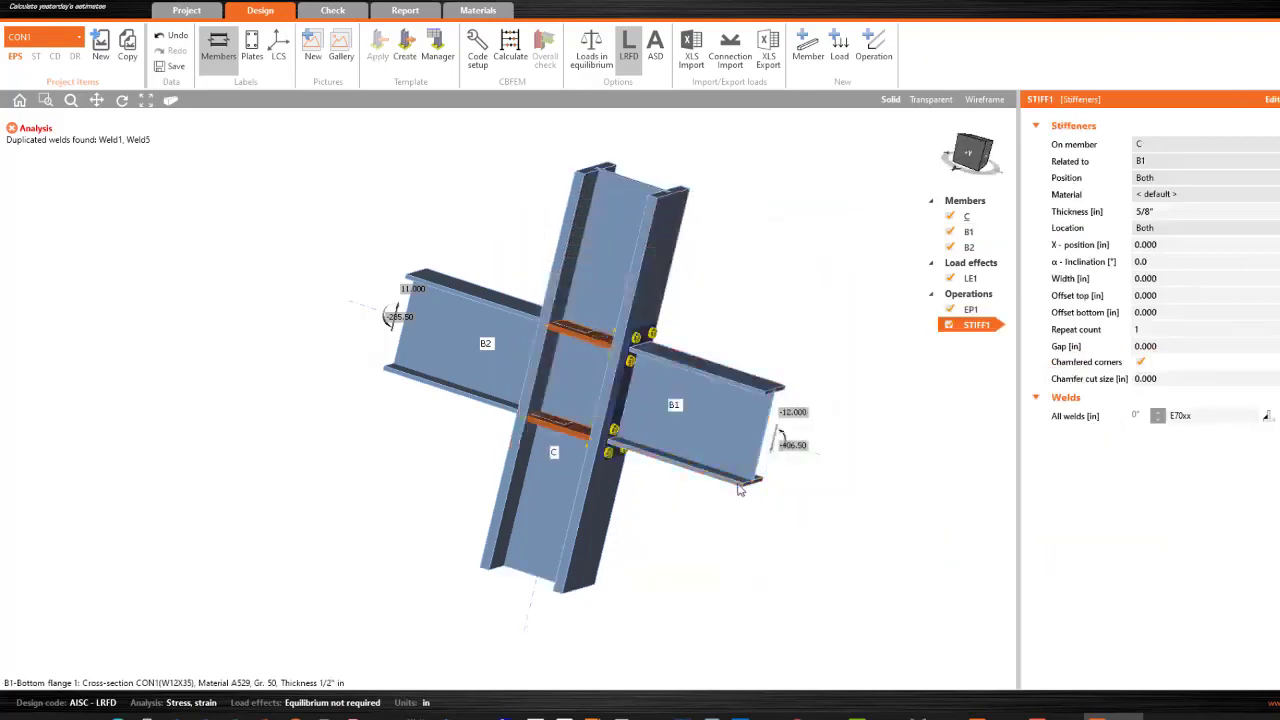
scroll(650, 424, up, 2)
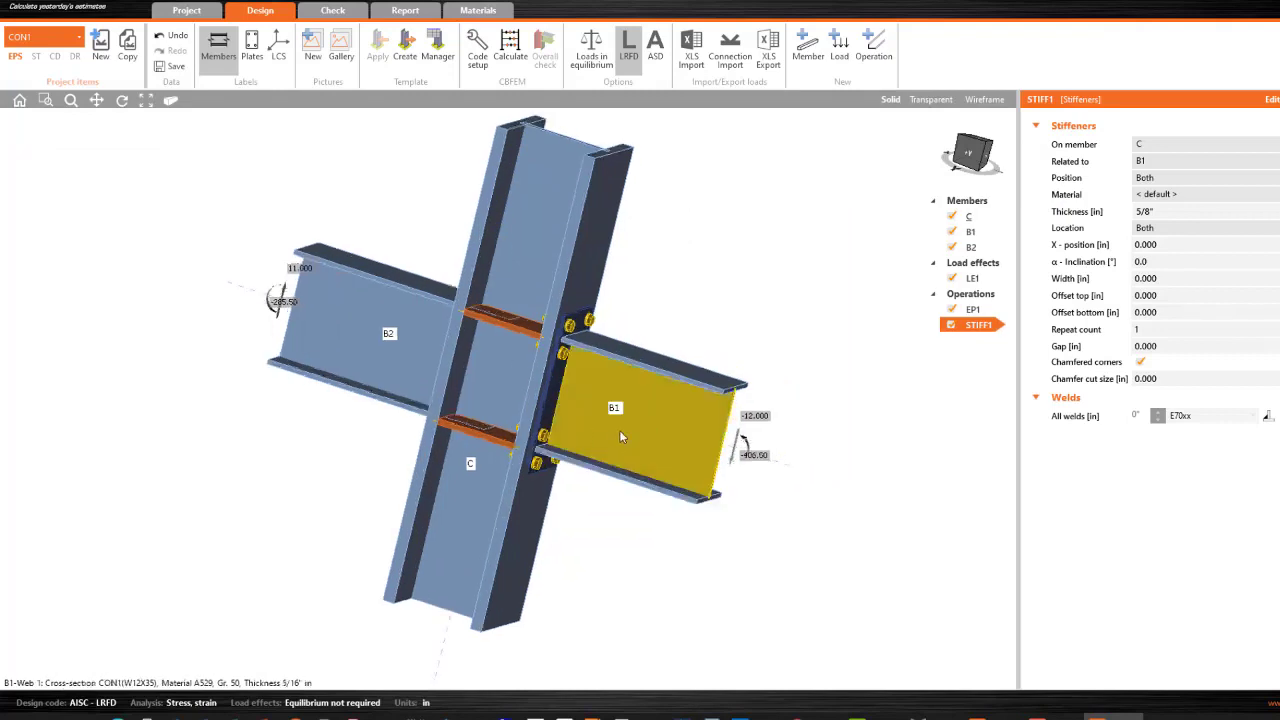
- Delete the column stiffeners STIFF1 related to beam B1
click(378, 336)
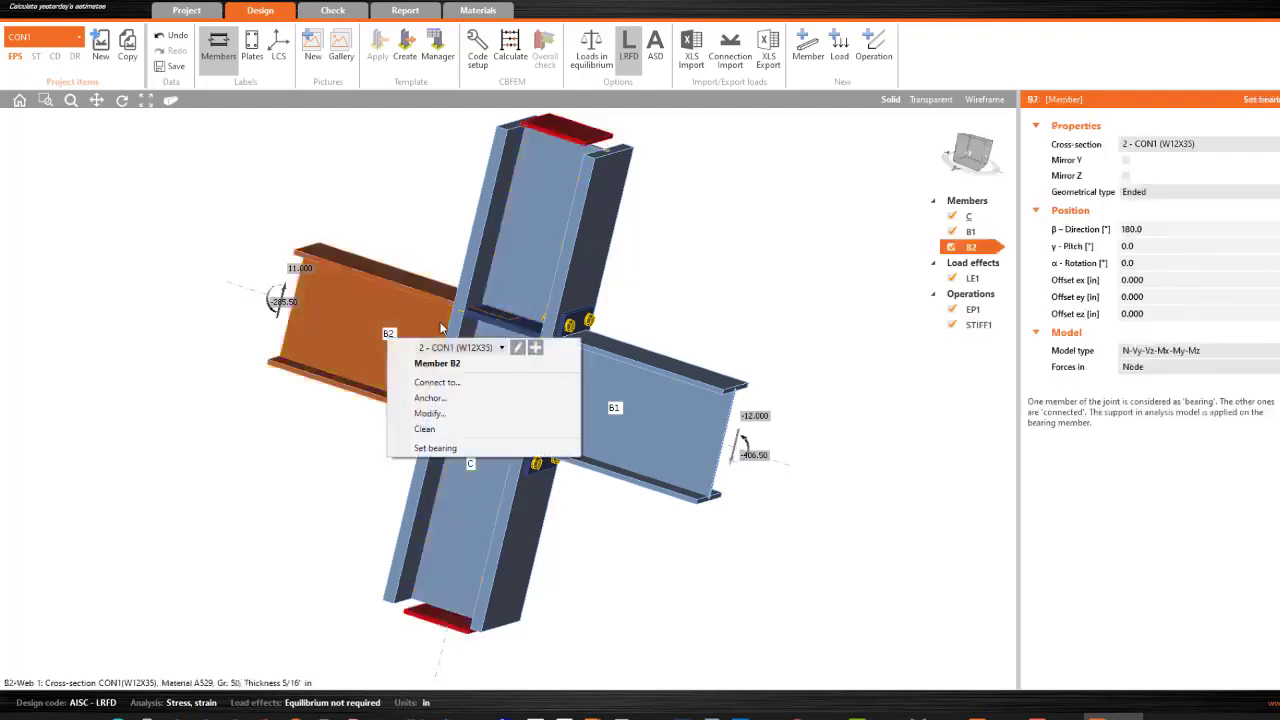
click(494, 319)
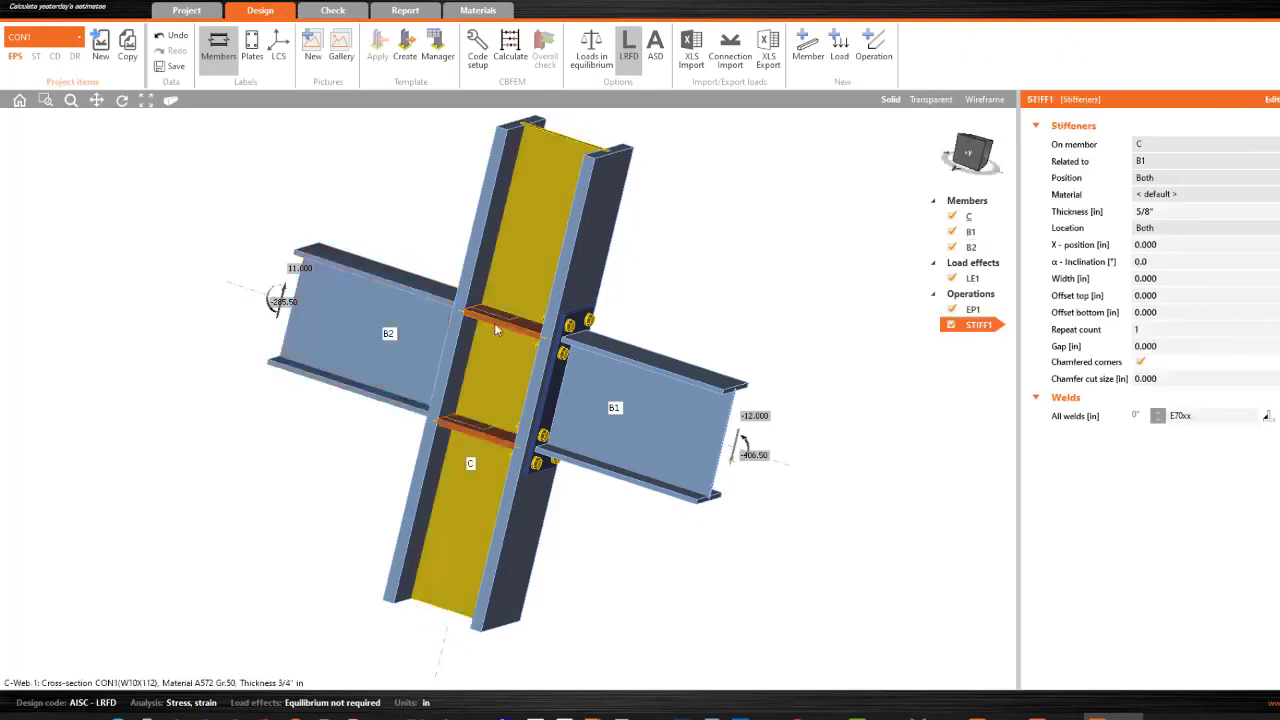
right_click(977, 330)
click(1007, 354)
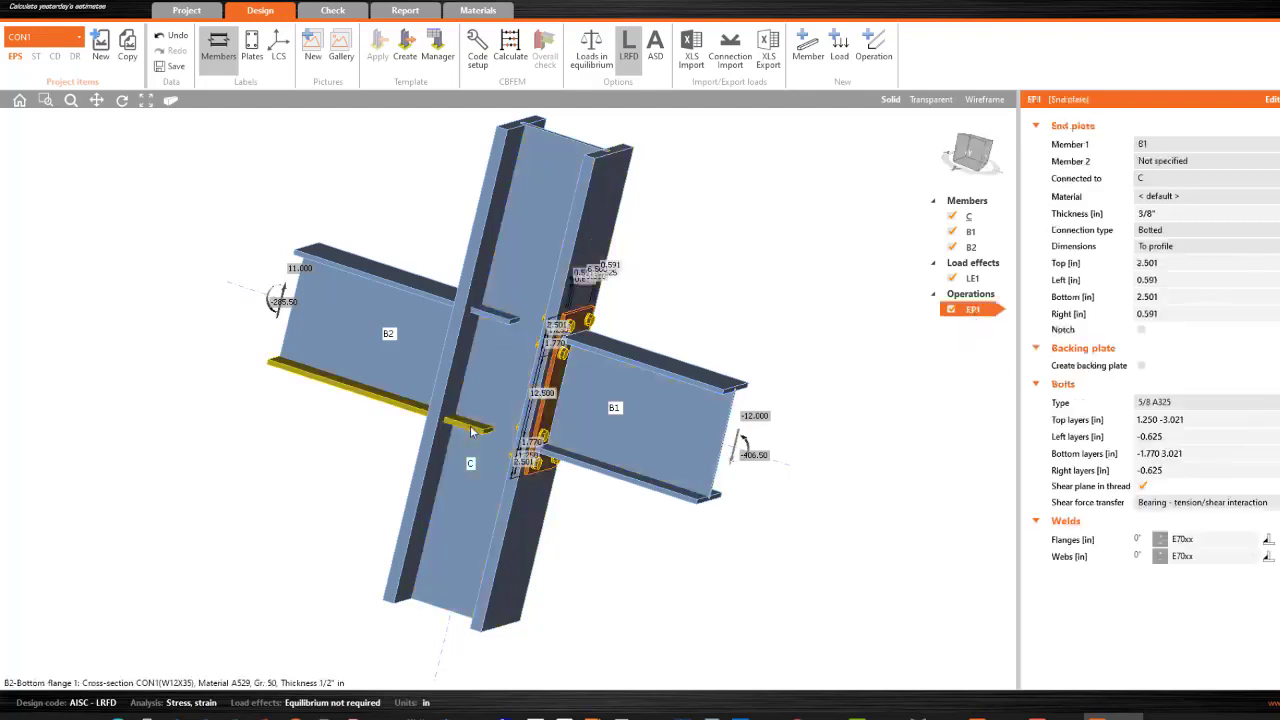
- Connect beam B2 to column C with the bolted end plate and column stiffeners template, using 30 A325M bolts
click(418, 378)
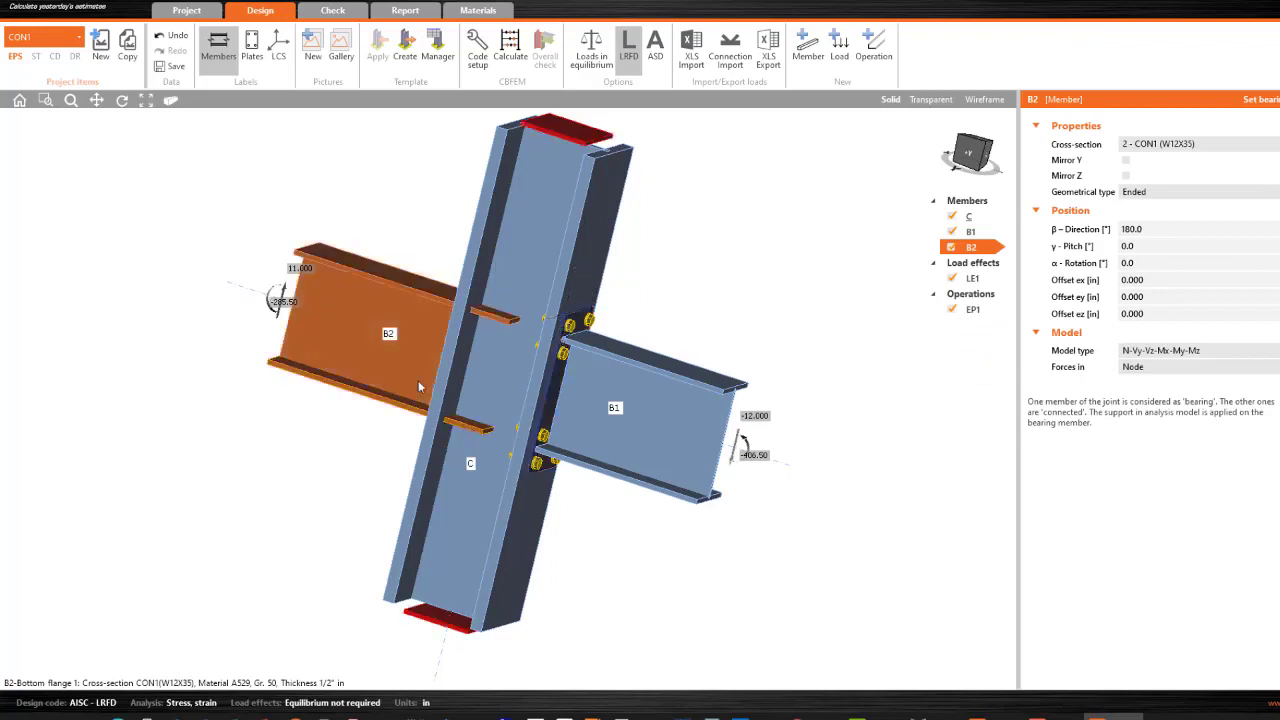
right_click(398, 290)
click(456, 332)
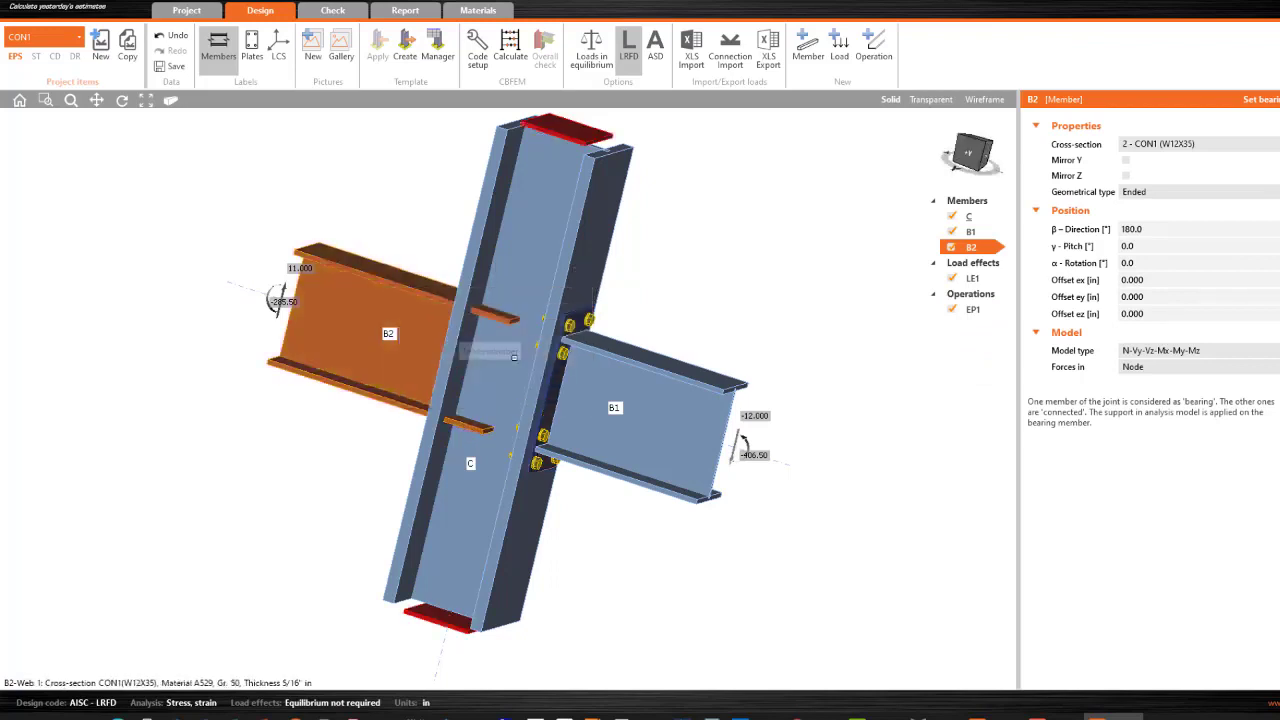
click(472, 258)
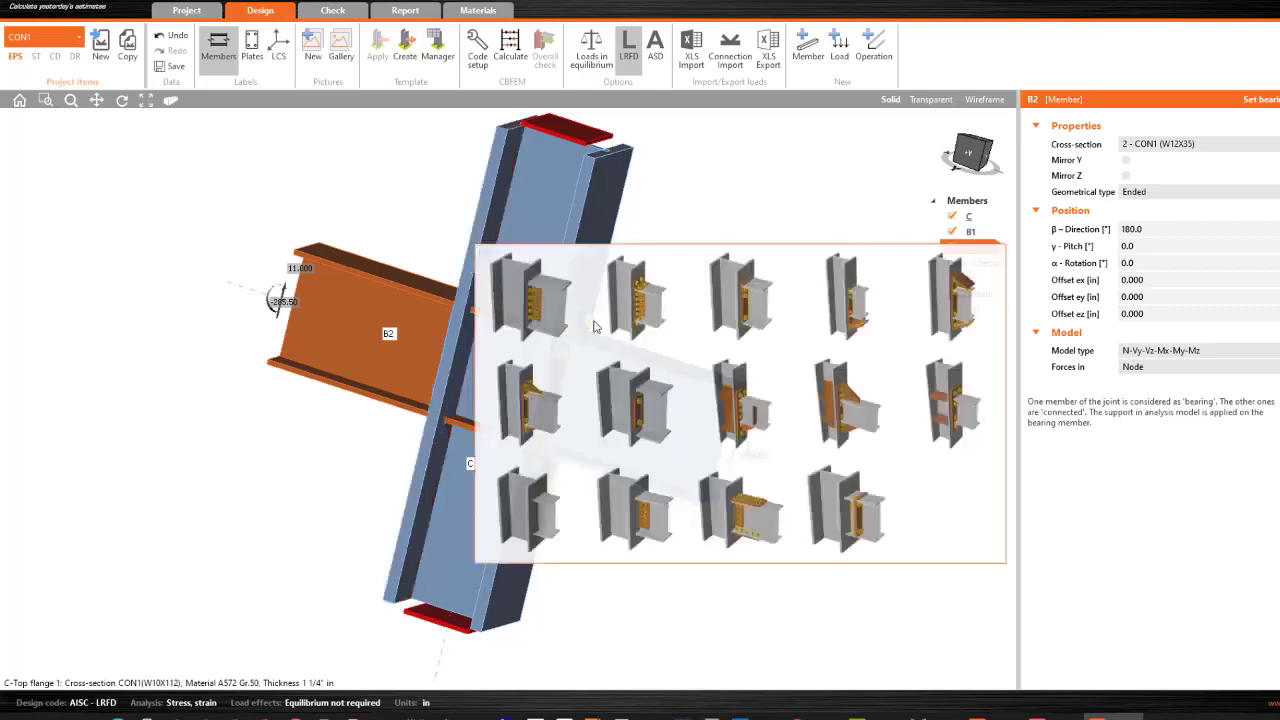
click(984, 420)
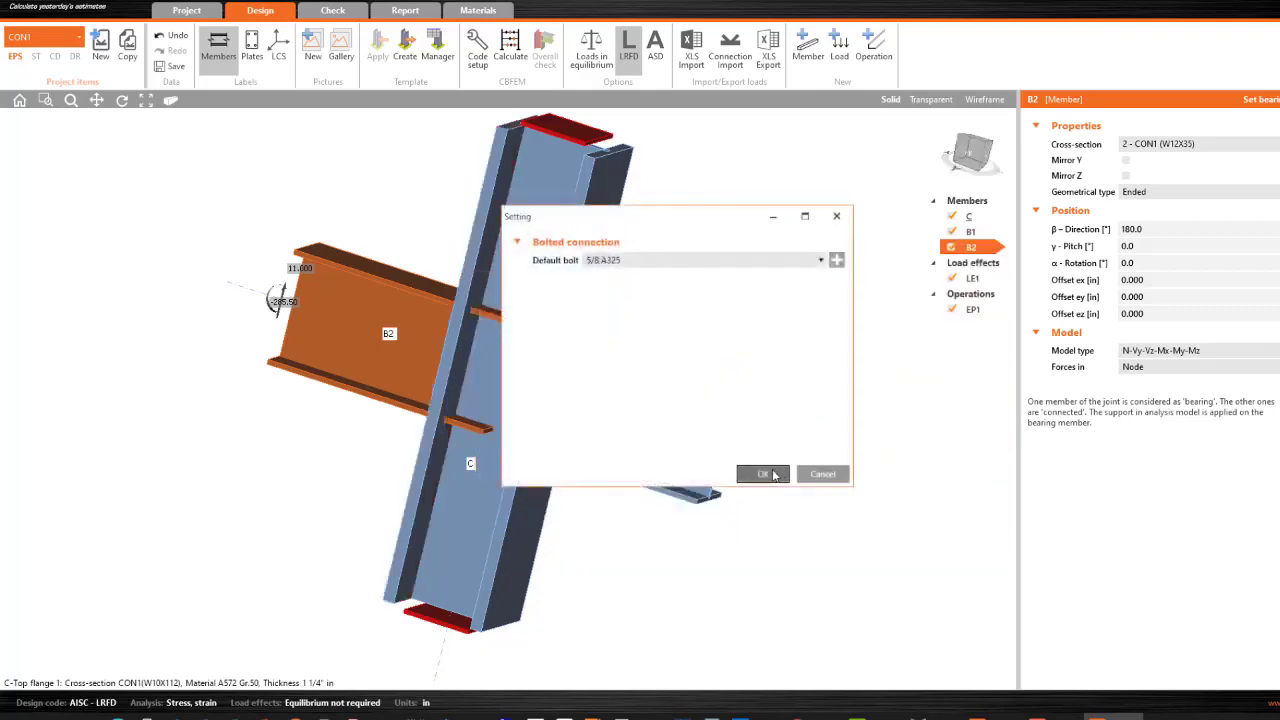
click(815, 260)
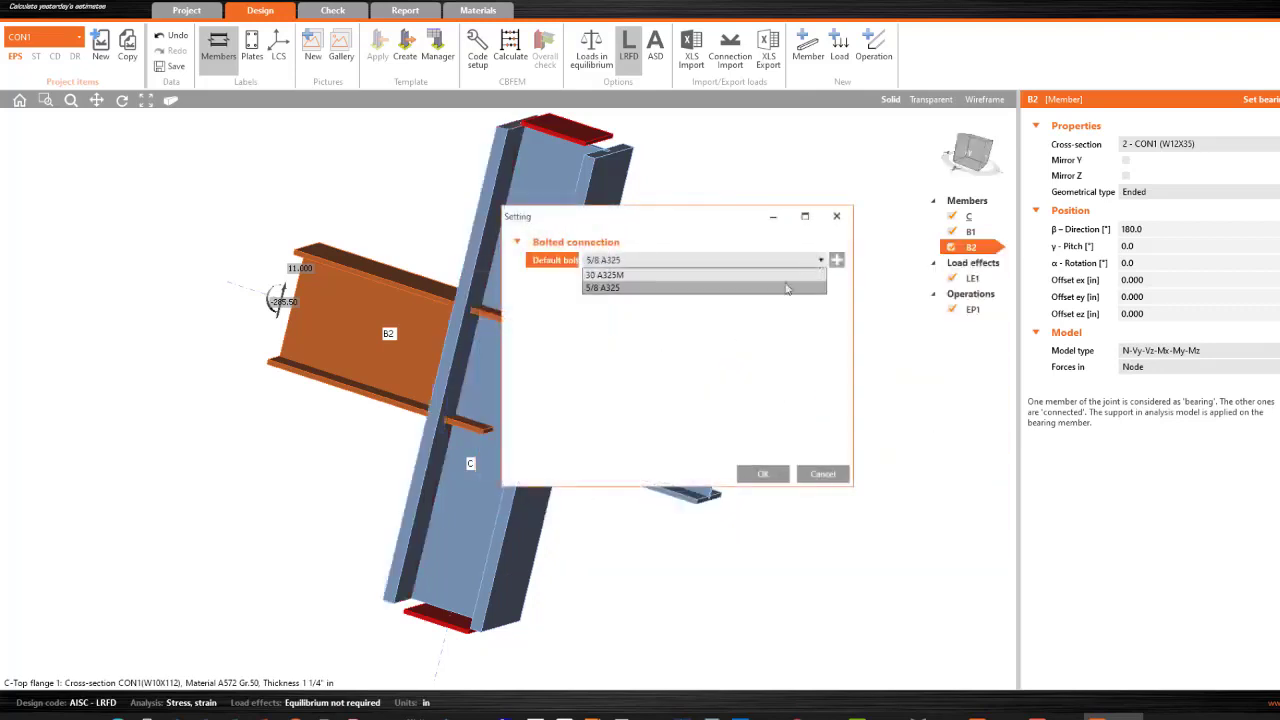
click(750, 278)
click(762, 474)
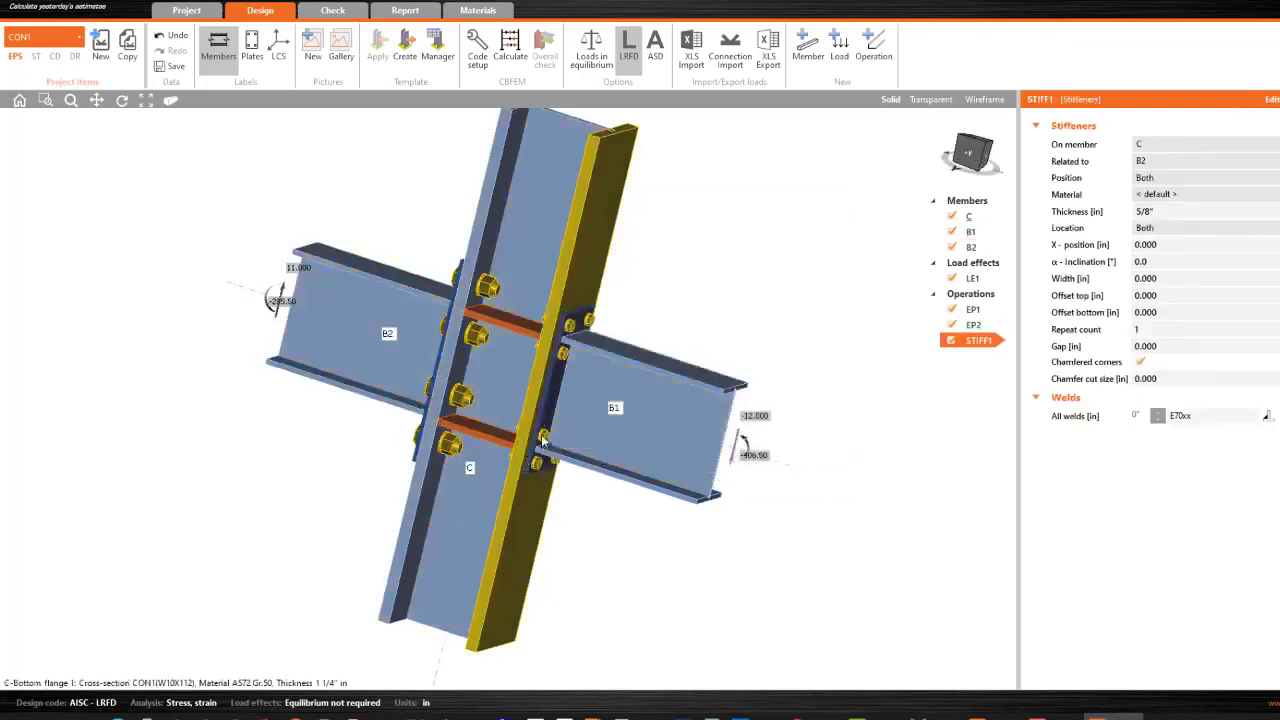
- Try 30 A325M bolts on beam B1's end plate EP1, and delete that end plate
click(557, 374)
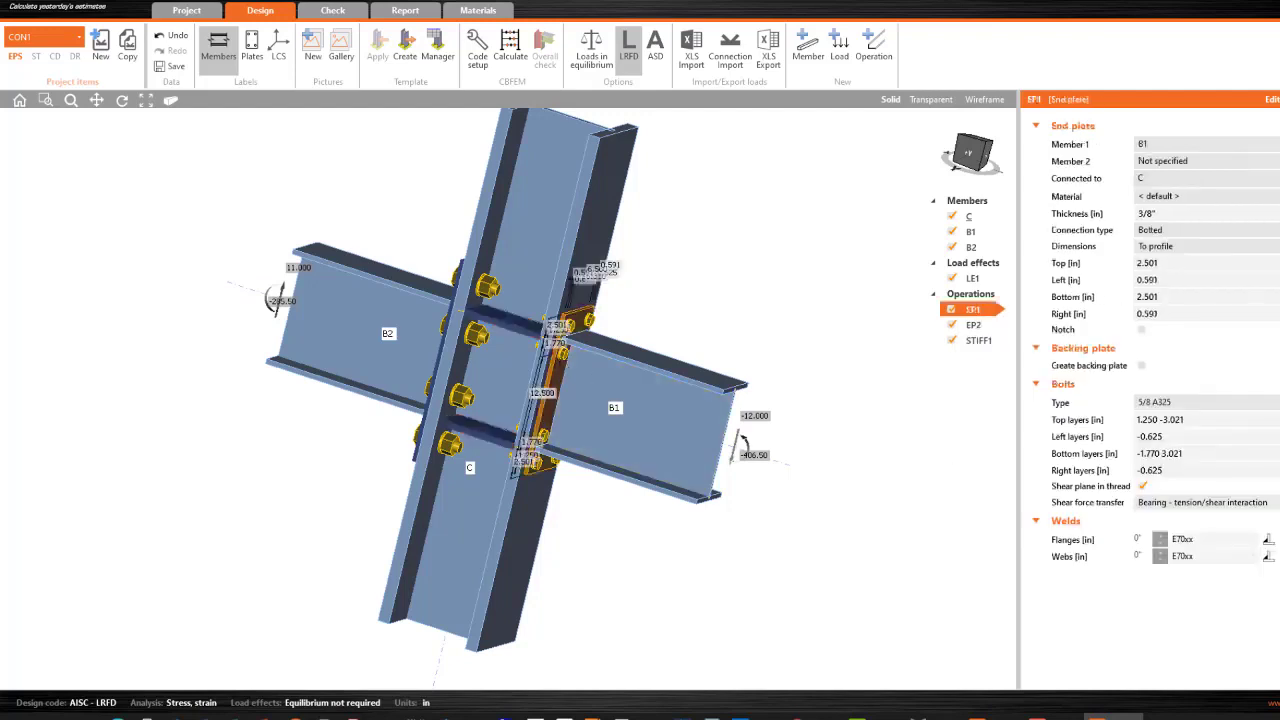
click(1200, 402)
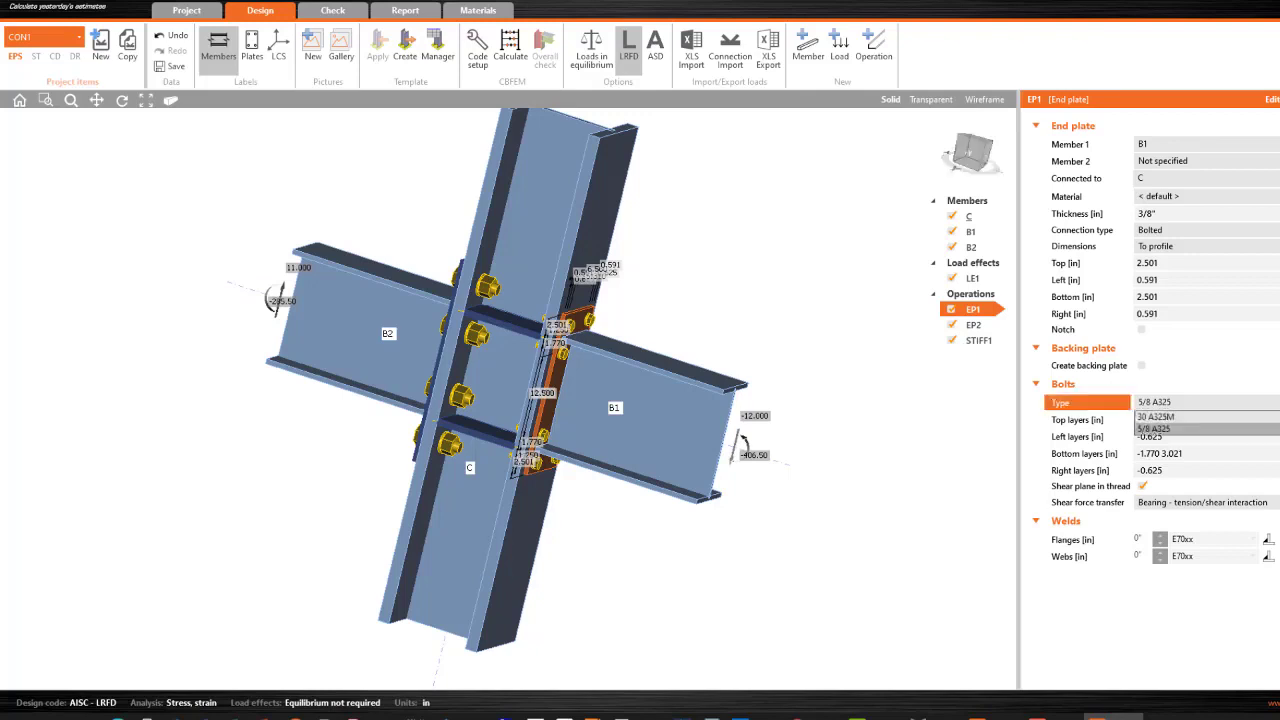
click(1190, 428)
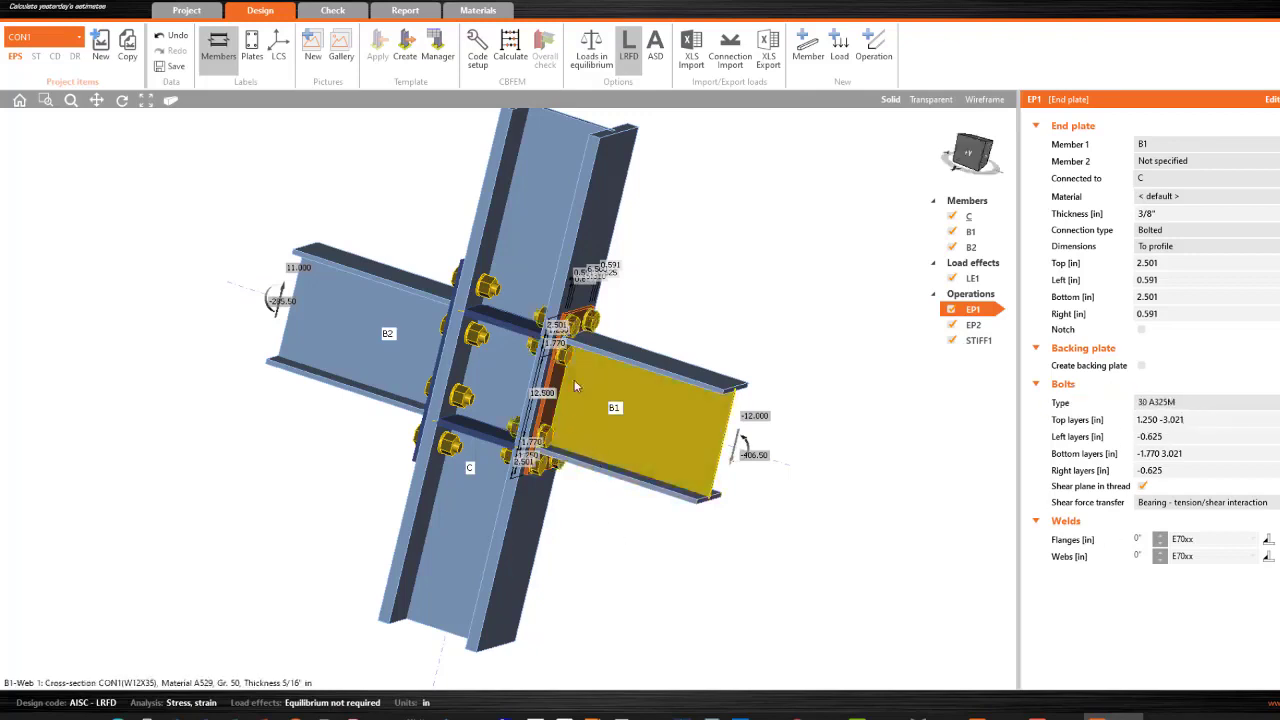
right_click(980, 312)
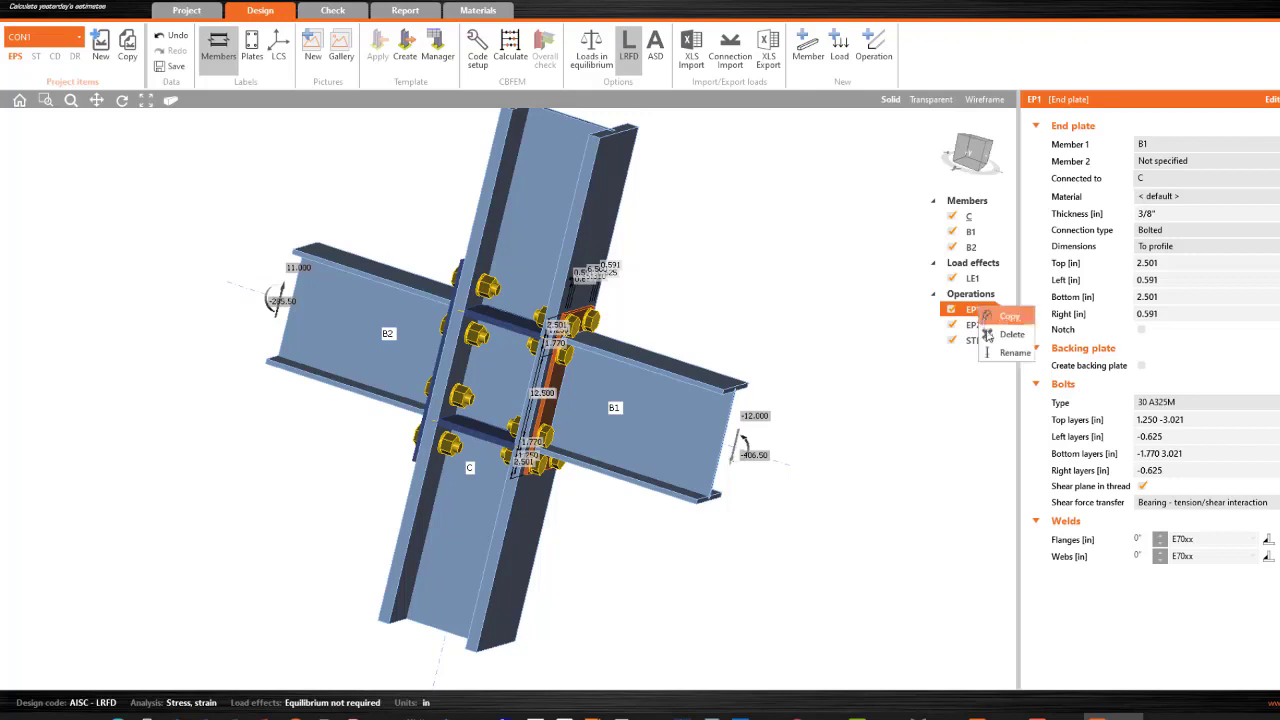
click(985, 337)
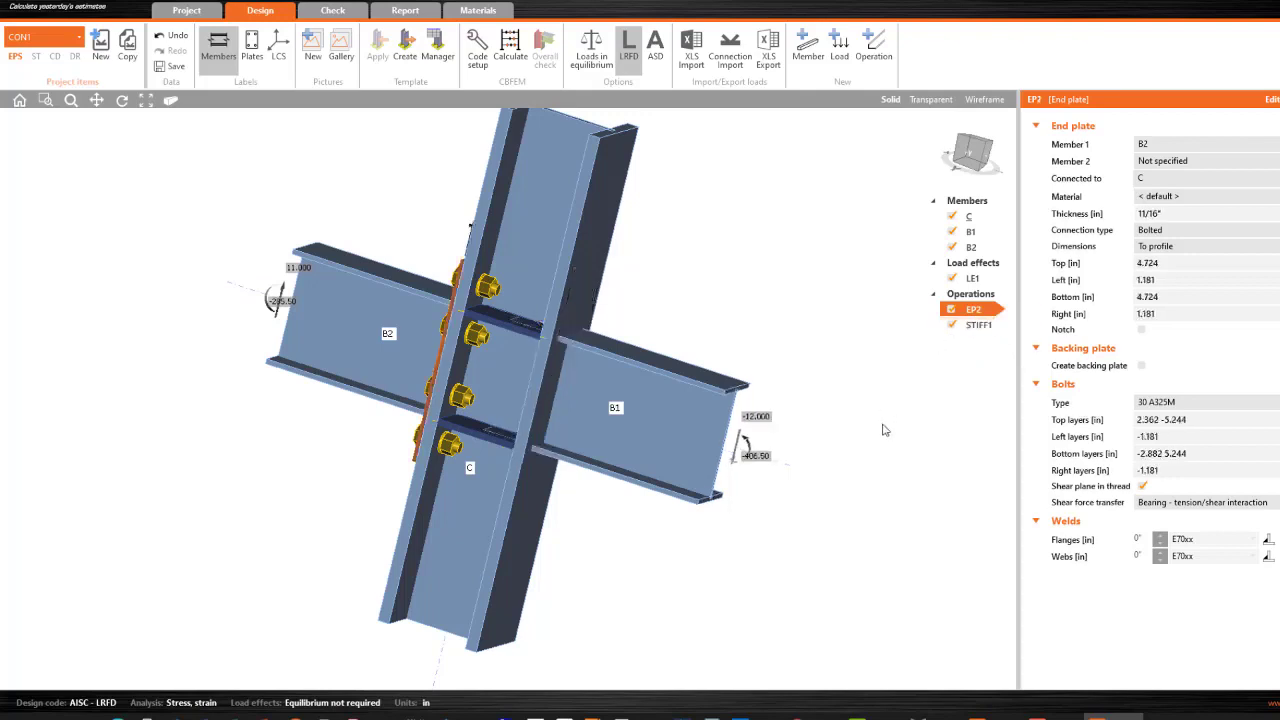
- Connect beam B1 to column C again with the bolted end plate and column stiffeners template, choosing its default bolt
right_click(633, 406)
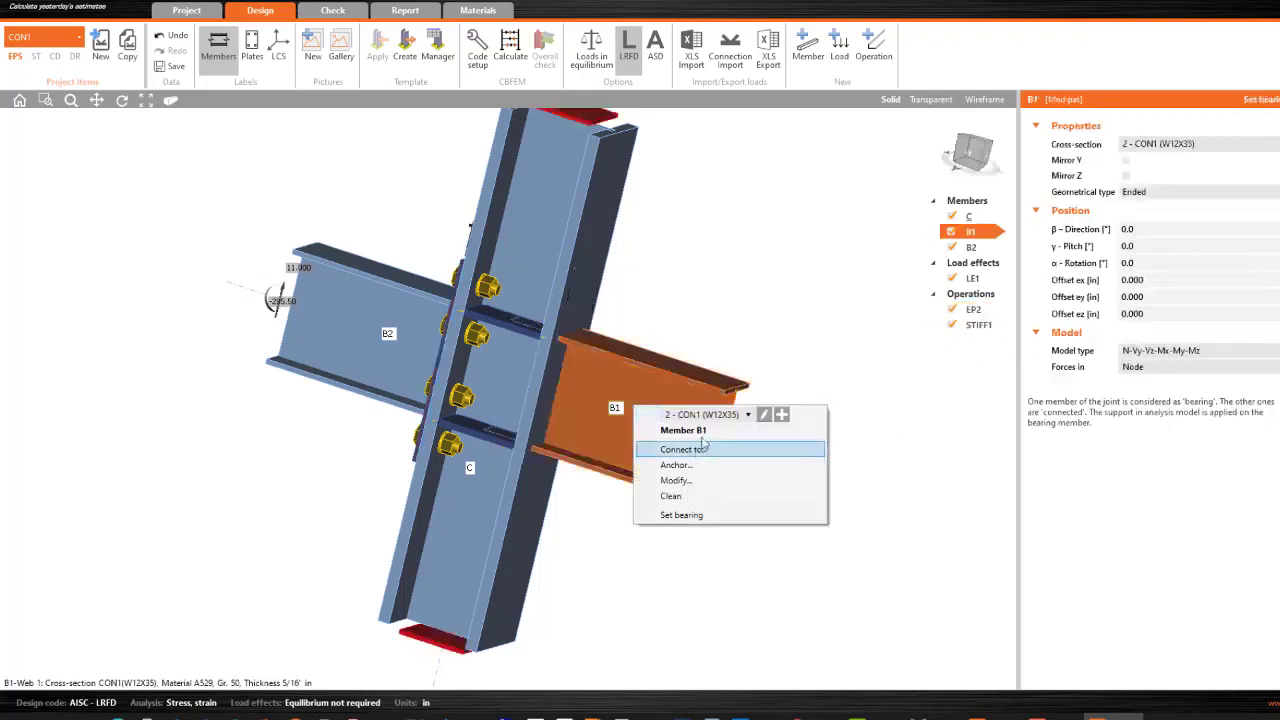
click(684, 449)
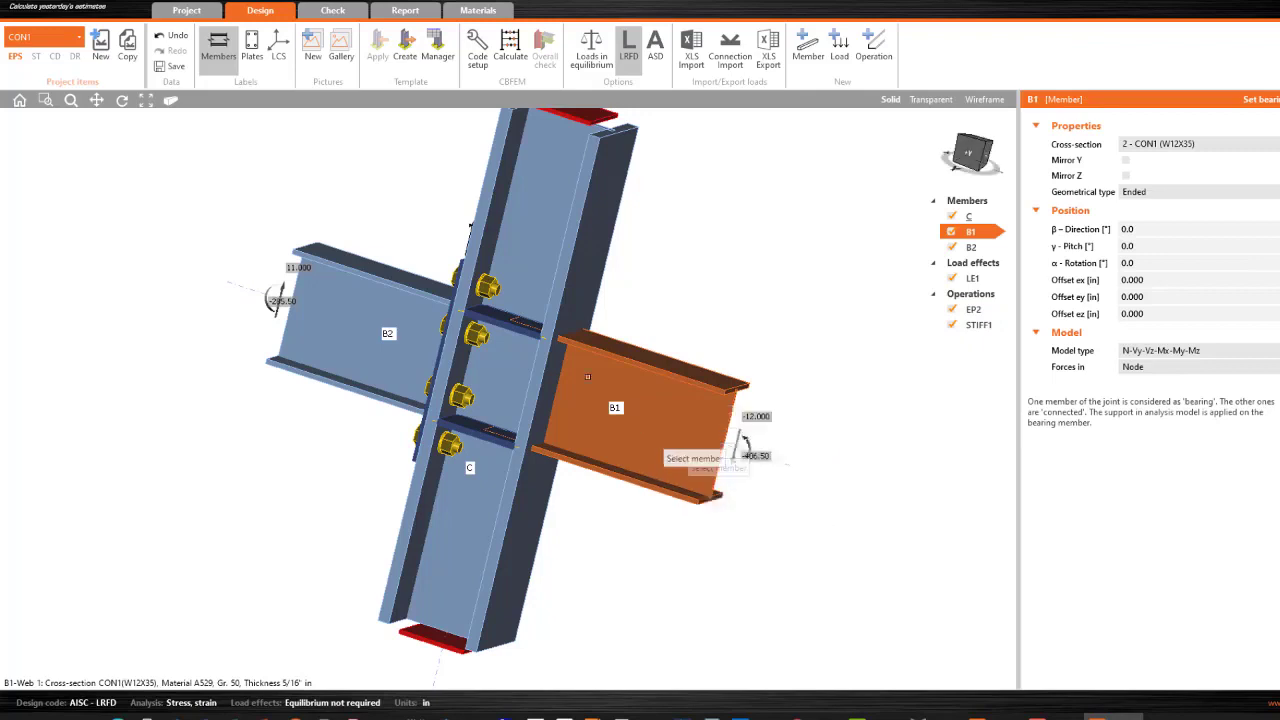
click(566, 328)
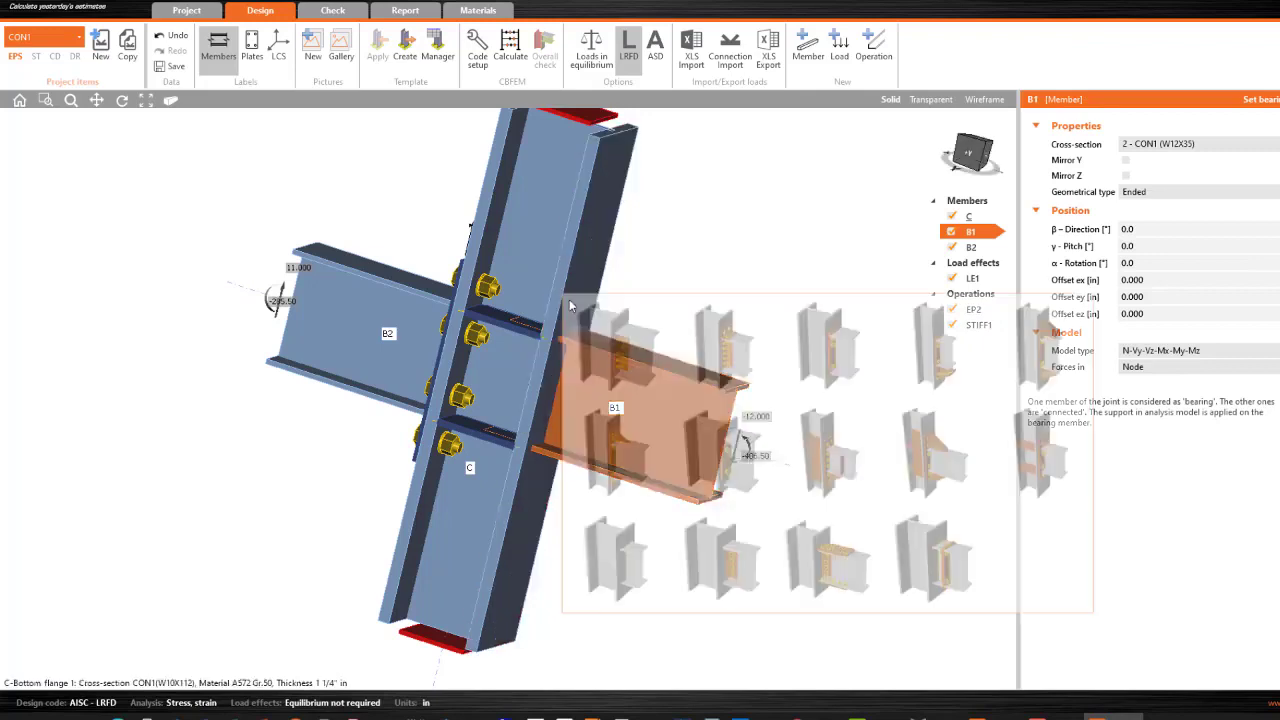
click(1035, 452)
click(822, 260)
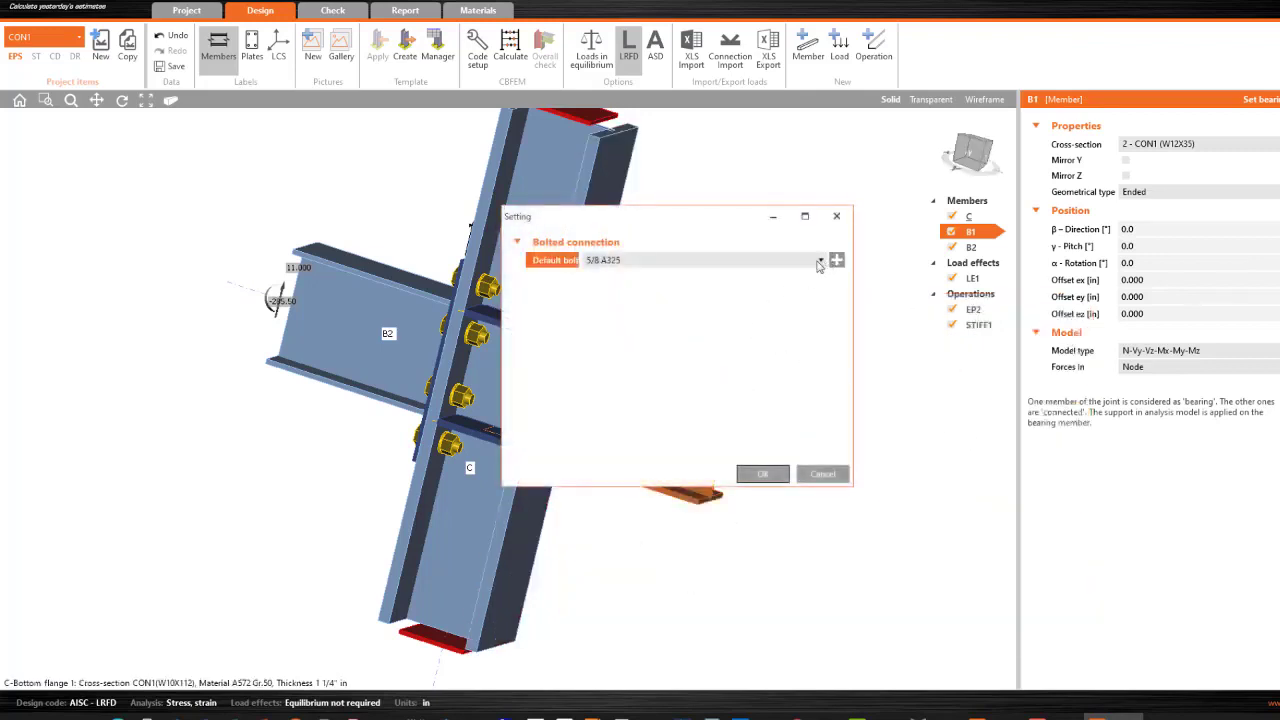
click(772, 285)
click(763, 474)
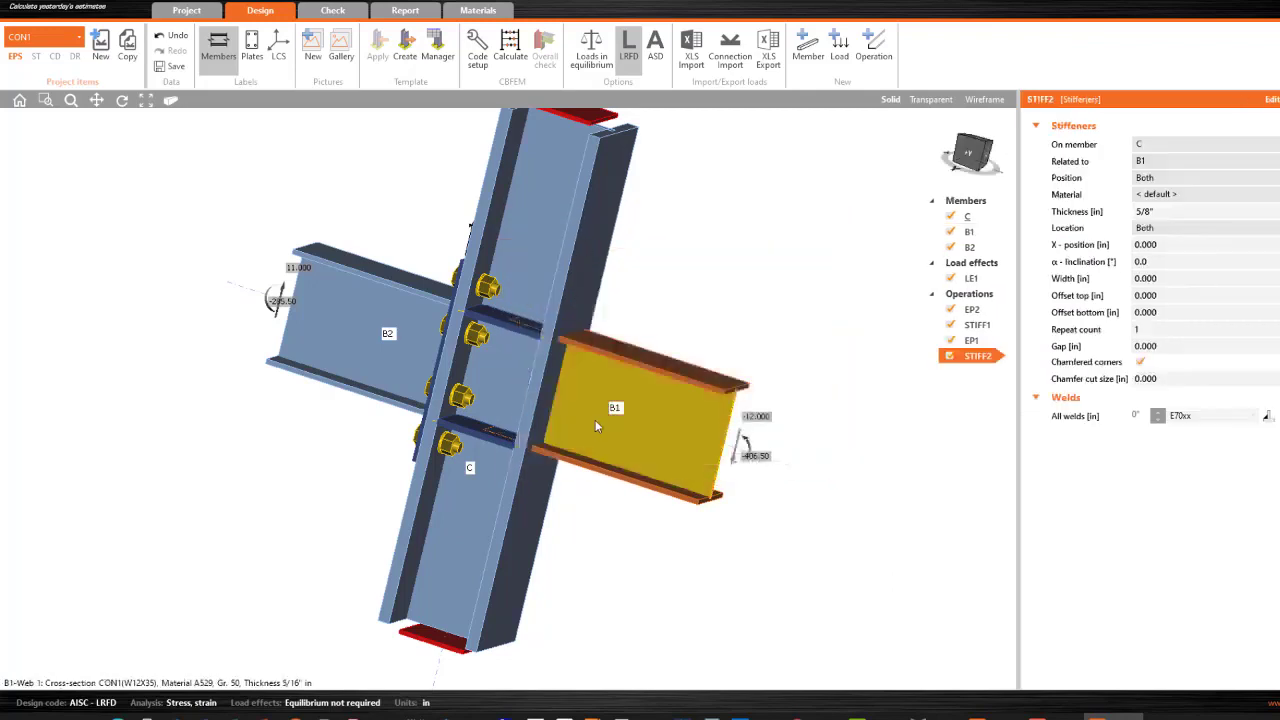
- Delete the duplicate column stiffeners STIFF2 related to beam B1
right_click(975, 360)
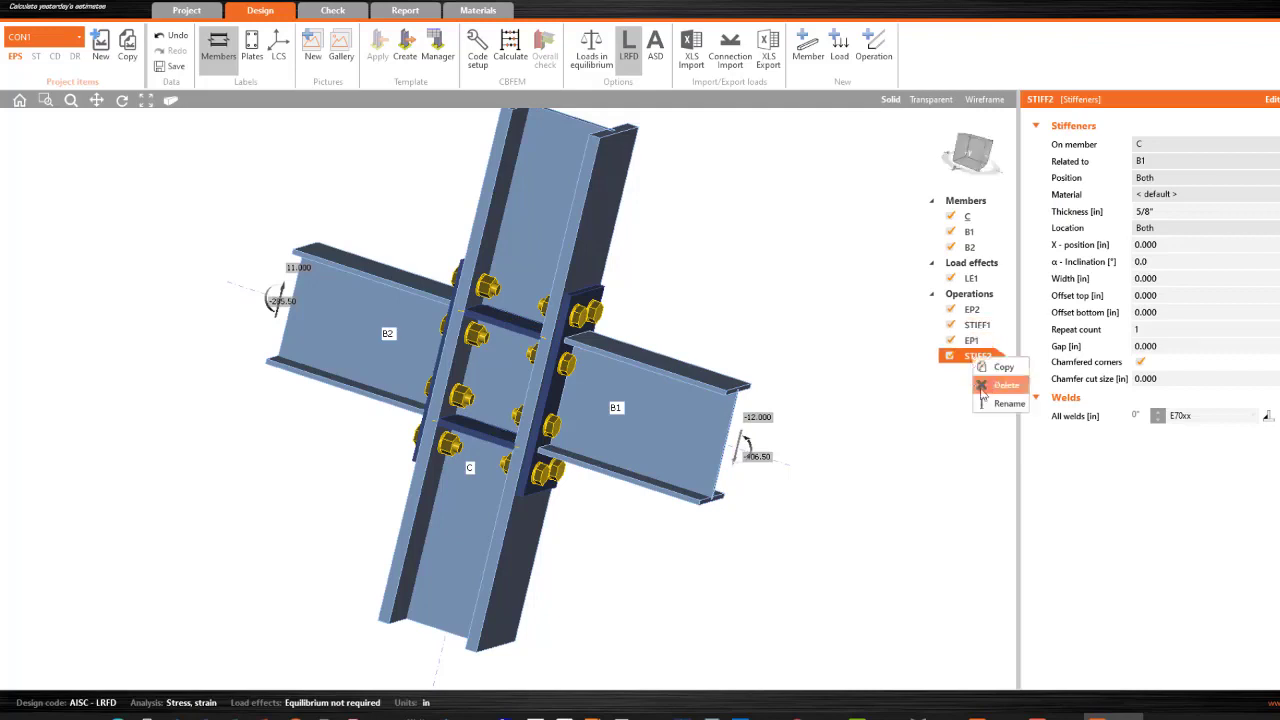
click(983, 389)
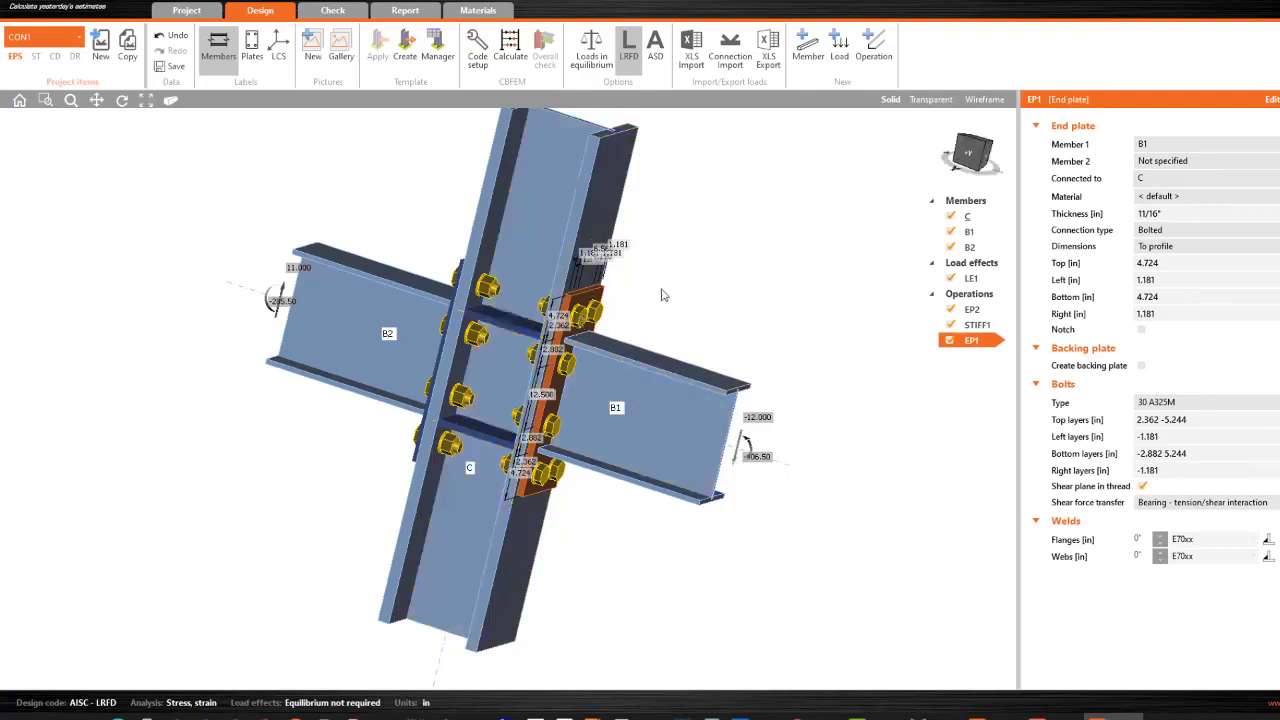
- Set the flange and web welds of beam B1's end plate EP1 to 1/4"
right_drag(686, 300, 715, 210)
right_drag(609, 503, 560, 330)
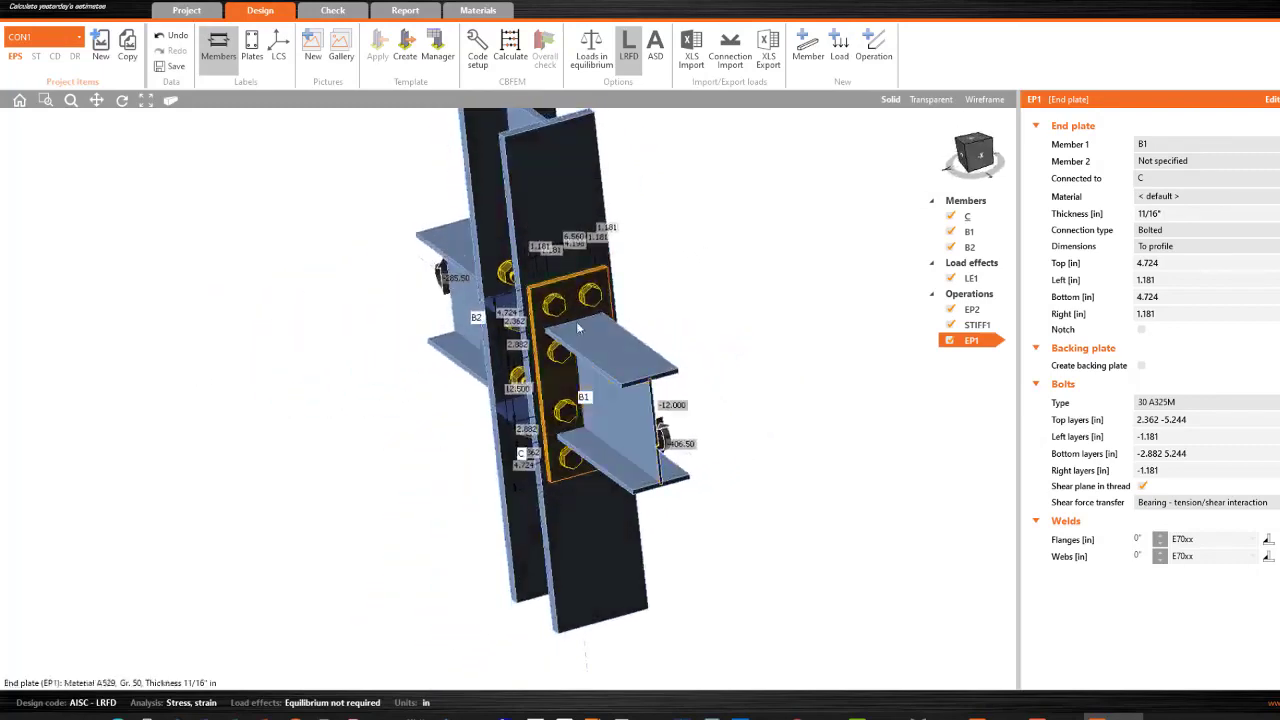
click(1159, 553)
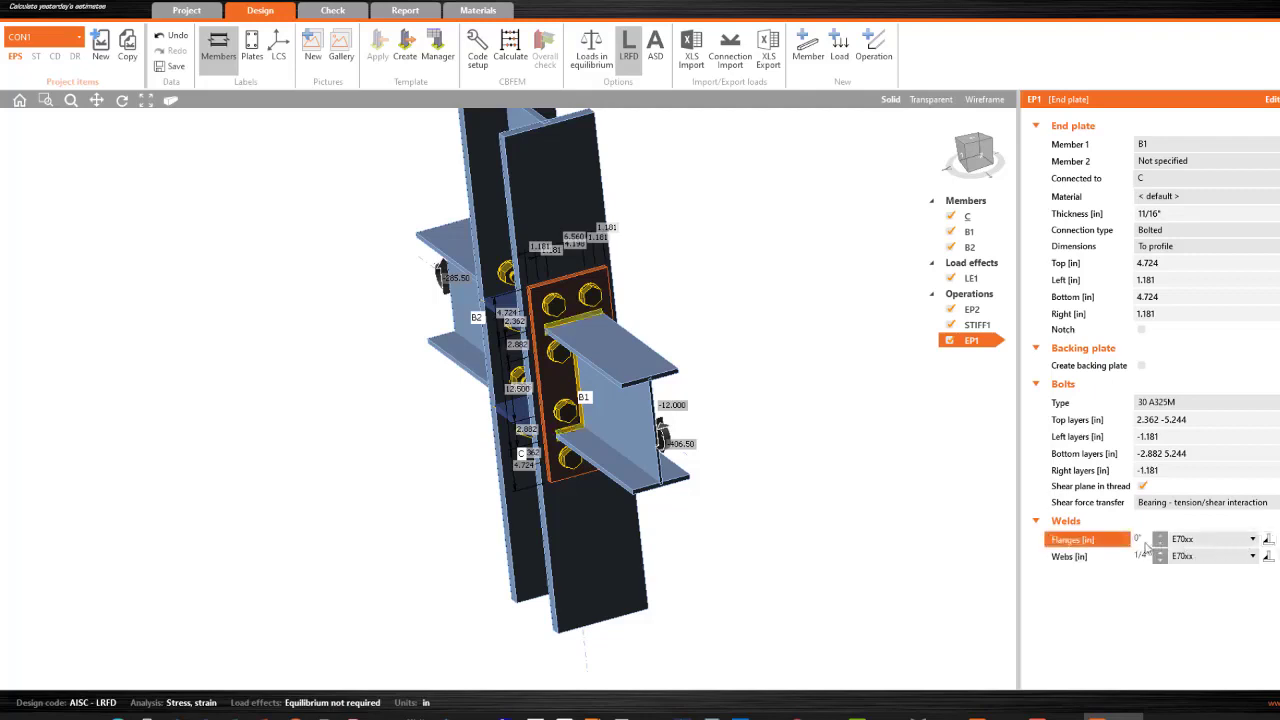
click(1161, 536)
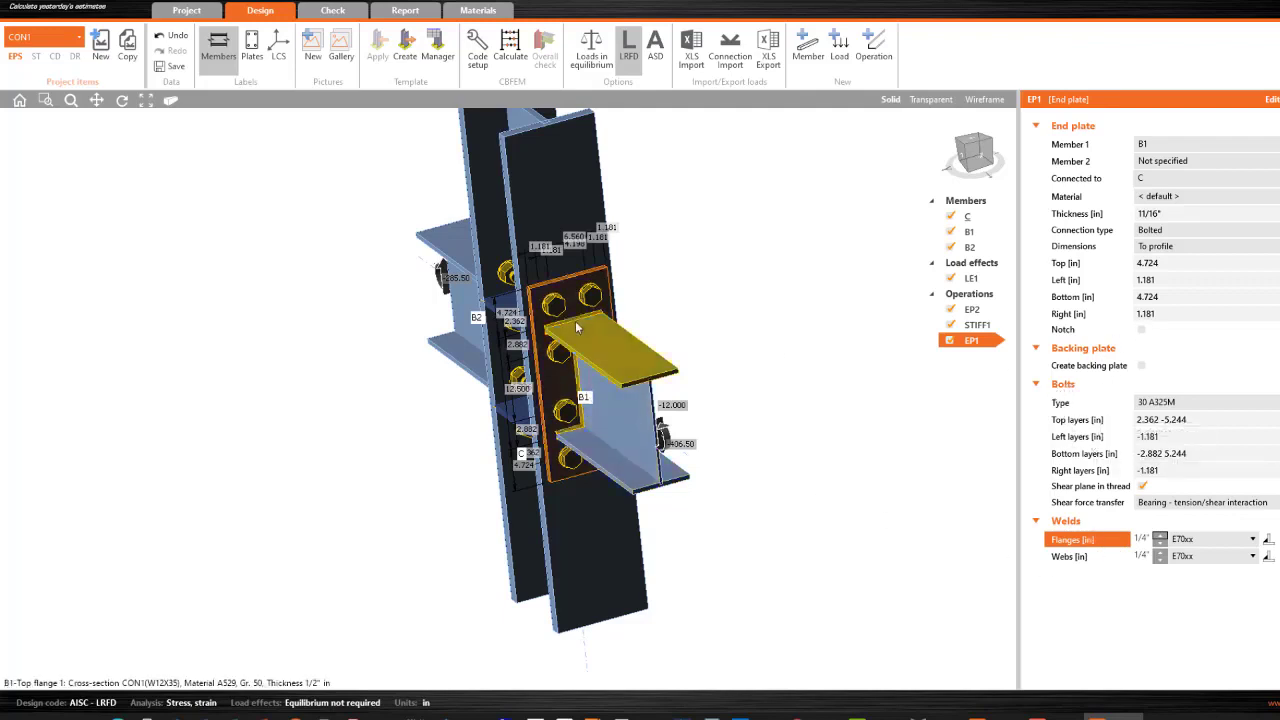
- Set the flange and web welds of beam B2's end plate EP2 to 5/16"
right_drag(476, 318, 522, 292)
click(522, 290)
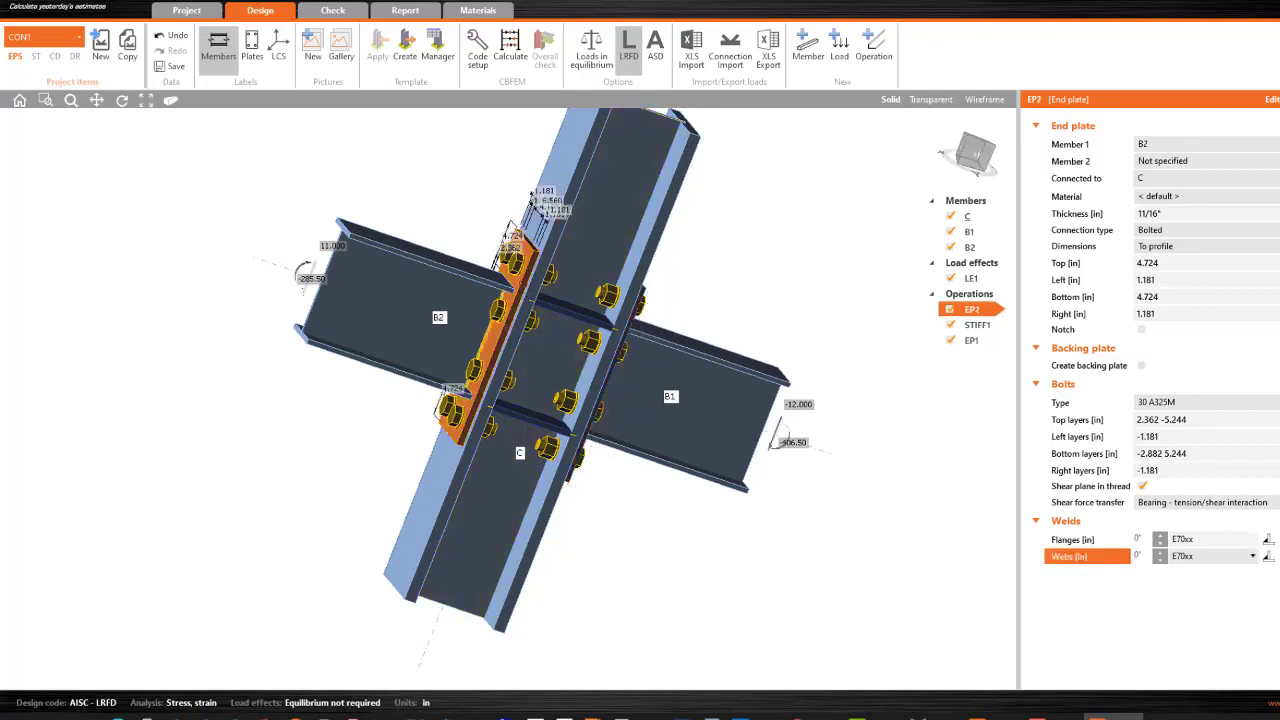
click(1158, 536)
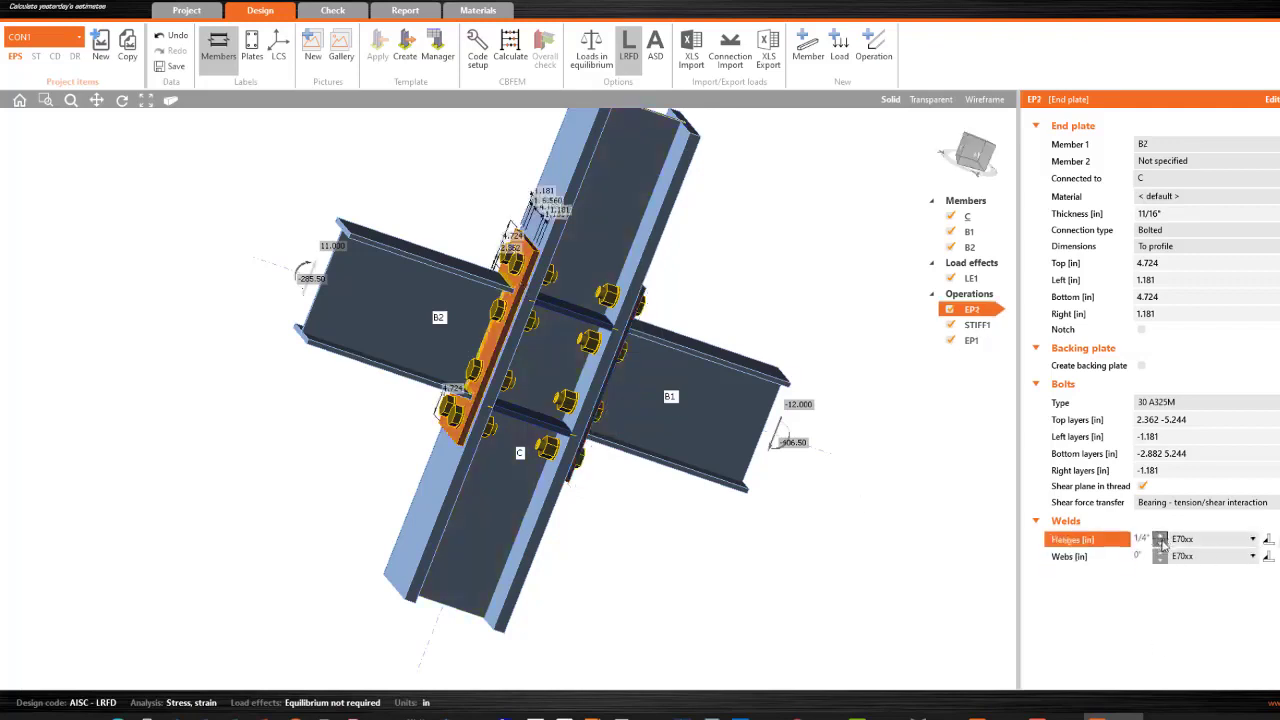
click(1161, 552)
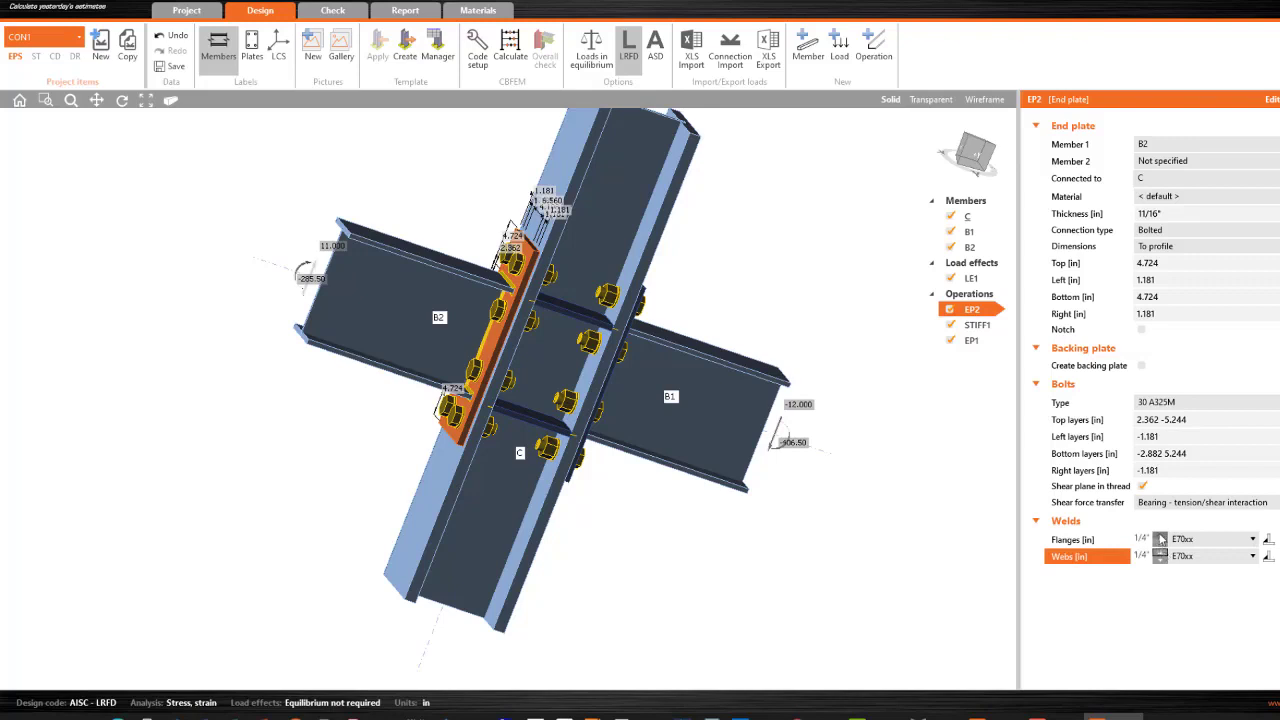
click(1160, 536)
click(1161, 551)
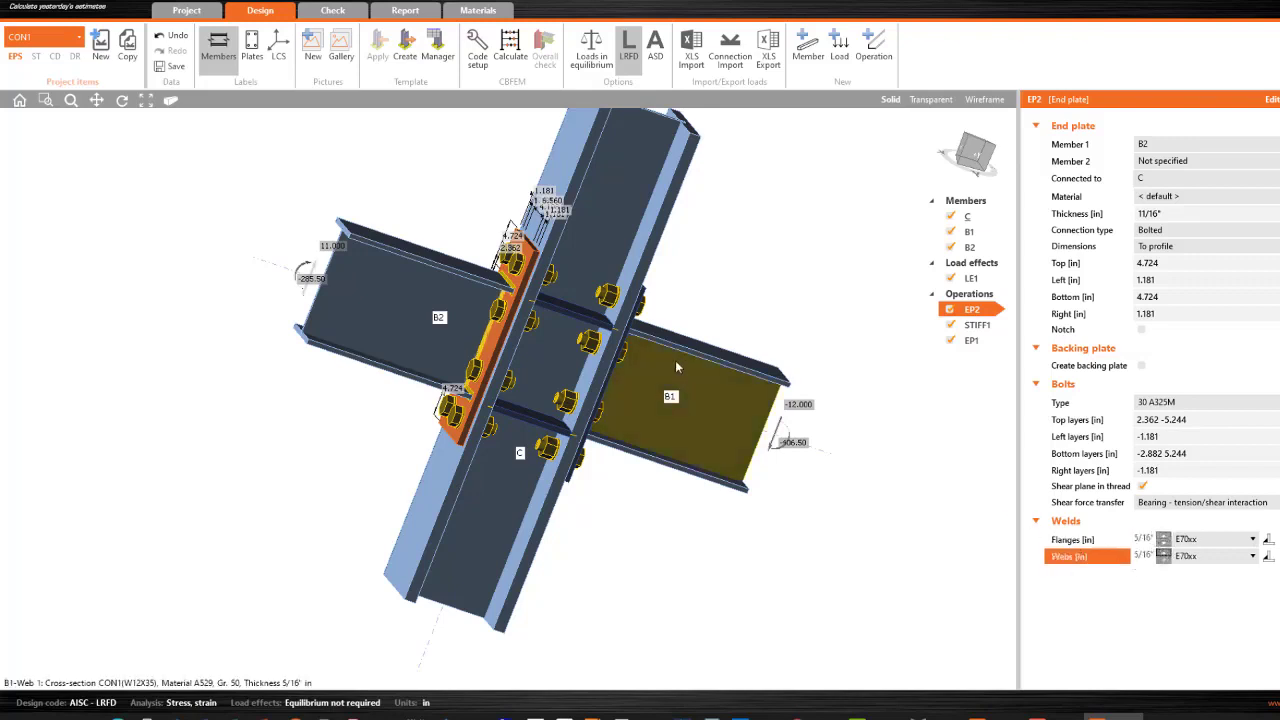
- Increase the flange and web welds of beam B1's end plate EP1 to 5/16"
right_drag(695, 373, 607, 343)
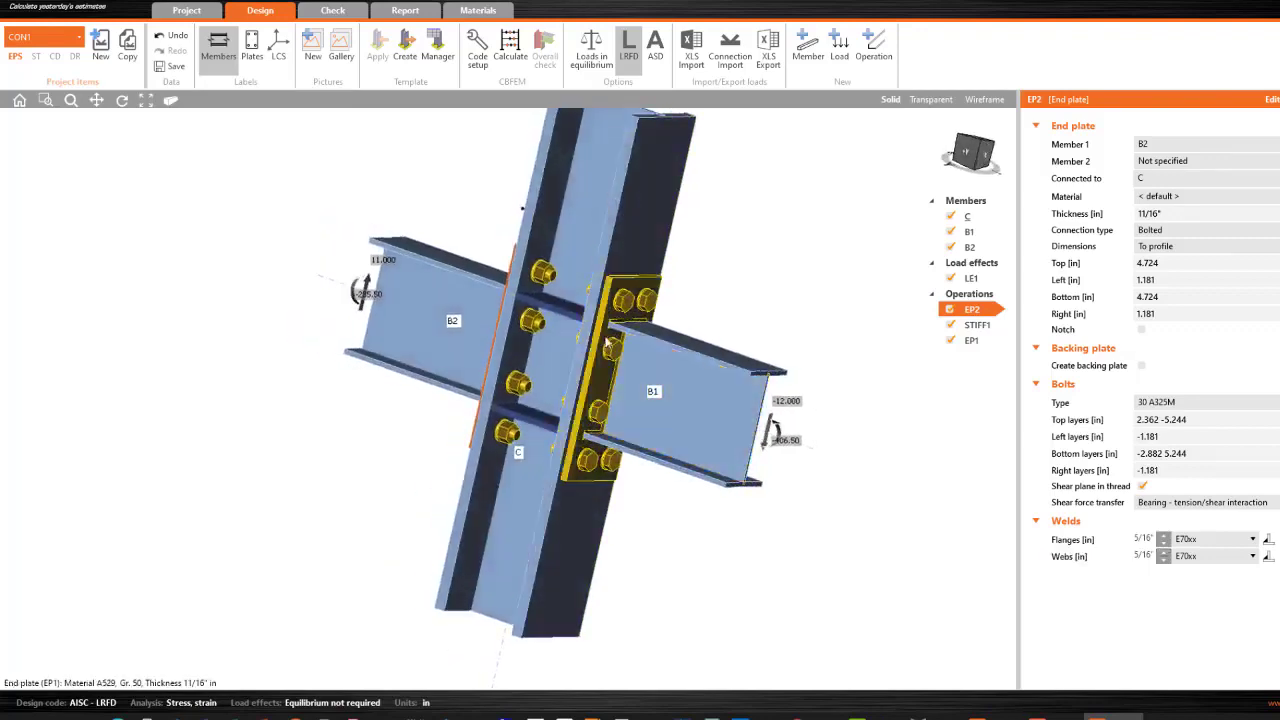
click(605, 343)
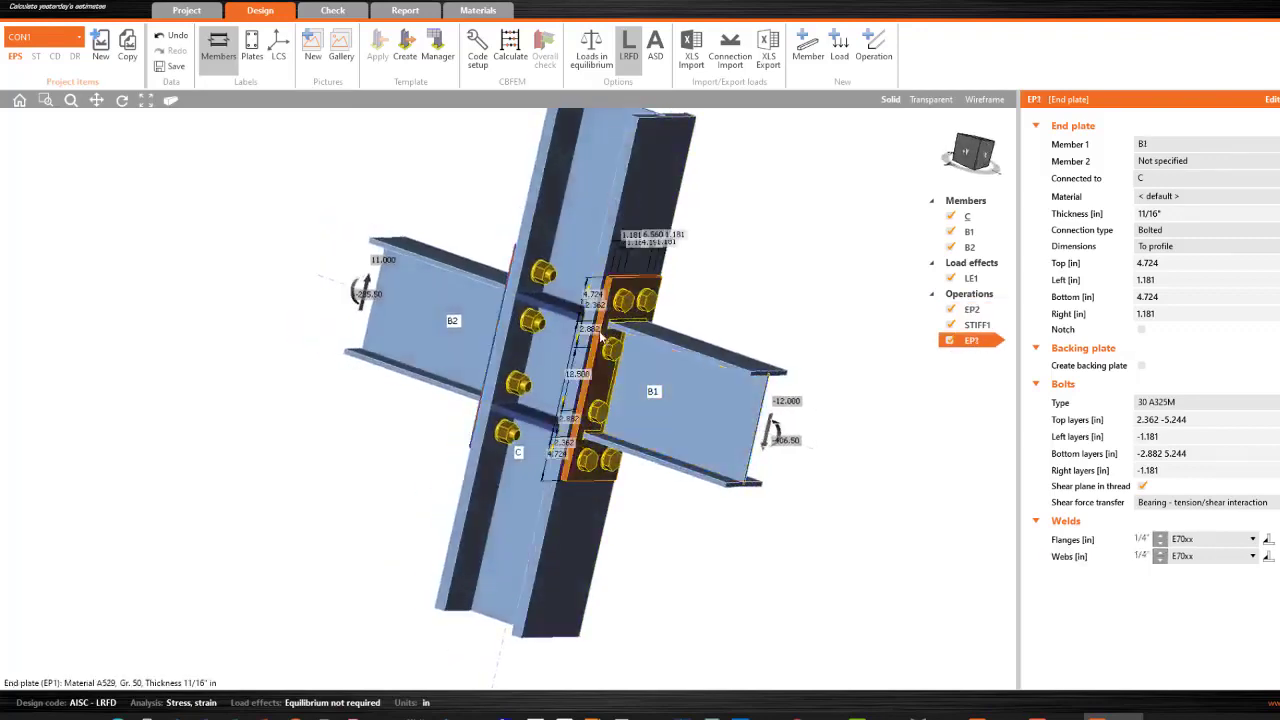
click(1163, 552)
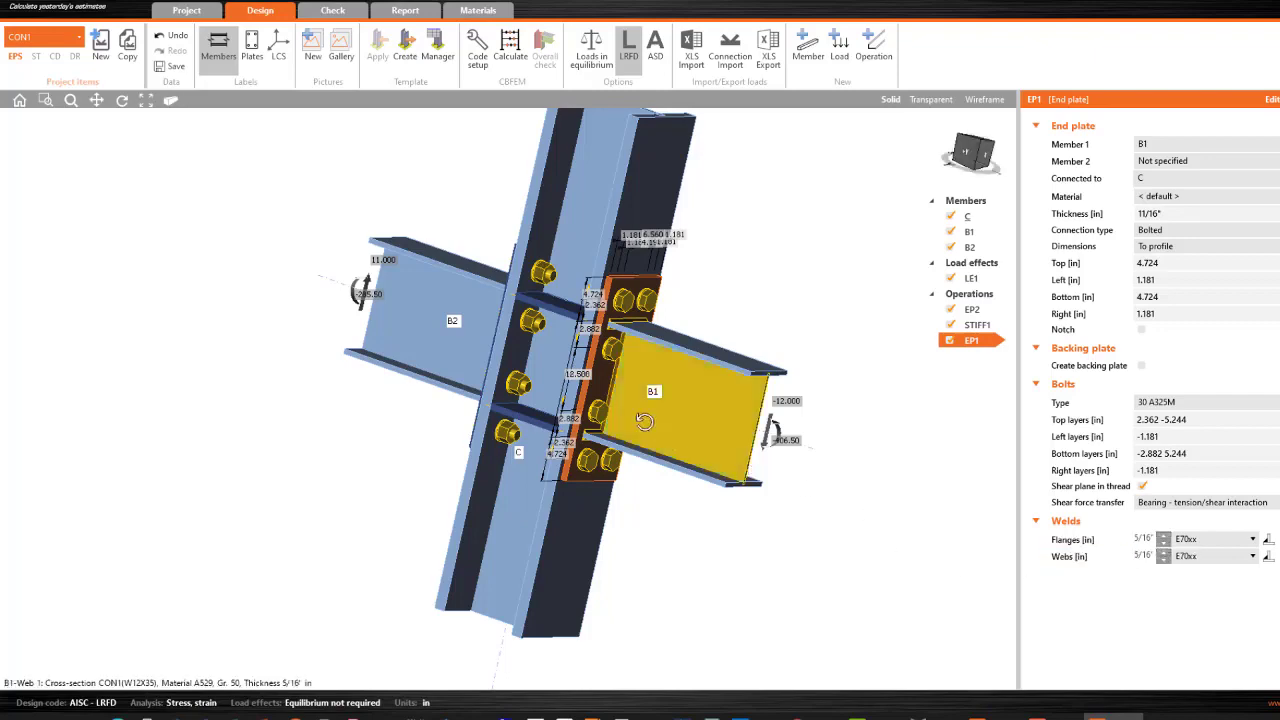
- Calculate the stress-strain analysis of connection CON1
right_drag(644, 421, 680, 455)
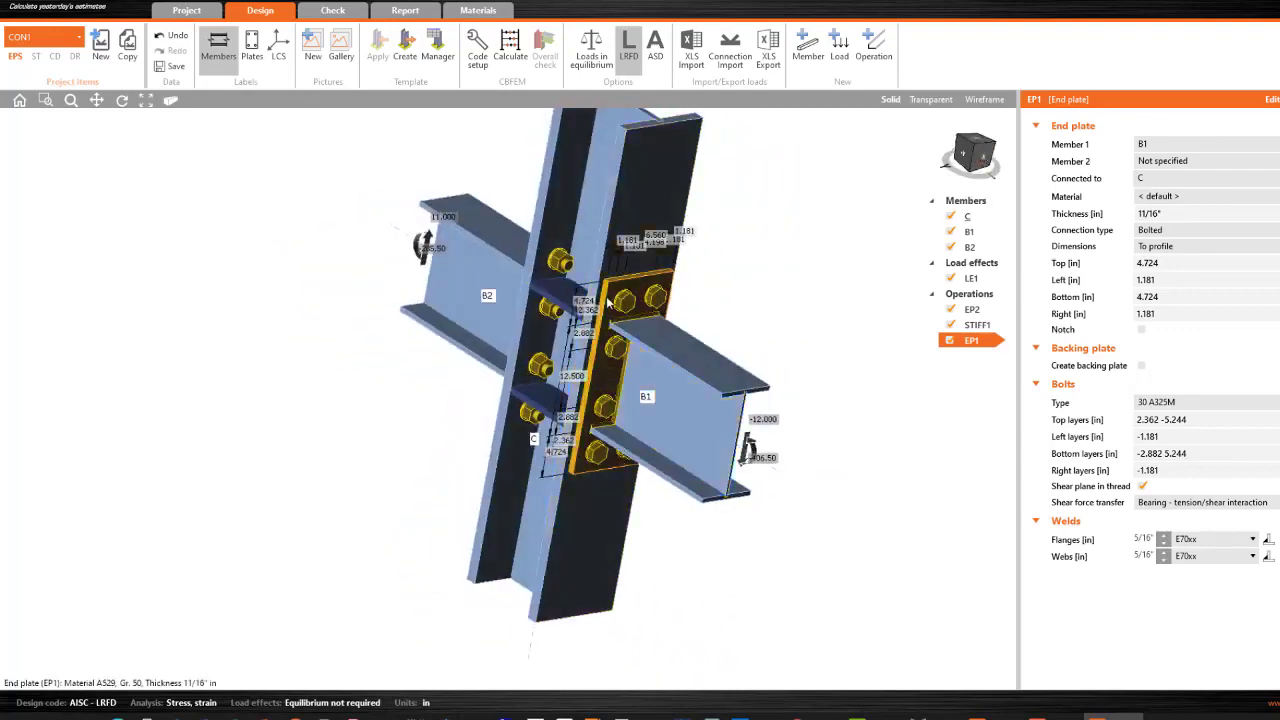
click(511, 48)
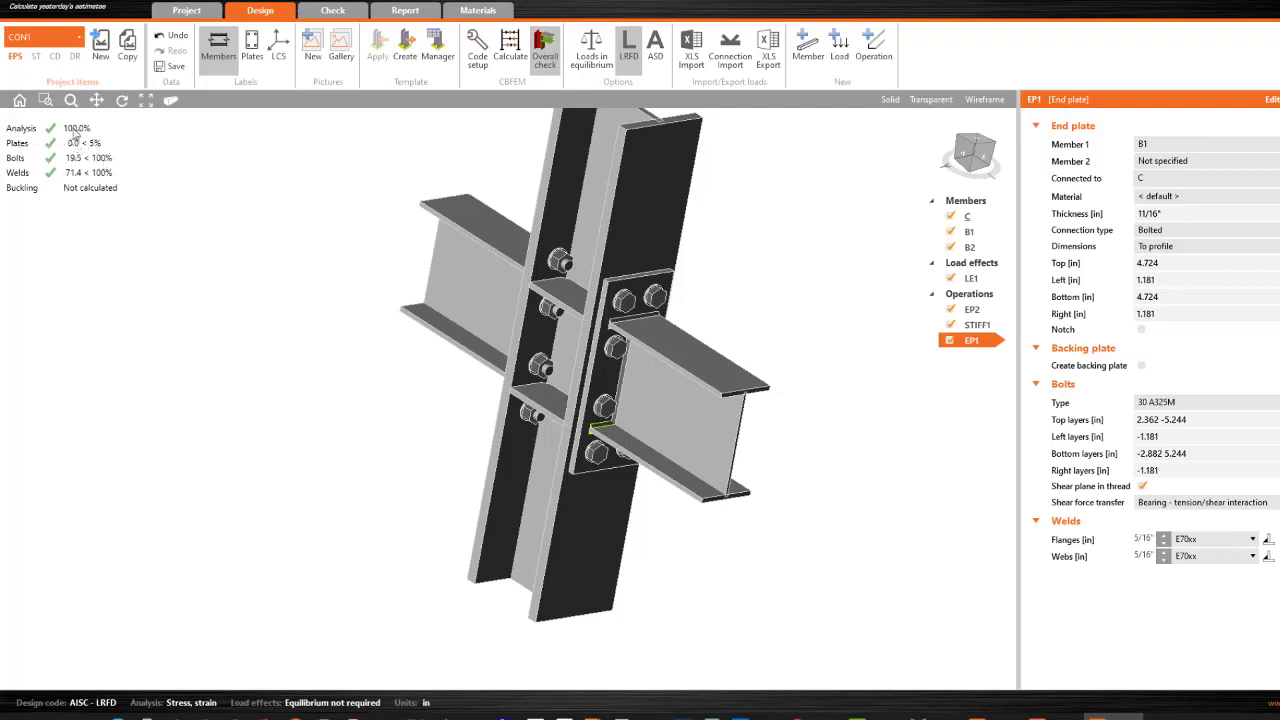
mouse_move(504, 554)
middle_down()
mouse_move(538, 550)
mouse_move(462, 560)
mouse_move(501, 564)
middle_up()
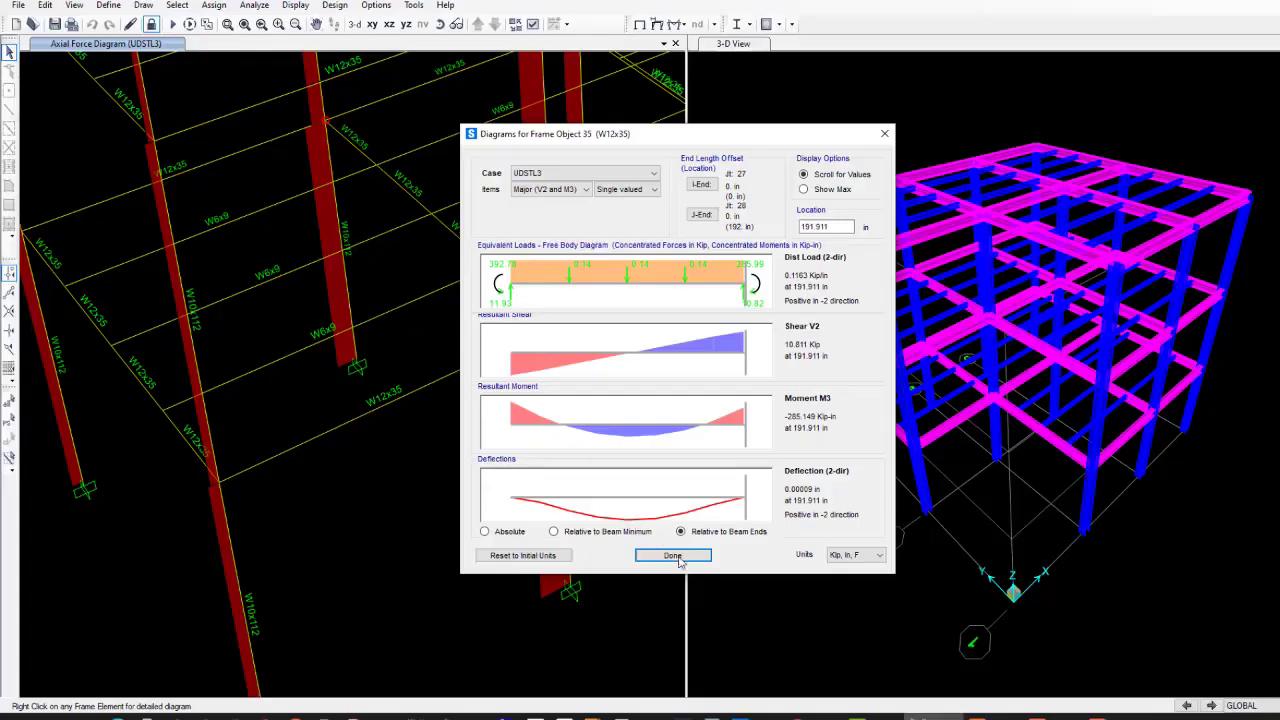
- Close the frame object diagrams in SAP2000, return to IDEA StatiCa, and recalculate connection CON1
click(673, 556)
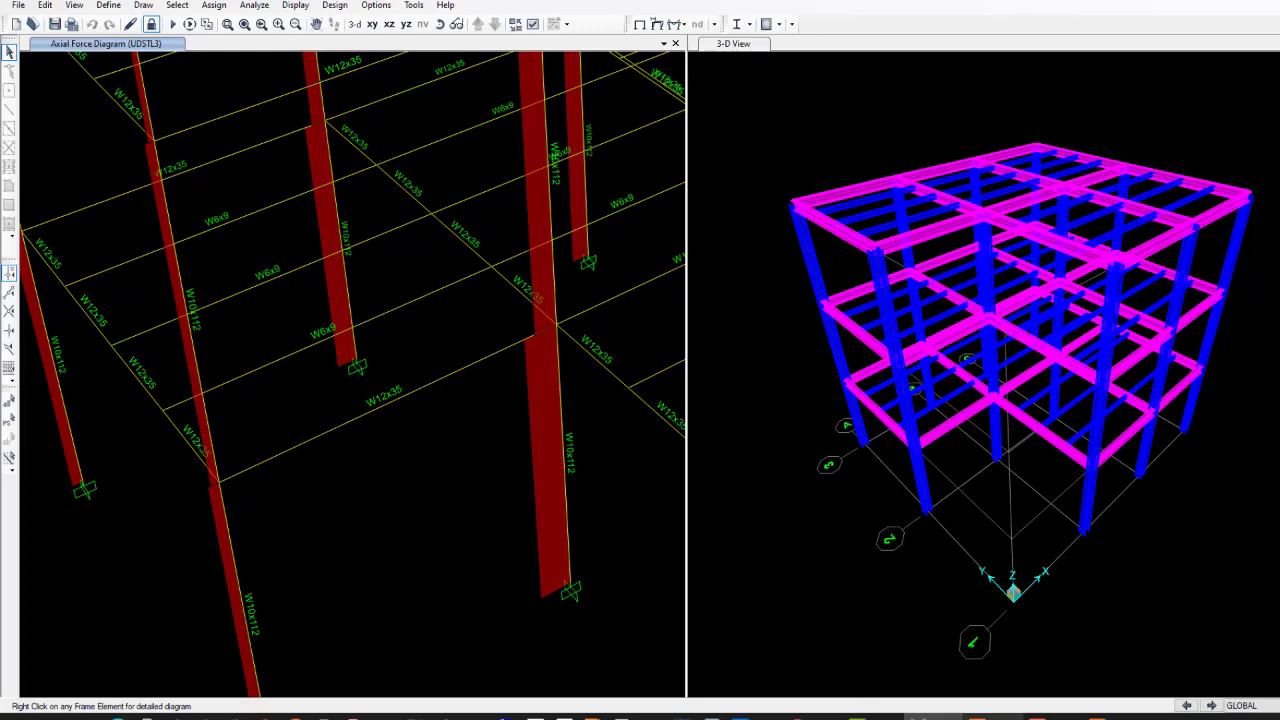
click(1100, 716)
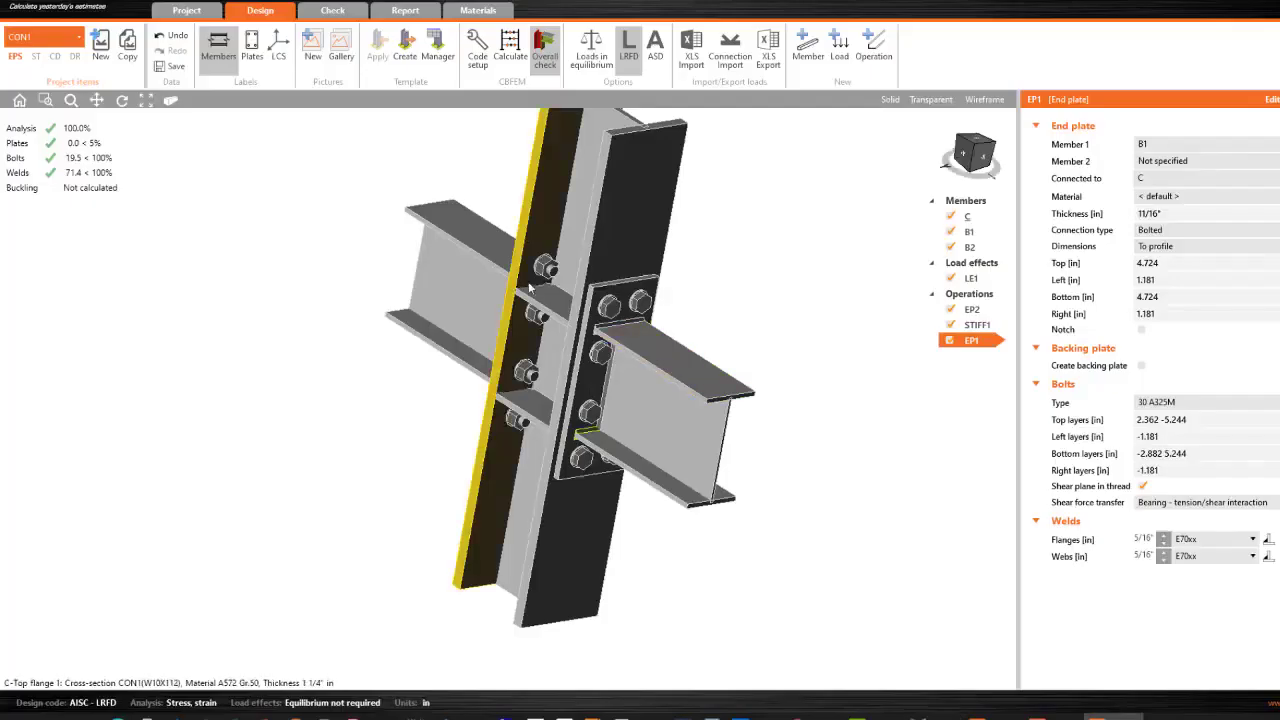
click(509, 54)
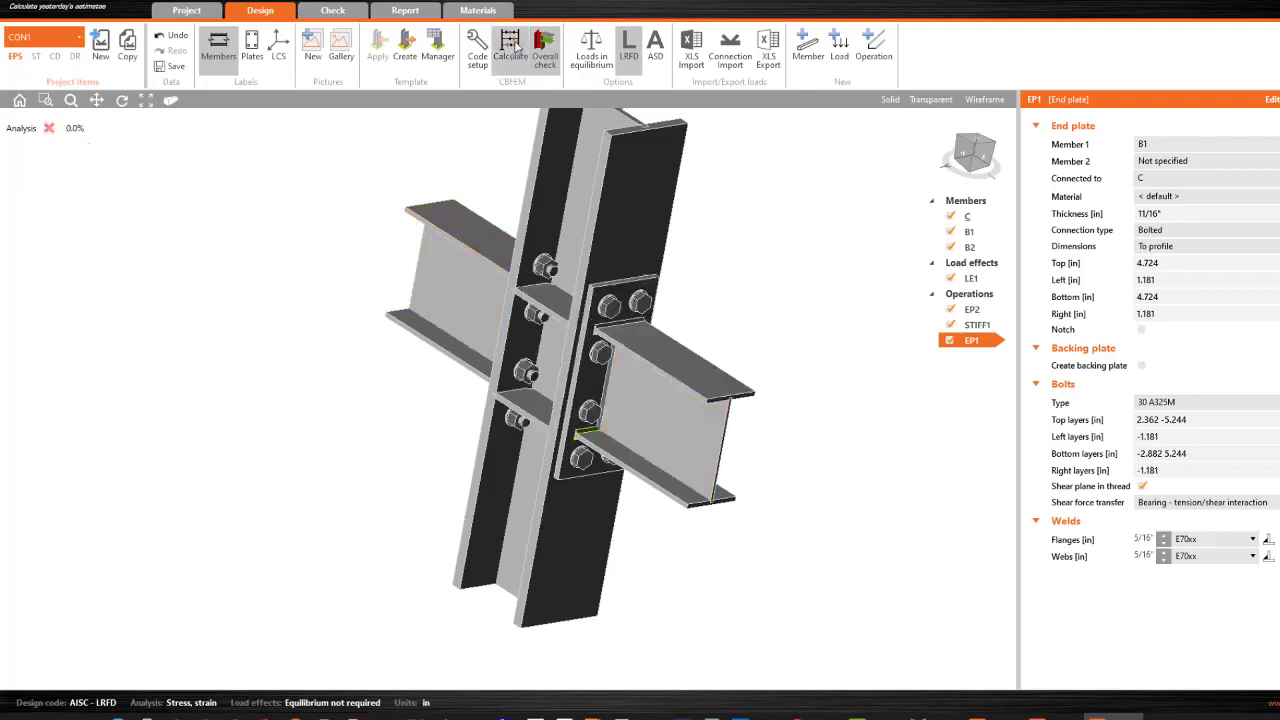
click(510, 50)
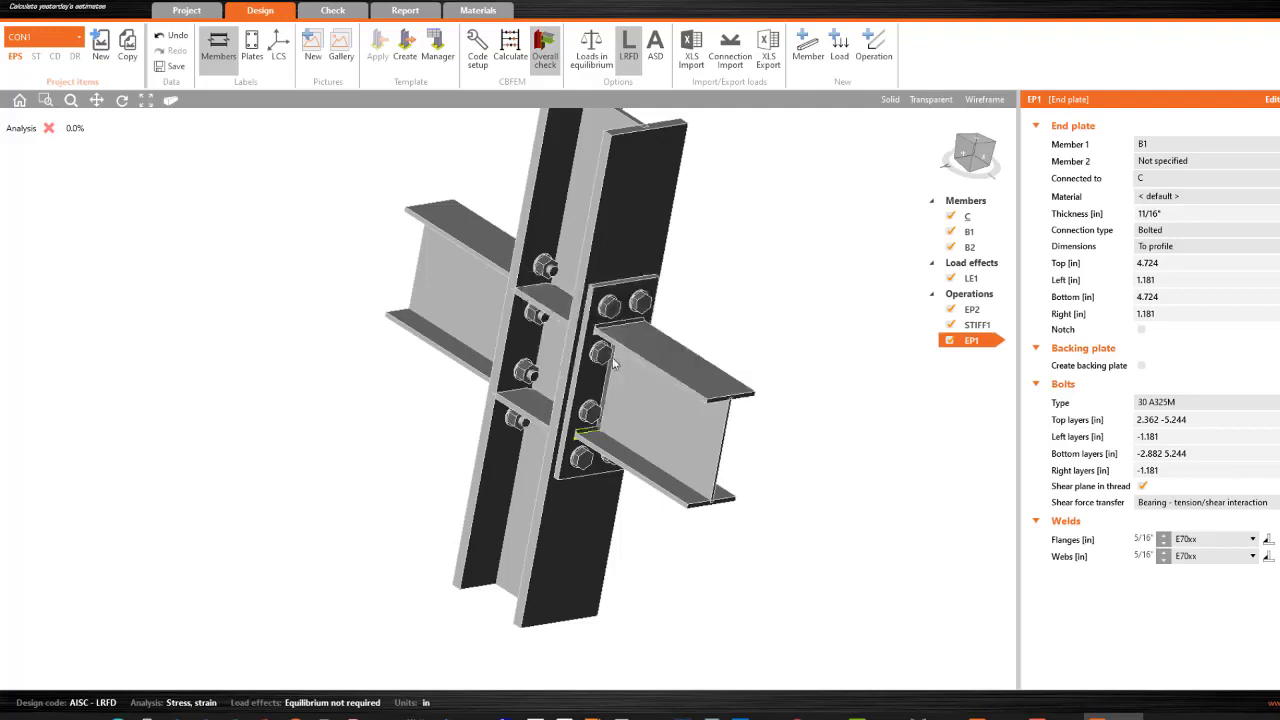
- Examine the equivalent stress of the joint in front view, along with the plate and bolt check results
click(332, 12)
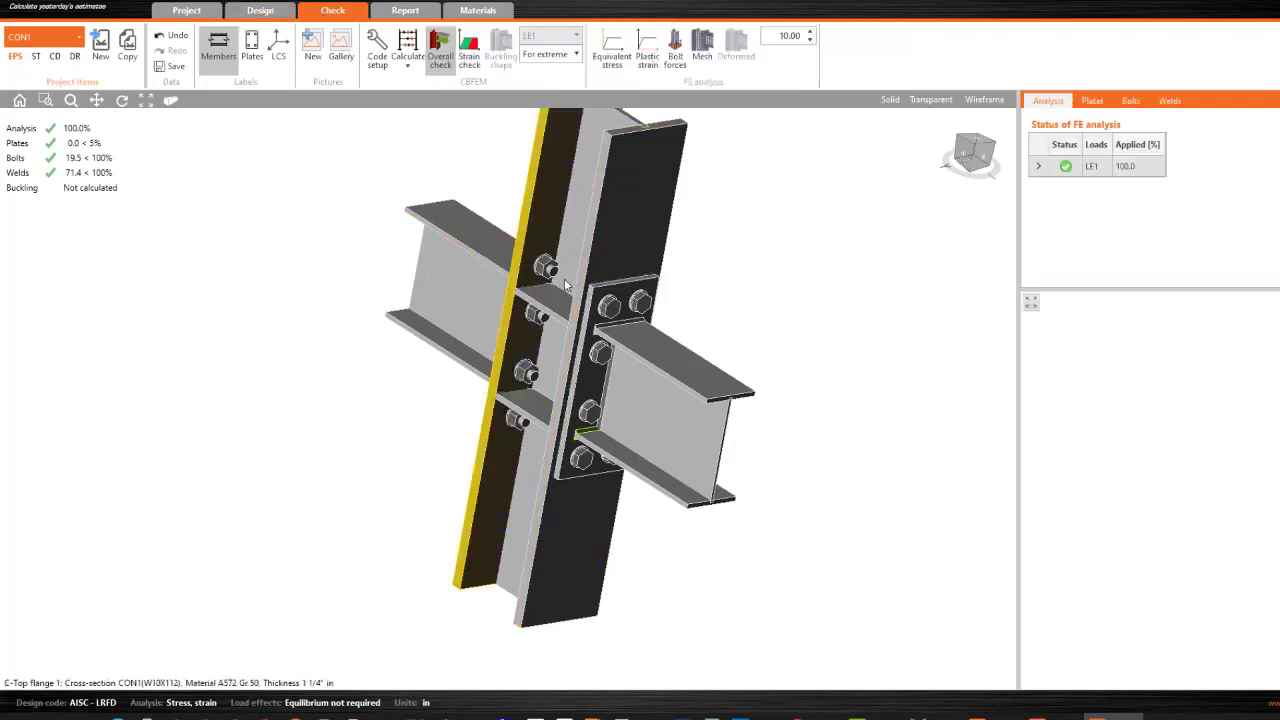
click(968, 157)
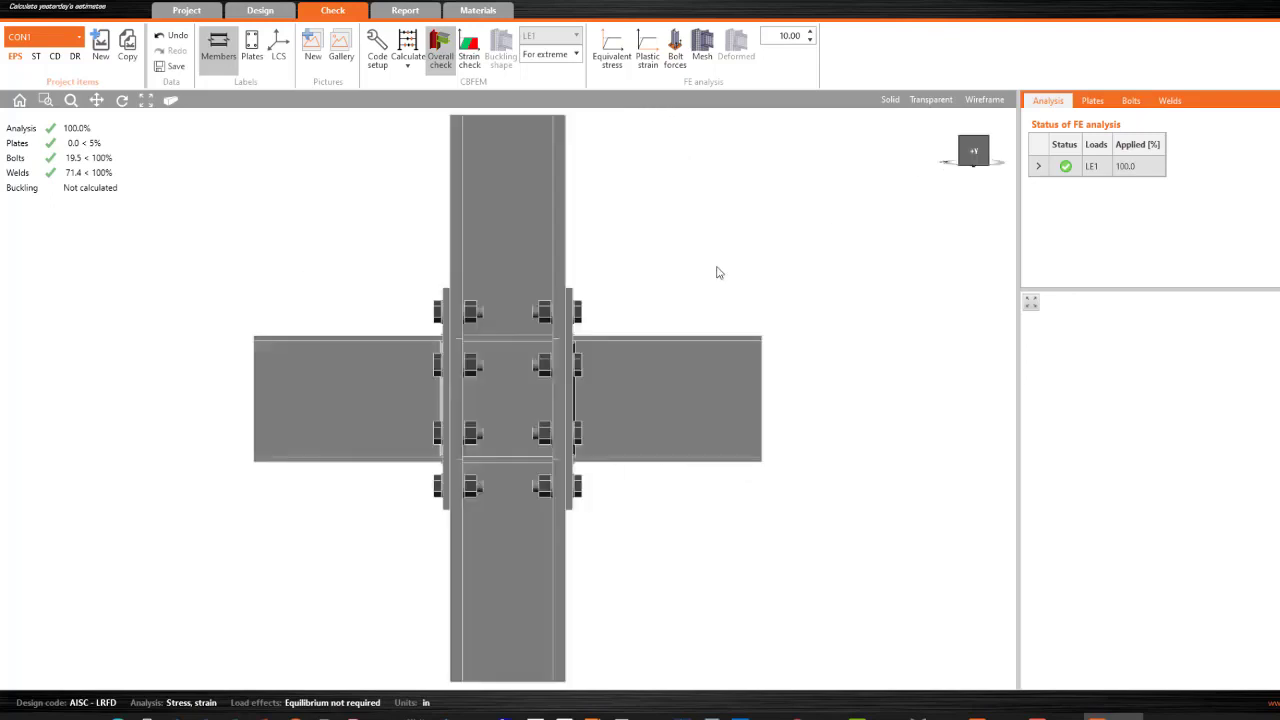
click(608, 60)
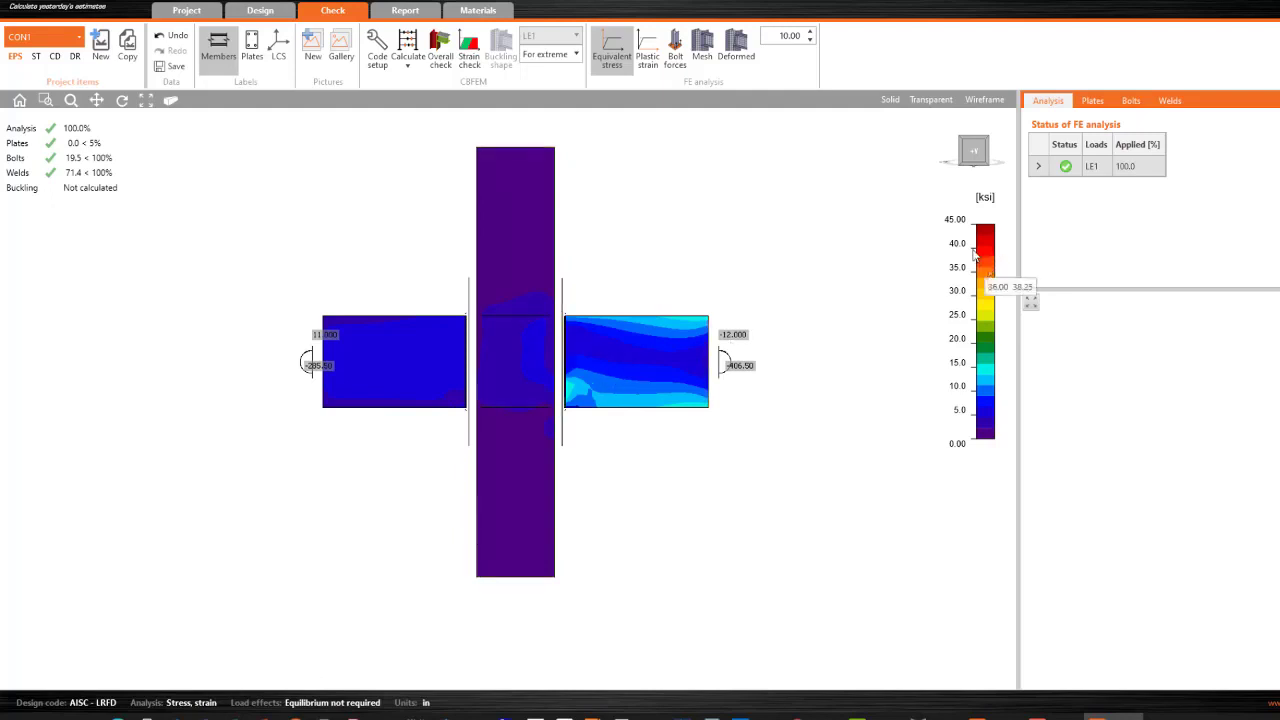
click(1093, 102)
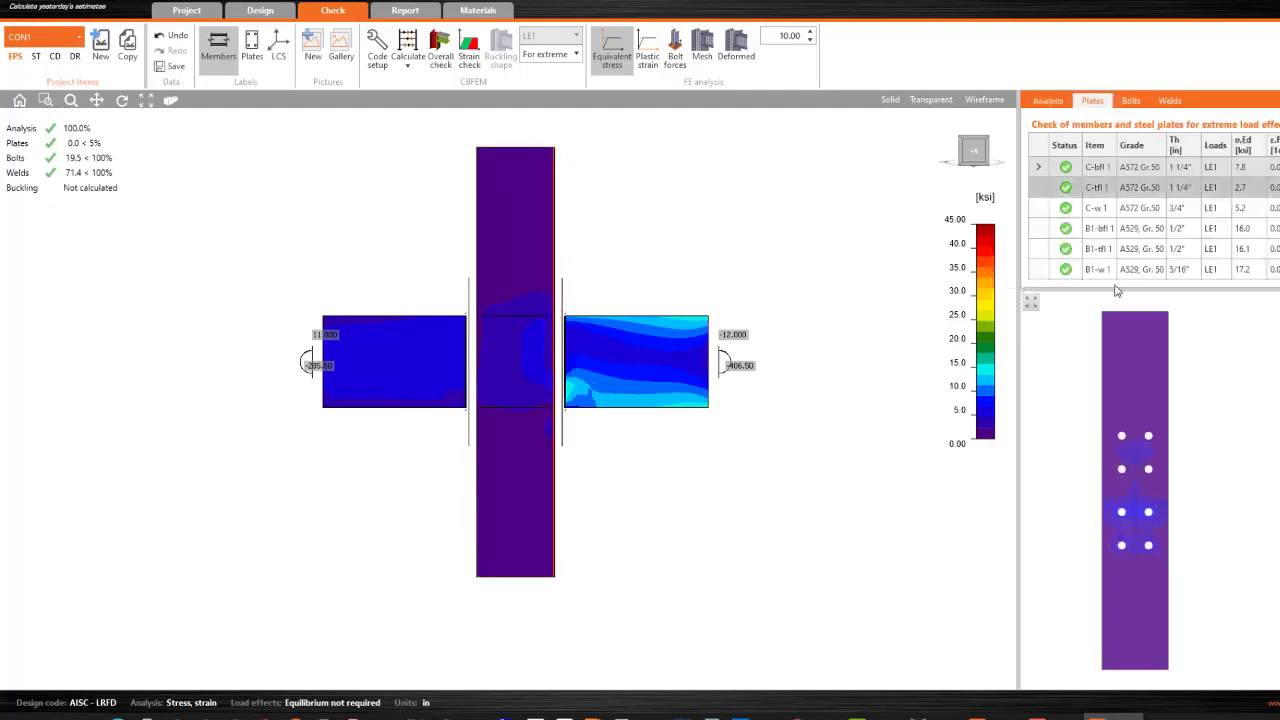
click(1131, 101)
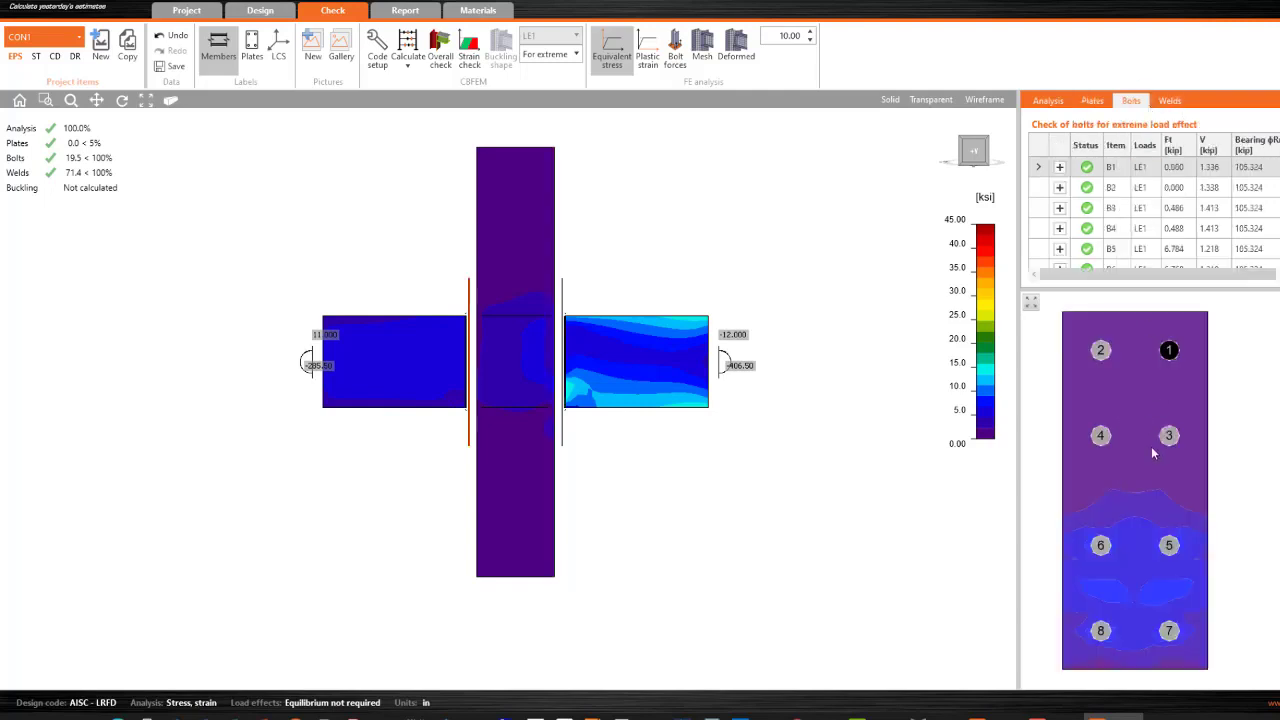
- Show the mesh and deformed shape in isometric view, and examine the equivalent stress, plastic strain and strain check
click(703, 45)
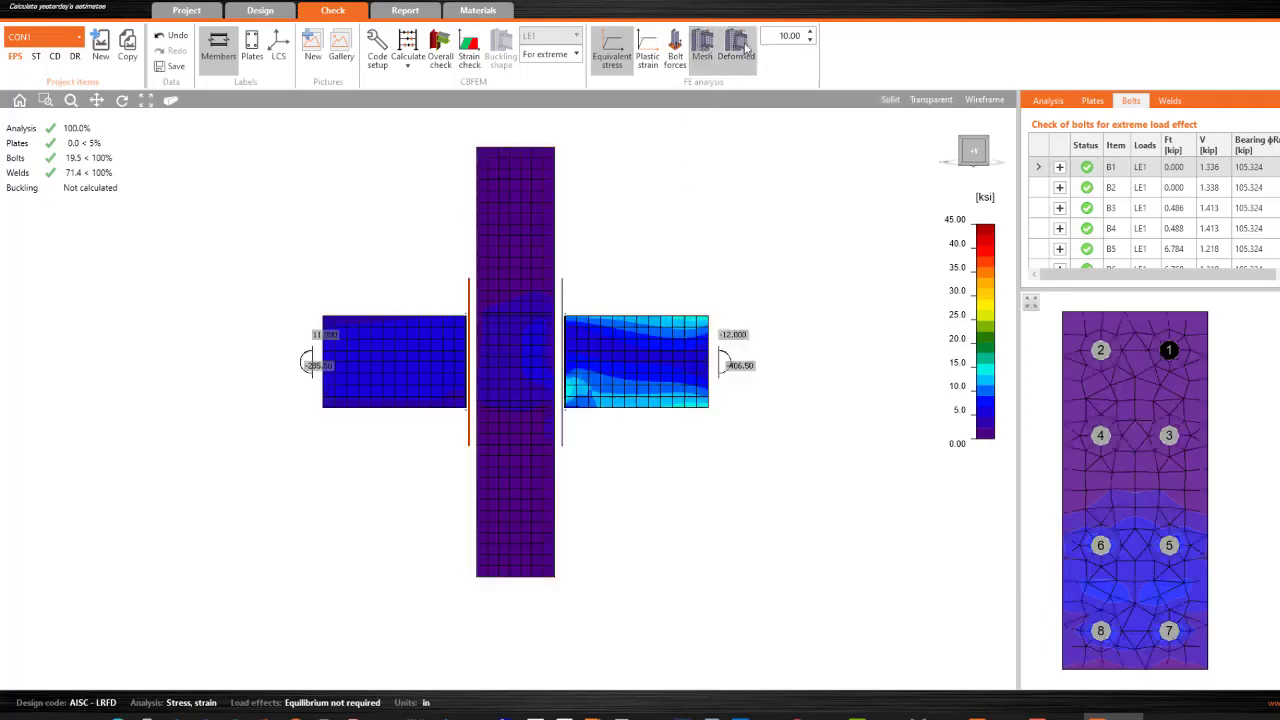
click(742, 50)
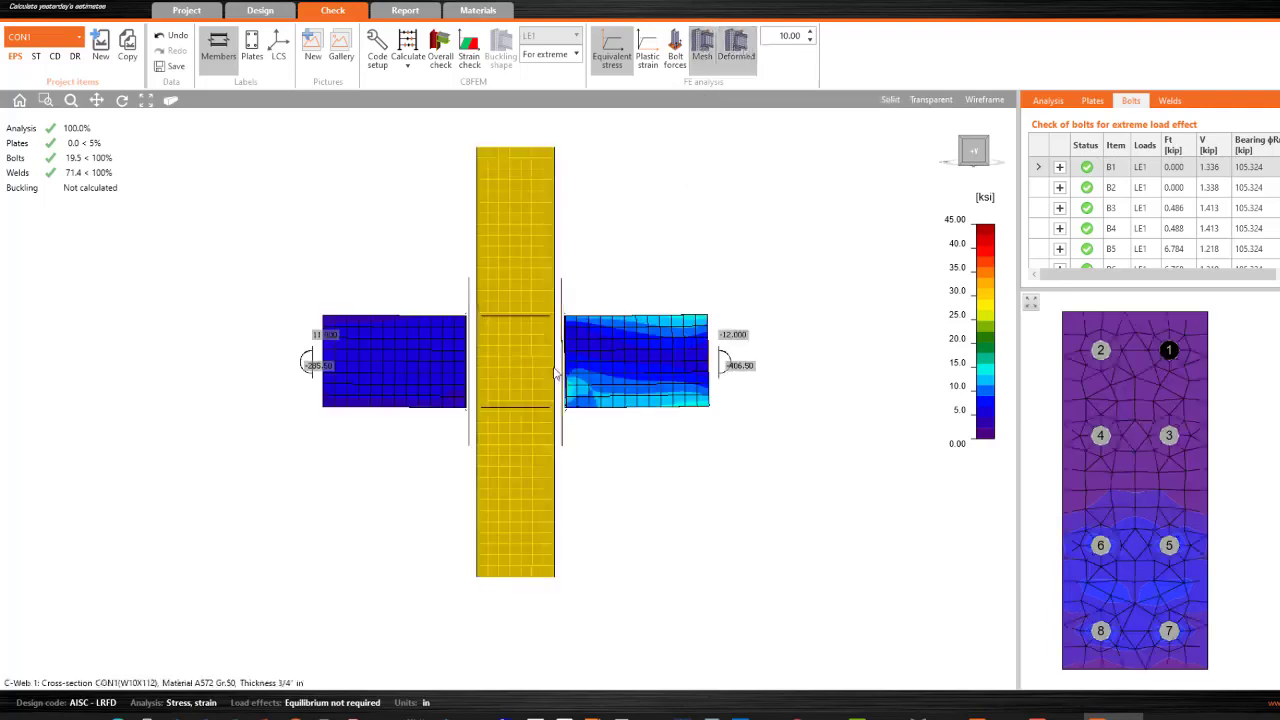
click(963, 143)
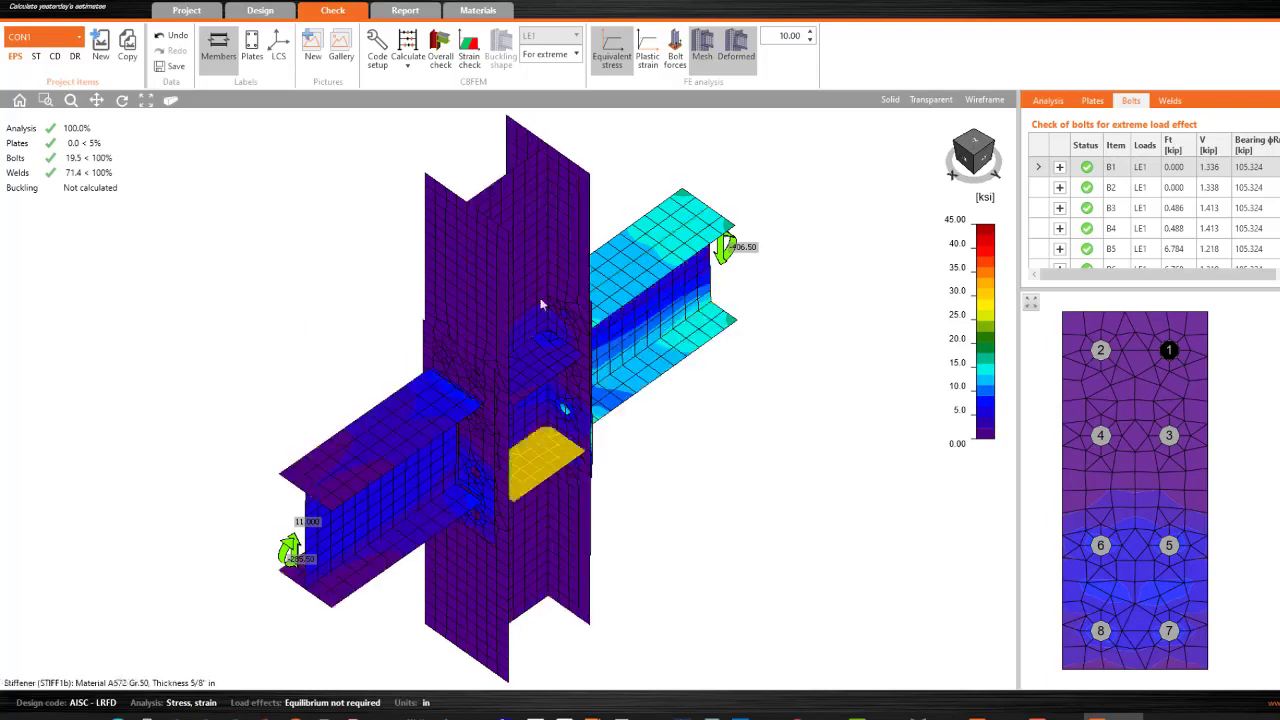
click(648, 52)
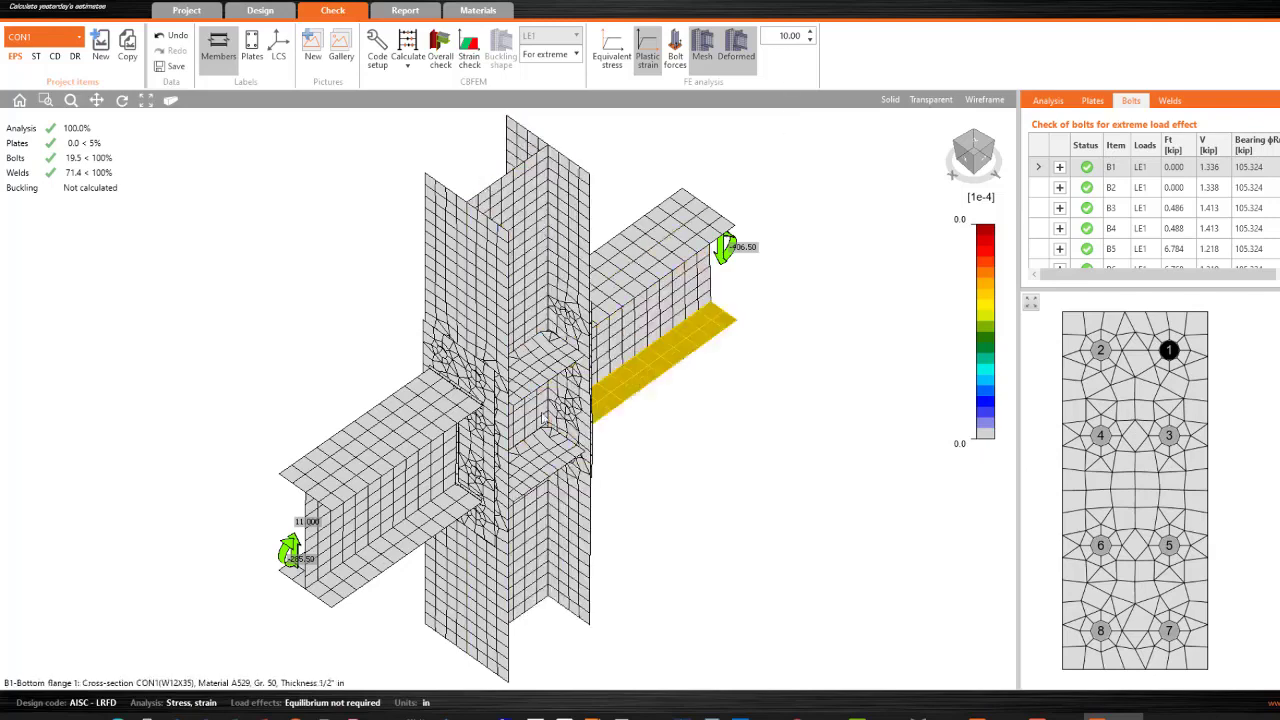
click(469, 50)
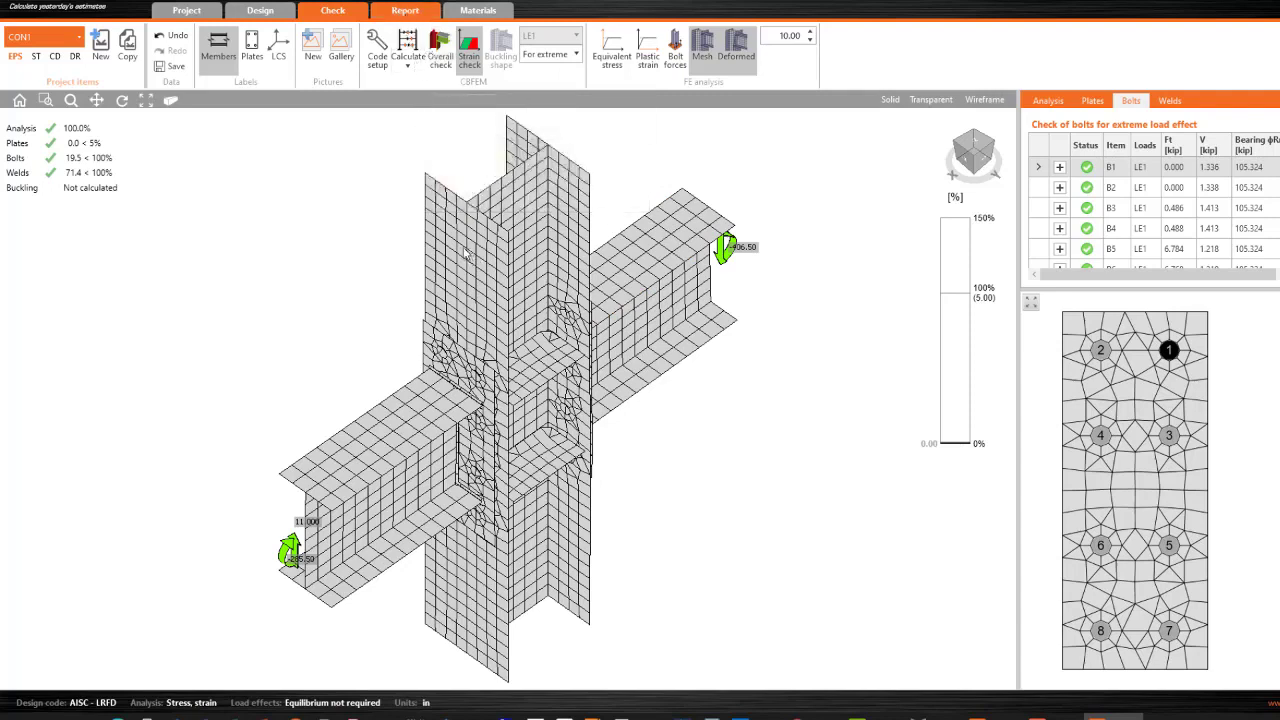
- Open the detailed report and include all project items in it
click(54, 57)
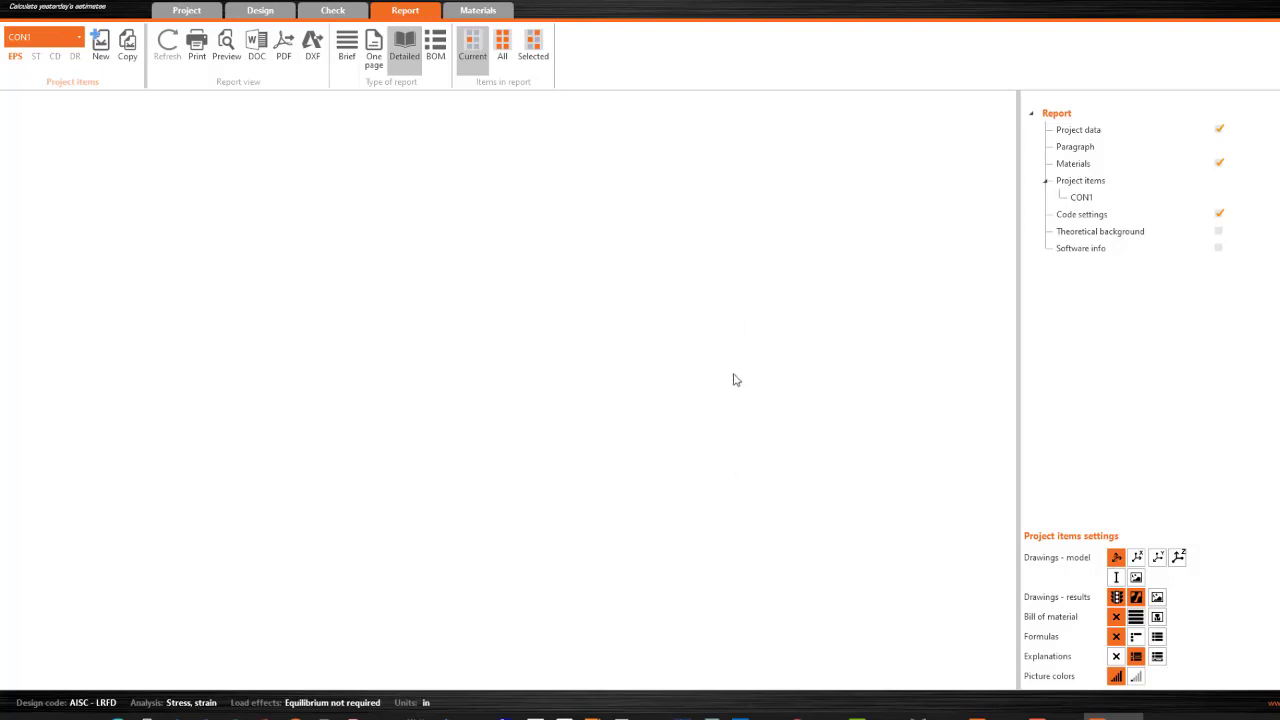
click(502, 55)
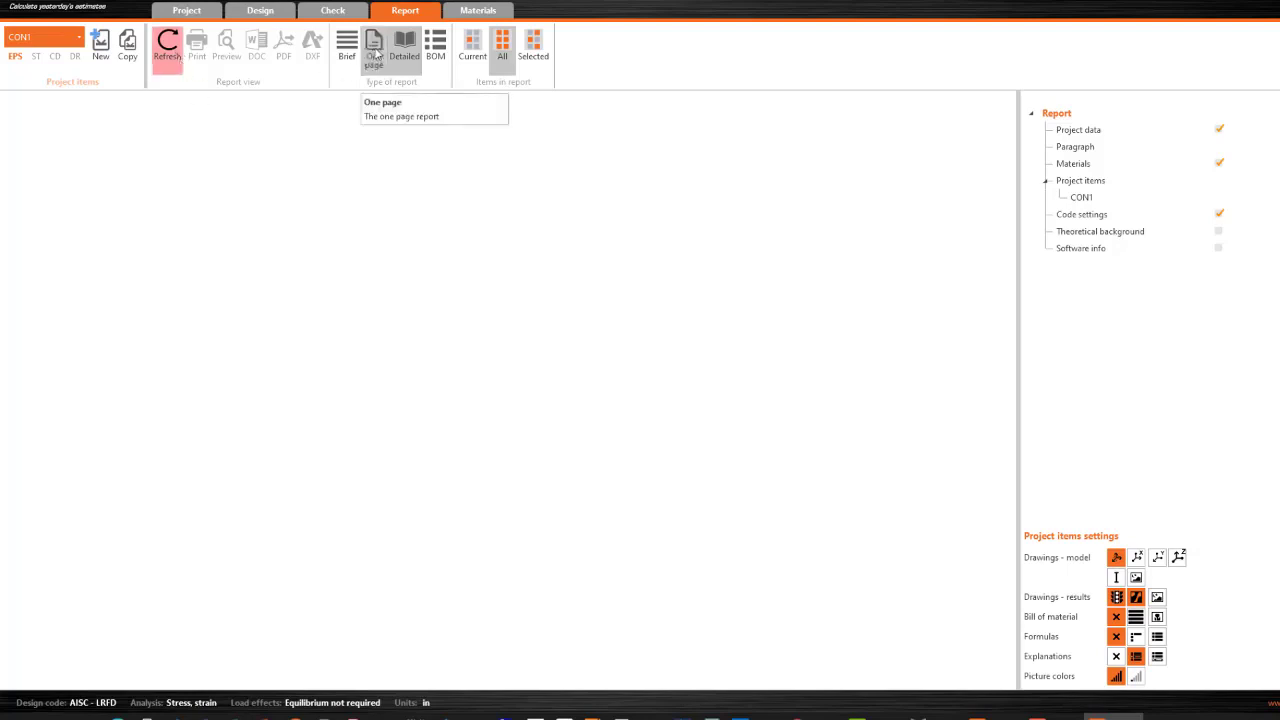
click(100, 44)
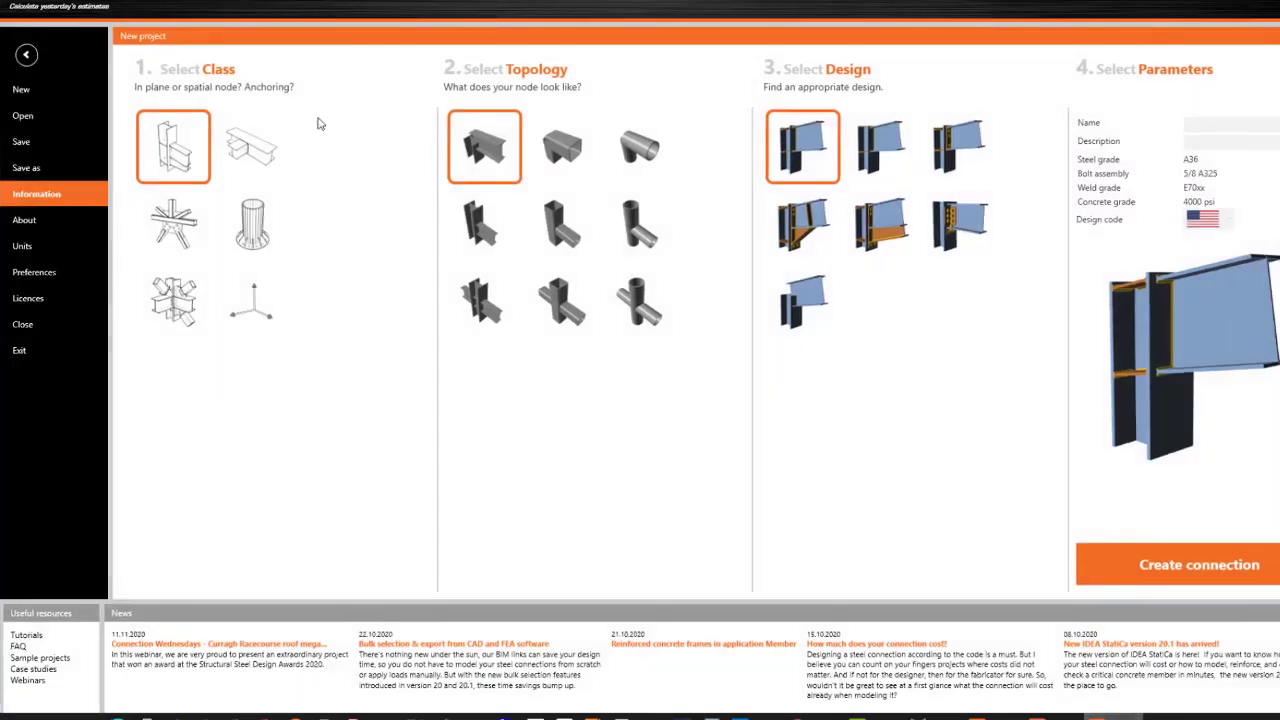
click(24, 58)
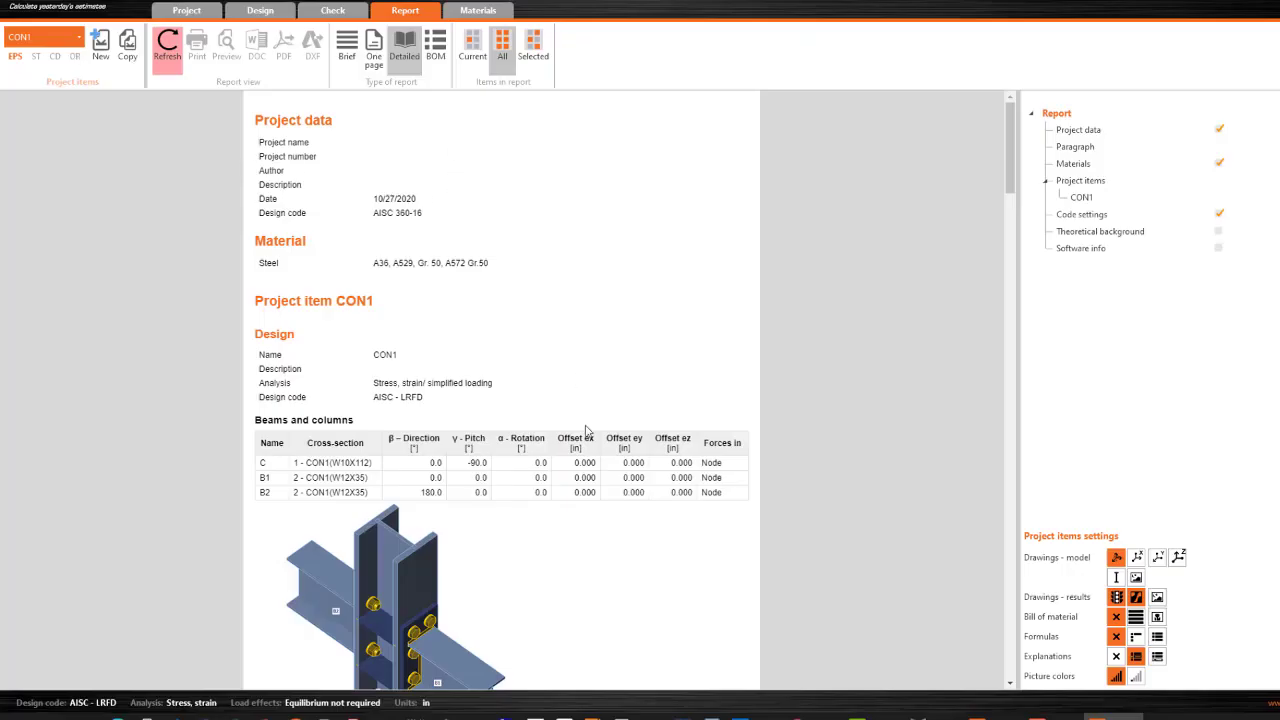
- Review the report from the beam and column data to the overall check and strain check pictures
scroll(587, 440, down, 2)
scroll(504, 379, down, 15)
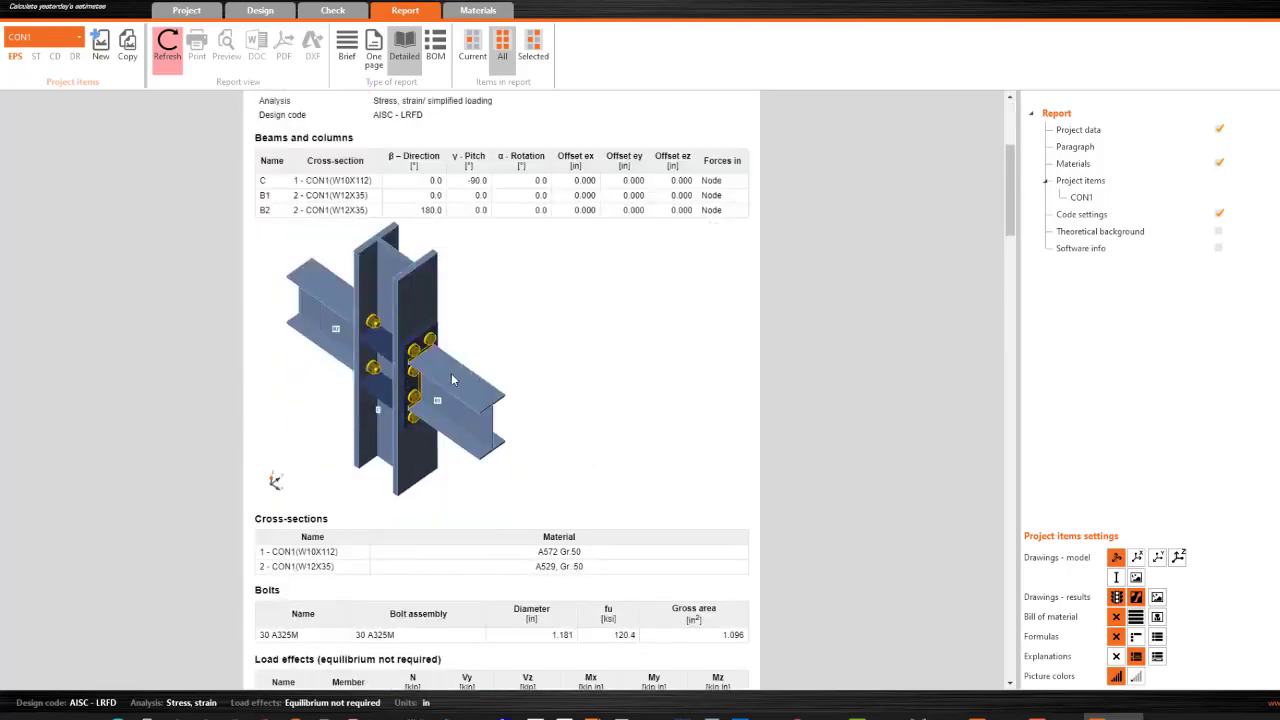
scroll(398, 437, down, 3)
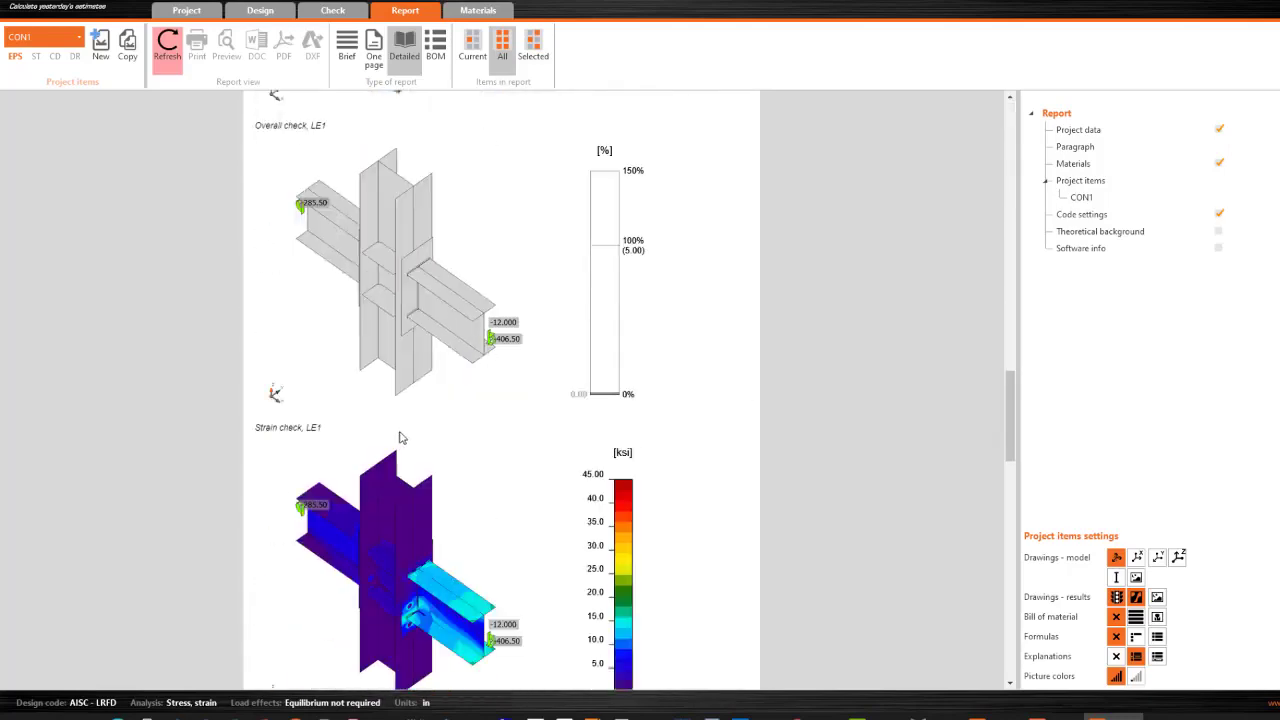
- Review the report's equivalent stress picture, bolt and weld check tables, and the AISC 360-16 references in the code settings
scroll(525, 410, down, 2)
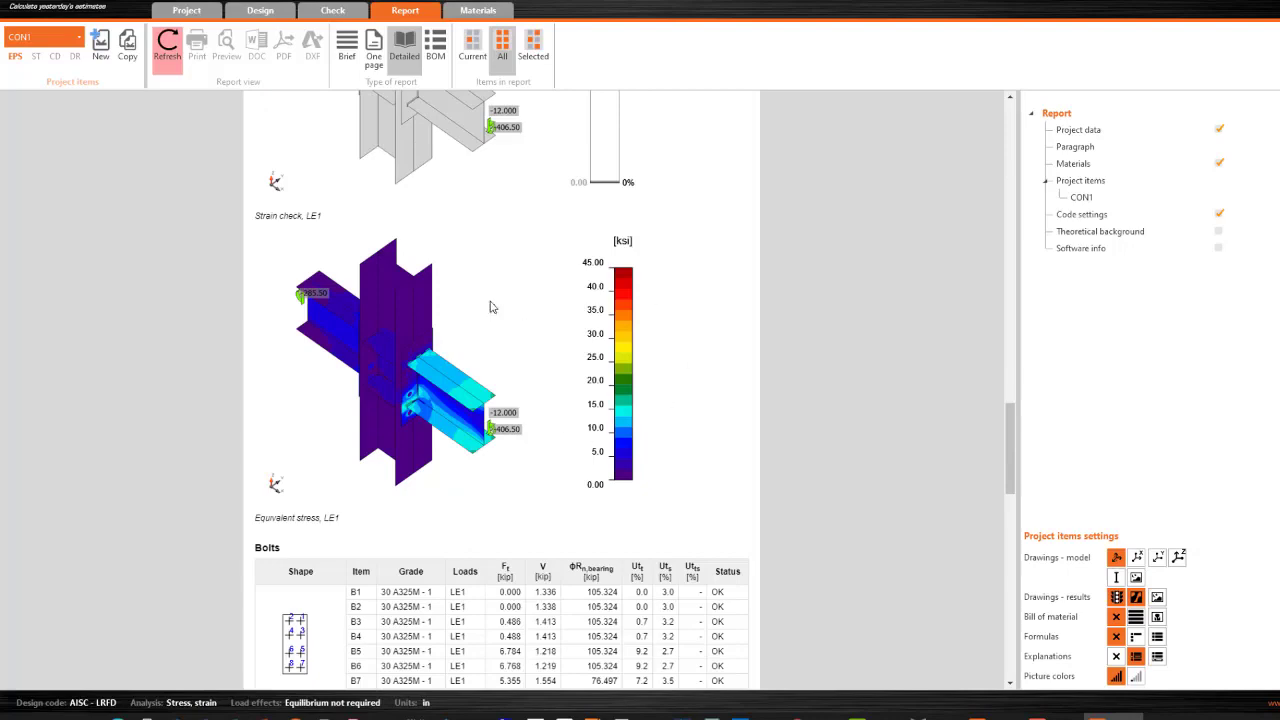
scroll(557, 366, down, 2)
scroll(432, 385, down, 2)
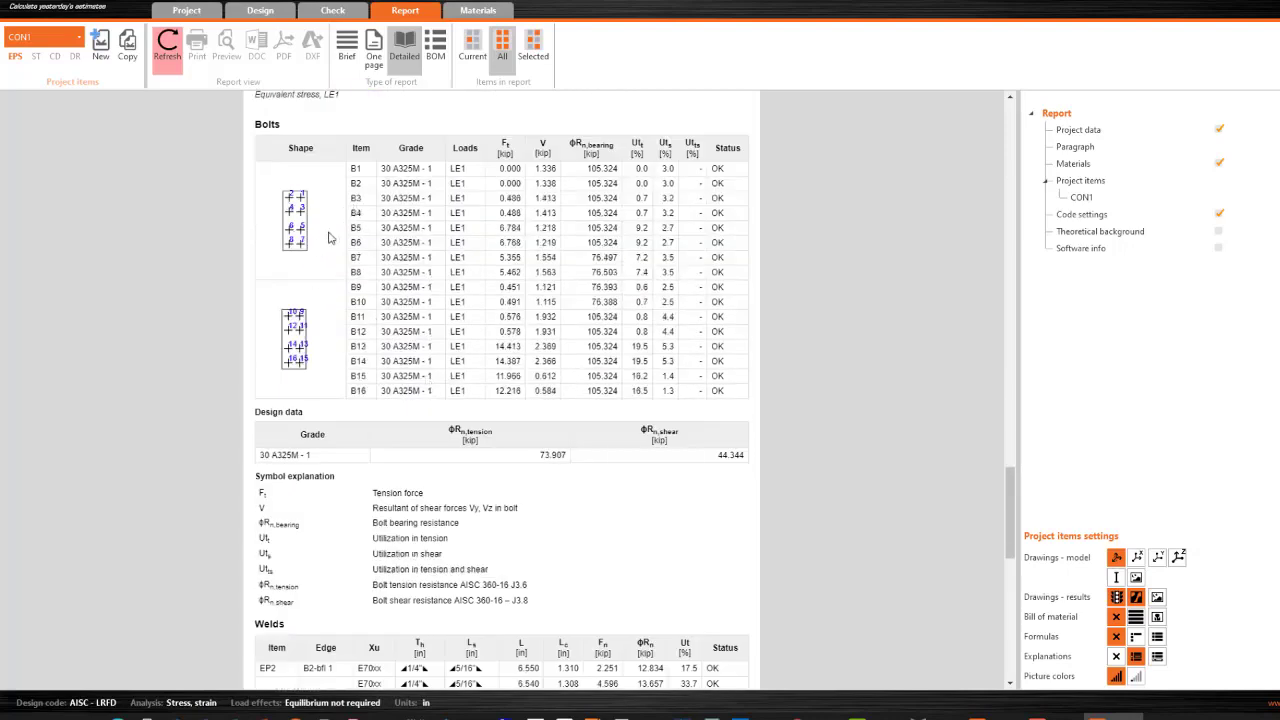
scroll(660, 210, down, 1)
scroll(709, 229, up, 1)
scroll(701, 303, down, 2)
scroll(547, 432, down, 2)
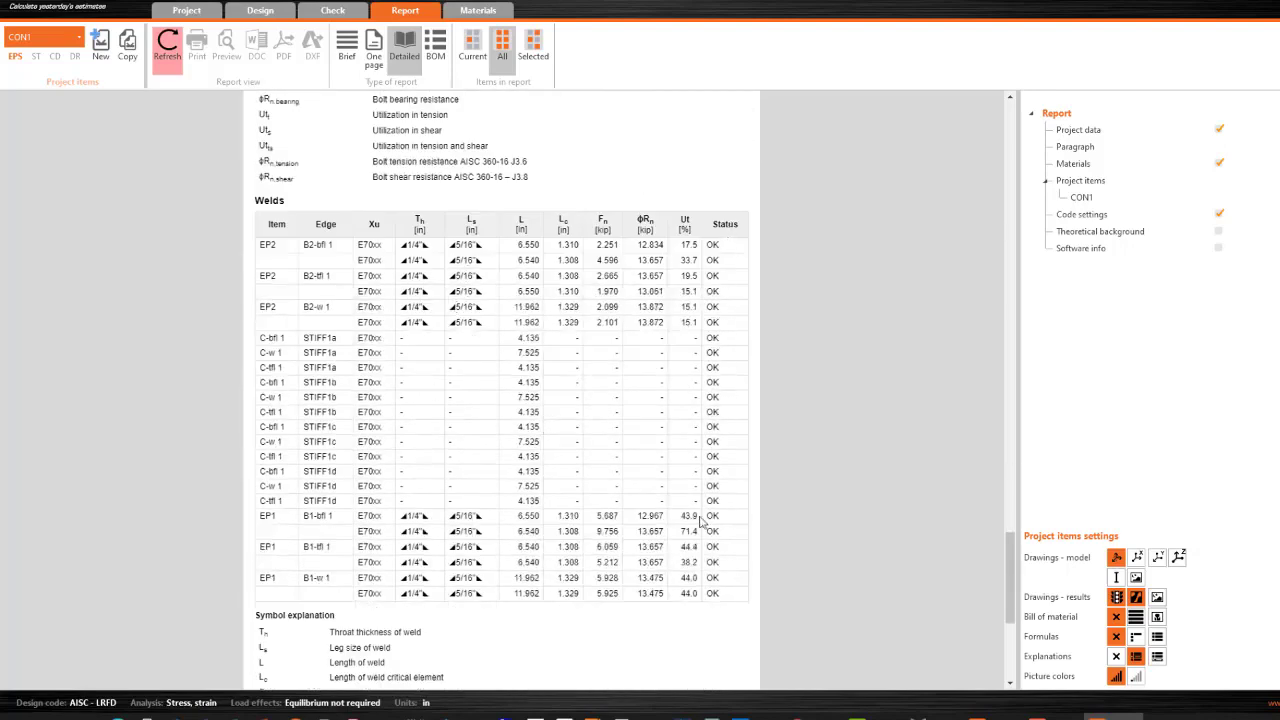
scroll(700, 520, down, 3)
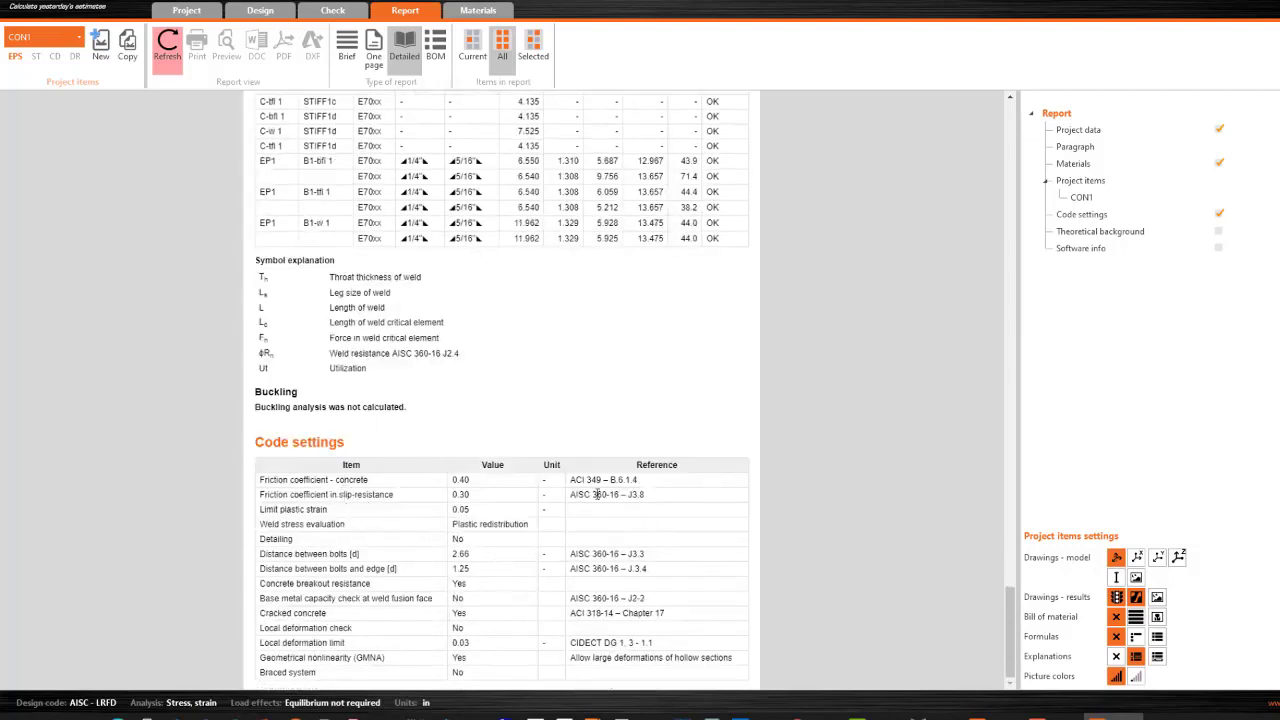
drag(577, 495, 651, 498)
drag(571, 497, 647, 497)
- Go back through the report to review the check summary, plate table, and overall and strain check pictures
scroll(512, 518, up, 20)
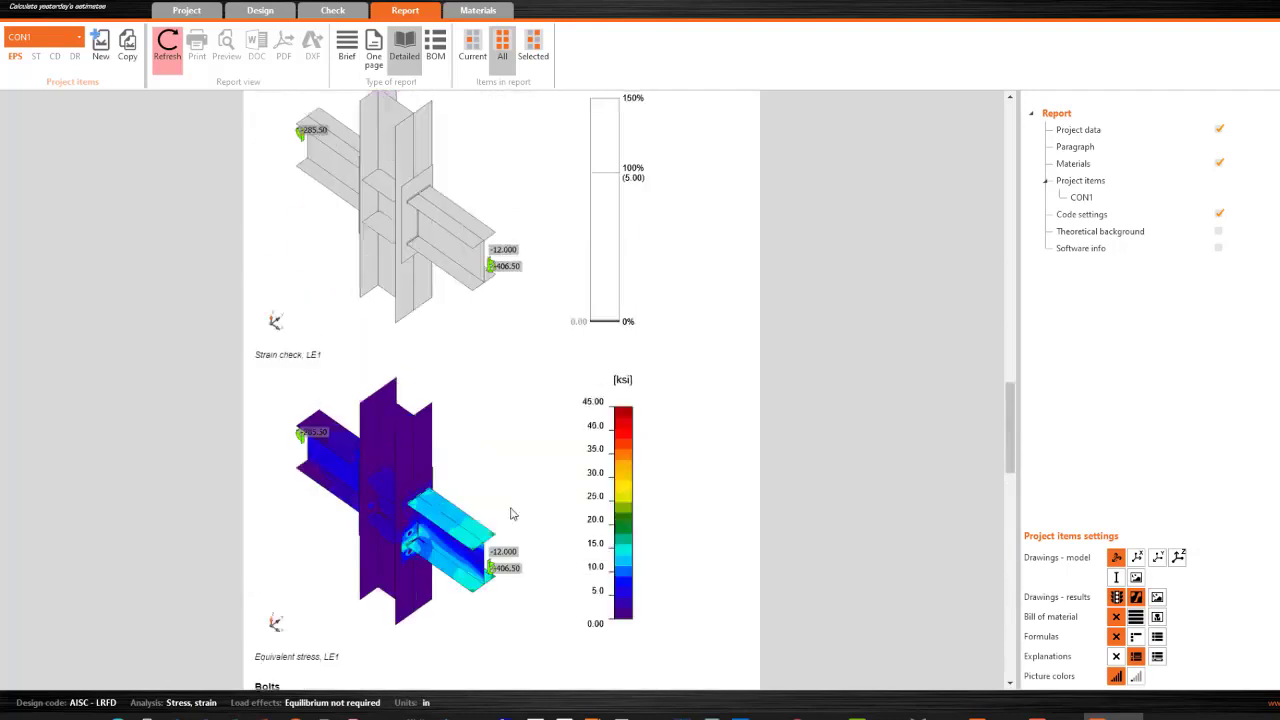
scroll(511, 512, up, 5)
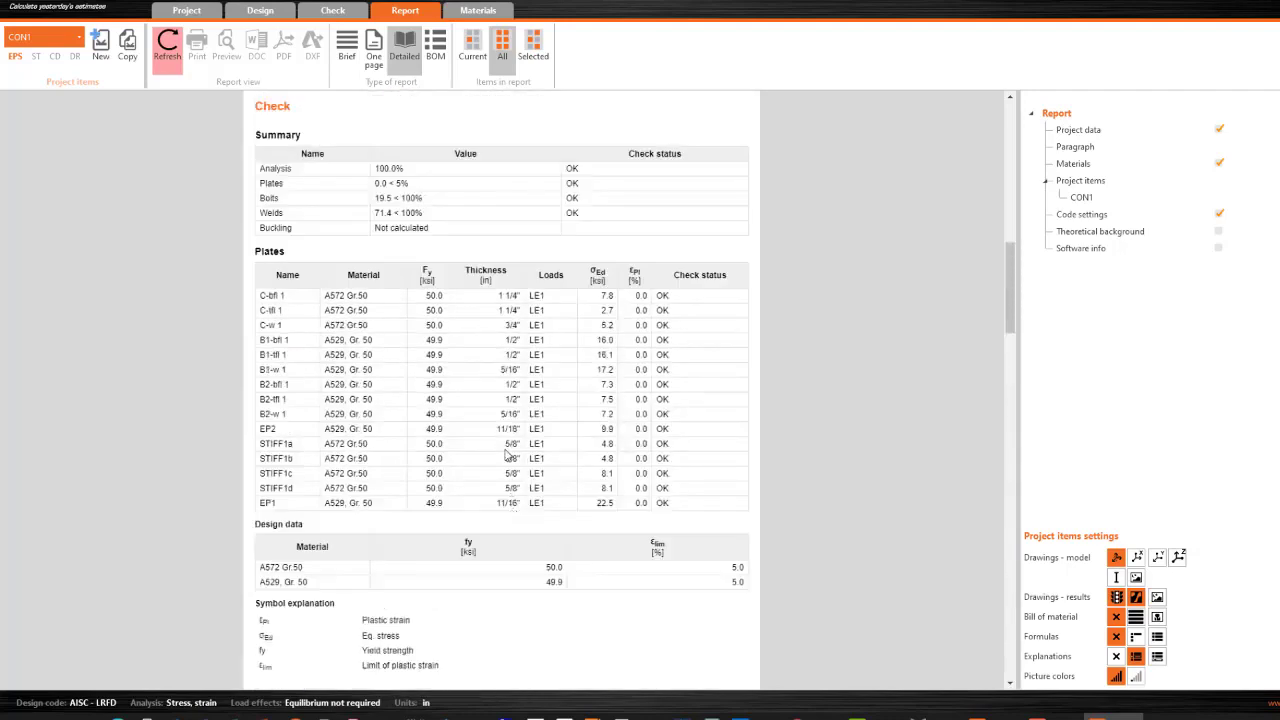
scroll(525, 453, down, 4)
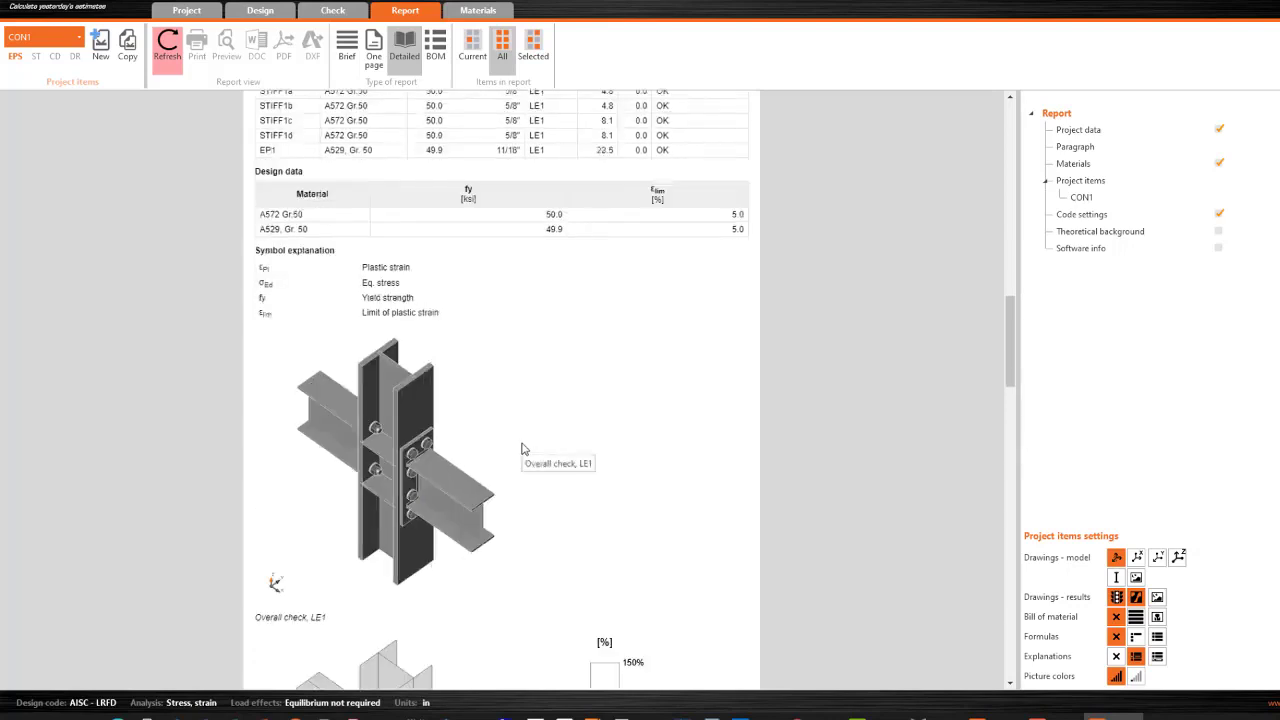
scroll(521, 449, down, 4)
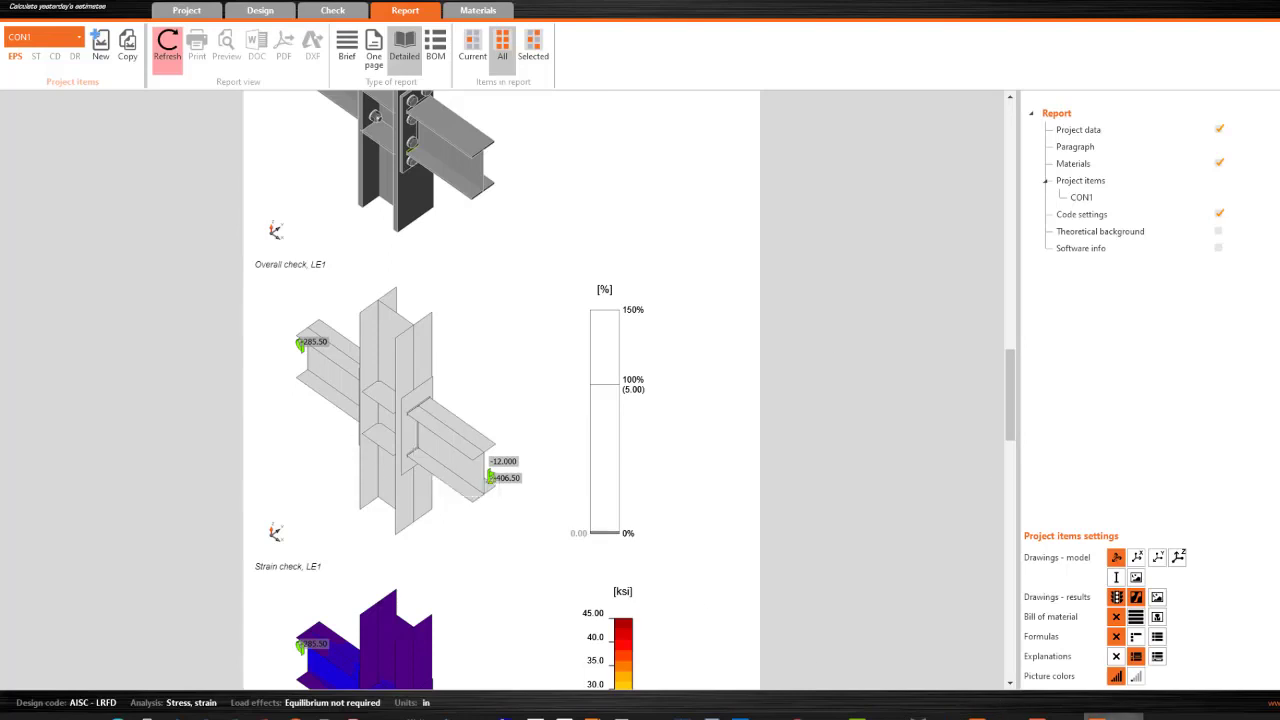
- Switch to SAP2000 and inspect the list of external plugins, closing it without changes
click(934, 717)
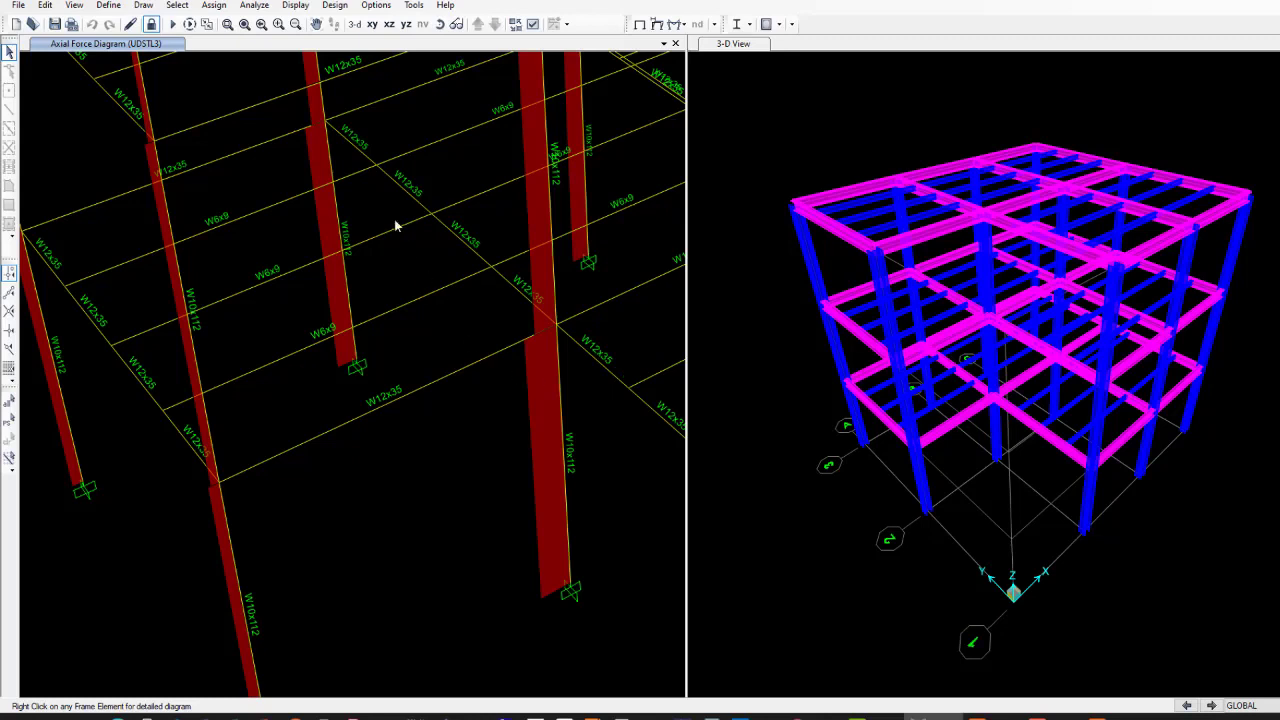
right_click(556, 324)
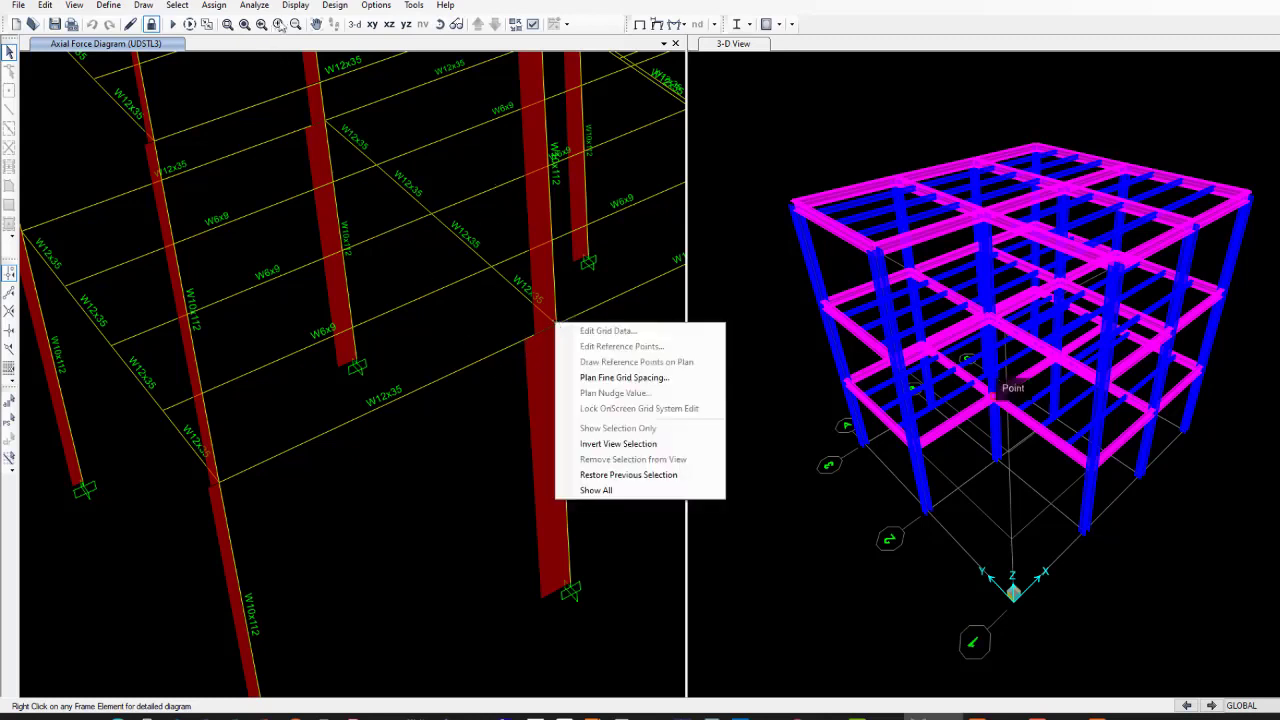
click(413, 5)
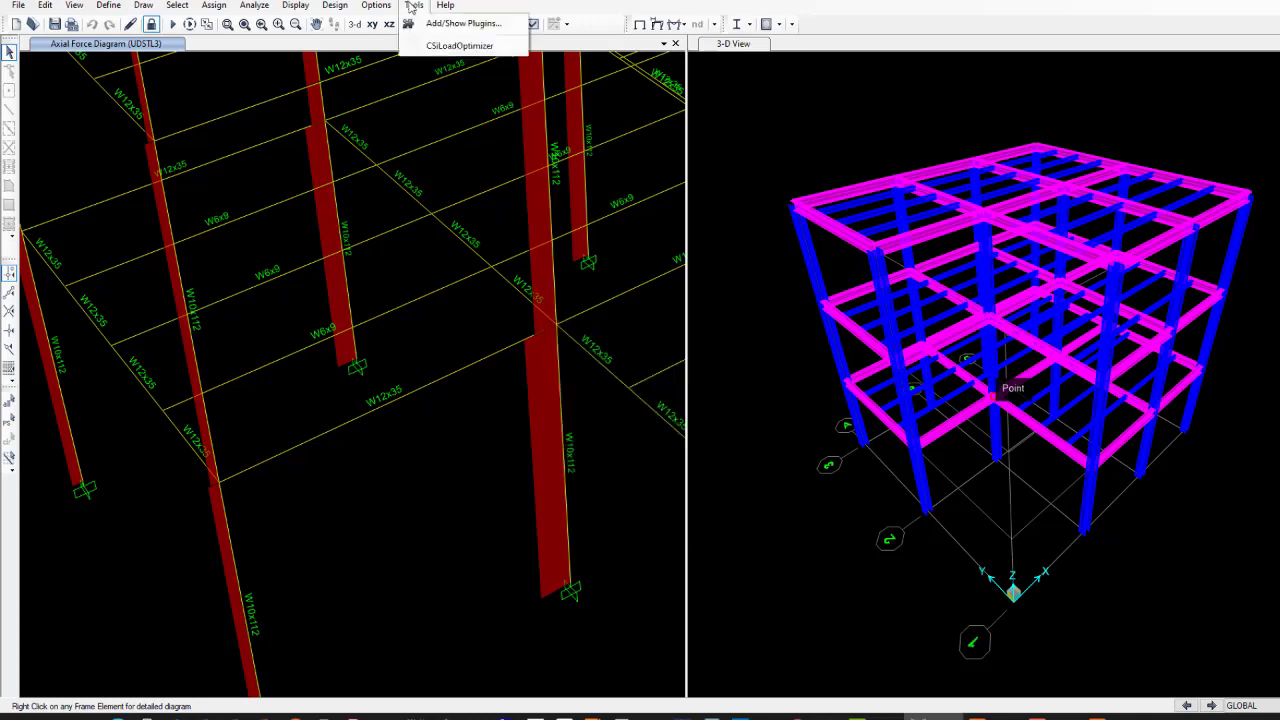
click(470, 23)
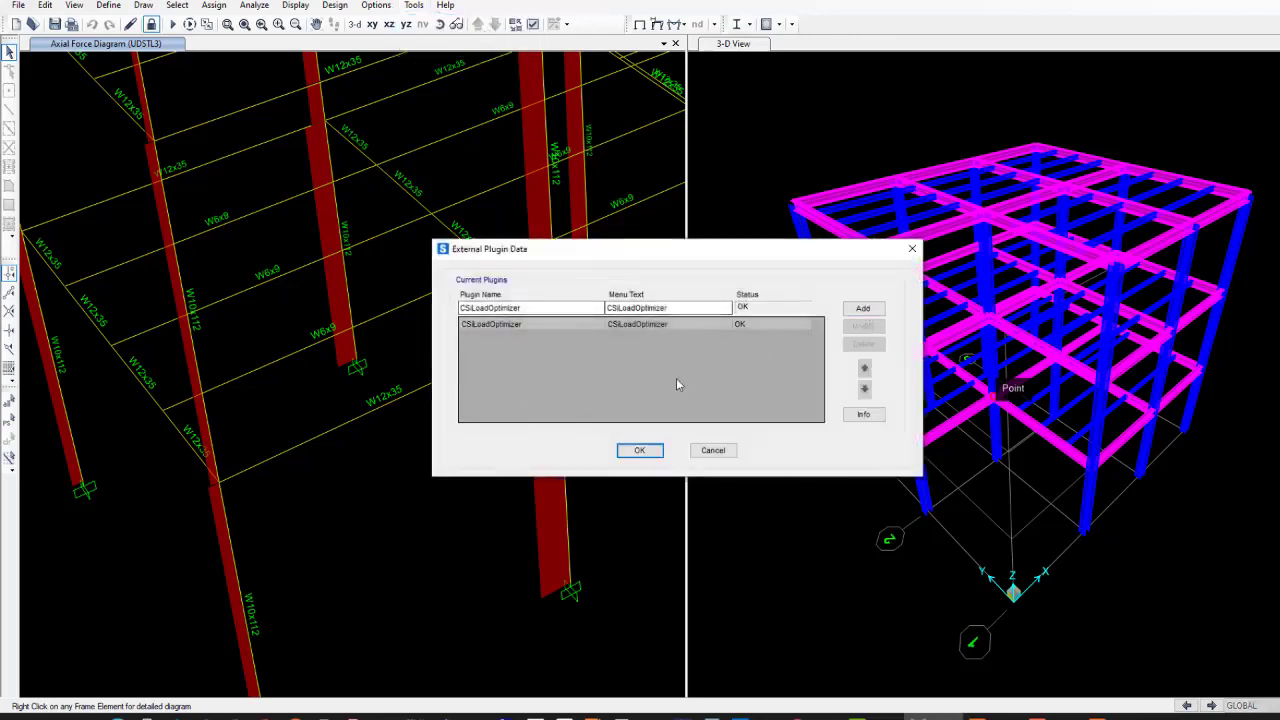
click(713, 450)
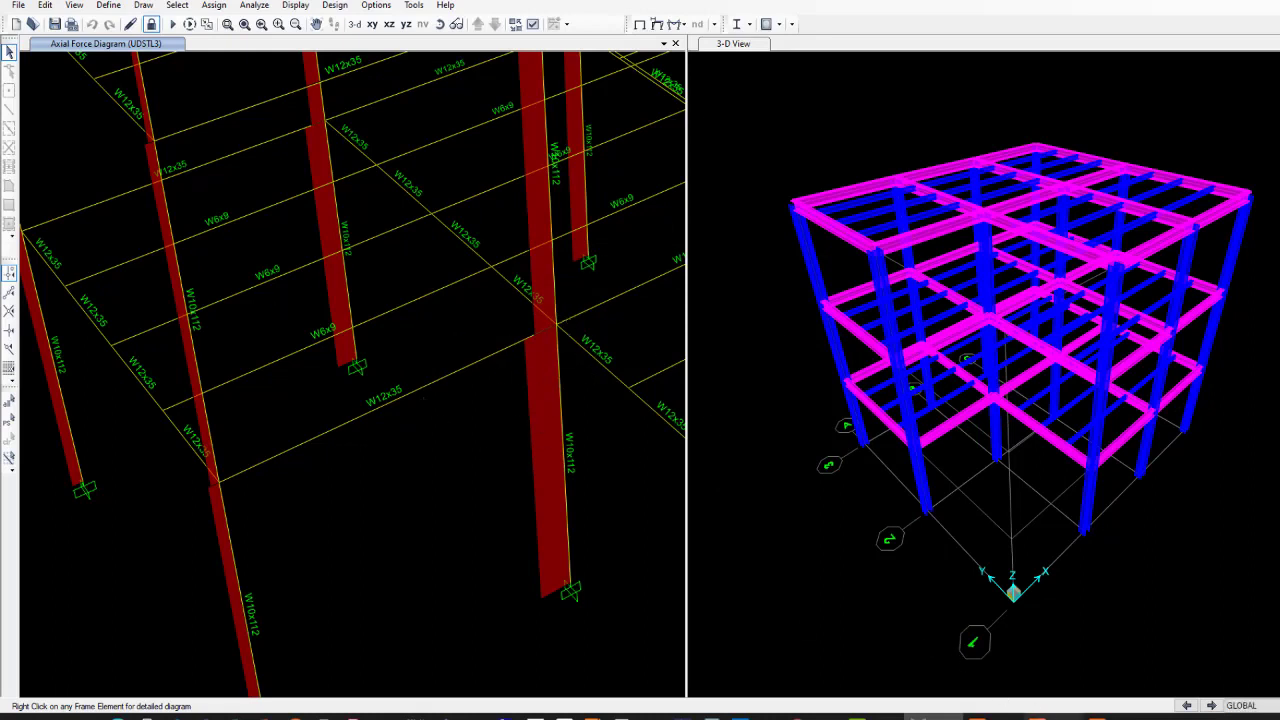
- Switch back to the IDEA StatiCa report and view the equivalent stress picture and the start of the bolt table
click(1108, 716)
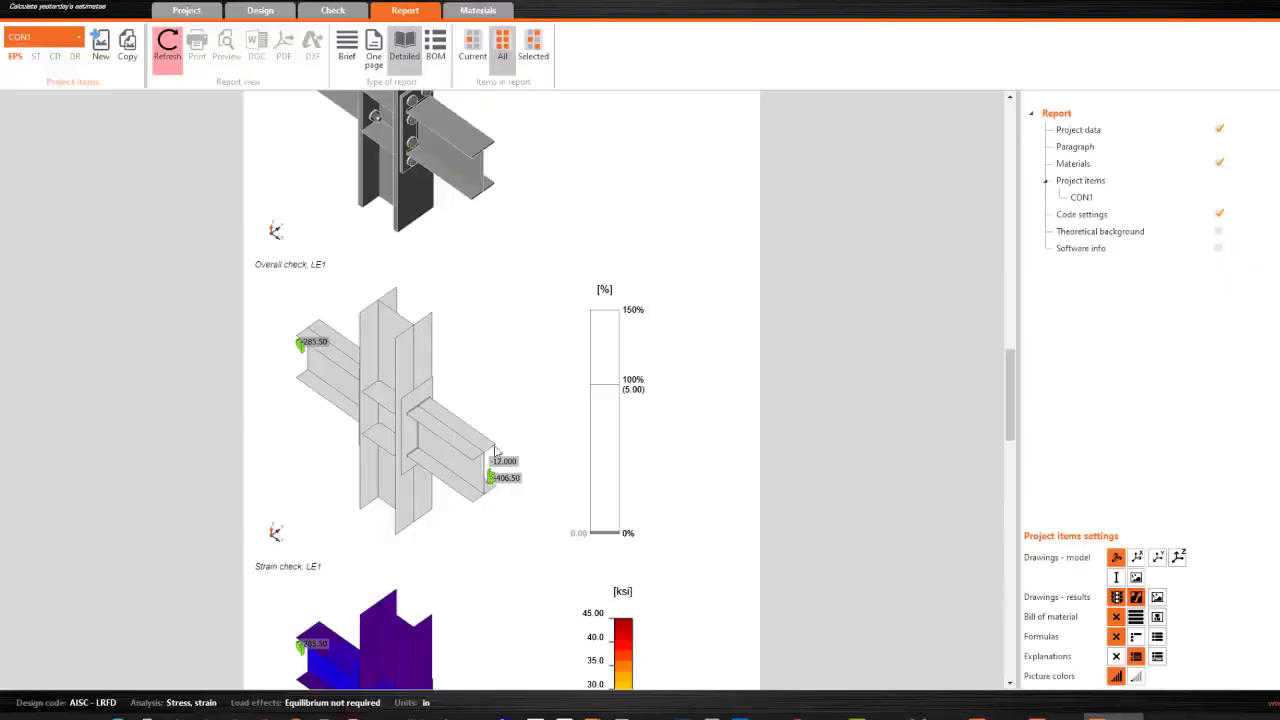
scroll(685, 608, down, 3)
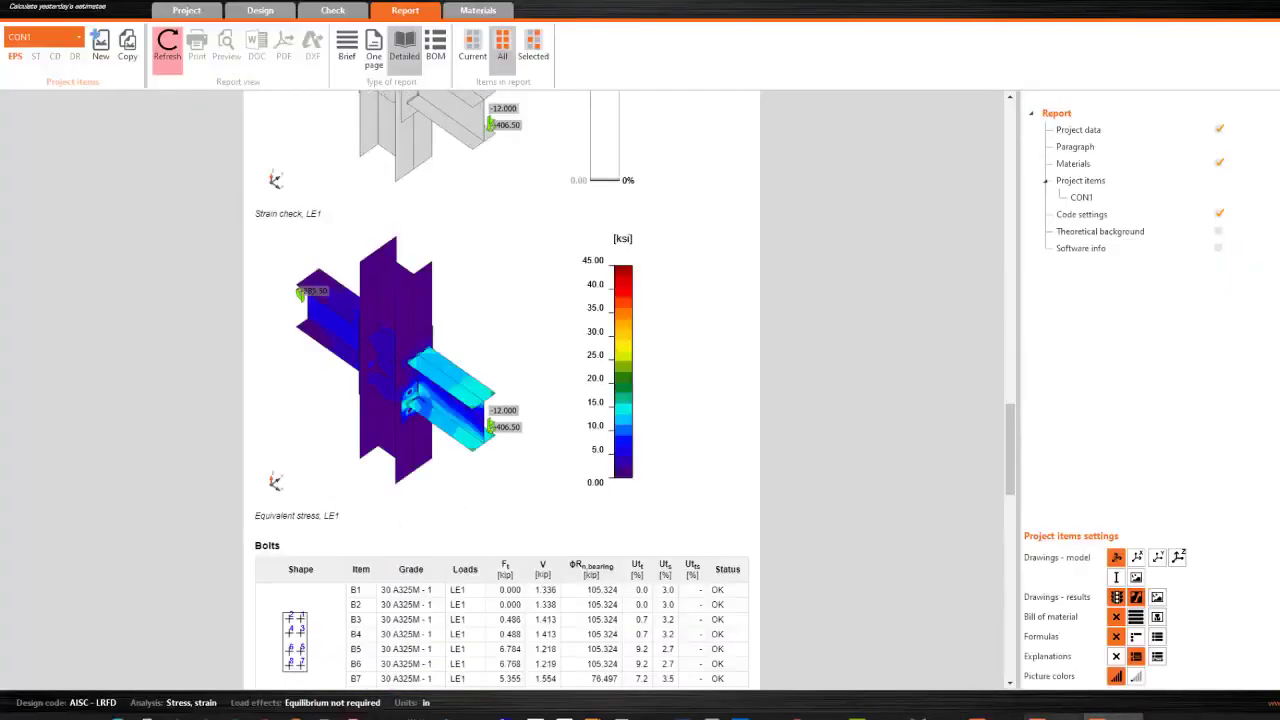
mouse_move(1113, 717)
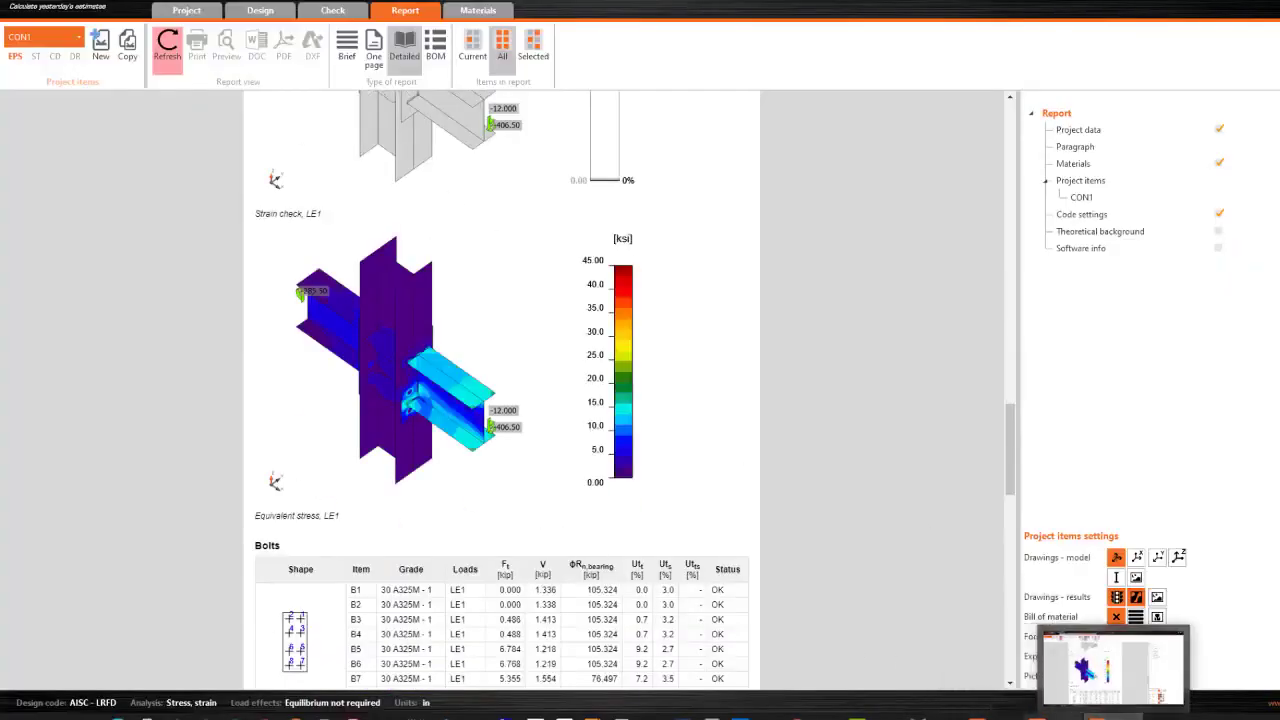
mouse_move(858, 717)
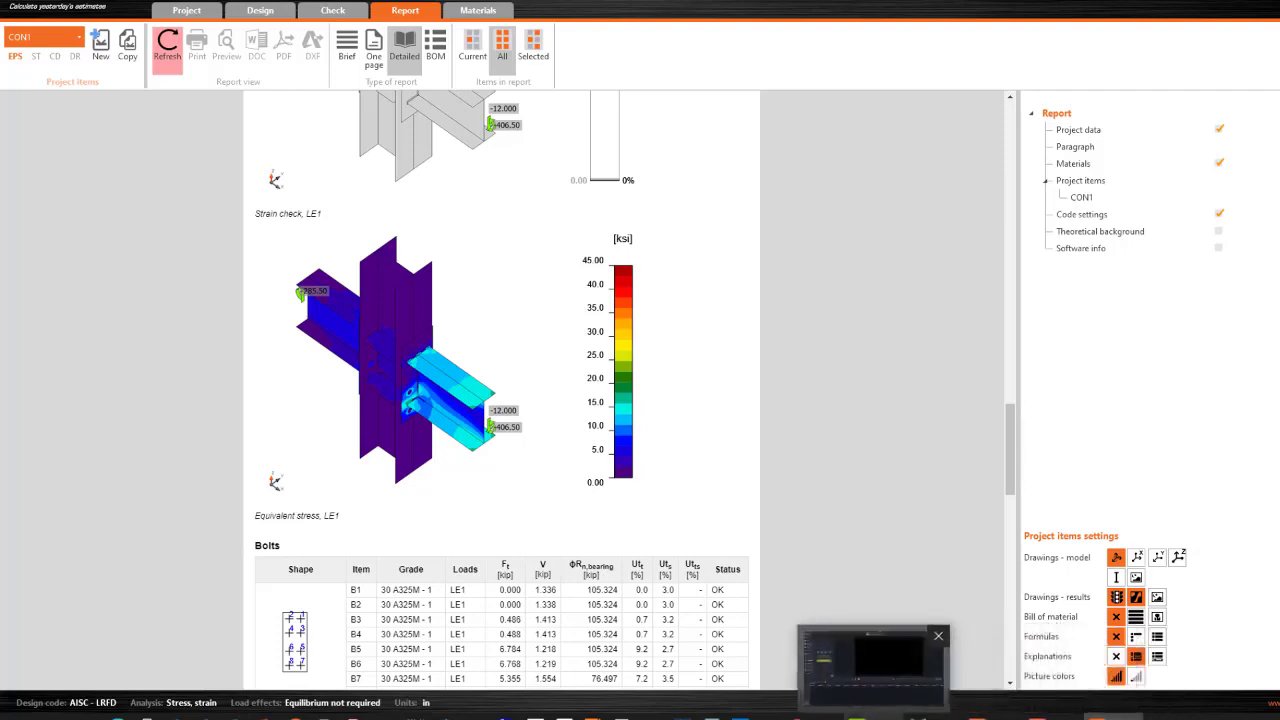
click(1200, 693)
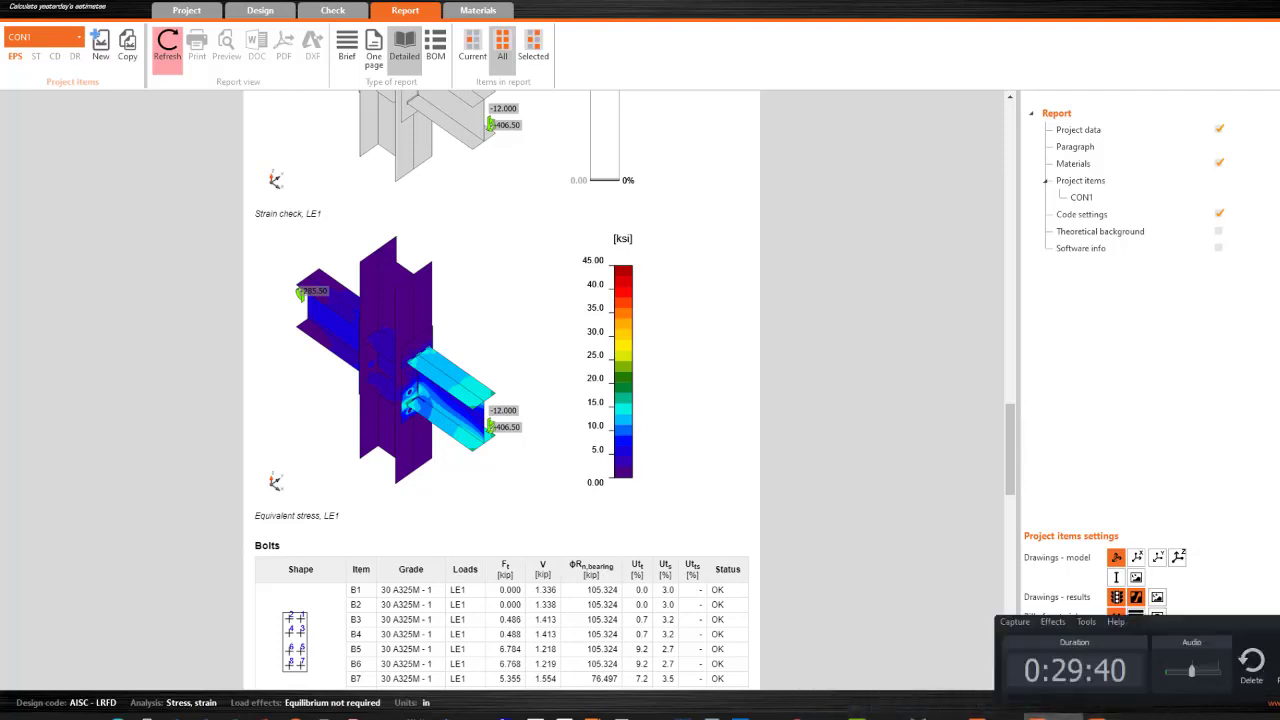